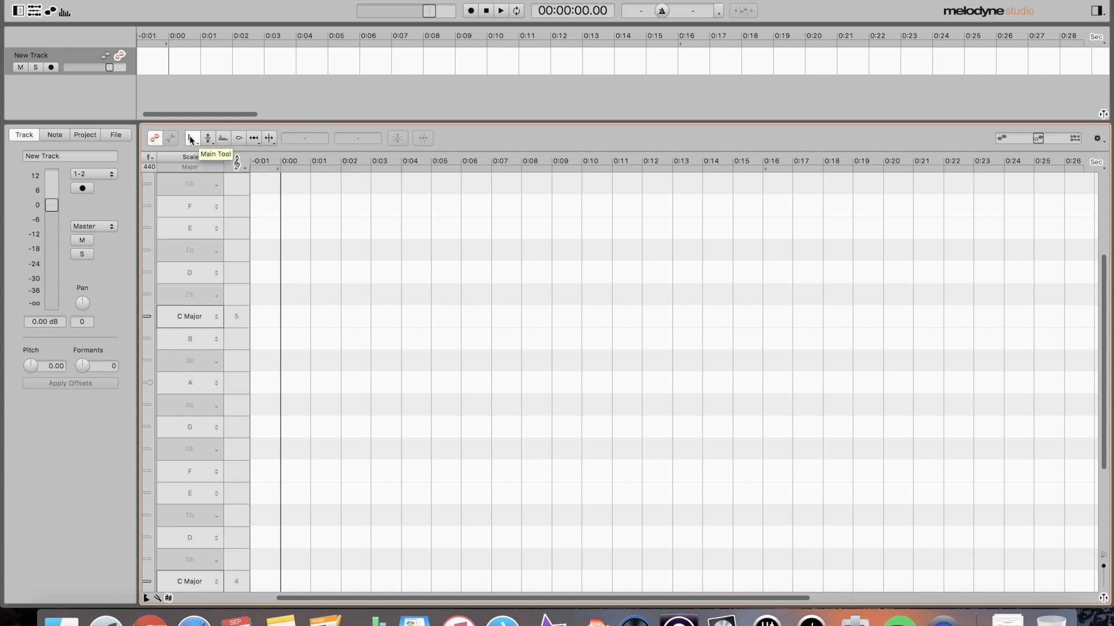
- Select the Pitch Tool from the main editing tool's variants
left_click(190, 137)
left_click(196, 141)
left_click(210, 145)
left_click(209, 150)
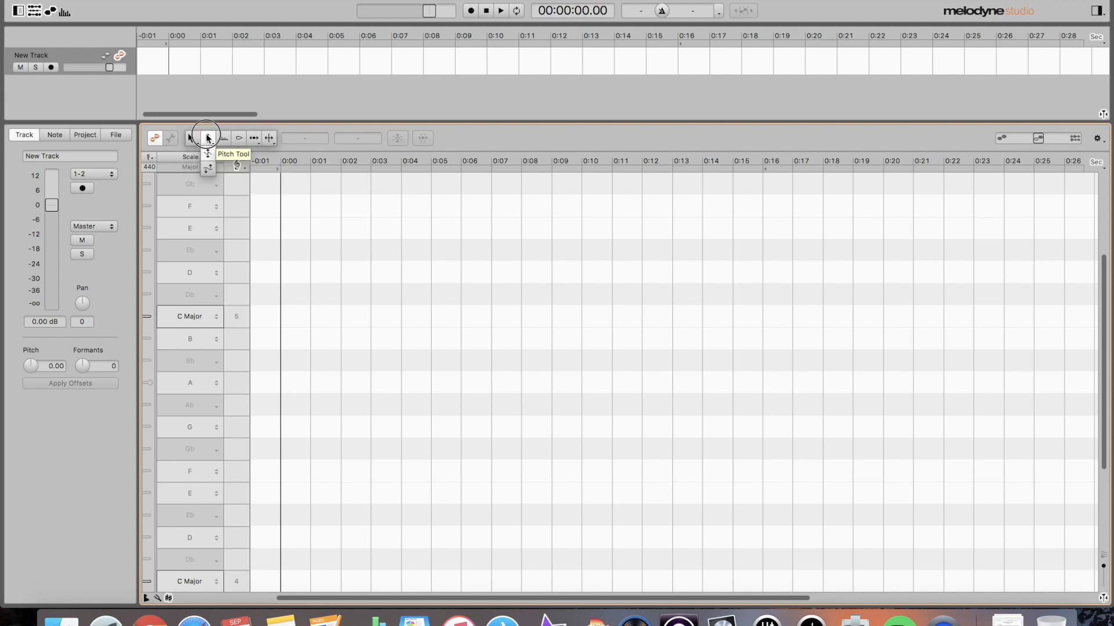
left_click(208, 138)
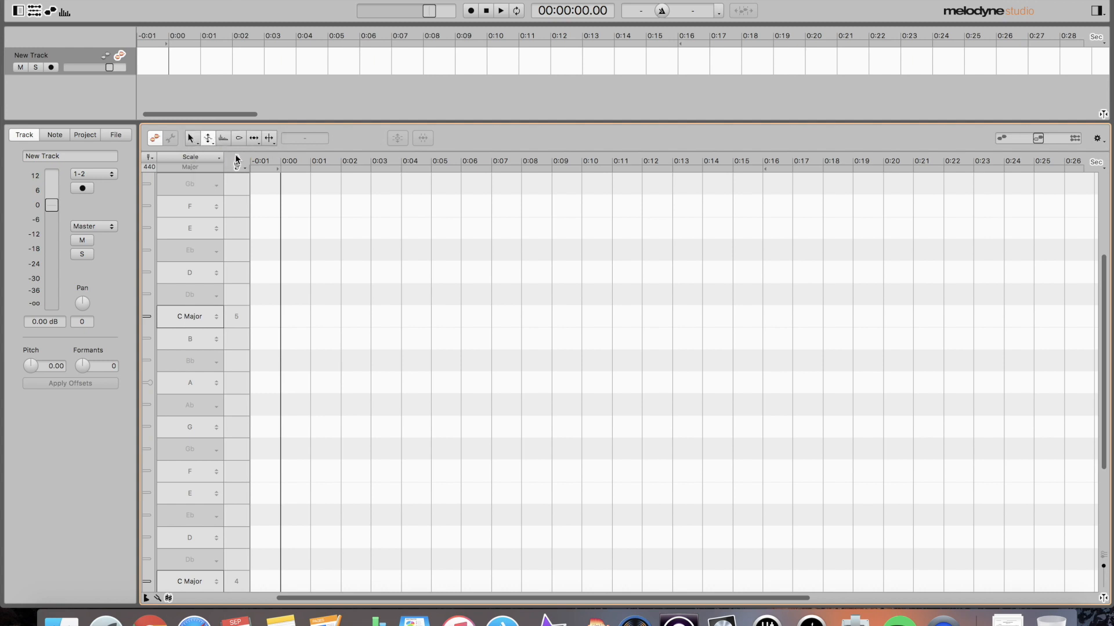
- Zoom the note editor in vertically with a Cmd+Alt drag
key("super")
key("super+alt")
left_click_drag(423, 241, 445, 261)
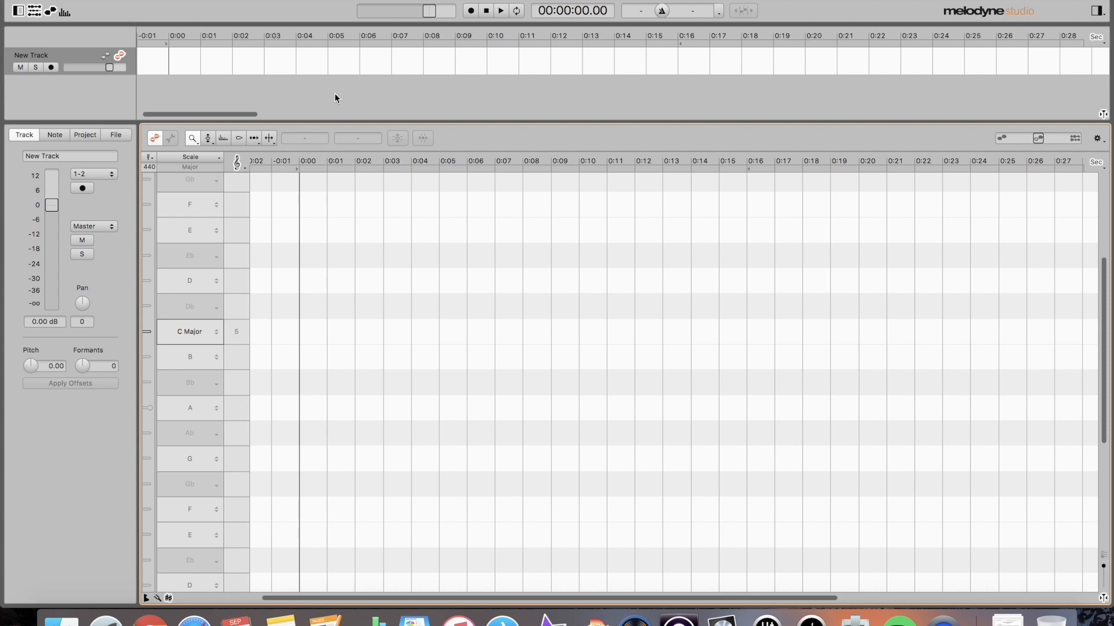
left_click(55, 0)
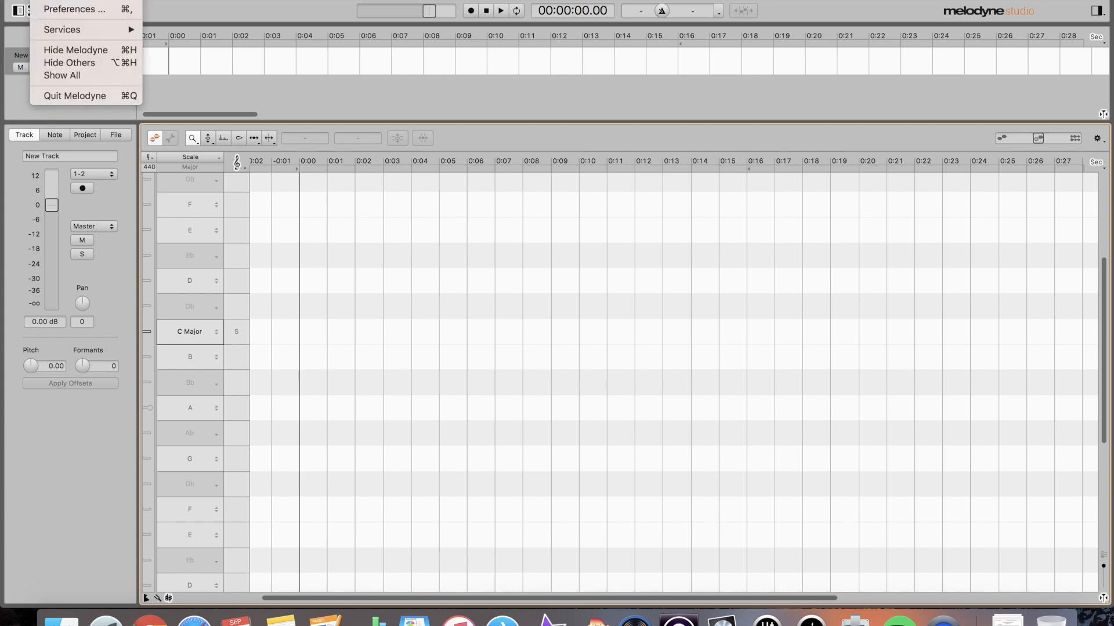
left_click(70, 8)
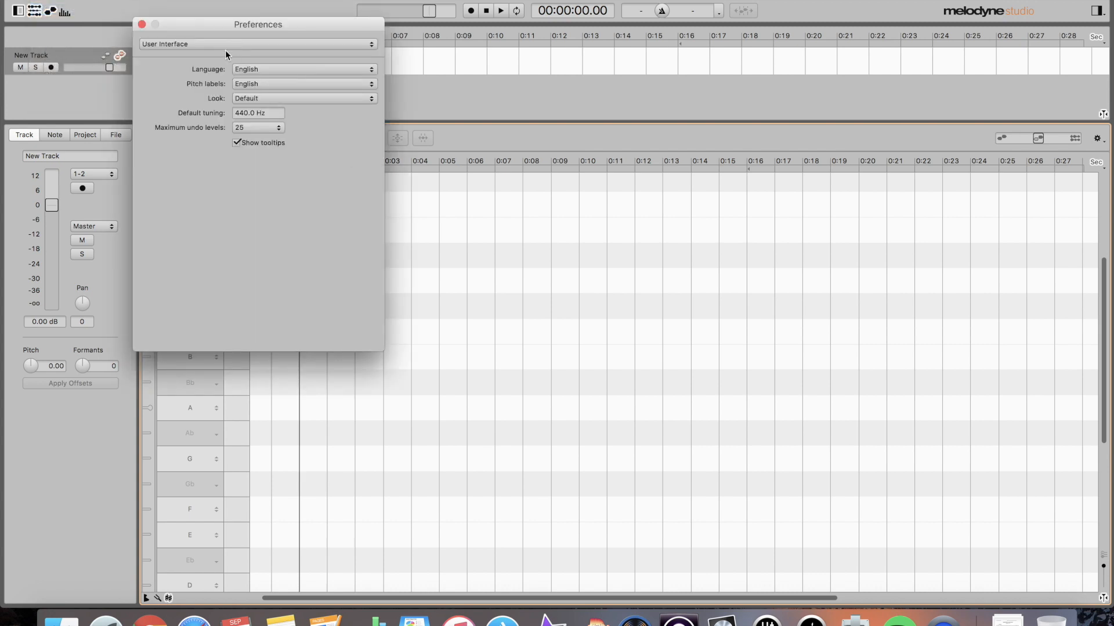
left_click(222, 47)
left_click(211, 36)
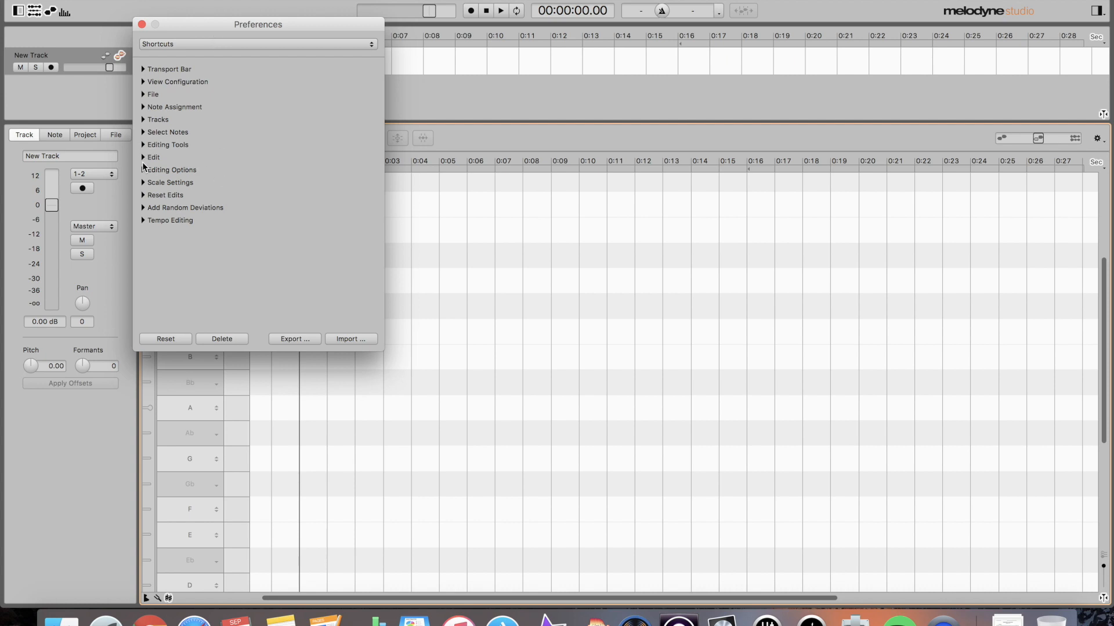
left_click(143, 195)
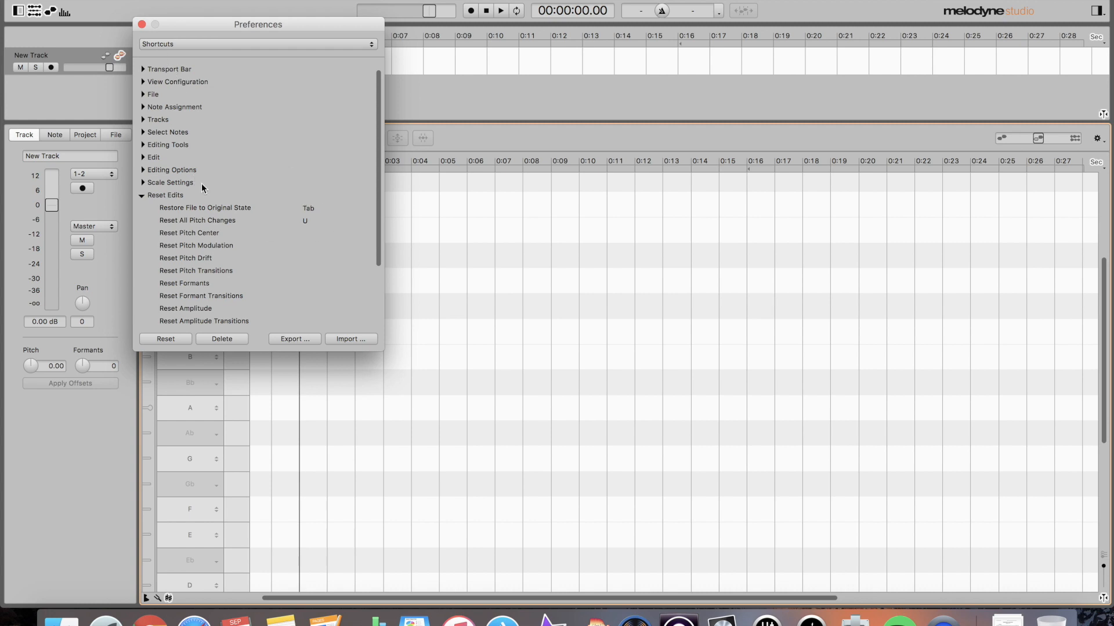
left_click(142, 196)
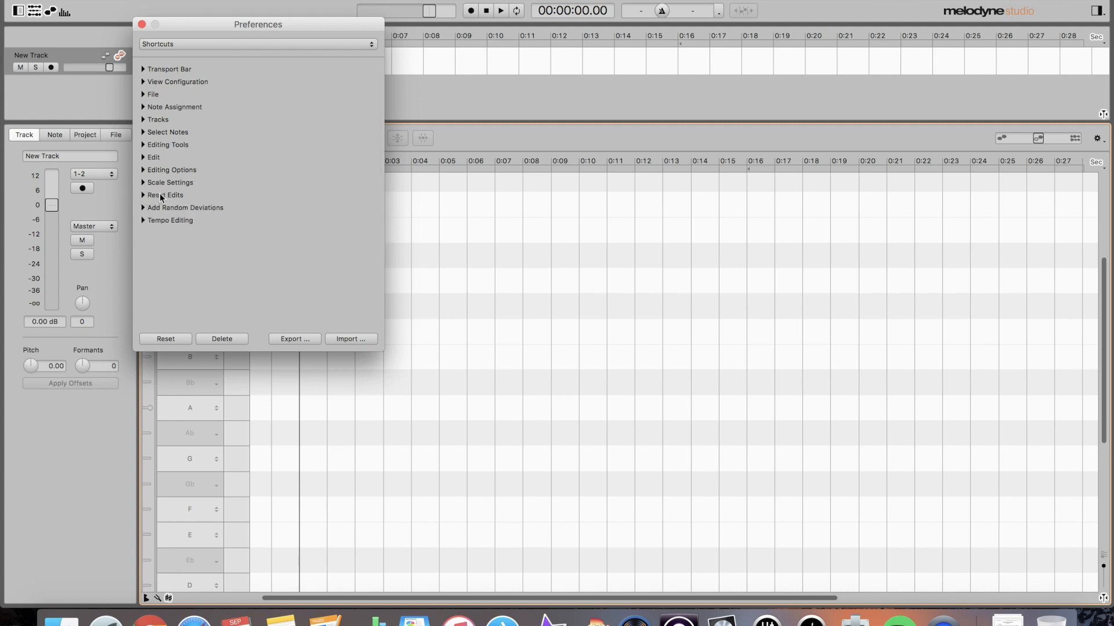
left_click(142, 170)
left_click(142, 170)
left_click(142, 157)
scroll(180, 212, "down", 5)
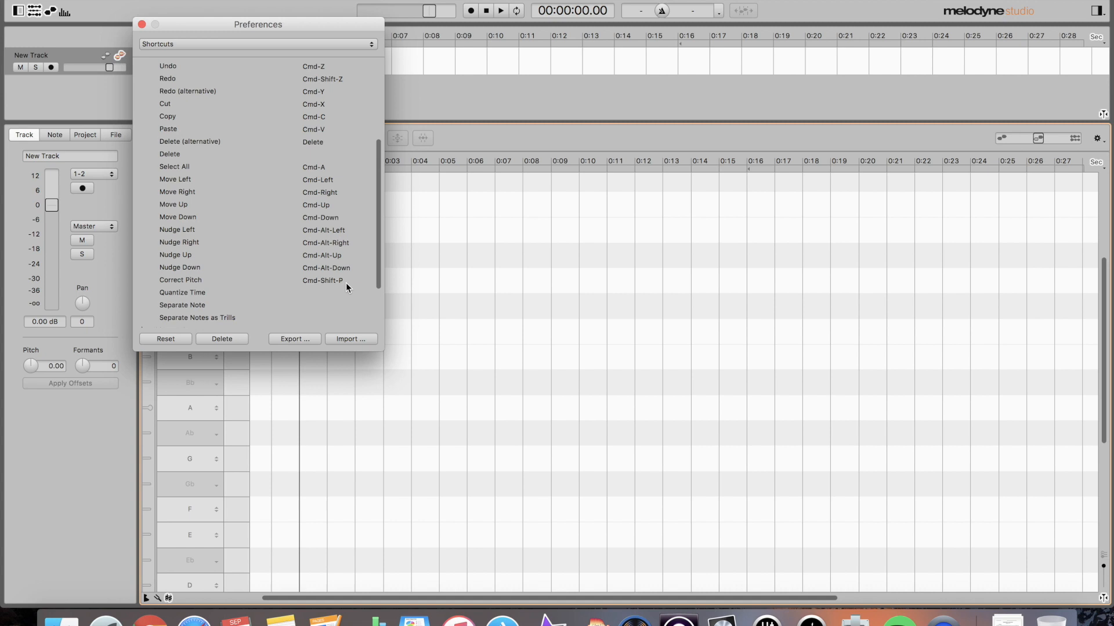
left_click(141, 25)
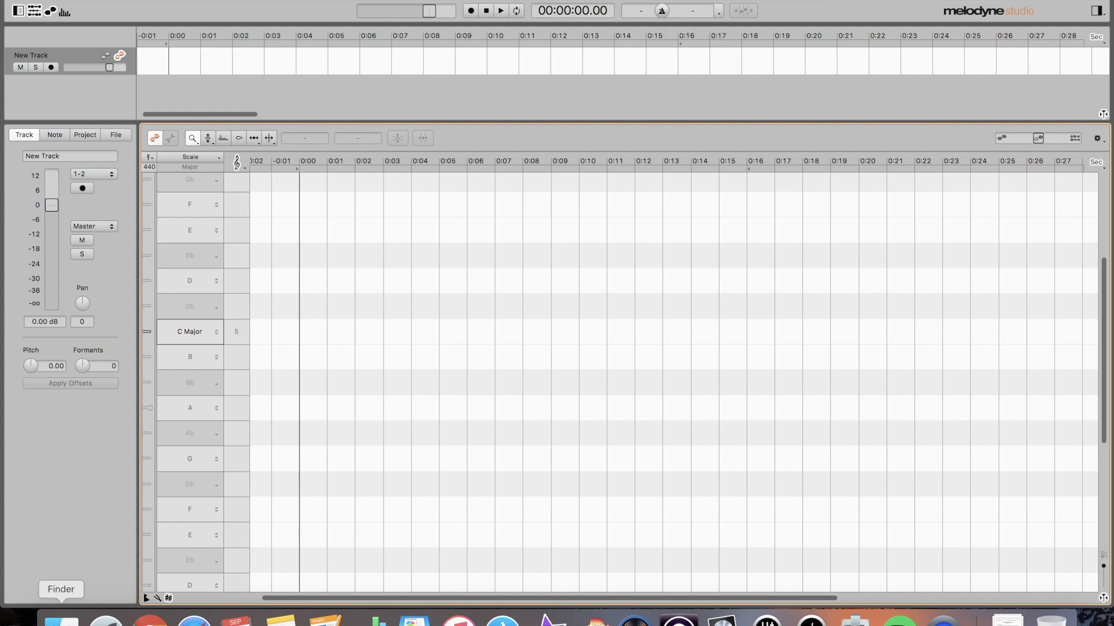
- Open a new Finder window at the Desktop folder, showing its Editing folder
left_click(60, 619)
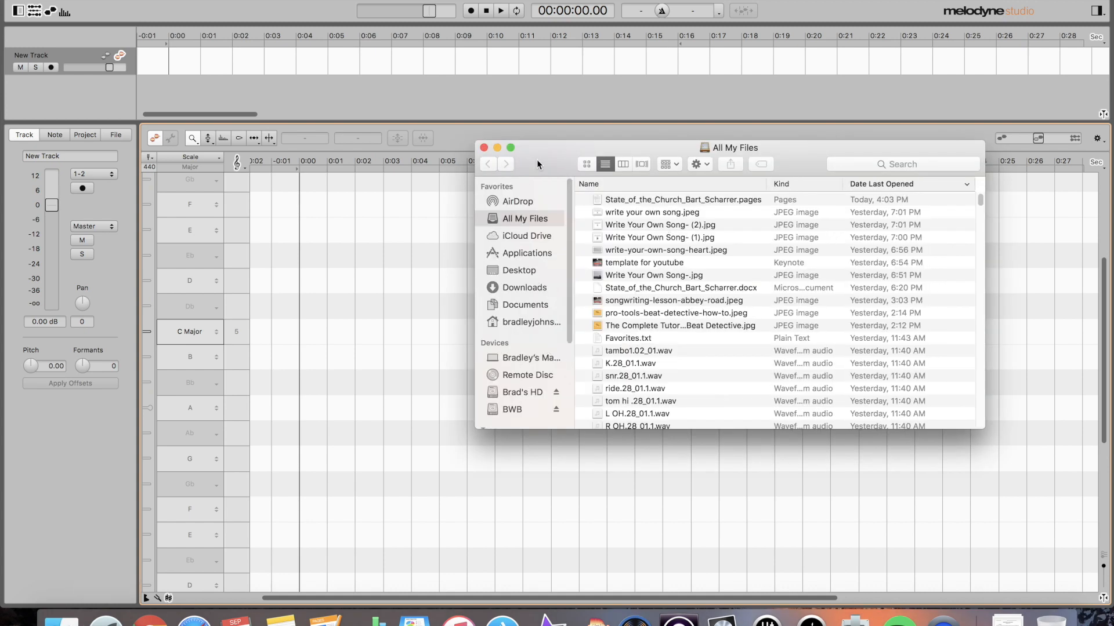
left_click_drag(538, 163, 539, 193)
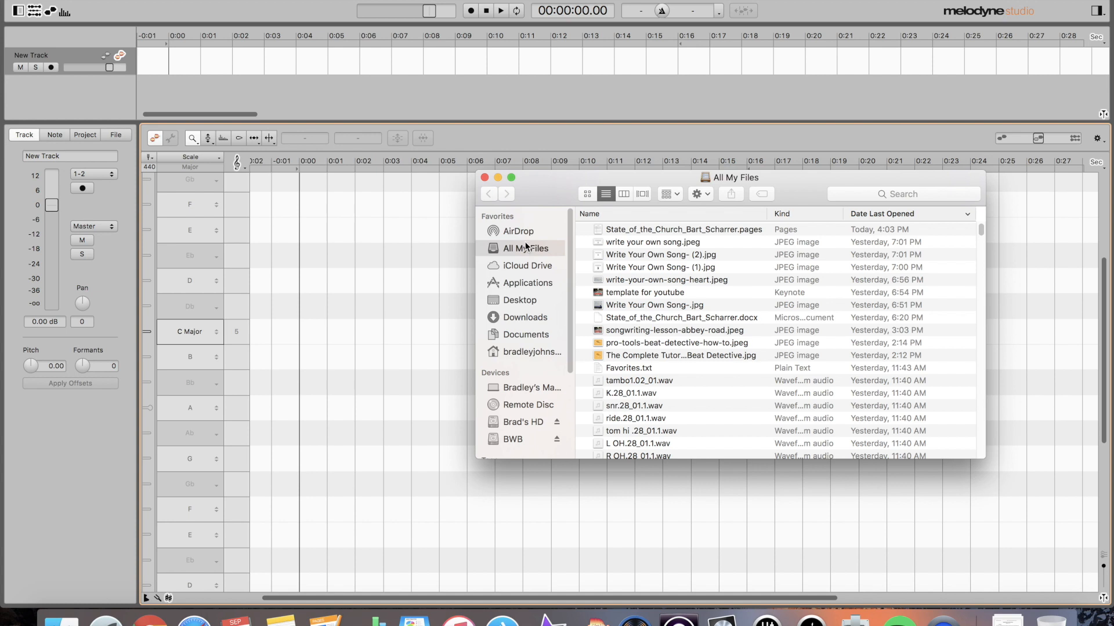
left_click(531, 336)
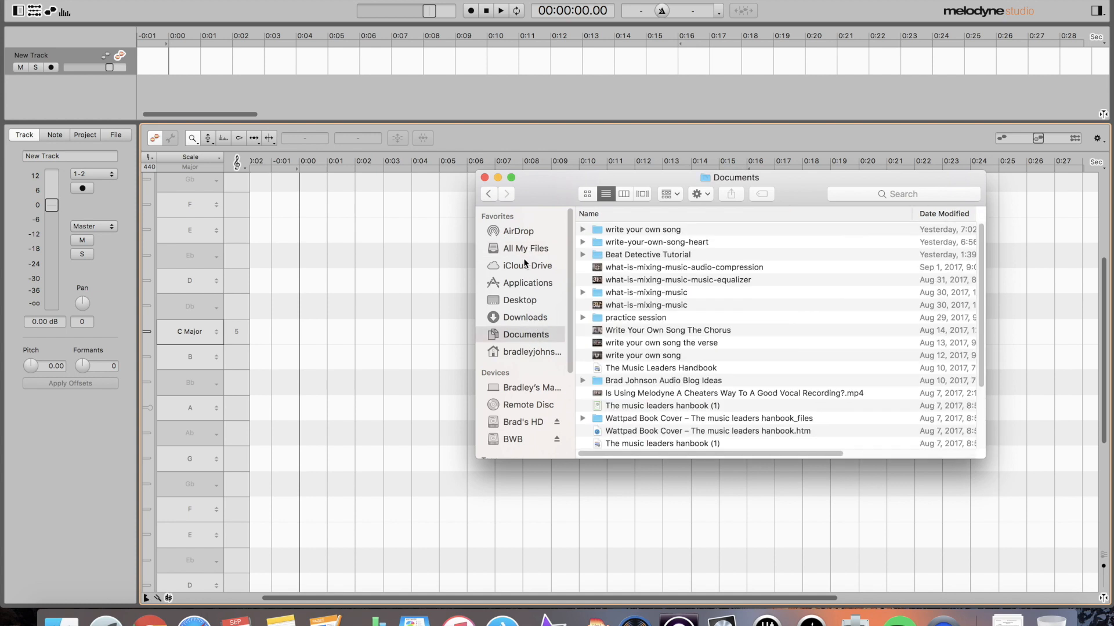
left_click(526, 301)
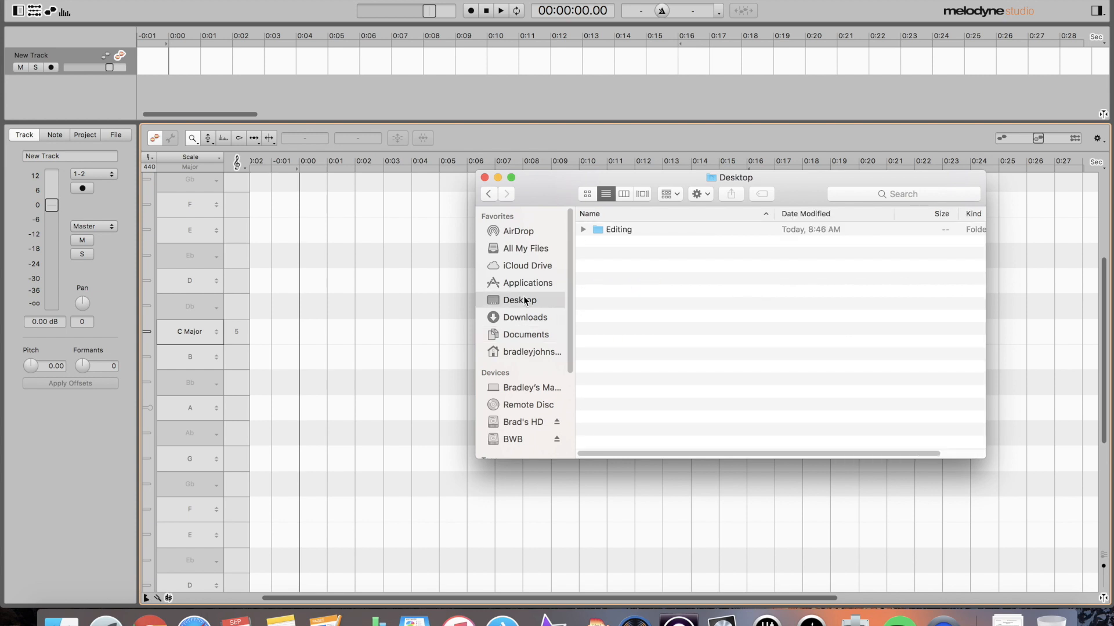
left_click_drag(665, 182, 572, 188)
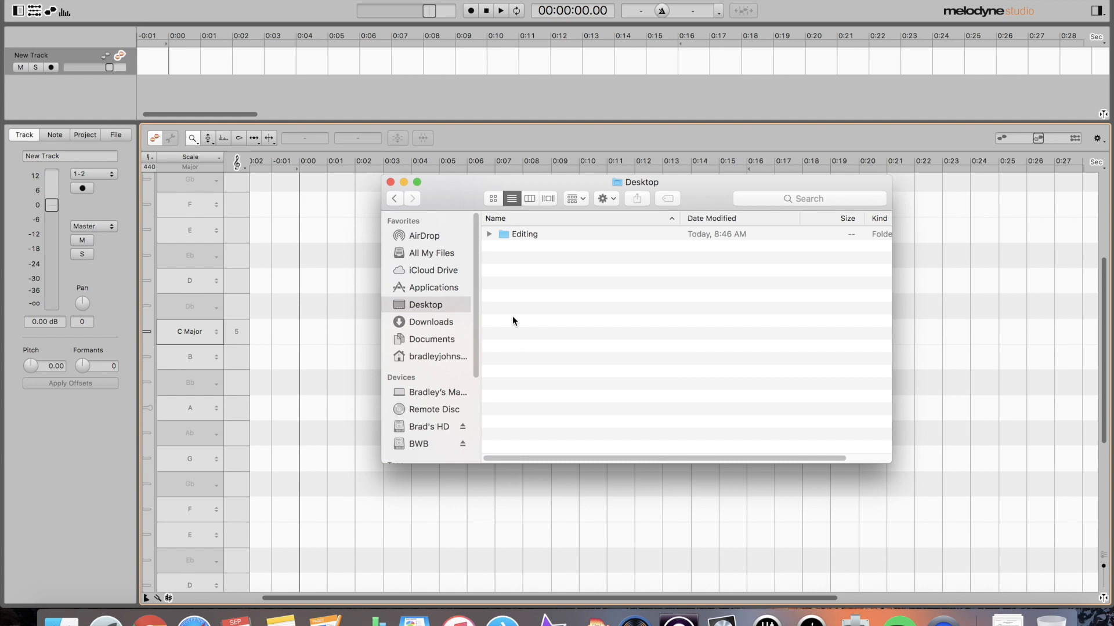
- Navigate Editing > Tuning > TWW 111bpm3.4 > Untuned, then return to TWW 111bpm3.4
double_click(510, 233)
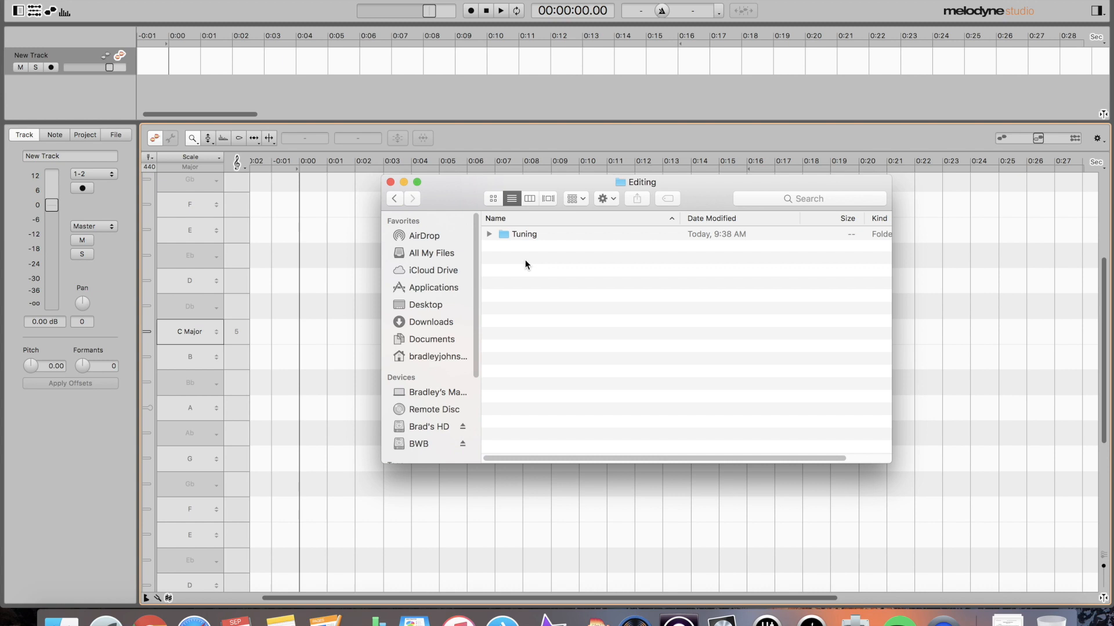
double_click(528, 235)
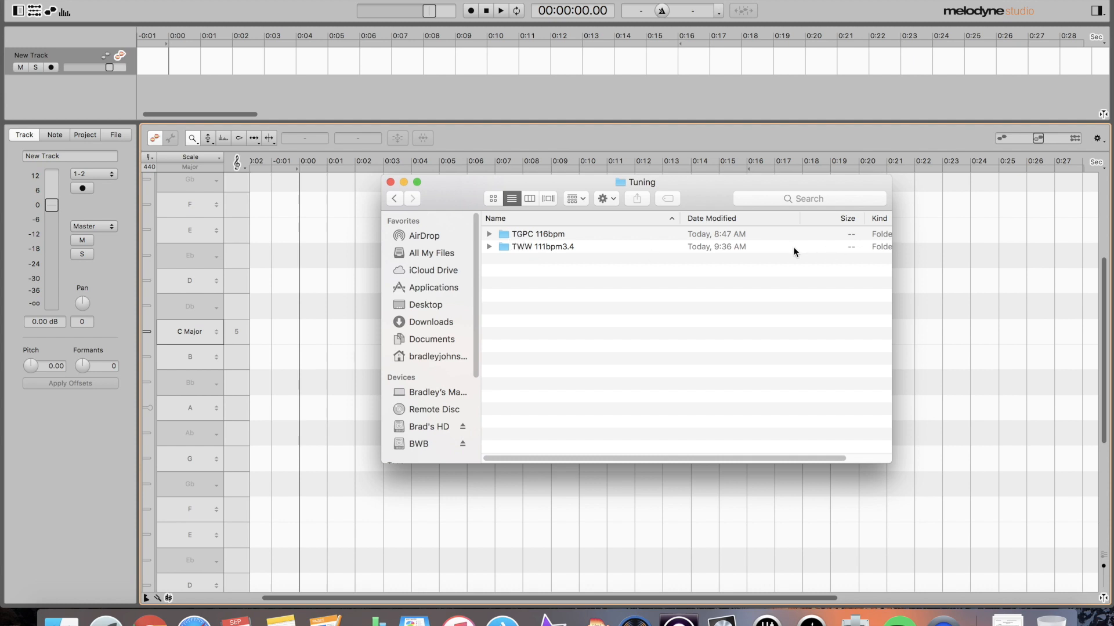
left_click(554, 248)
key("Return")
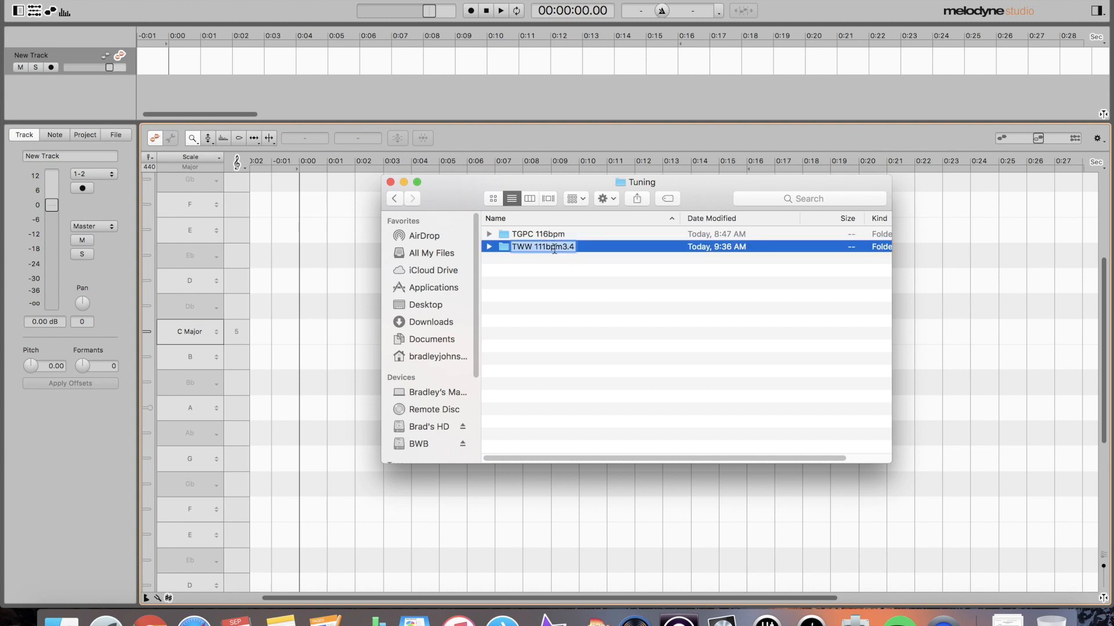
key("Return")
left_click_drag(473, 196, 569, 248)
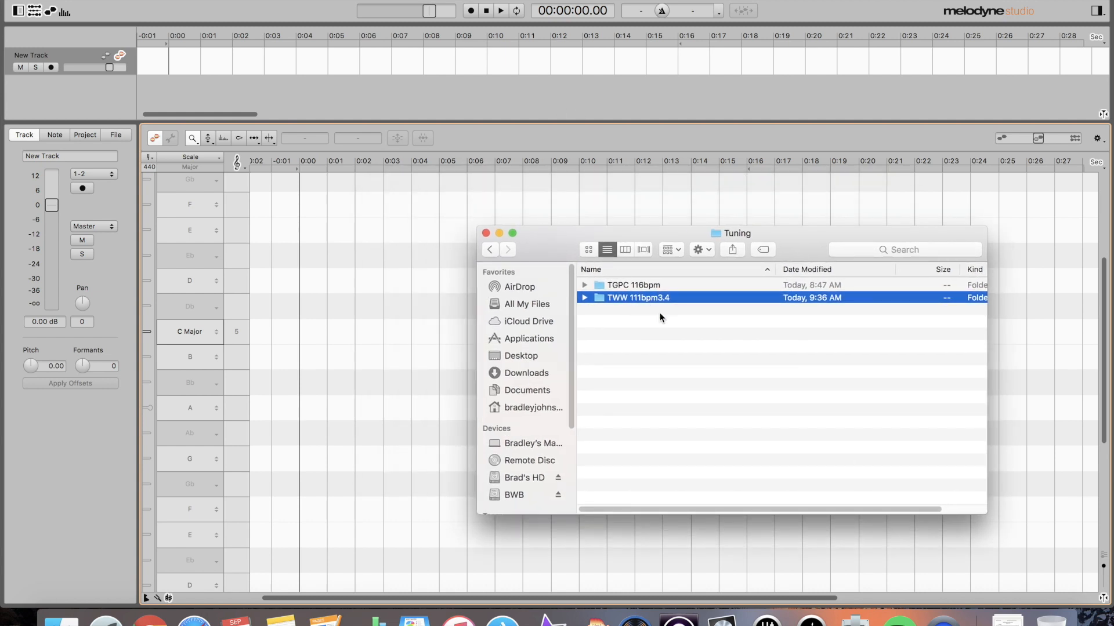
double_click(638, 299)
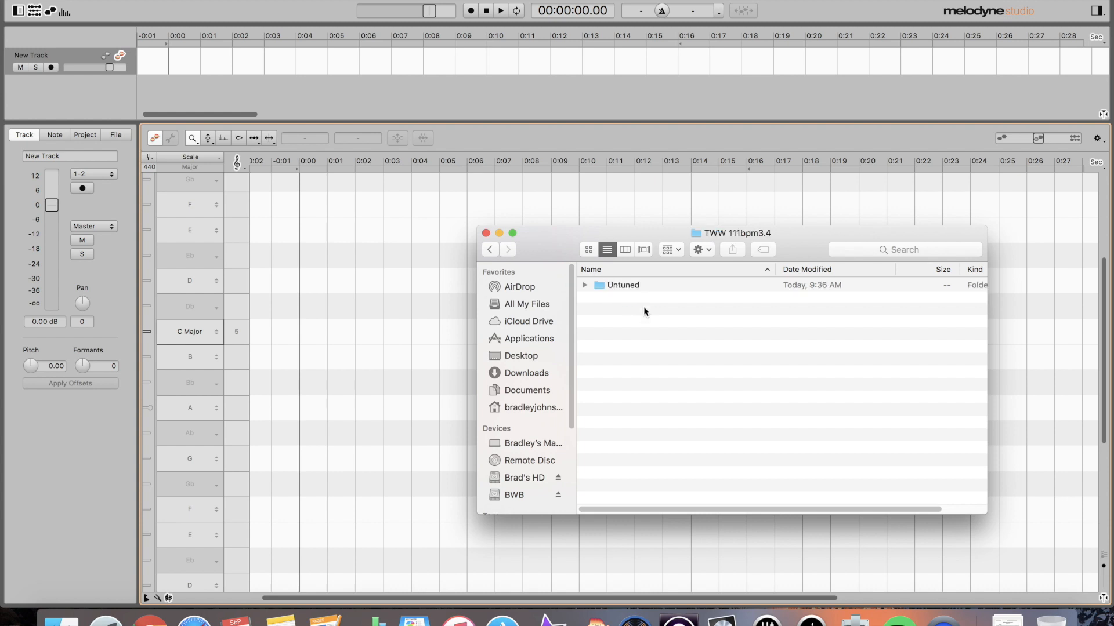
double_click(611, 283)
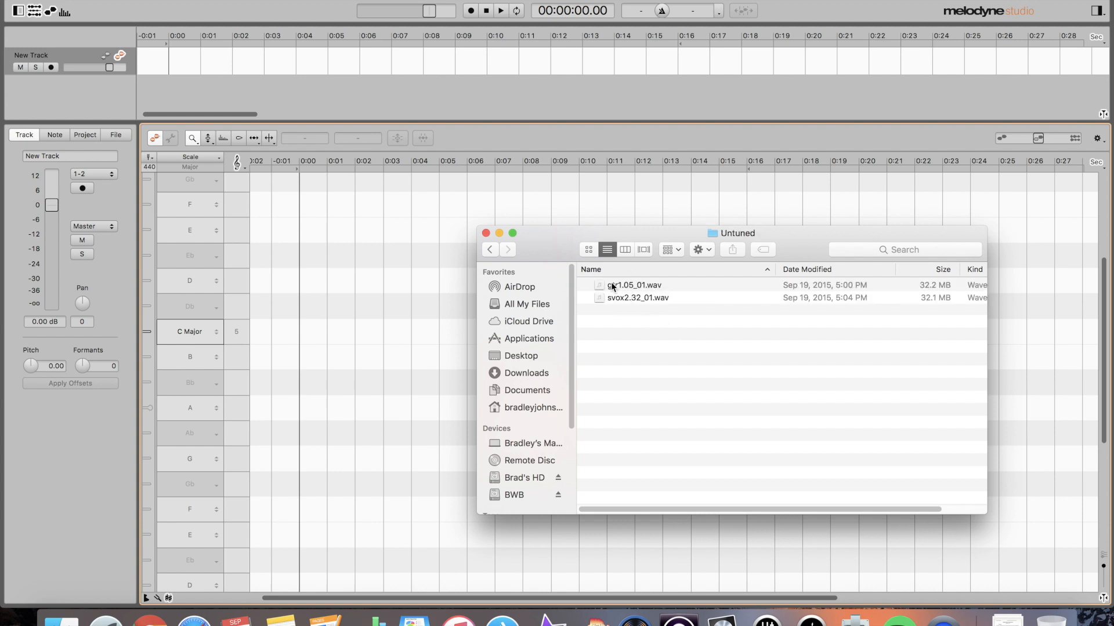
left_click(490, 249)
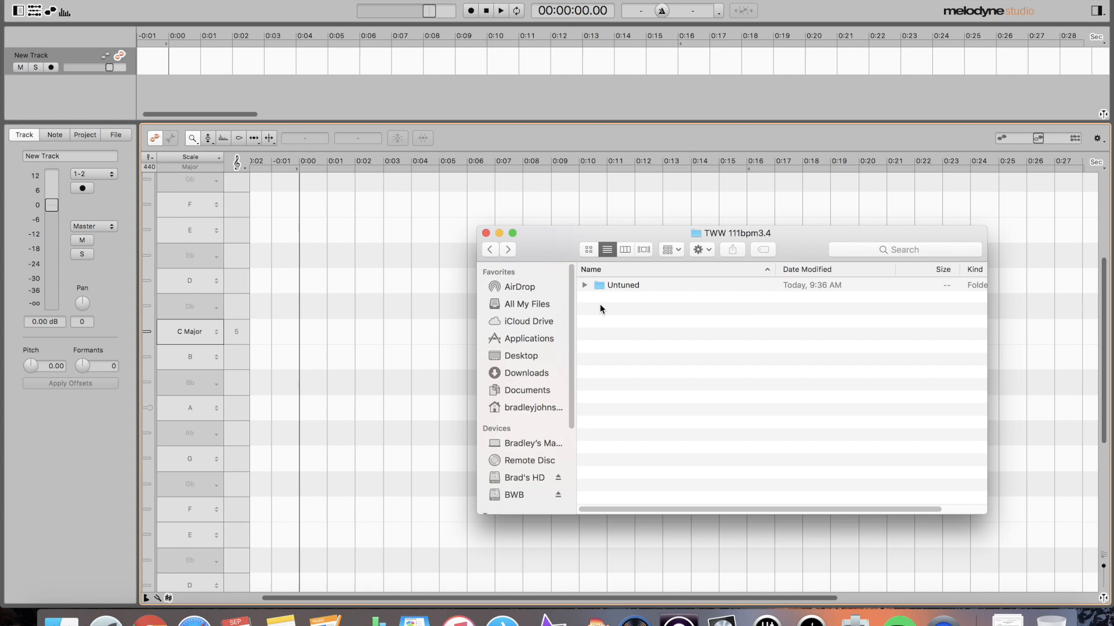
- Create a new folder named 'Tuned Vocals' next to Untuned with Cmd+Shift+N
key("shift+super+n")
type("Y")
key("BackSpace")
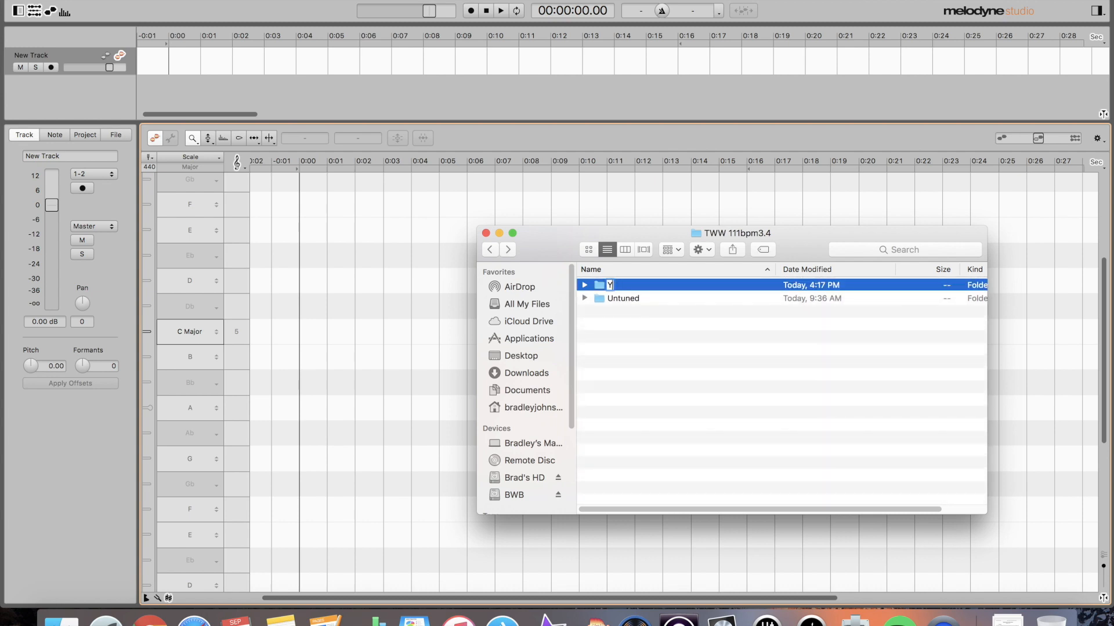
type("Tuned Vocals")
key("Return")
left_click_drag(564, 243, 447, 177)
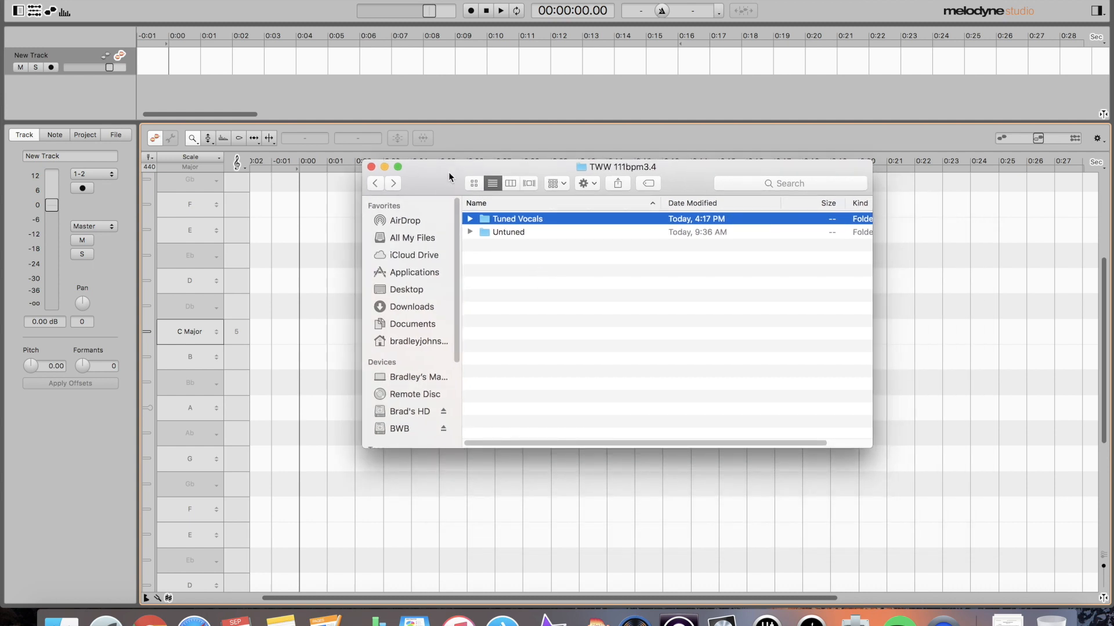
- Open Untuned, select gtr1.05_01.wav, and move the Finder window to the top right
left_click_drag(443, 171, 509, 224)
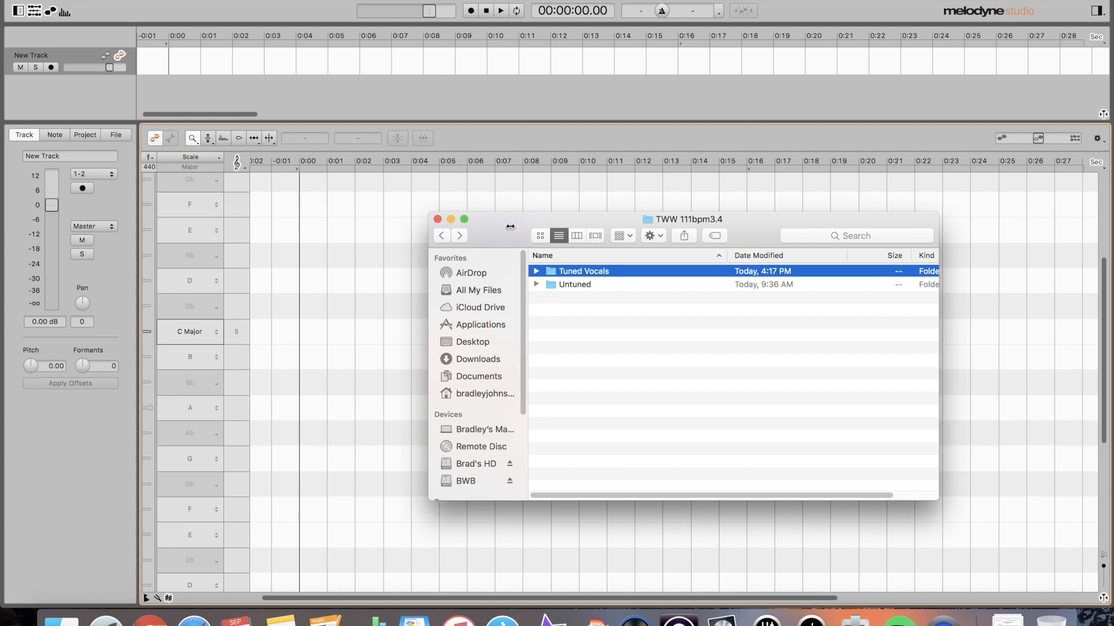
left_click_drag(612, 217, 609, 196)
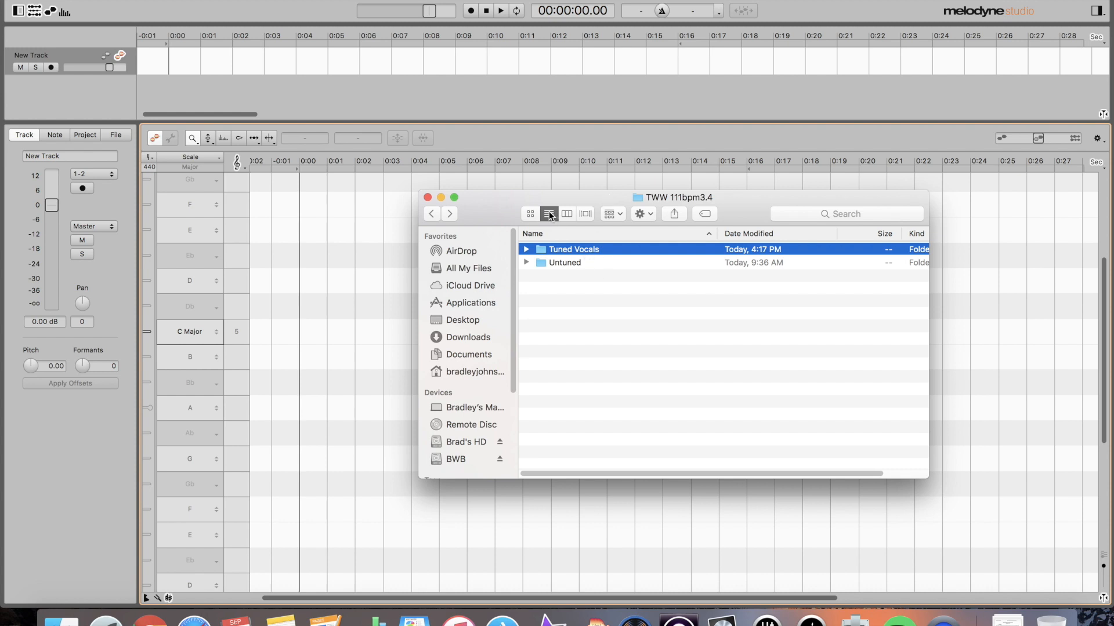
left_click_drag(511, 204, 654, 161)
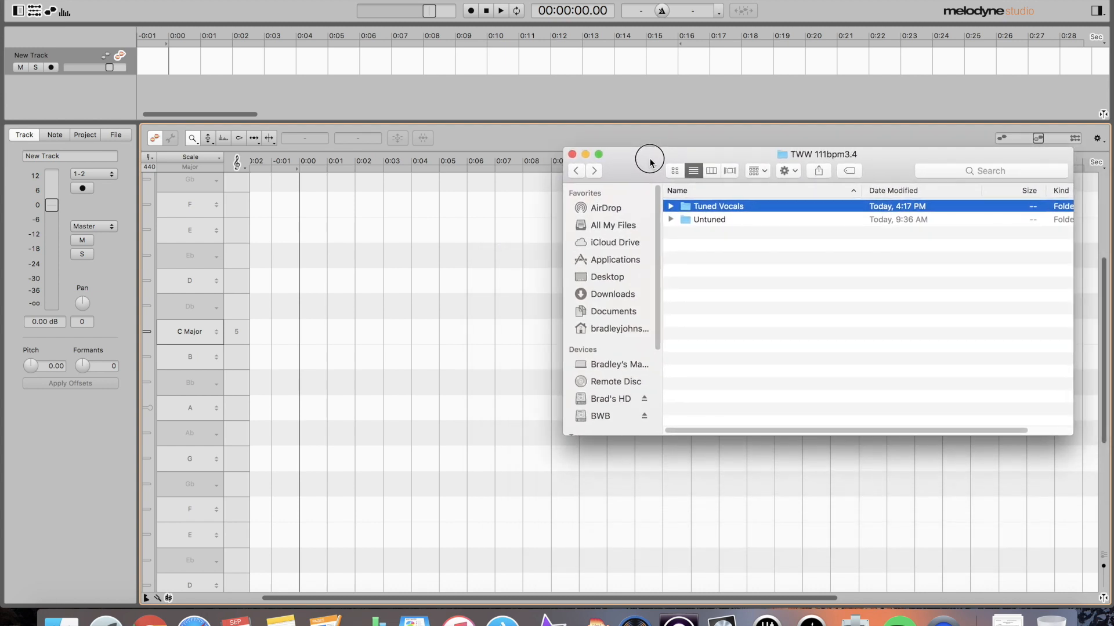
double_click(710, 219)
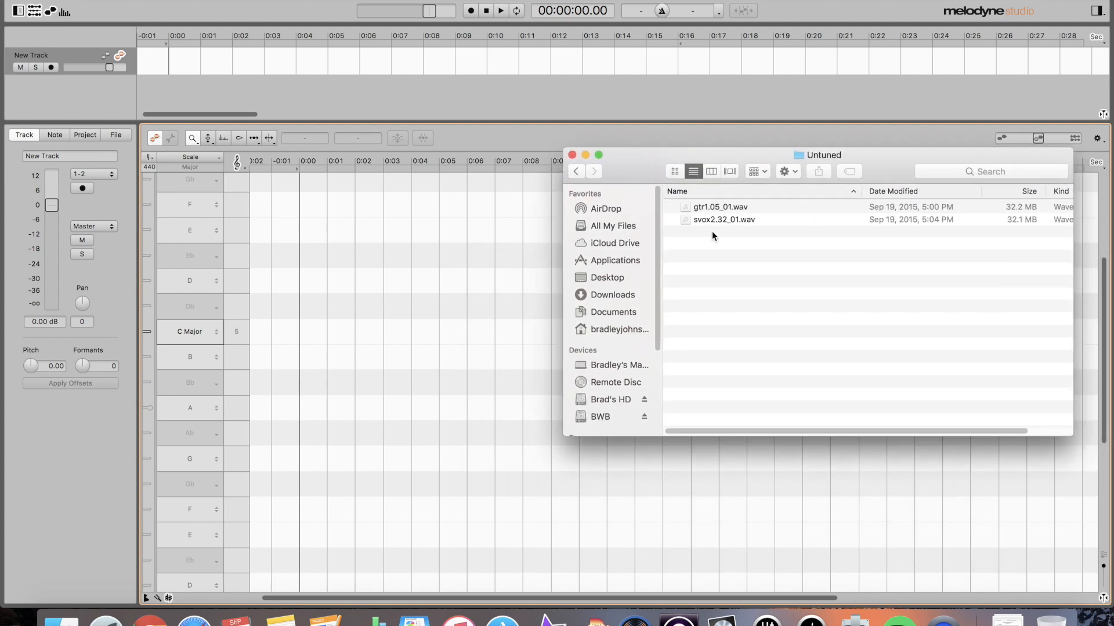
left_click(701, 220)
left_click(708, 206)
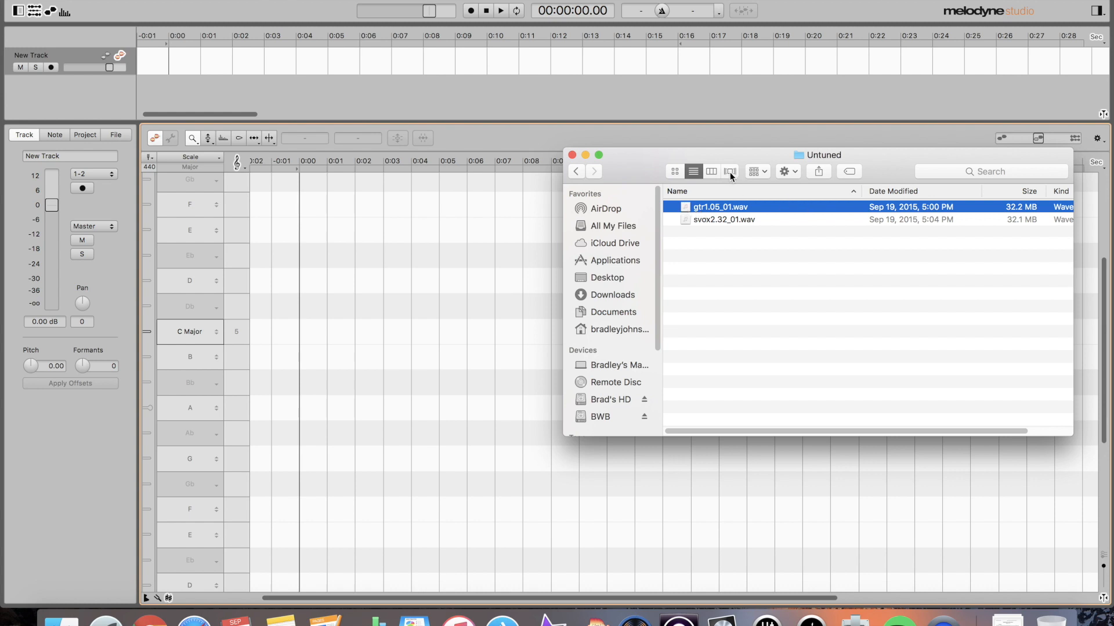
left_click_drag(648, 153, 745, 99)
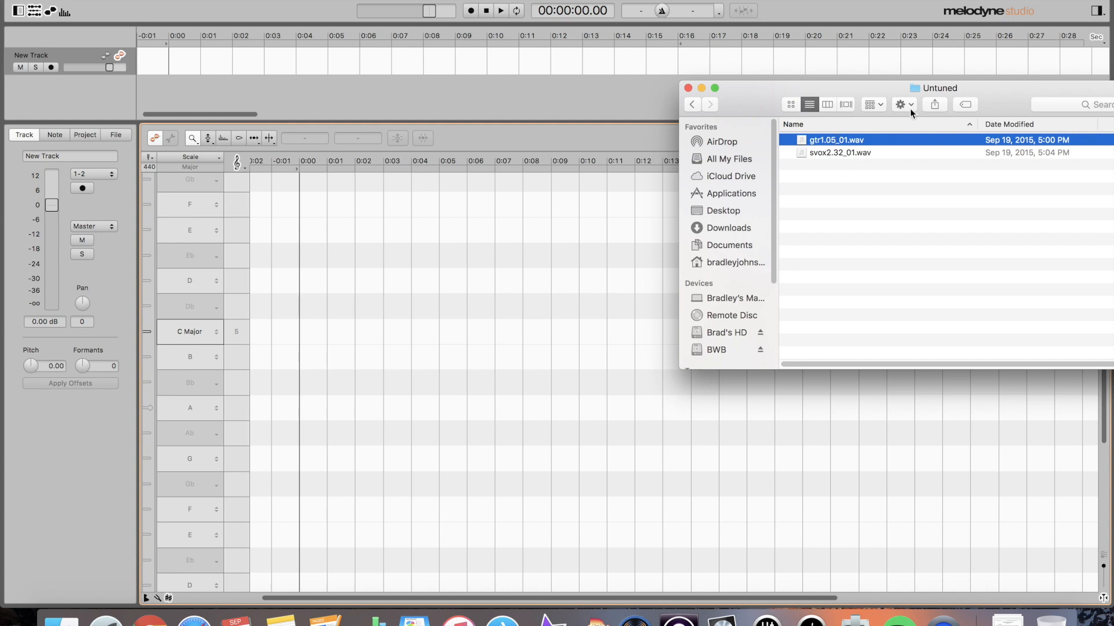
- Switch the ruler to bars and set the tempo to 111 BPM in 3/4 time
left_click(787, 6)
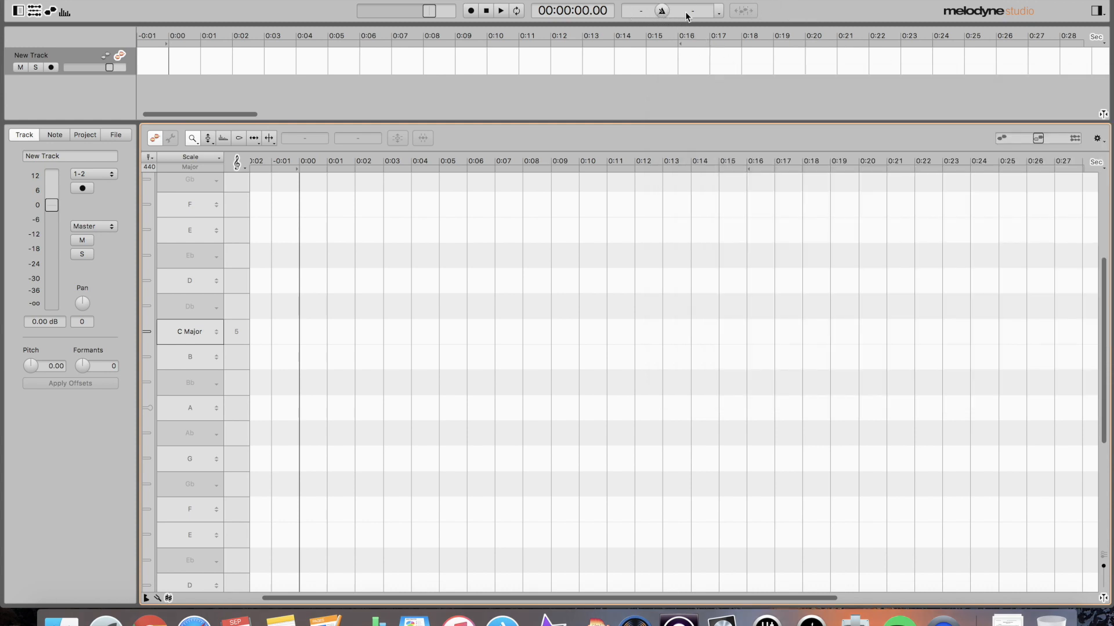
left_click(660, 12)
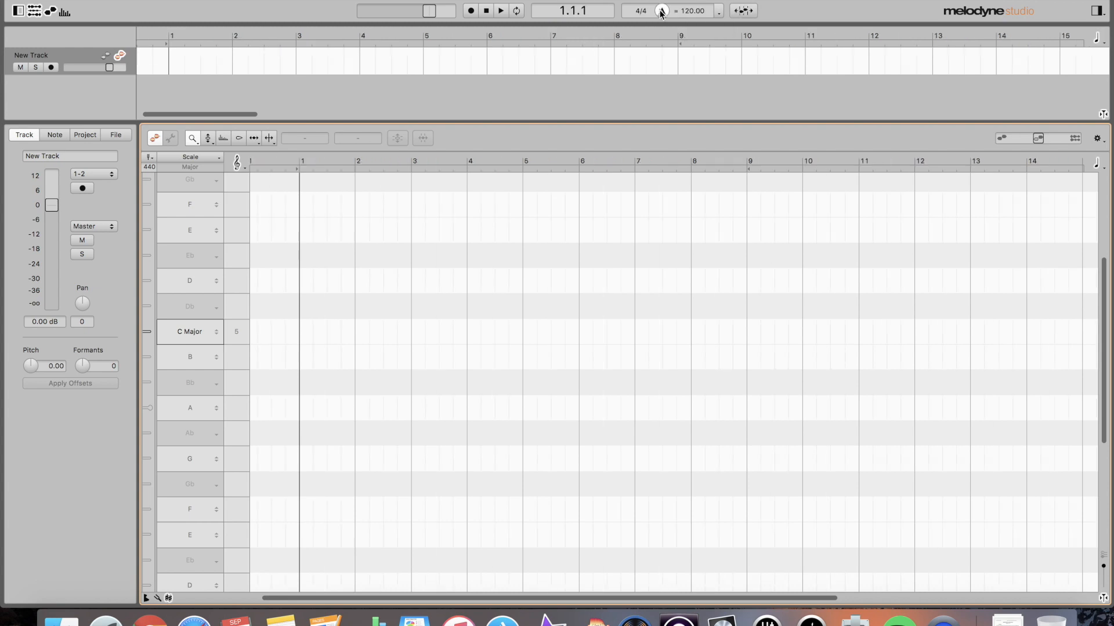
double_click(691, 11)
type("111")
key("Return")
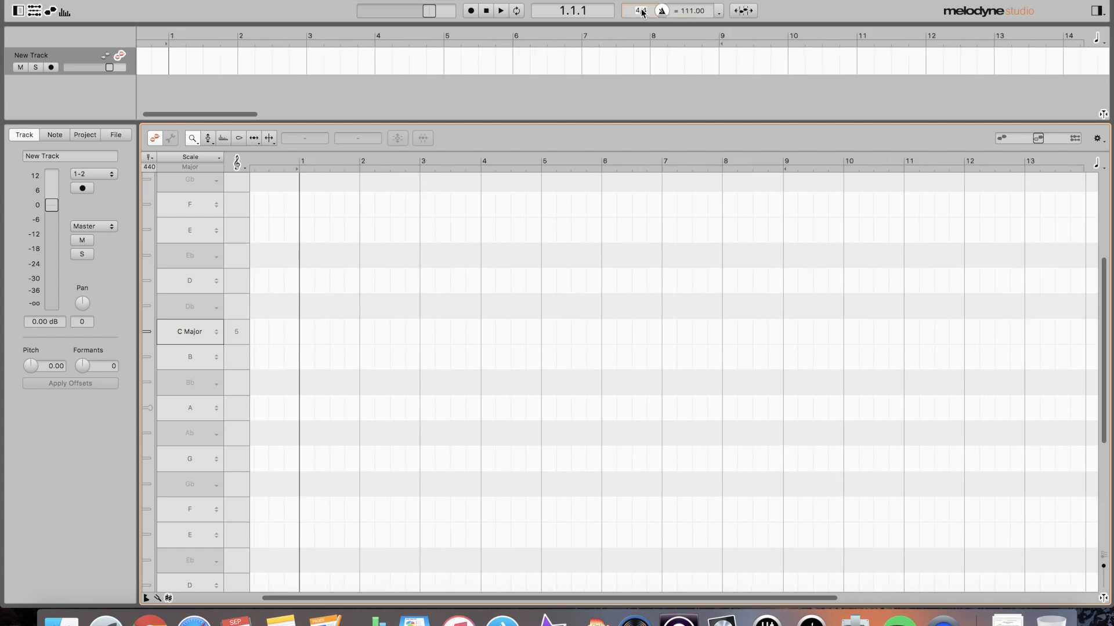
type("3/4")
key("Return")
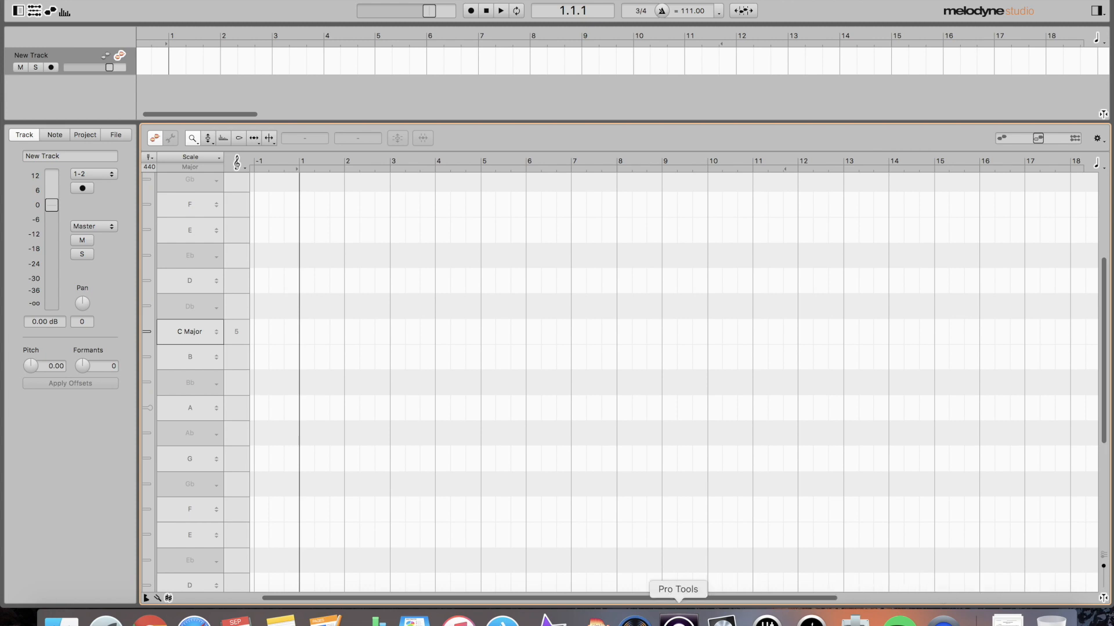
- Drag svox2.32_01.wav onto New Track and gtr1.05_01.wav below it as a second track
left_click(61, 618)
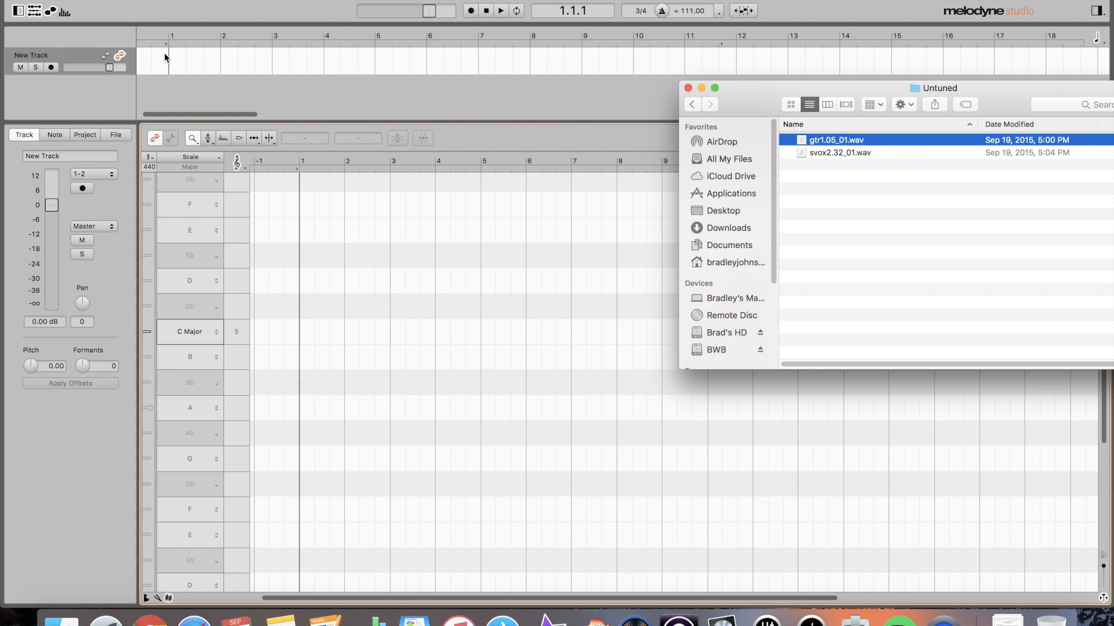
left_click(829, 153)
left_click_drag(680, 129, 171, 58)
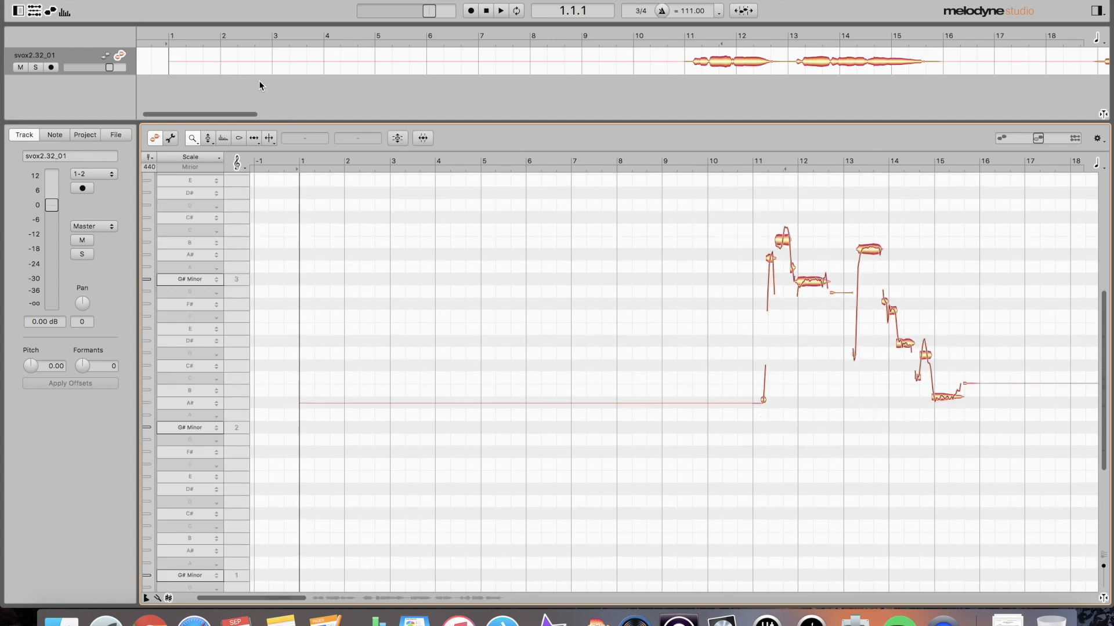
left_click(60, 623)
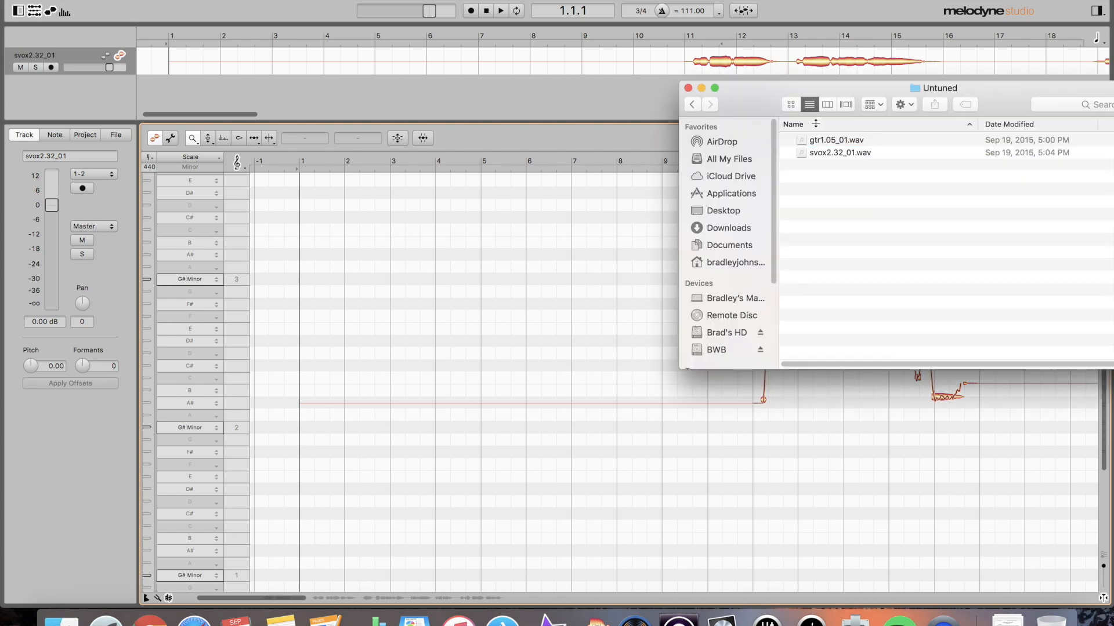
left_click_drag(826, 140, 176, 99)
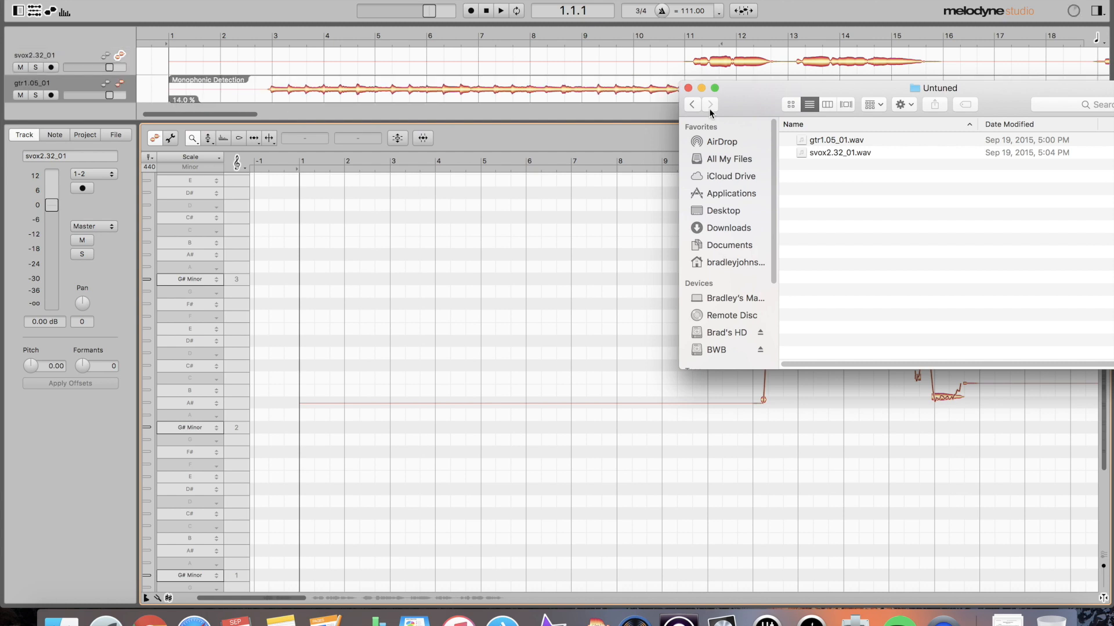
left_click(688, 89)
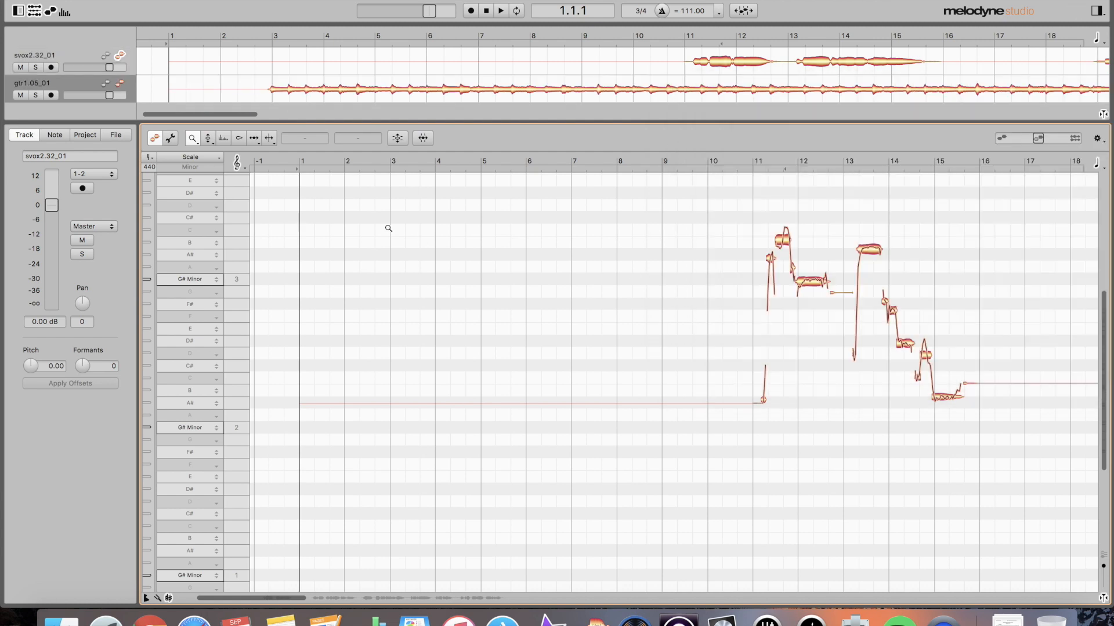
- Select the svox2.32_01 track and zoom in on its notes around bars 19–27
left_click(84, 55)
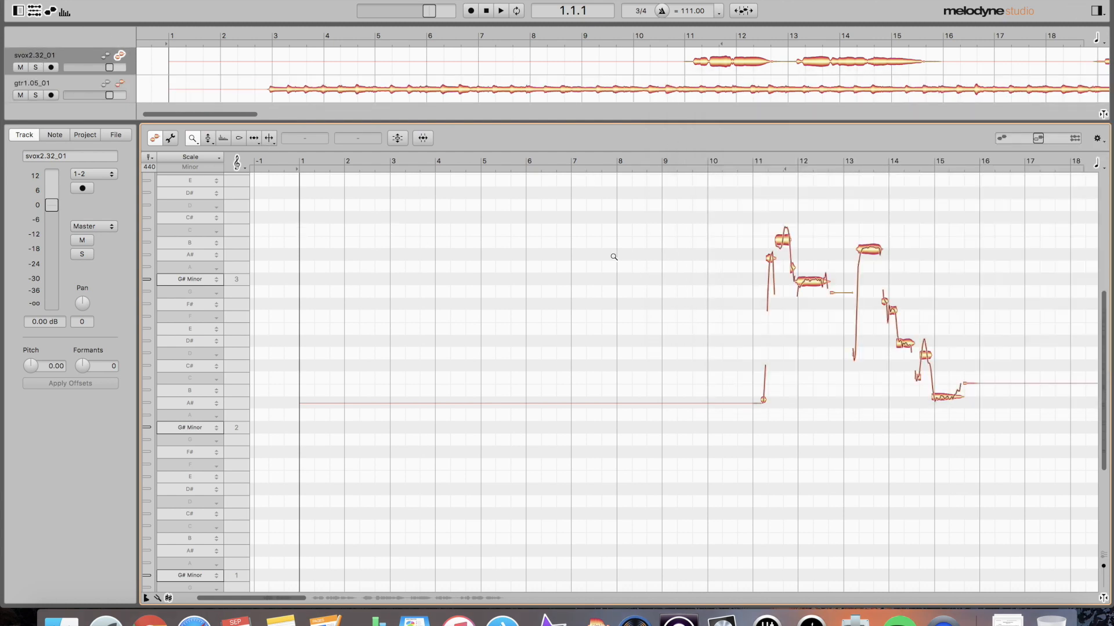
scroll(717, 276, "right", 5)
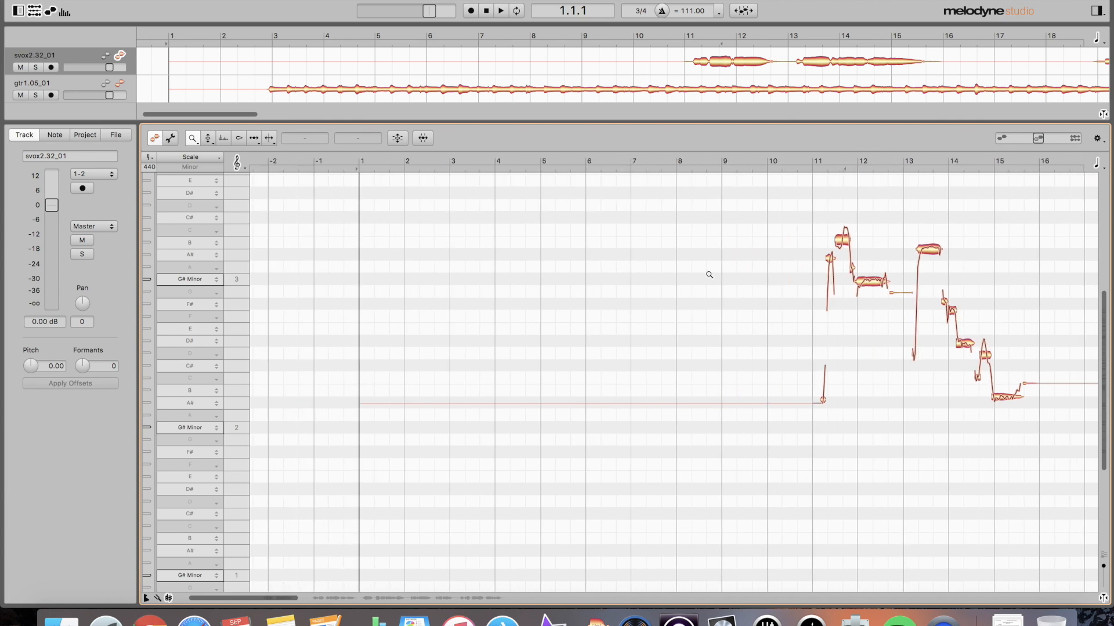
scroll(706, 275, "right", 20)
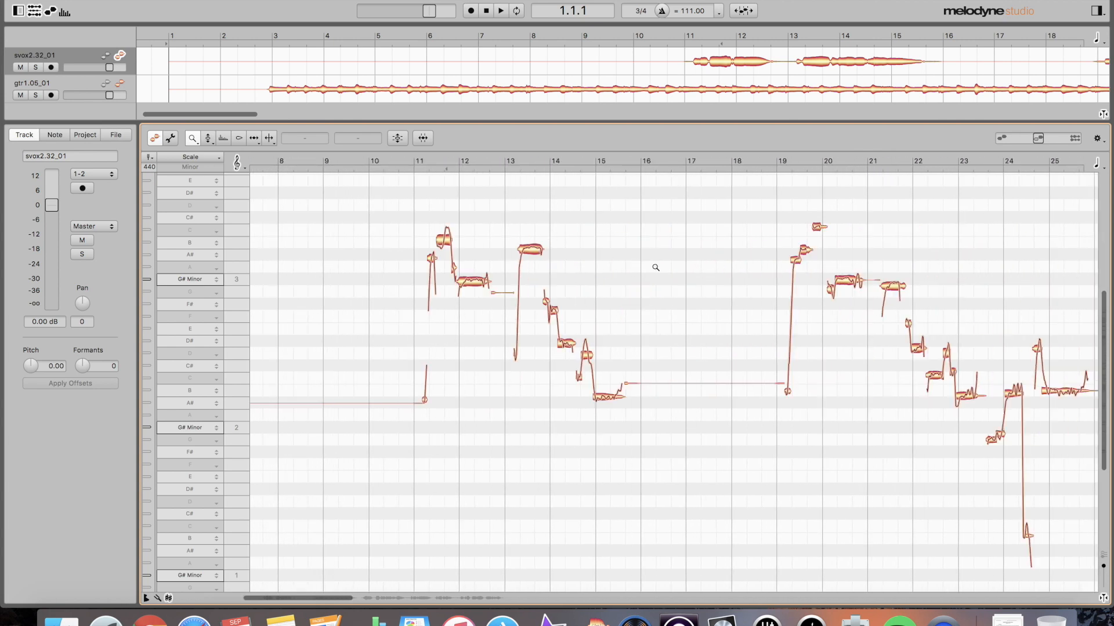
left_click_drag(554, 255, 642, 313)
scroll(638, 318, "down", 3)
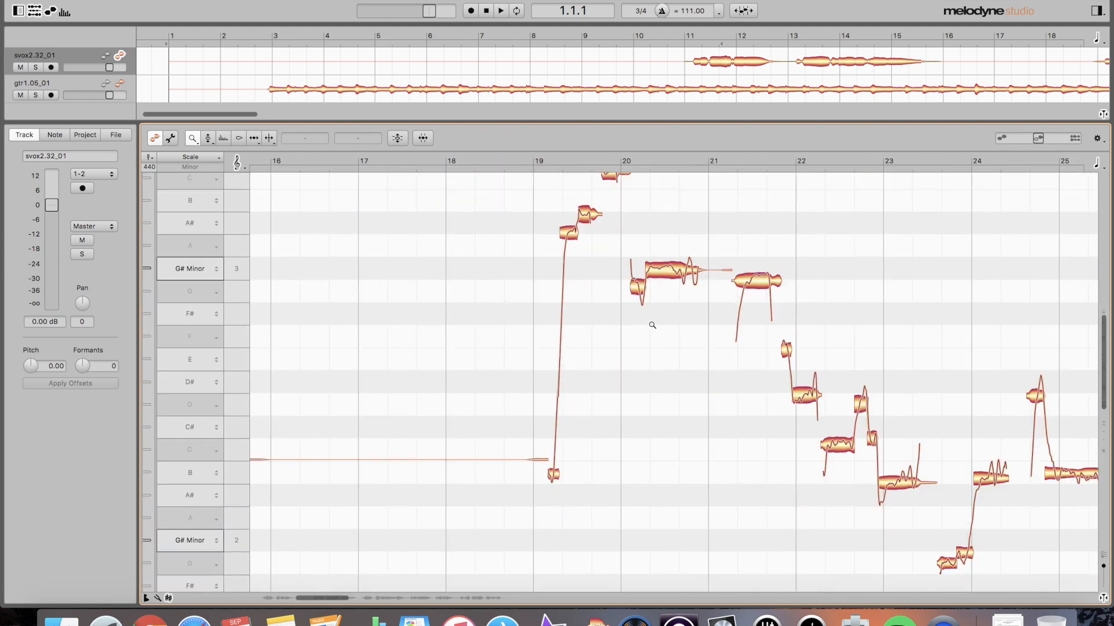
scroll(650, 323, "right", 5)
scroll(653, 325, "right", 2)
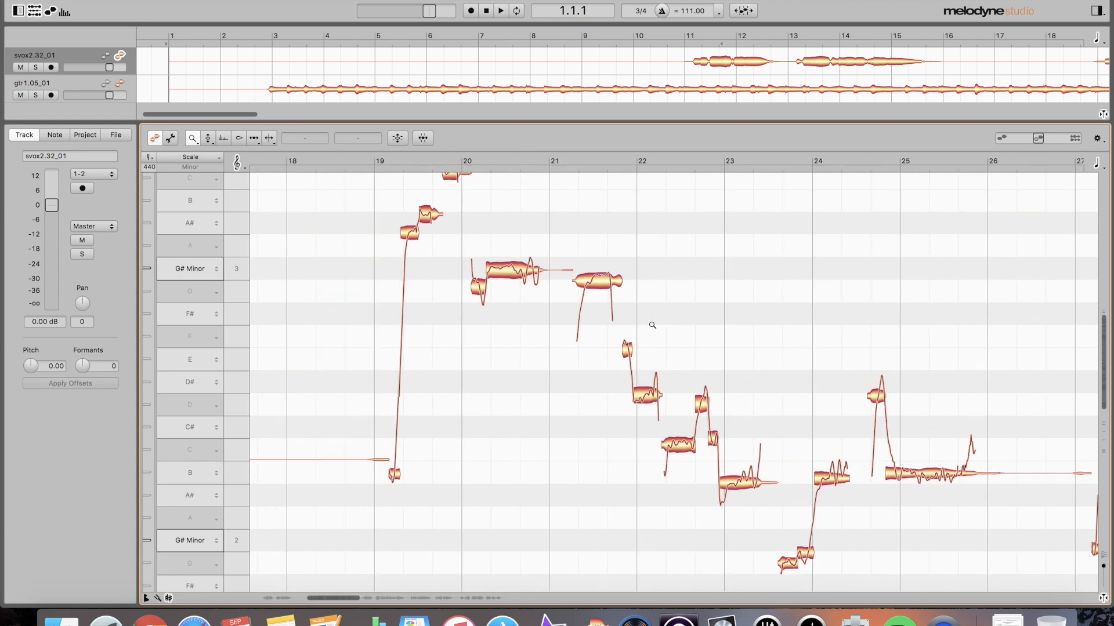
scroll(651, 324, "right", 3)
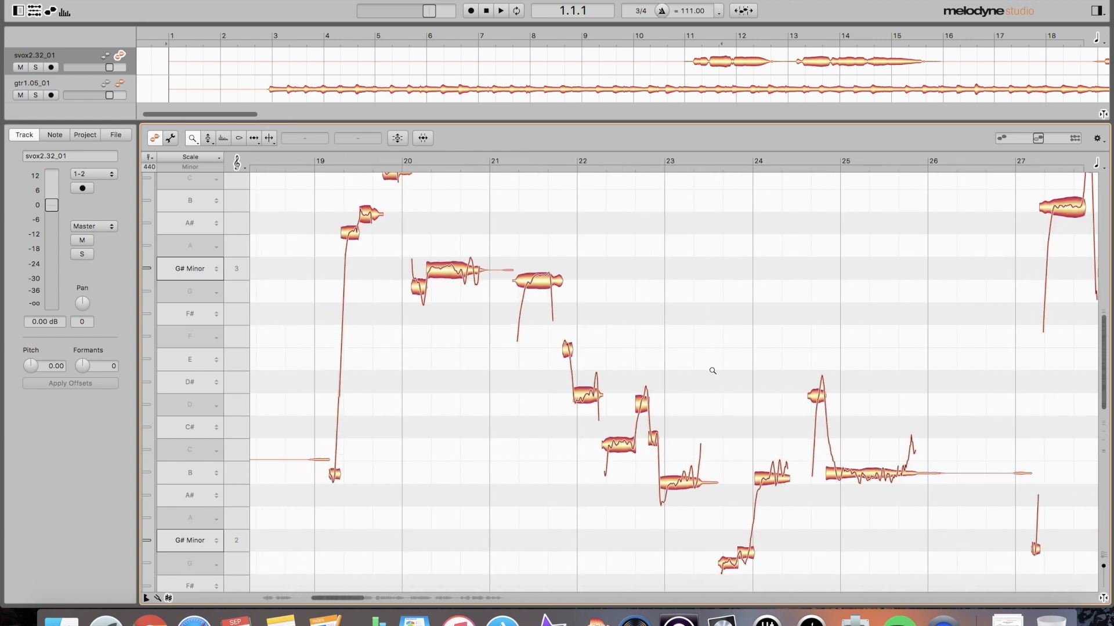
scroll(714, 373, "down", 1)
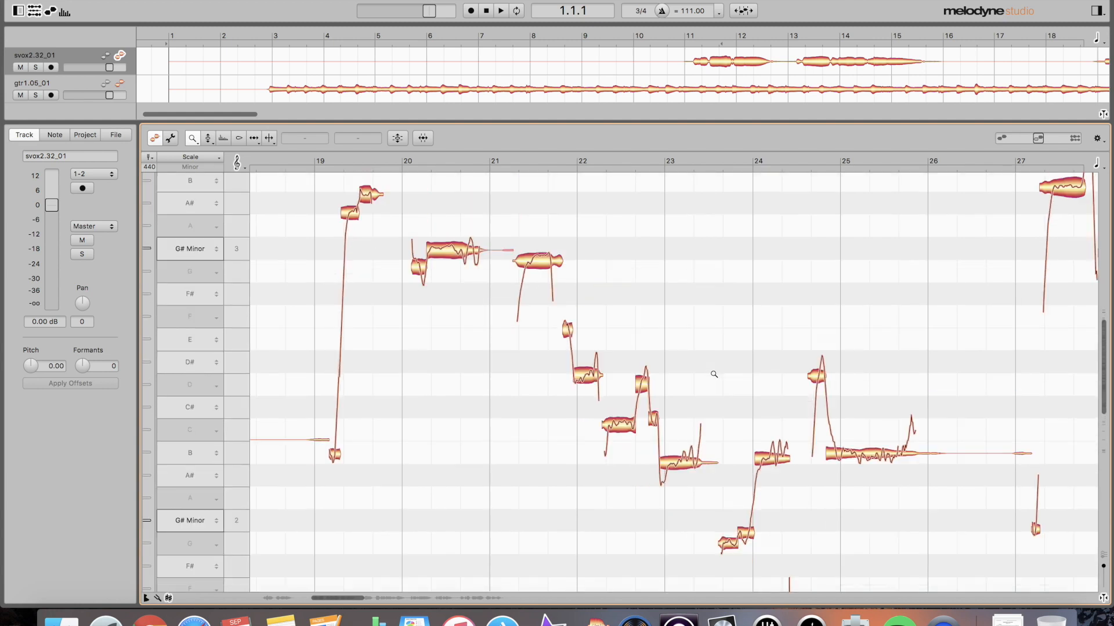
scroll(714, 373, "up", 3)
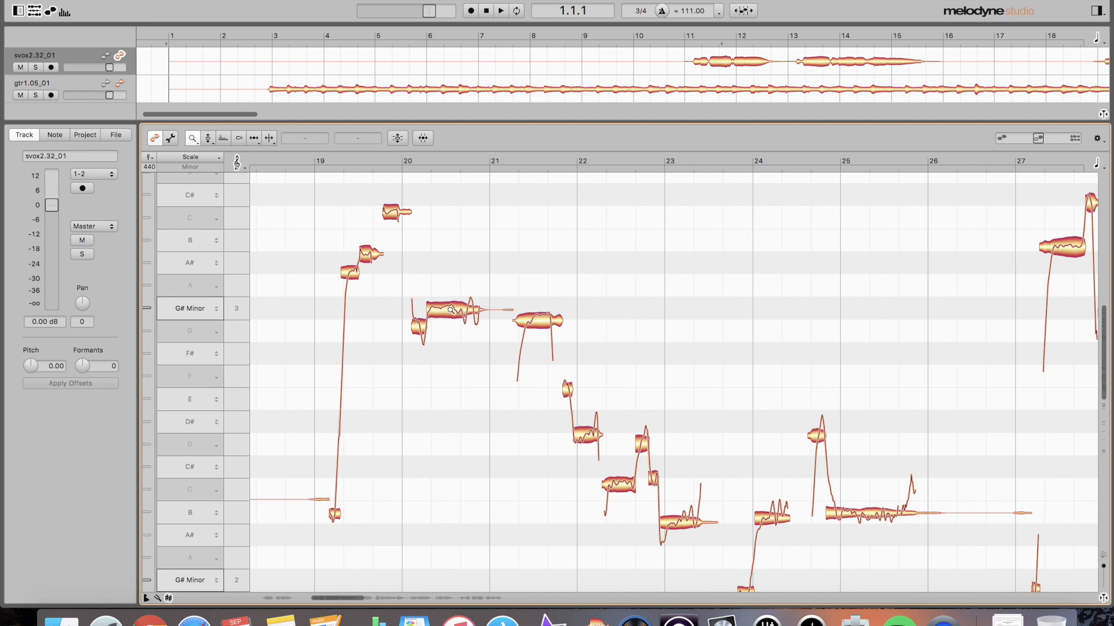
- Drag the long note near bar 20 to G#3 and fine-tune it to -7 cents
key("F2")
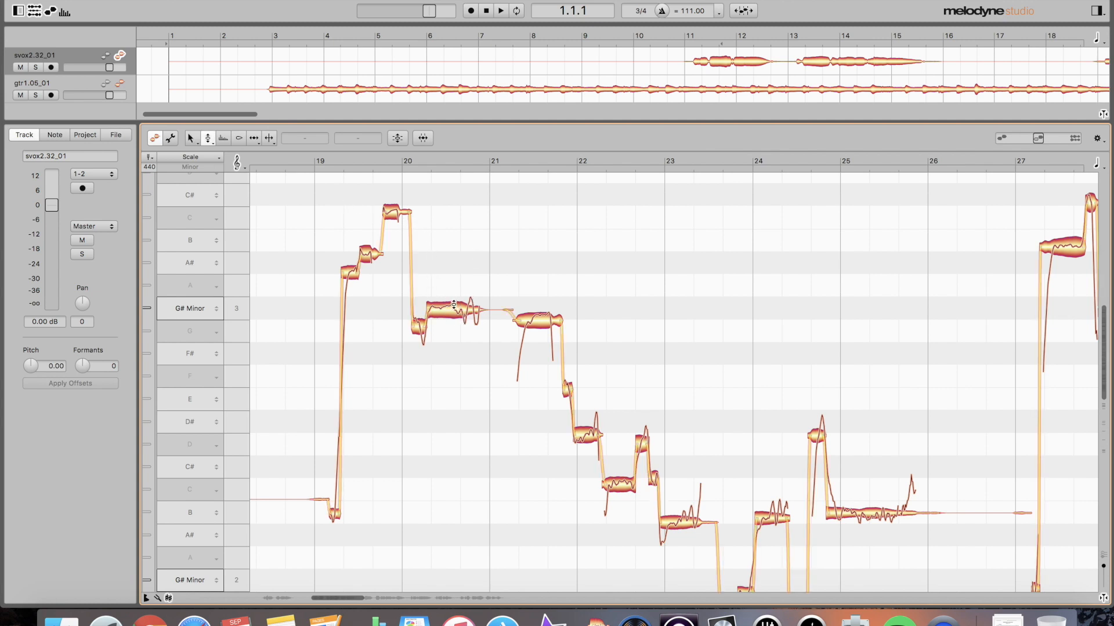
mouse_move(456, 311)
left_mouse_down()
mouse_move(453, 289)
mouse_move(462, 329)
mouse_move(460, 252)
mouse_move(467, 309)
mouse_move(467, 284)
mouse_move(456, 310)
left_mouse_up()
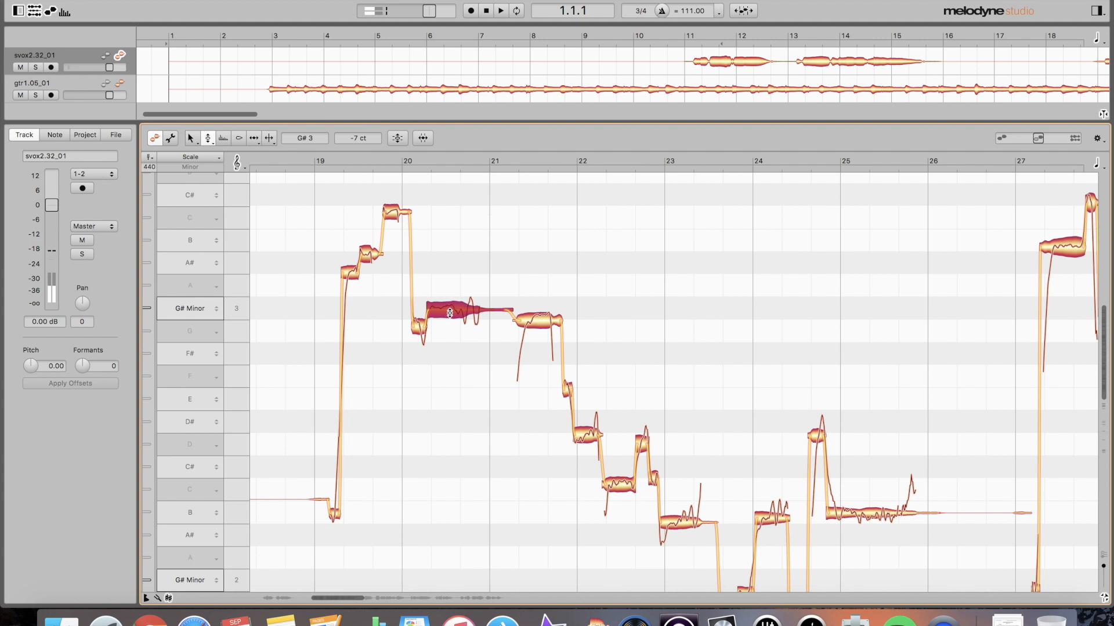
left_click_drag(455, 308, 455, 309)
- Snap the vocal note near bar 19 exactly onto A#3
left_click(384, 372)
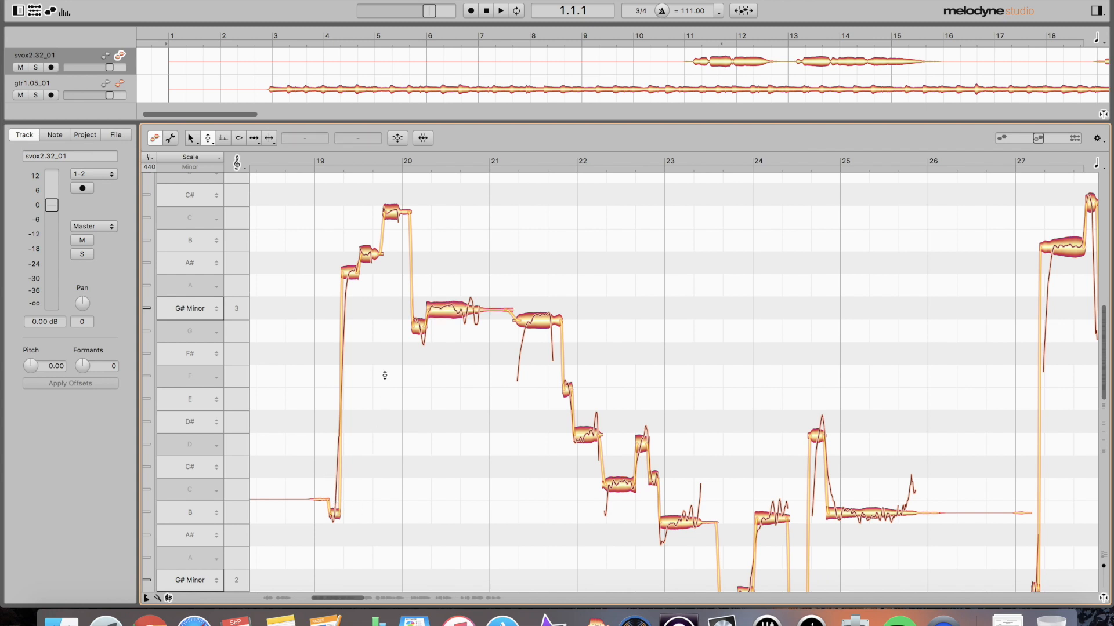
left_click(351, 276)
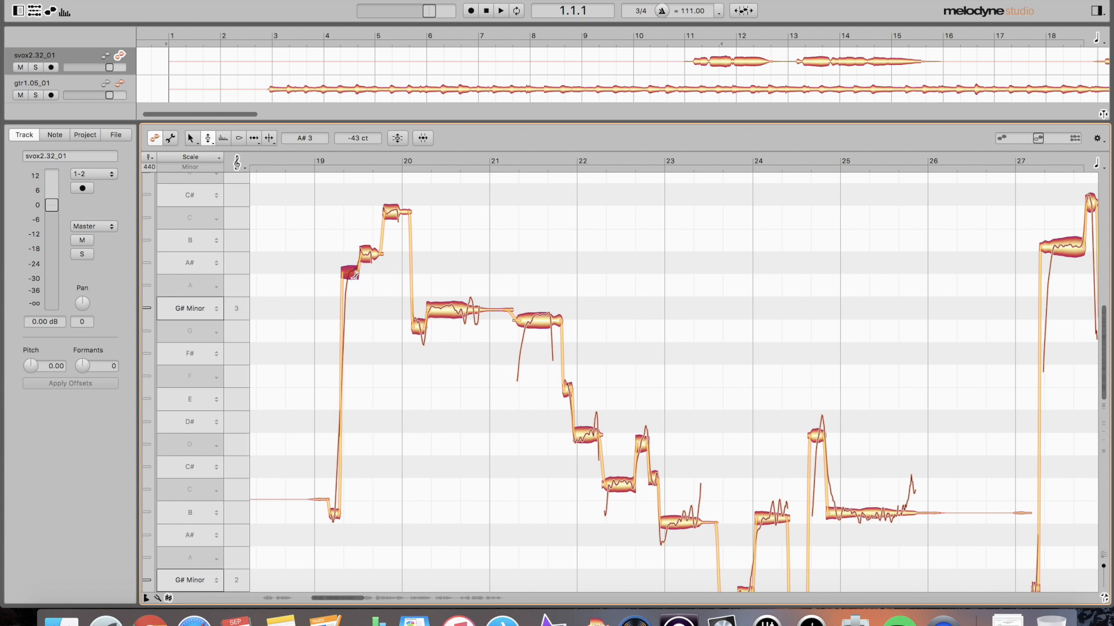
double_click(350, 275)
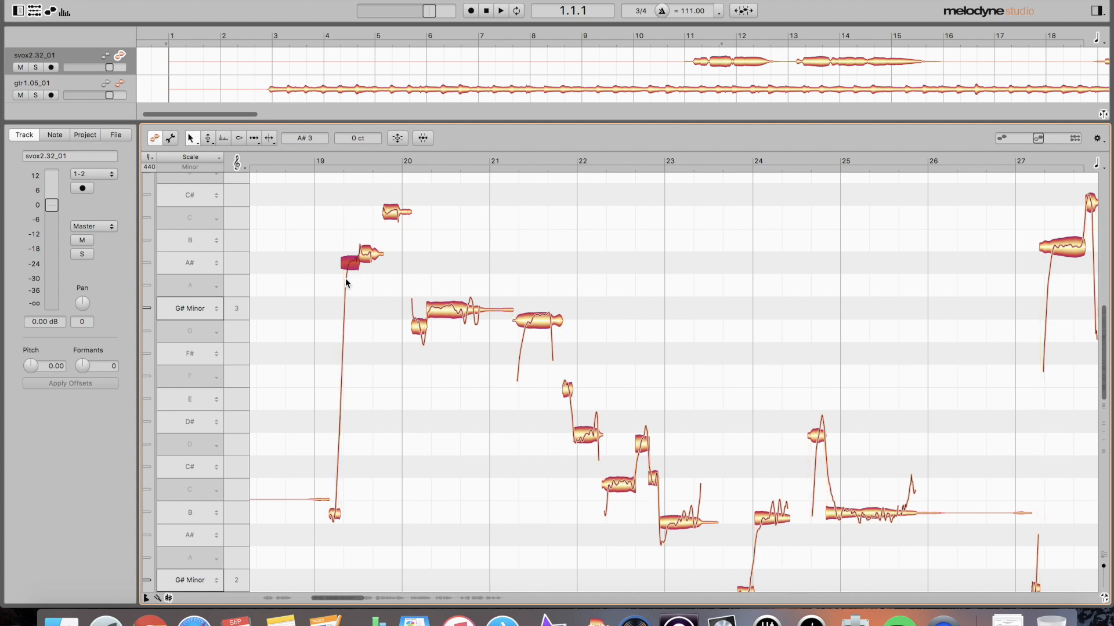
- Split off the note's short leading scoop, undoing an accidental pitch drop
key("F6")
double_click(350, 264)
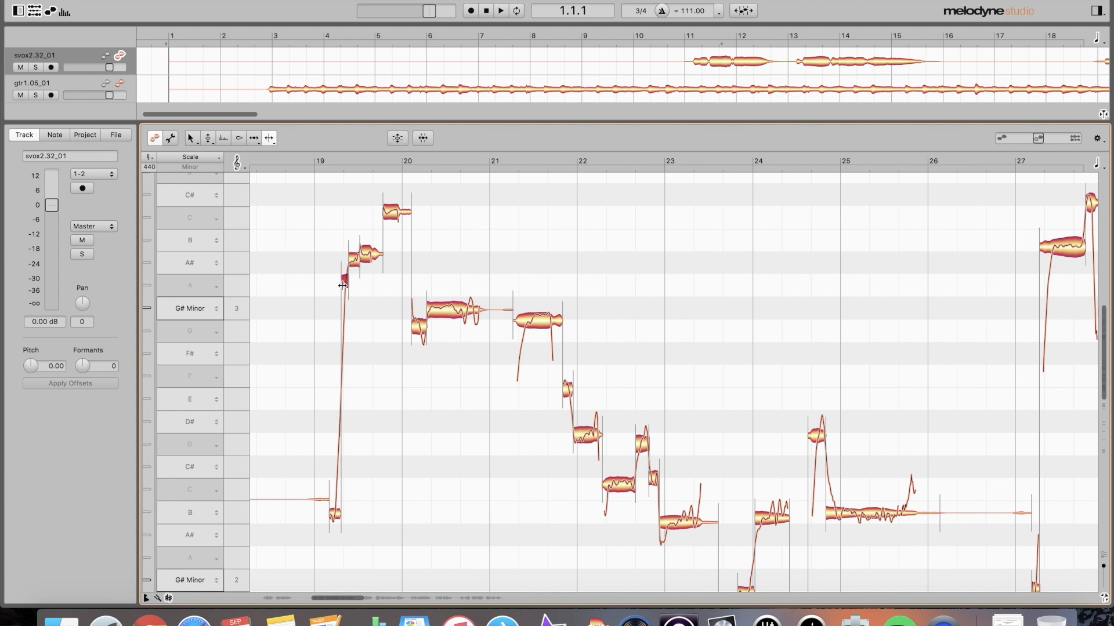
left_click_drag(342, 285, 341, 286)
key("super+z")
- Preview Correct Pitch's Pitch Center strength on the vocal notes, then cancel it
key("super+p")
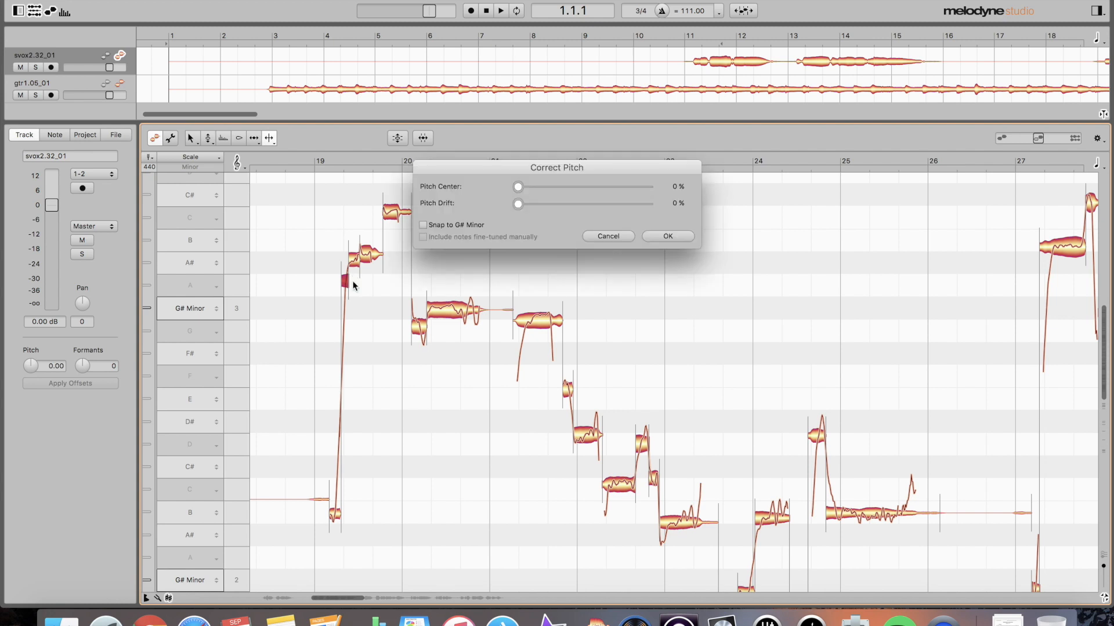
left_click_drag(562, 169, 552, 64)
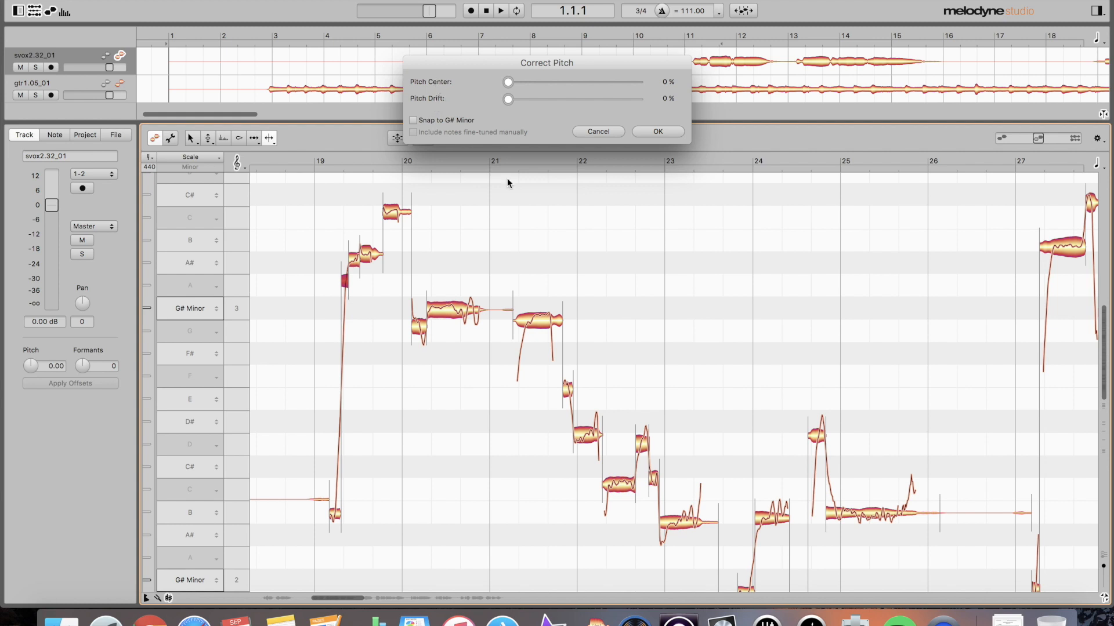
left_click_drag(507, 81, 394, 188)
left_click(594, 130)
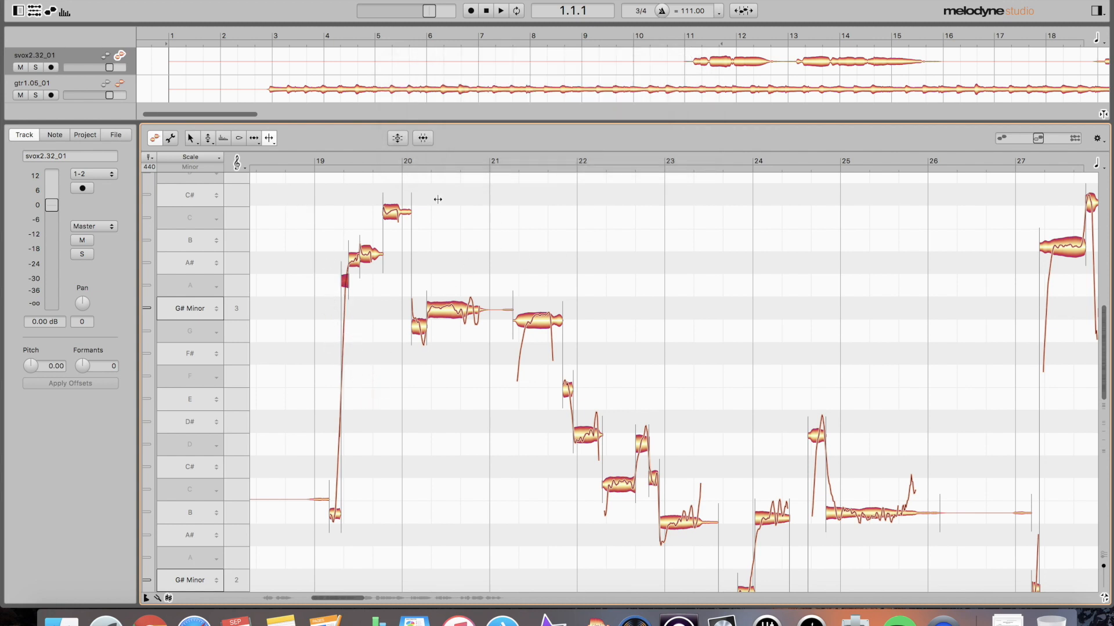
- Select the vocal melody, preview Pitch Center at 100%, cancel, and set the scale to E Minor
left_click_drag(286, 191, 615, 512)
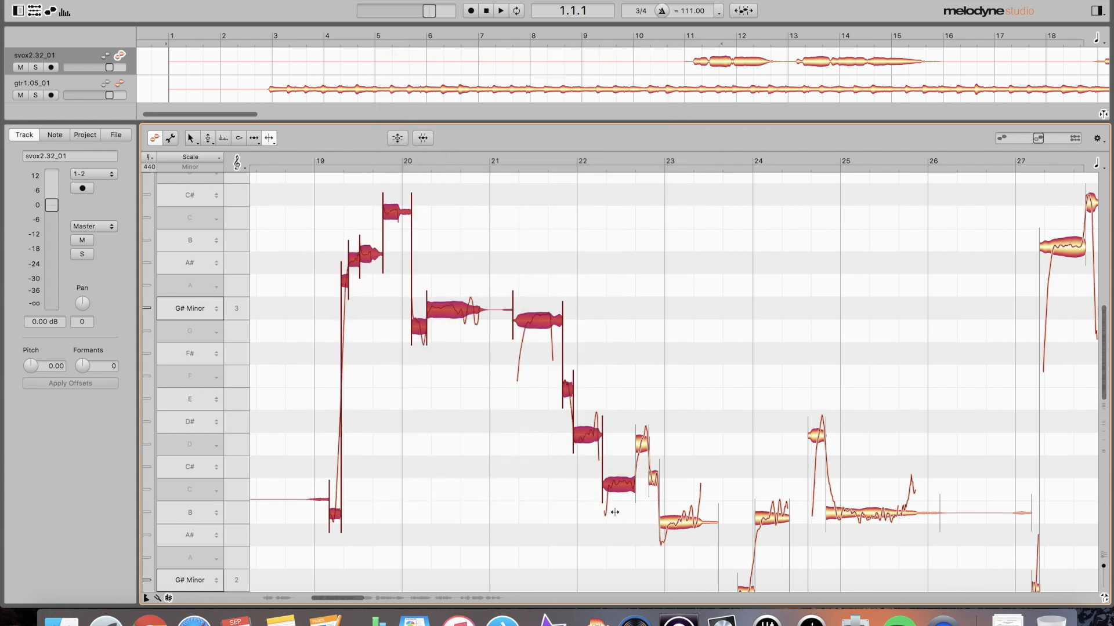
key("super+p")
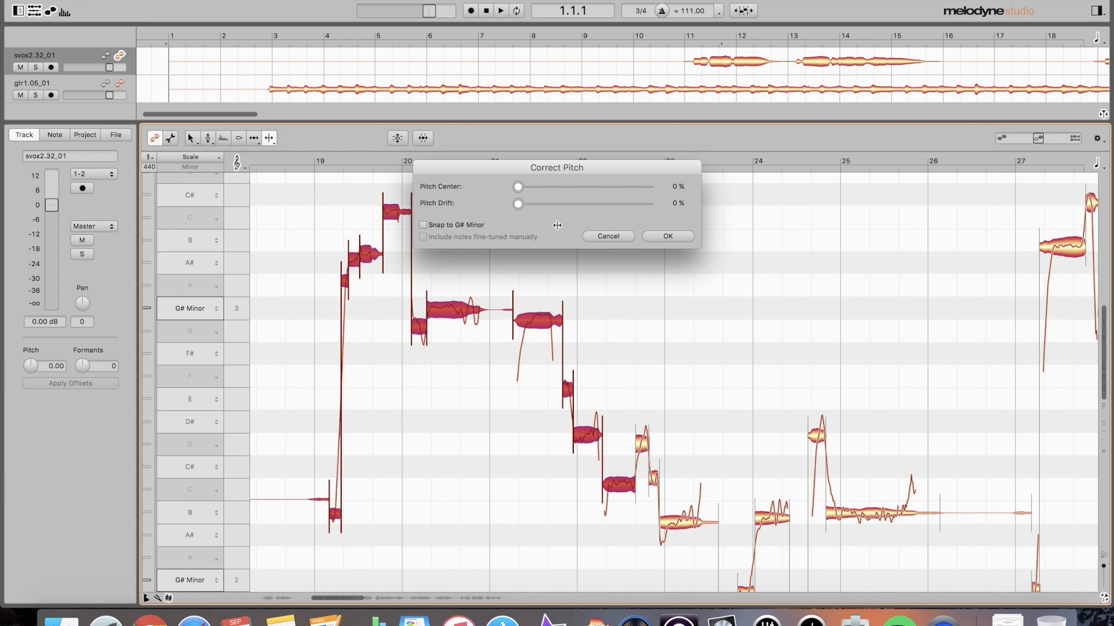
left_click_drag(519, 186, 702, 191)
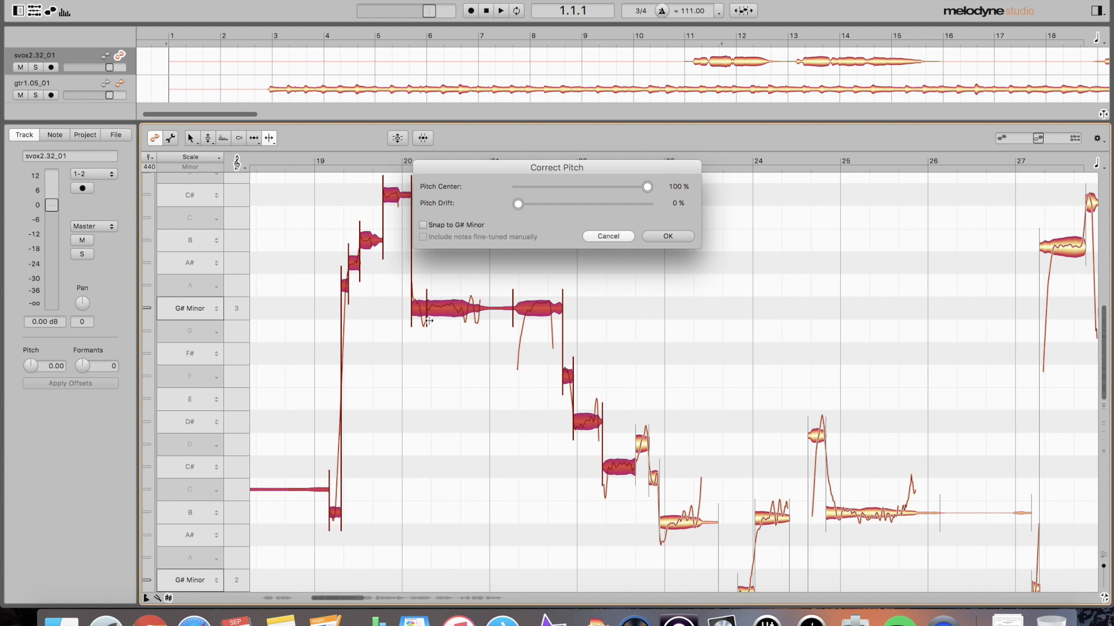
left_click(608, 236)
left_click(180, 404)
left_click(182, 398)
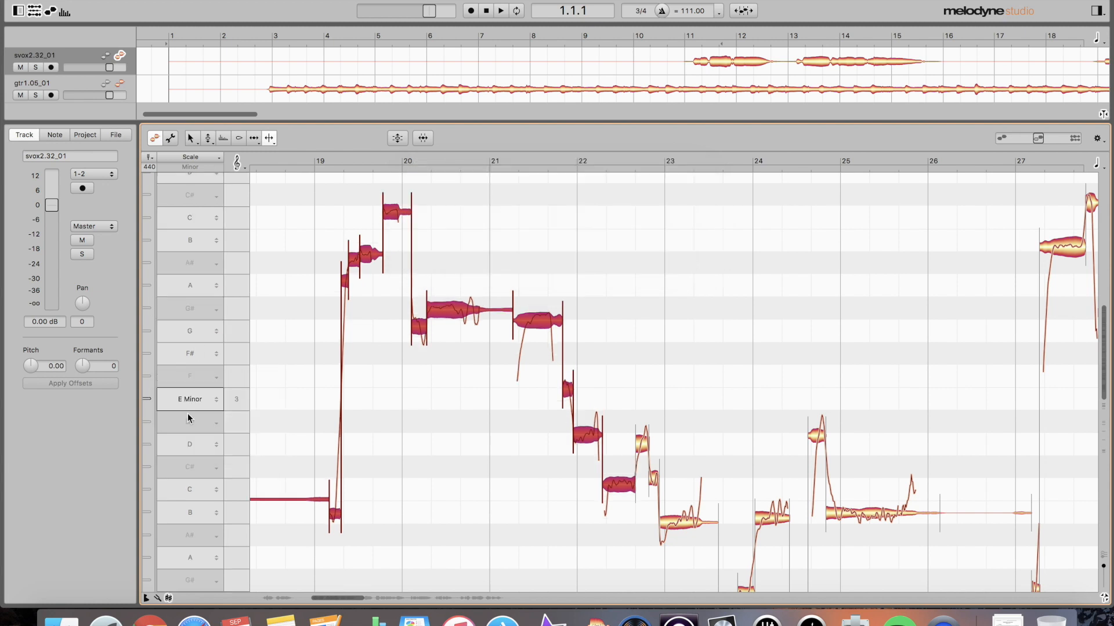
- Change the pitch ruler's reference scale from E Minor to E Major
left_click(184, 399)
left_click(192, 412)
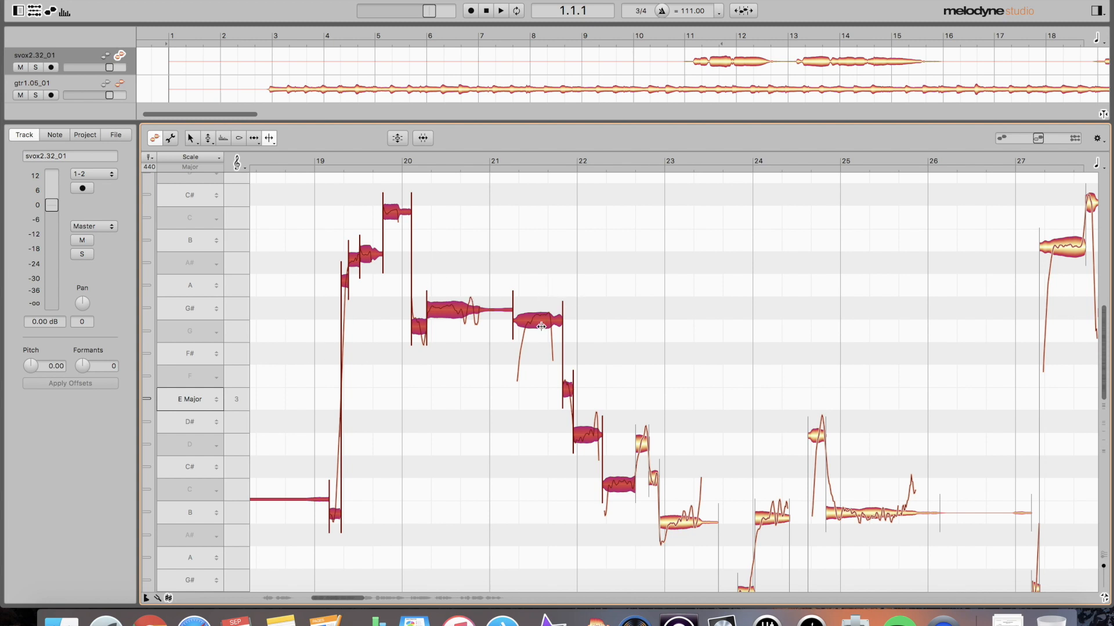
- Set Correct Pitch's Pitch Center to 100% and Pitch Drift to 100% on the selected vocal notes
key("super+p")
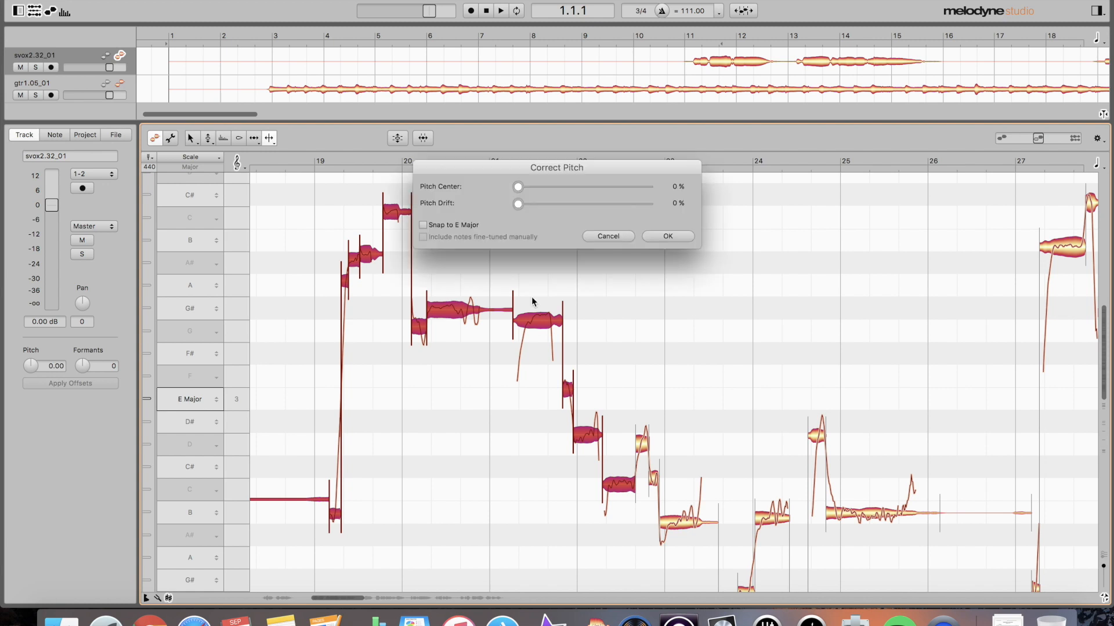
left_click_drag(518, 187, 691, 187)
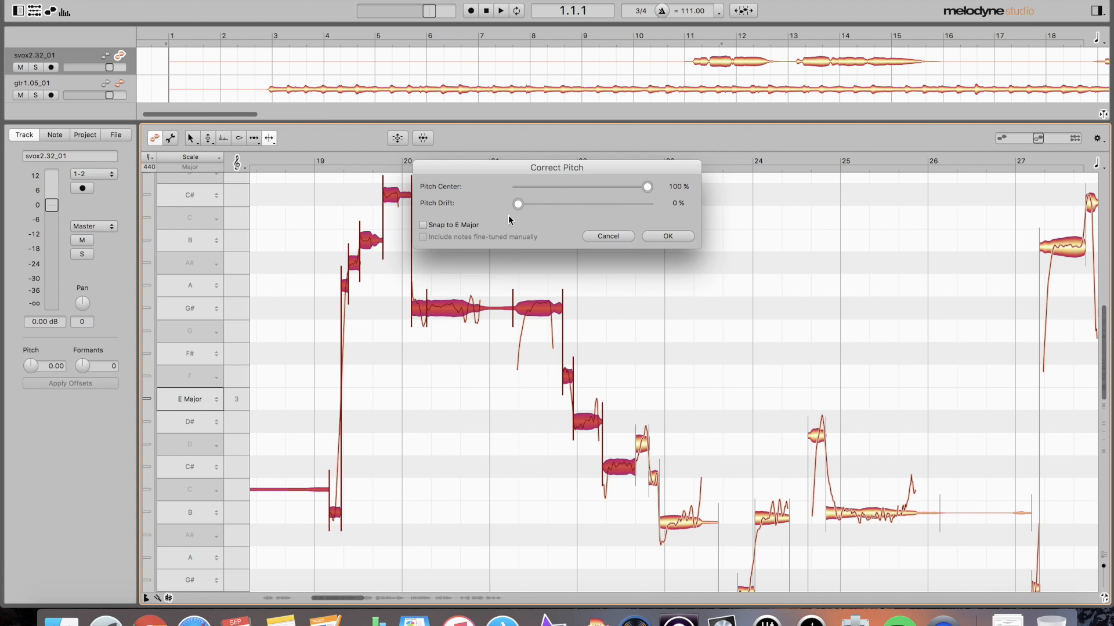
mouse_move(518, 206)
left_mouse_down()
mouse_move(681, 216)
mouse_move(507, 212)
left_mouse_up()
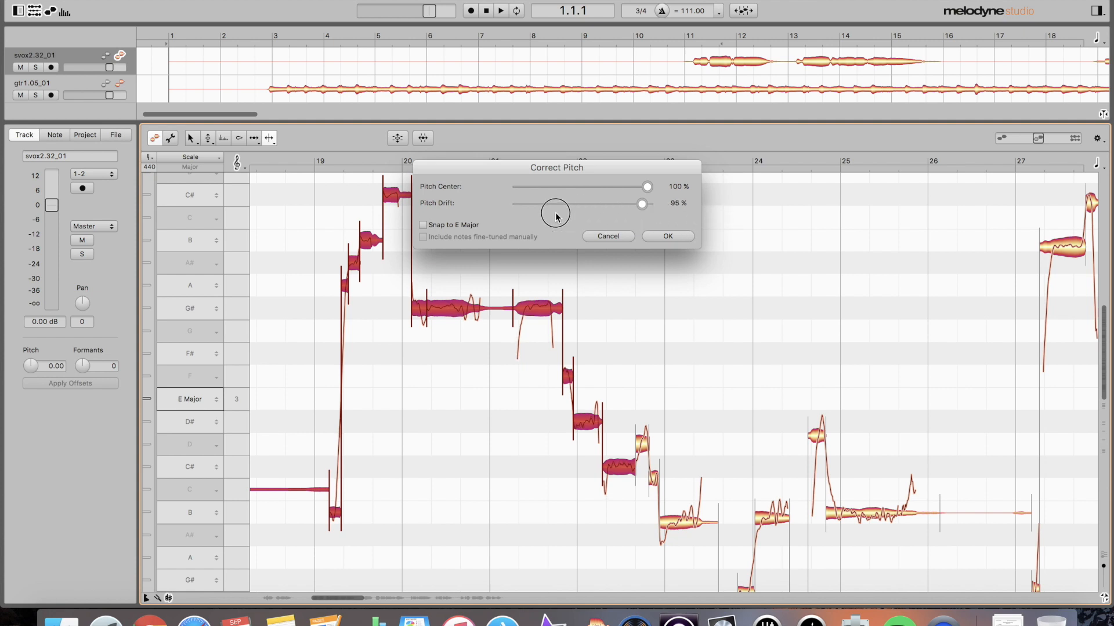
left_click_drag(519, 206, 668, 211)
- Cancel the pitch correction, deselect the notes, and play the vocal from just before bar 19
left_click(593, 235)
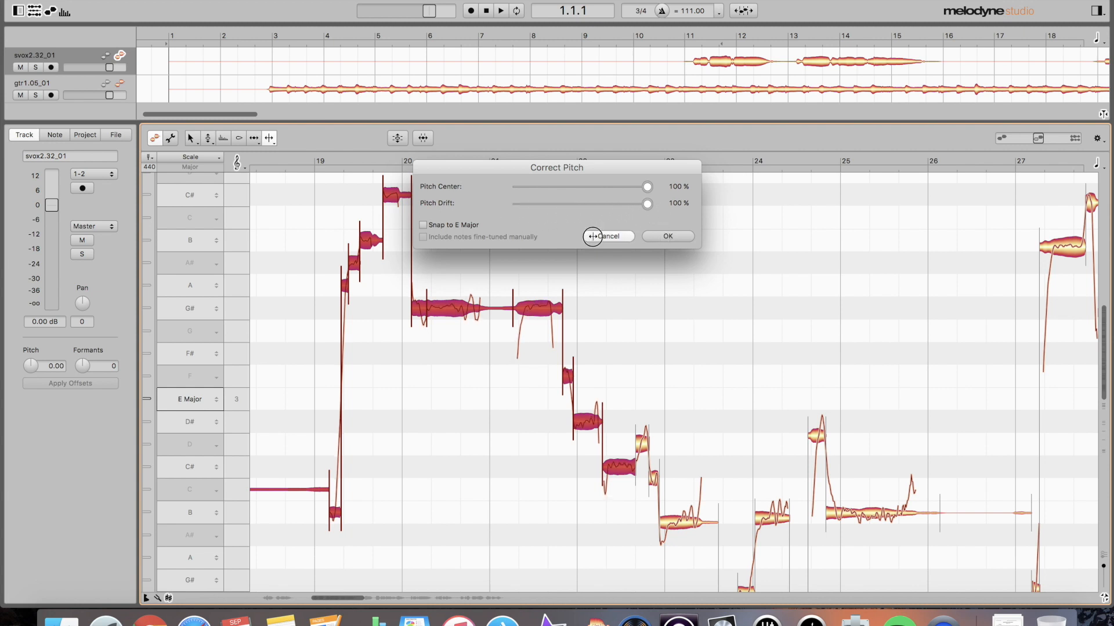
left_click(298, 288)
double_click(296, 289)
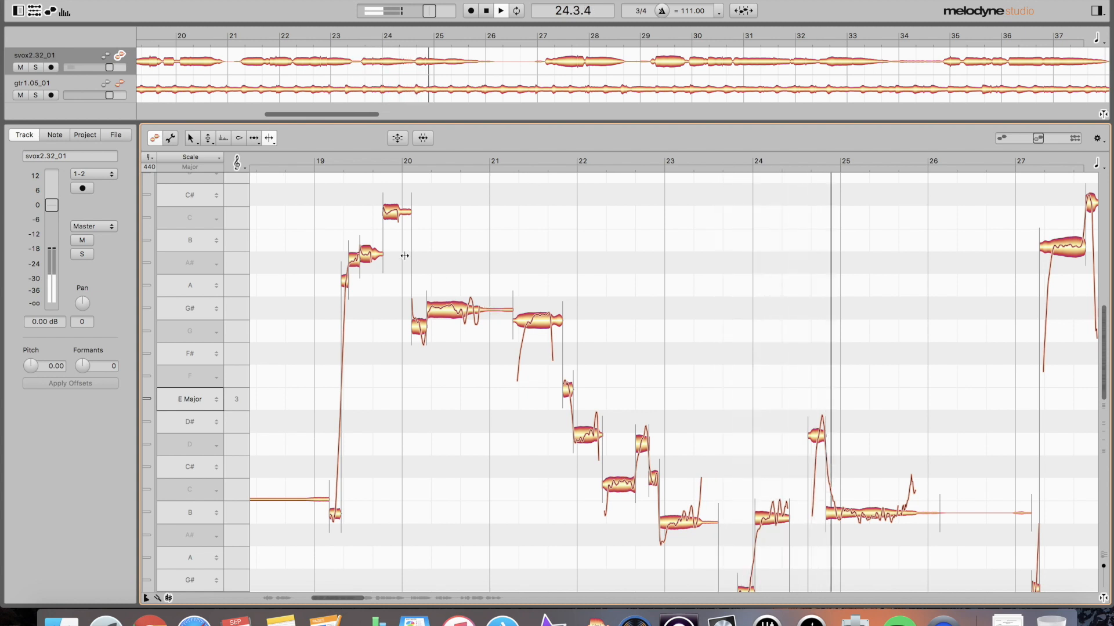
key("space")
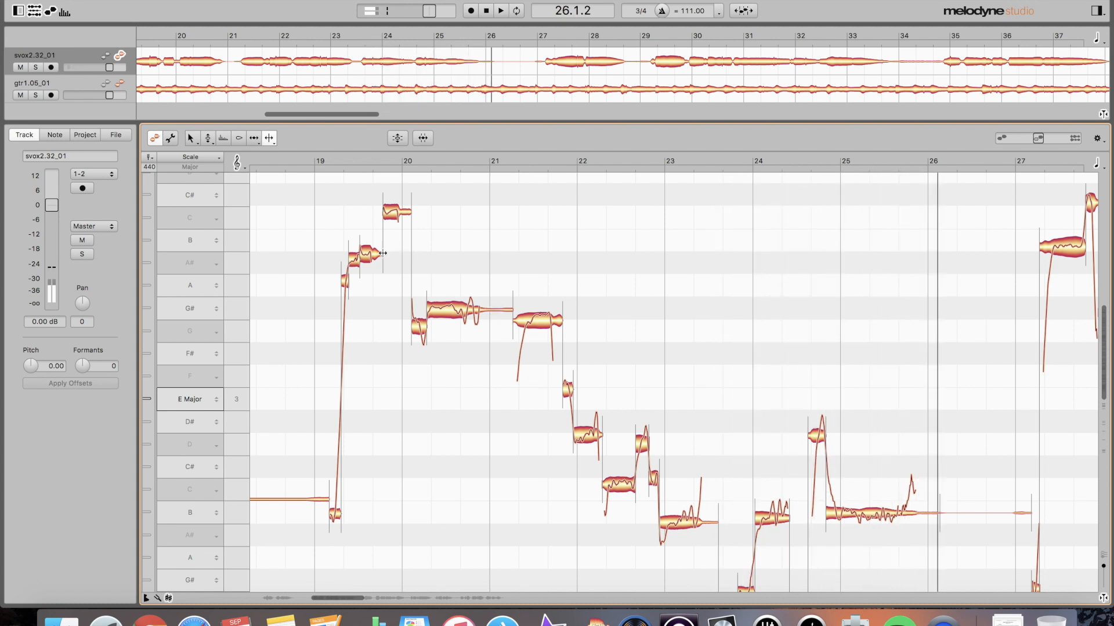
double_click(309, 240)
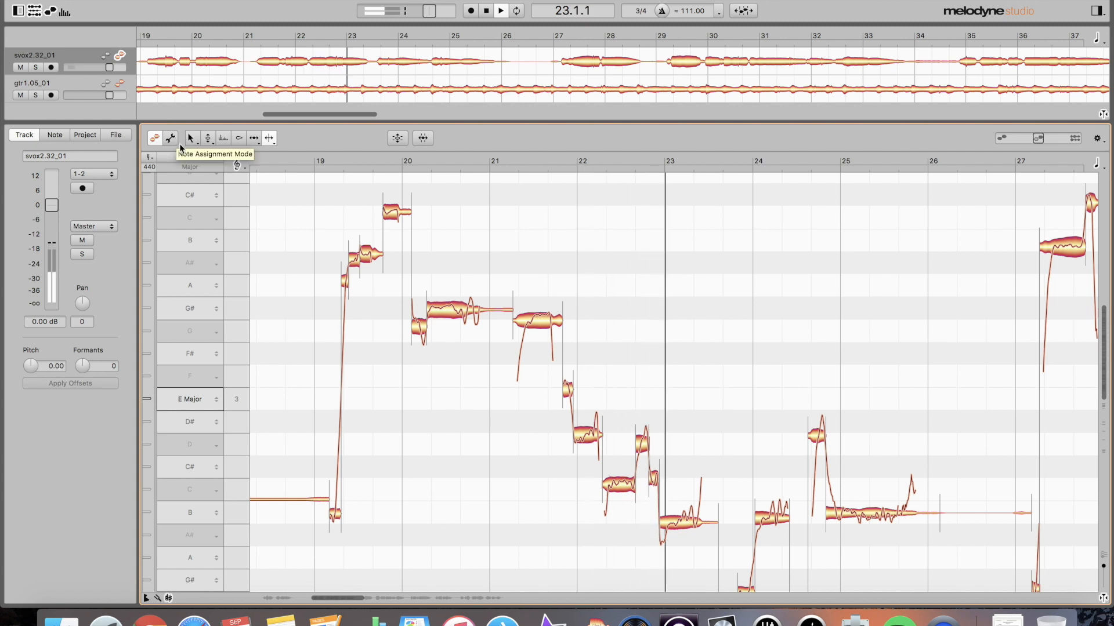
- Check the guitar track's notes, replay the vocal from bar 19, then box-select the vocal notes across bars 19–25
left_click(120, 84)
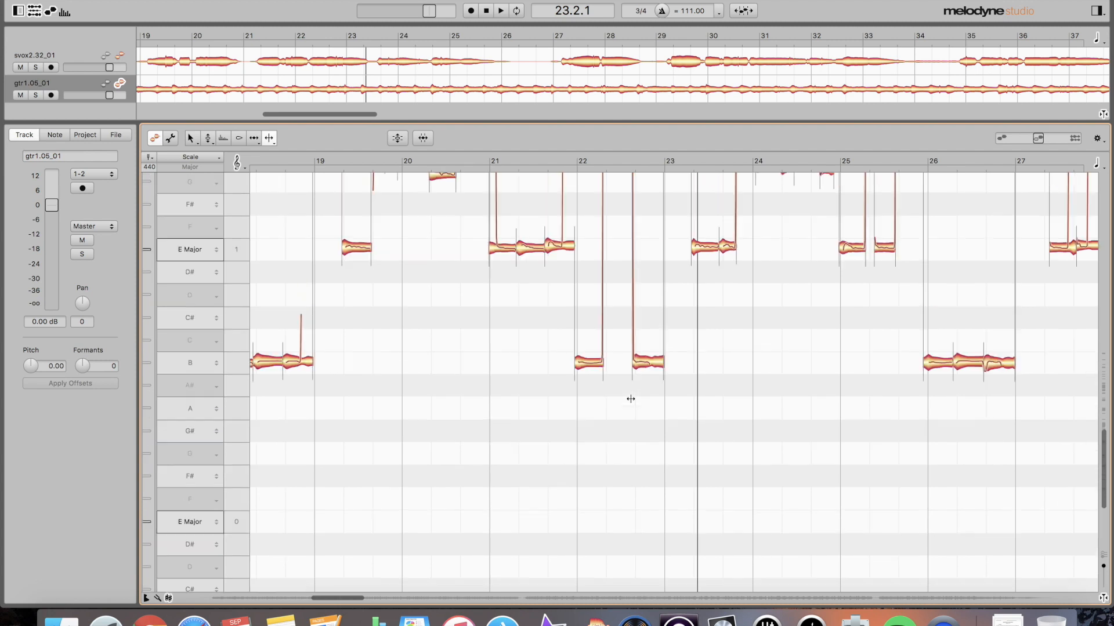
left_click(119, 56)
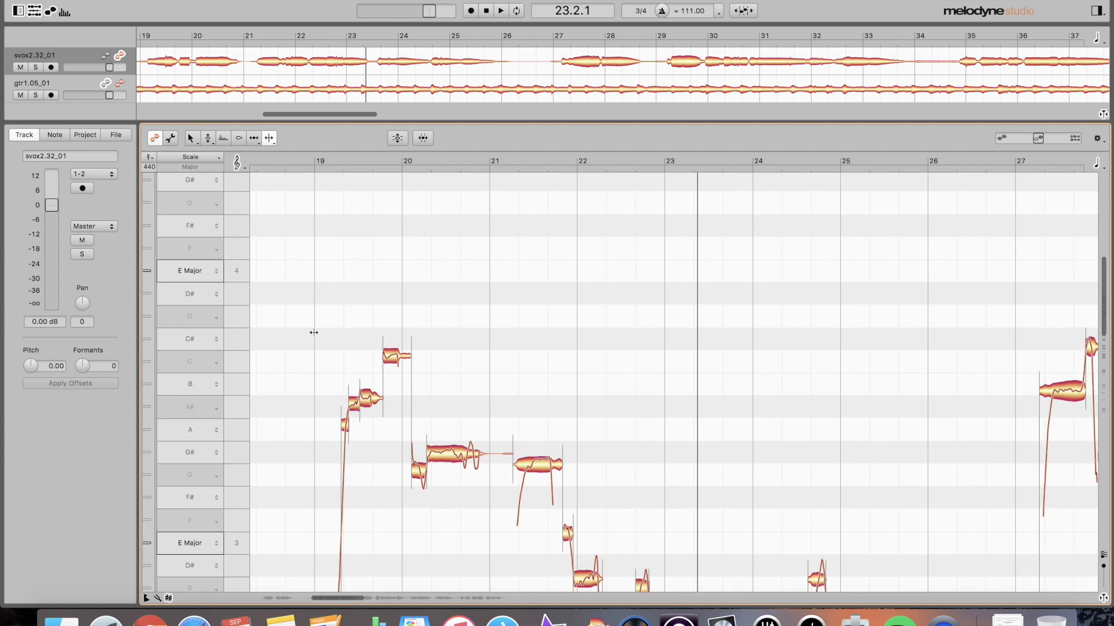
double_click(314, 333)
scroll(380, 314, "down", 5)
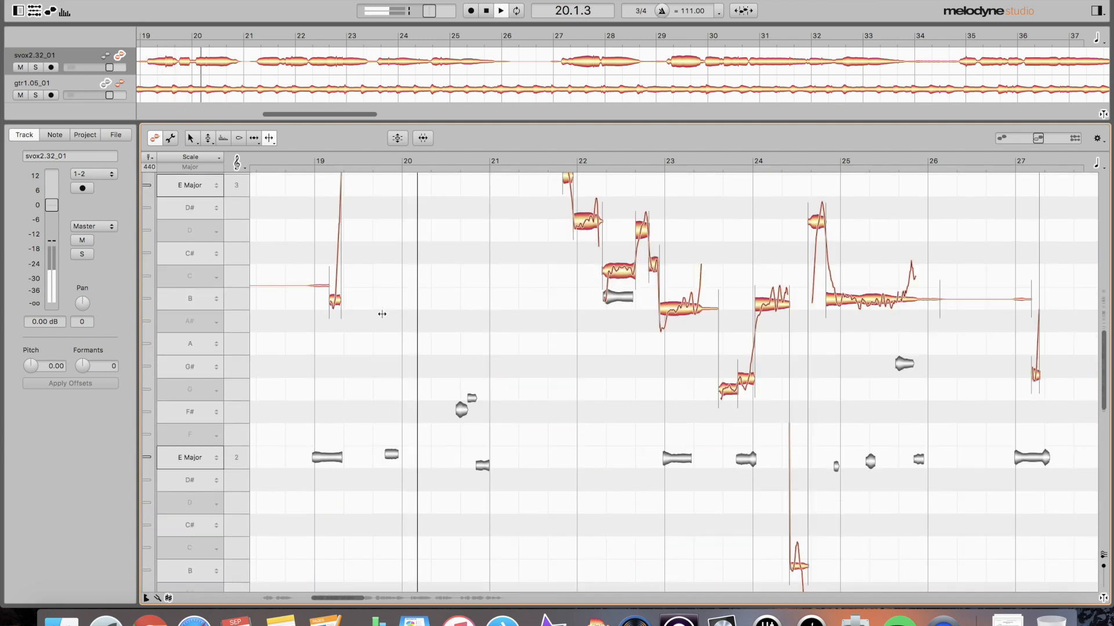
scroll(382, 313, "up", 5)
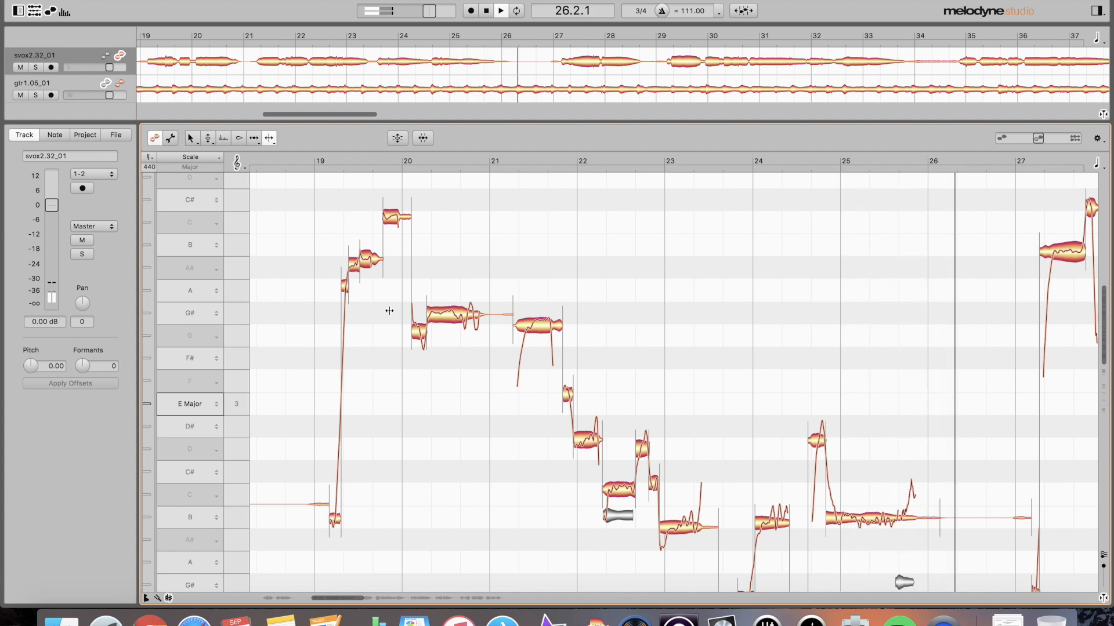
key("space")
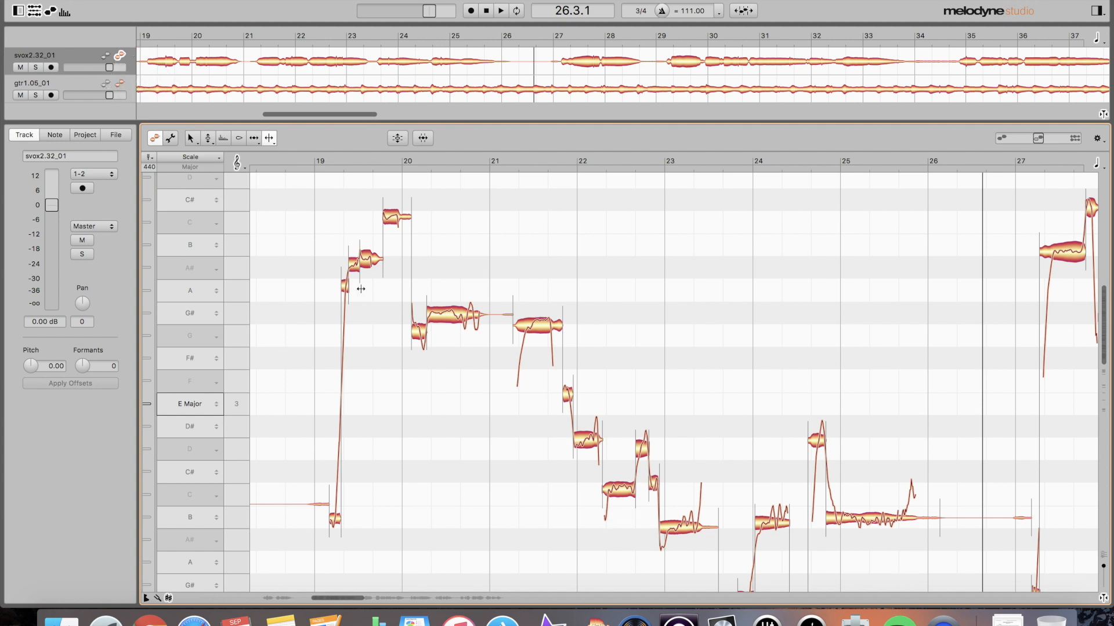
left_click_drag(320, 206, 870, 565)
key("super+p")
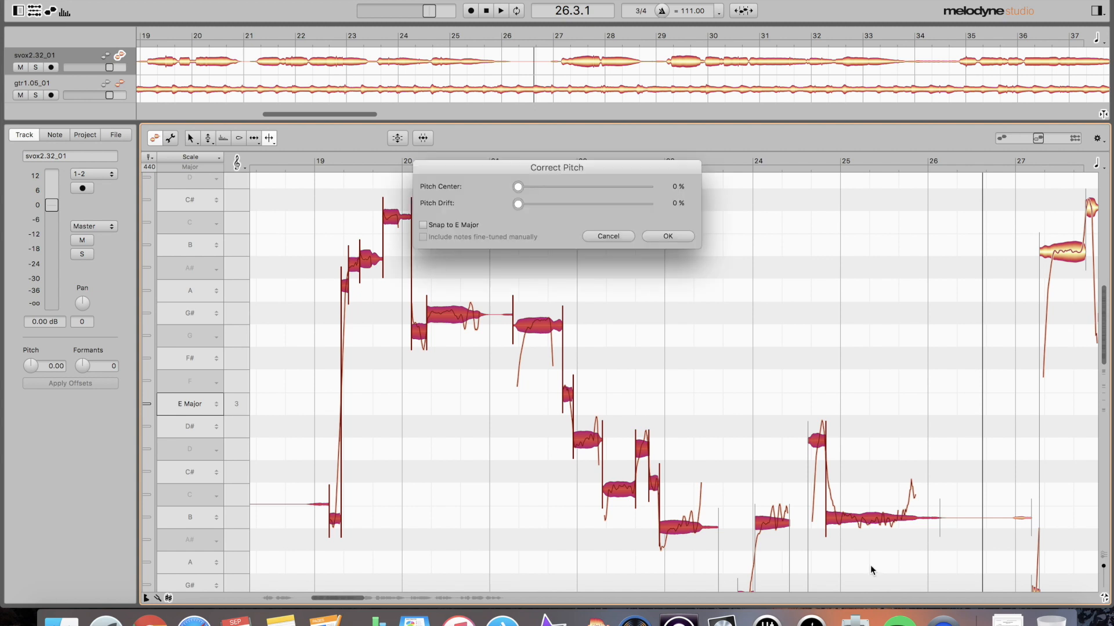
left_click_drag(518, 186, 672, 187)
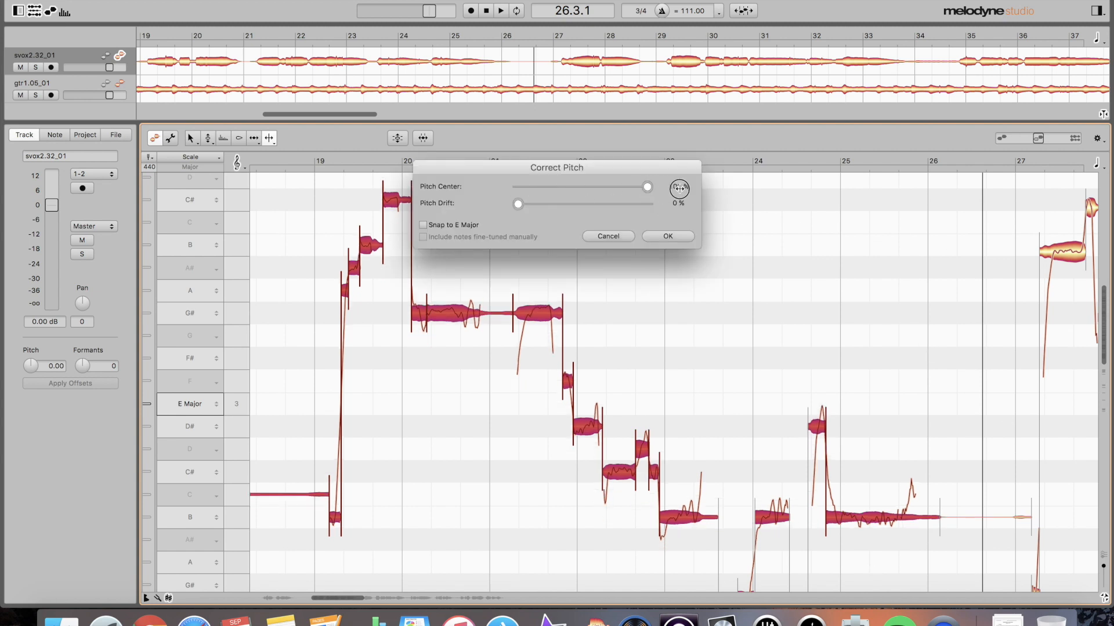
left_click_drag(512, 206, 673, 207)
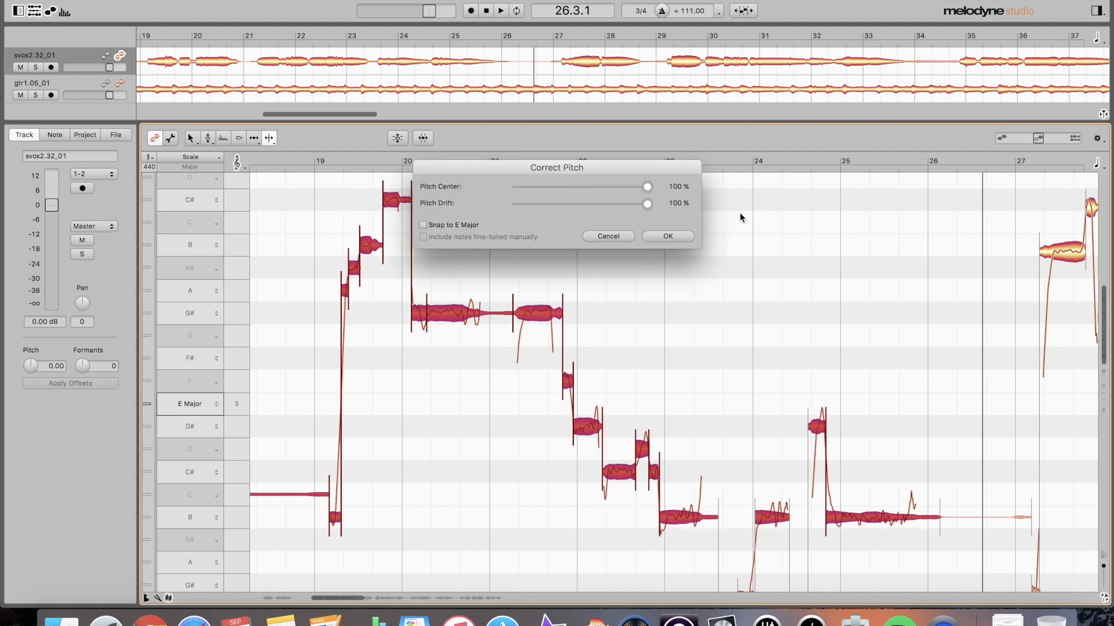
left_click(667, 236)
double_click(303, 247)
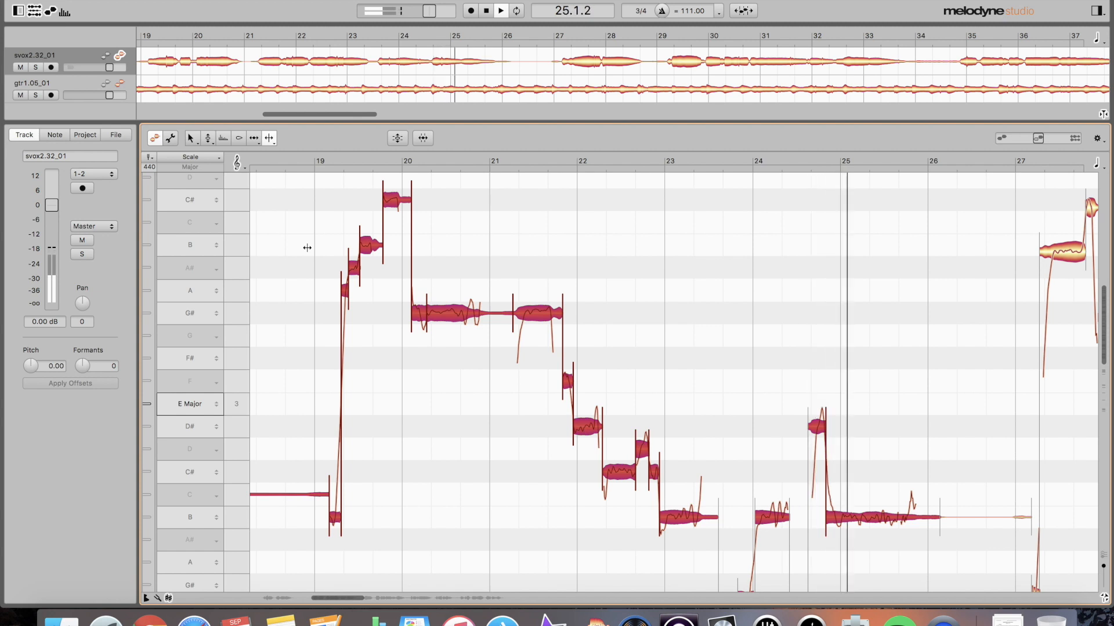
key("space")
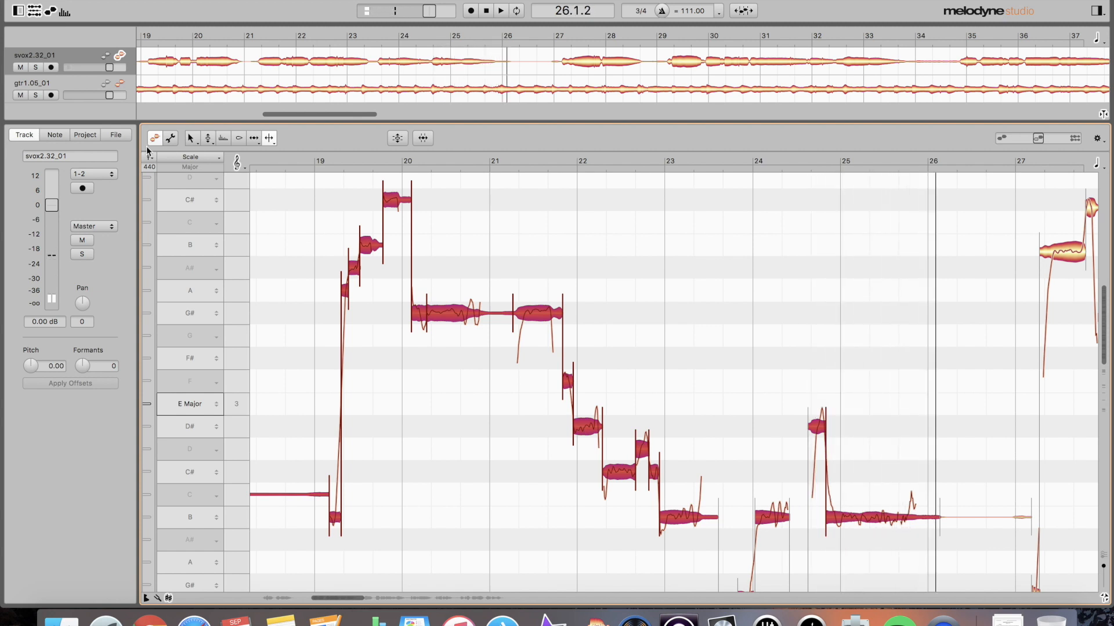
key("super+z")
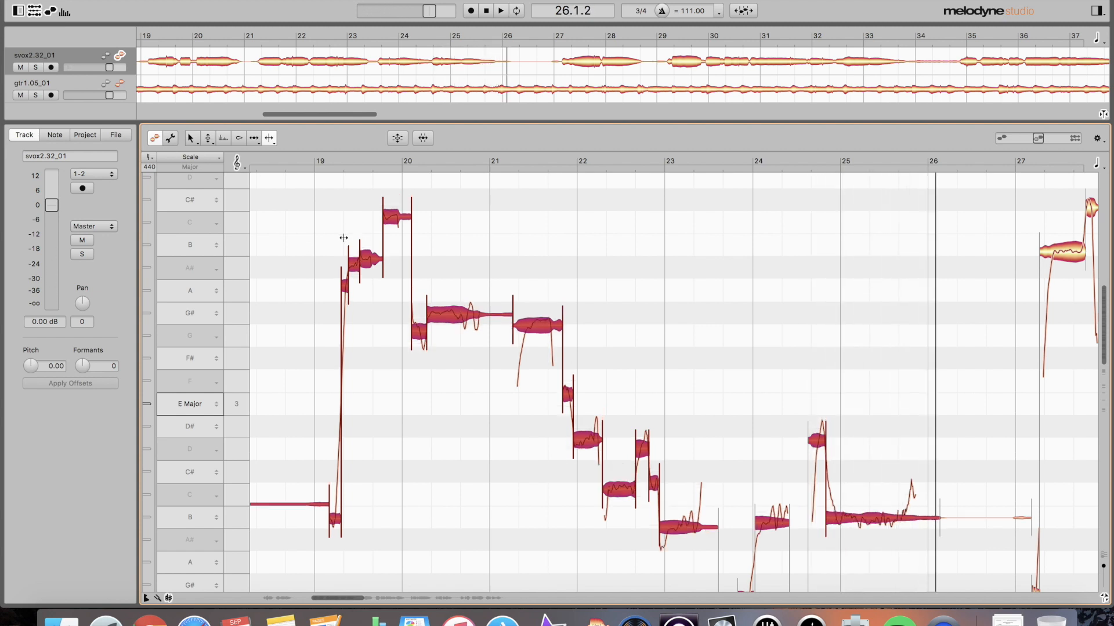
- Deselect all notes and magnify the vocal notes across bars 19–22
left_click(525, 251)
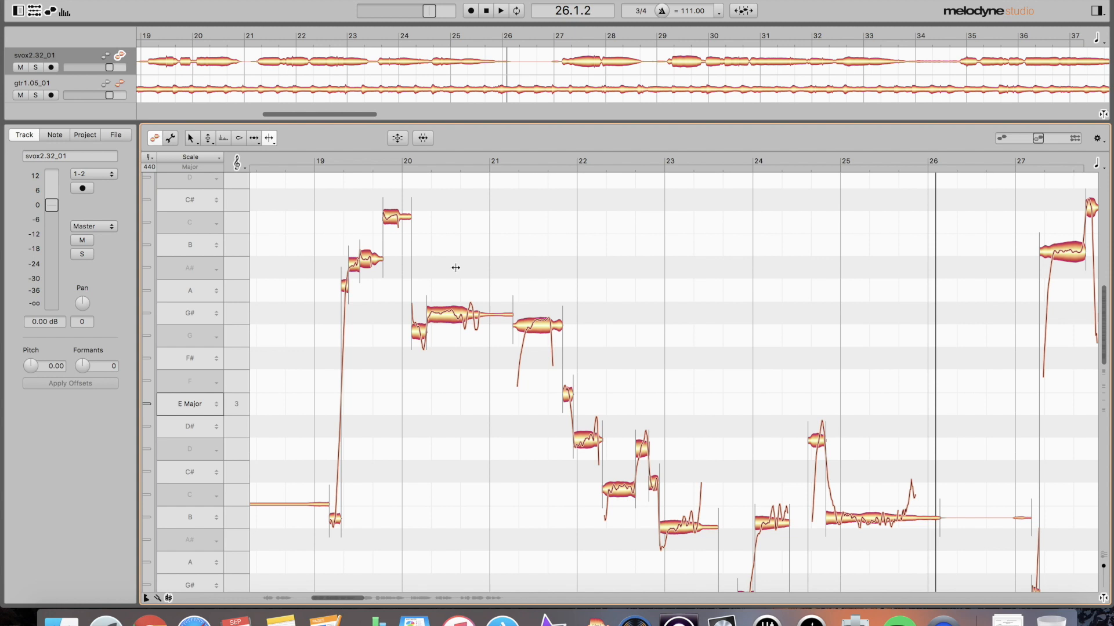
left_click_drag(326, 225, 468, 295)
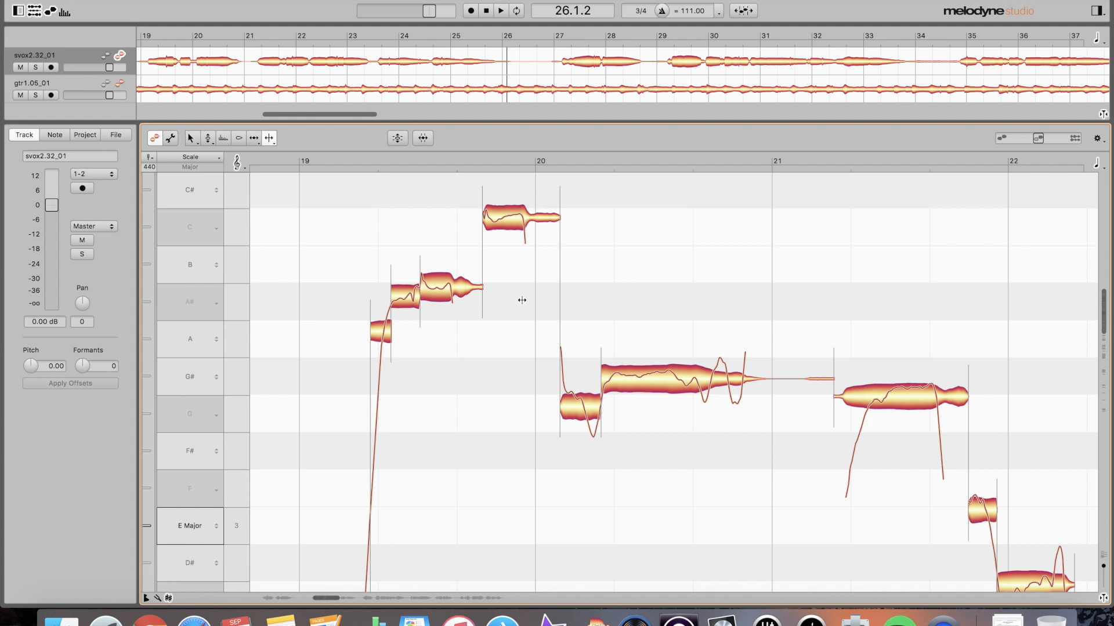
- Split the A# and C notes, the G# note's tail, and the G note at its pitch changes
double_click(451, 290)
left_click_drag(452, 290, 450, 289)
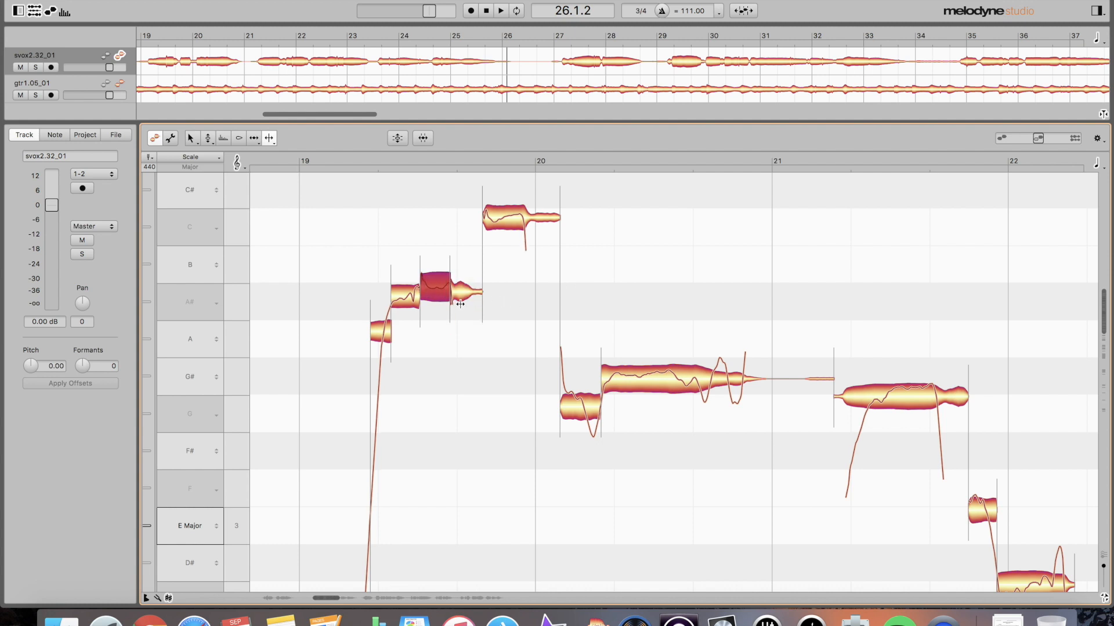
double_click(521, 223)
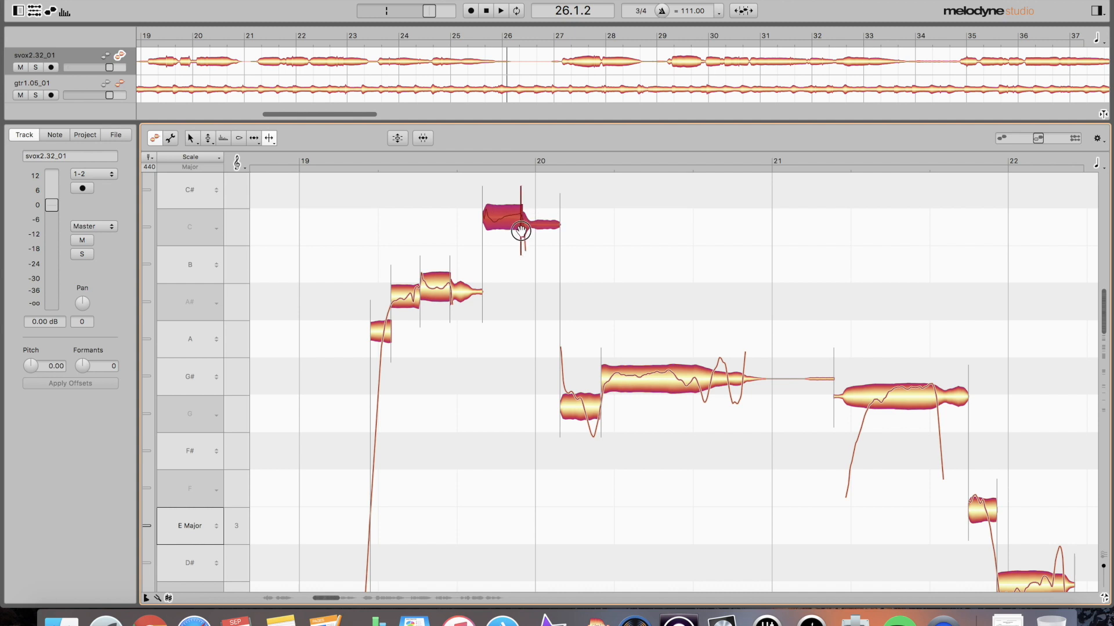
double_click(743, 374)
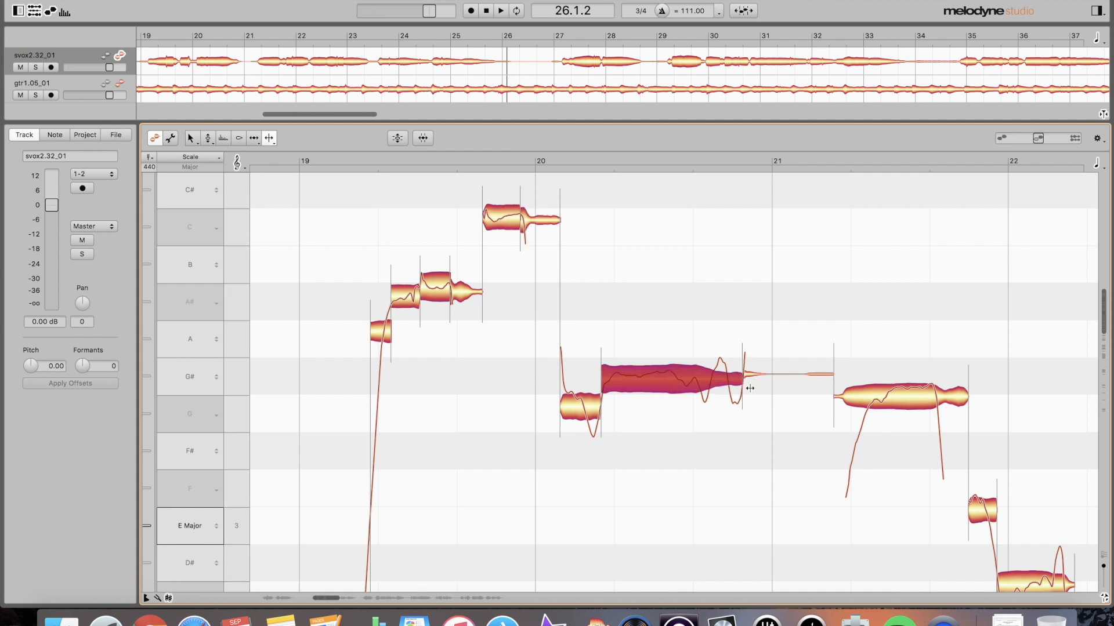
double_click(934, 400)
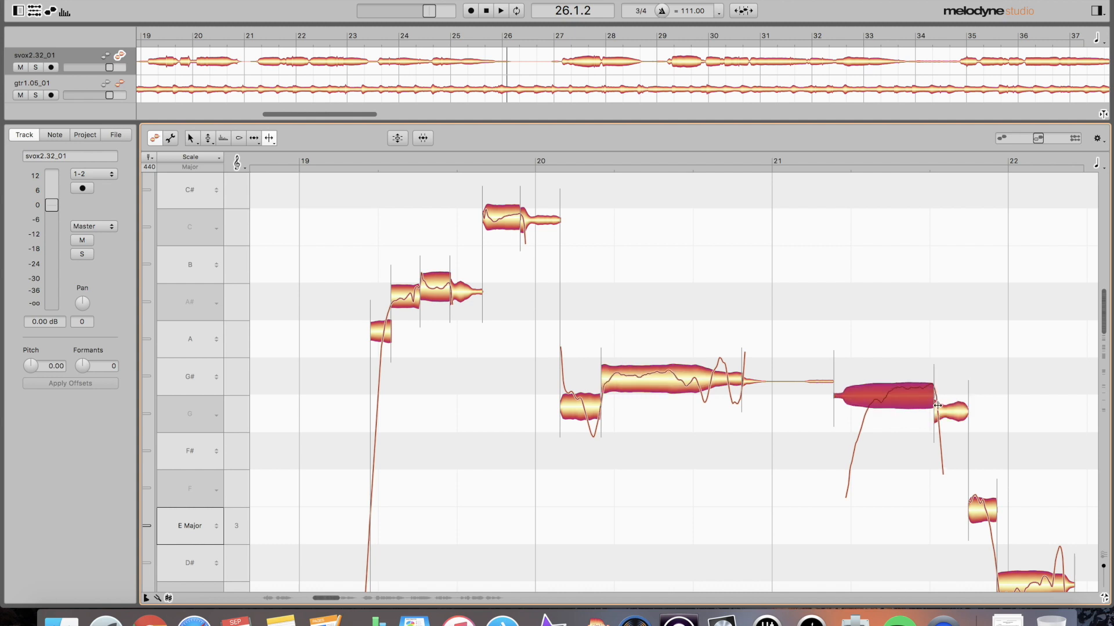
double_click(873, 393)
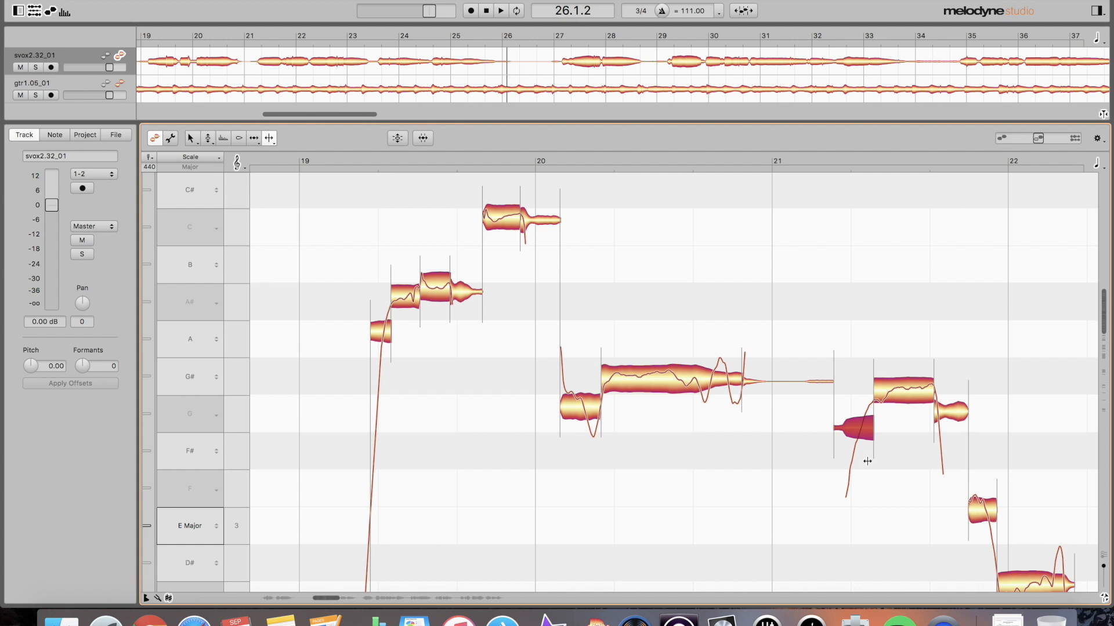
- Split the D# note's tail, the low notes where their pitch rises, and the short preceding note
scroll(893, 425, "right", 4)
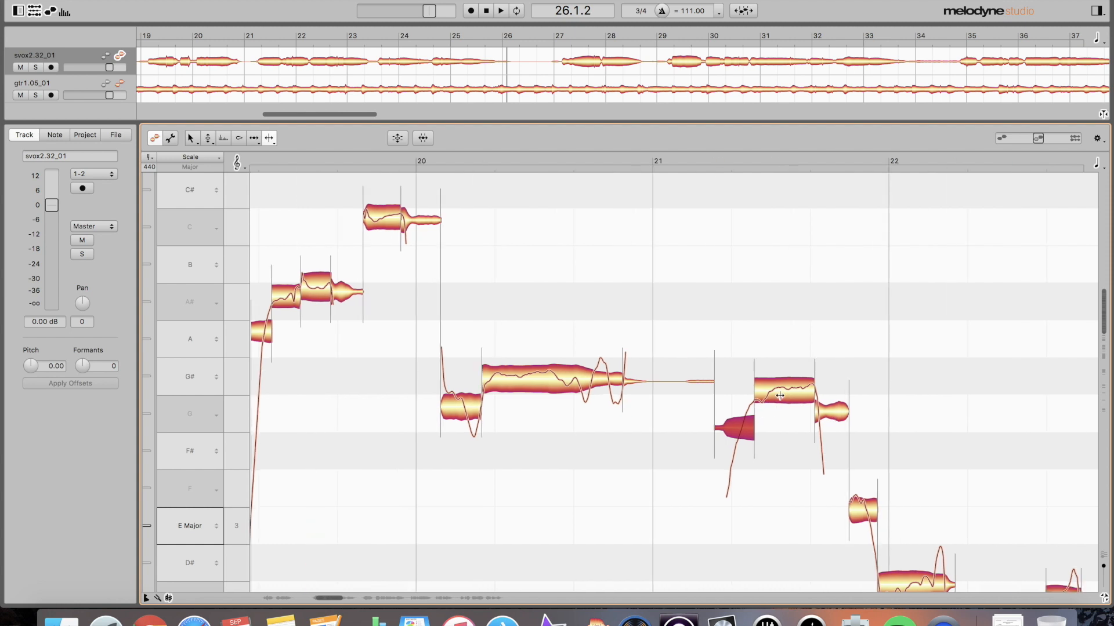
scroll(850, 435, "down", 3)
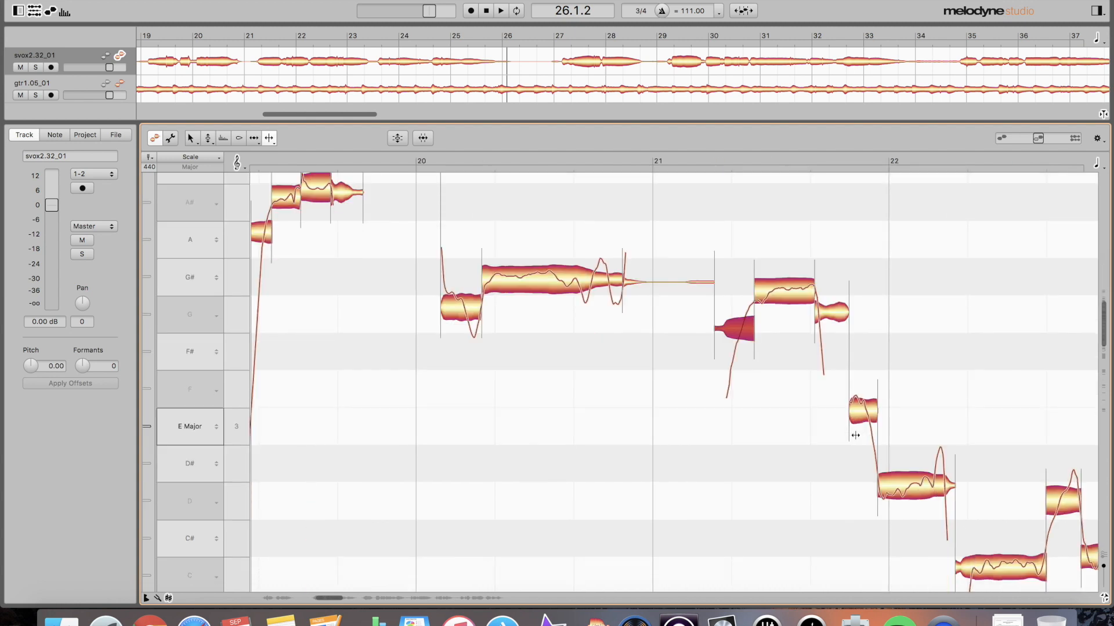
double_click(943, 486)
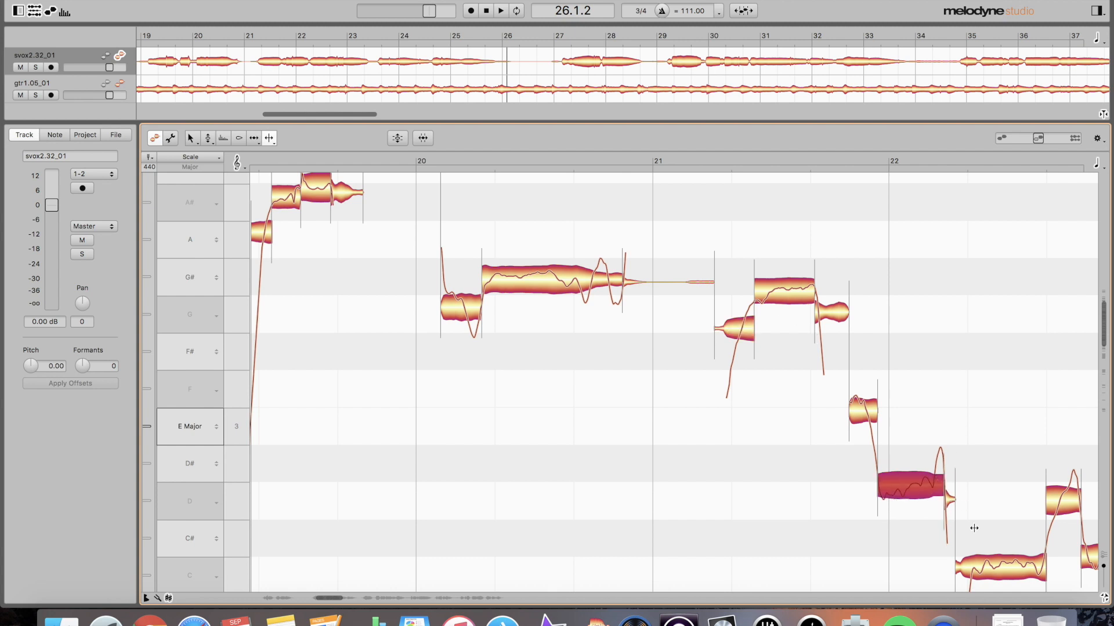
left_click(981, 560)
scroll(983, 545, "down", 8)
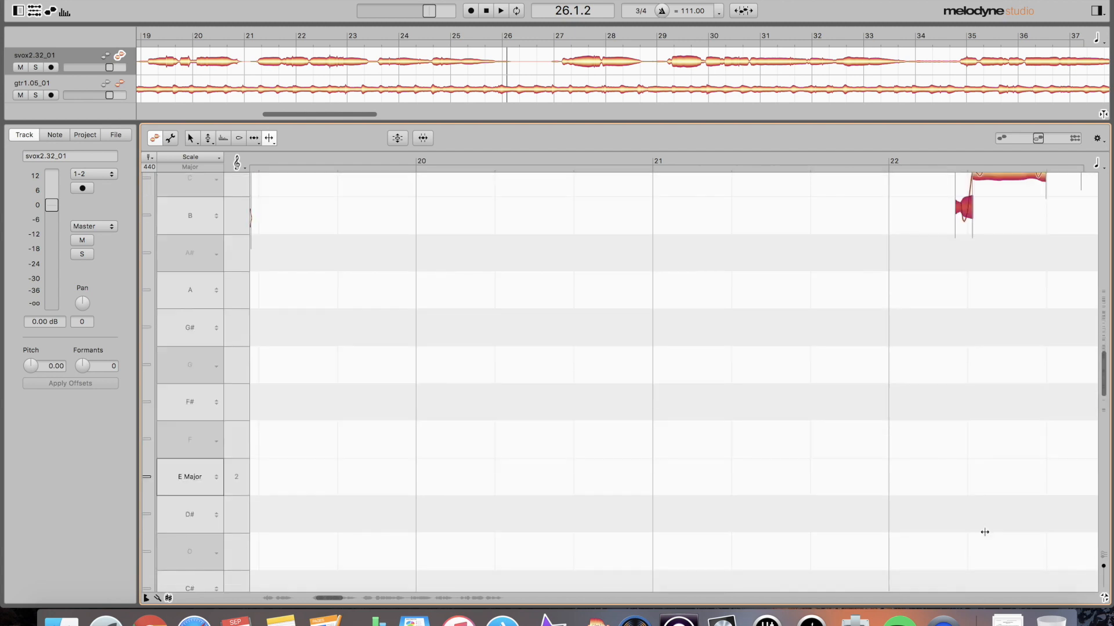
scroll(983, 532, "up", 1)
scroll(982, 534, "up", 8)
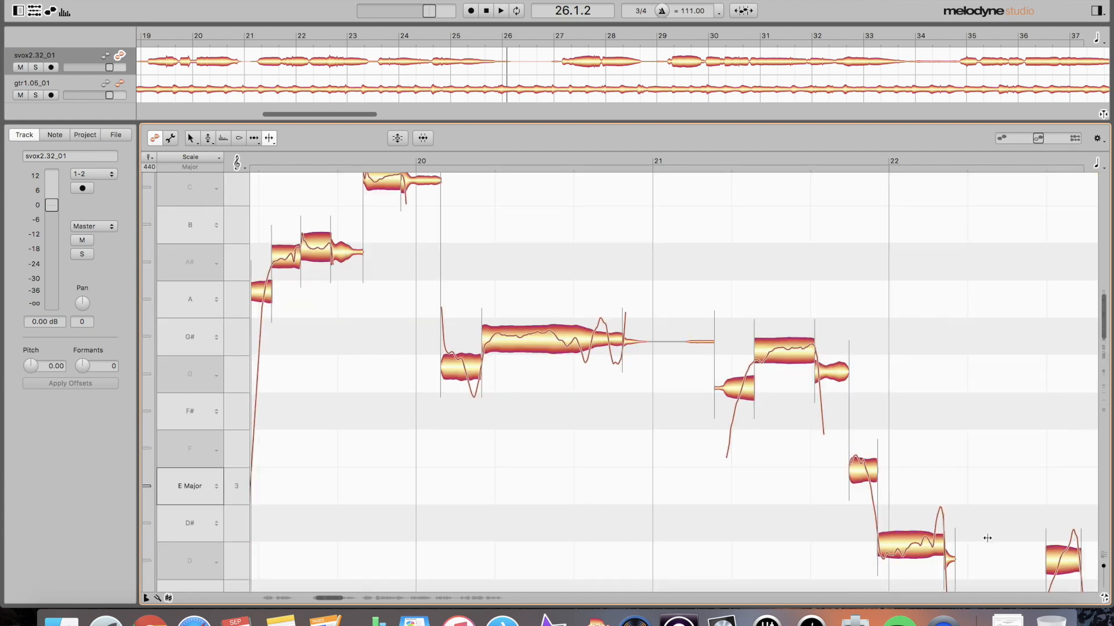
left_click(1060, 556)
double_click(1060, 555)
scroll(1051, 559, "right", 4)
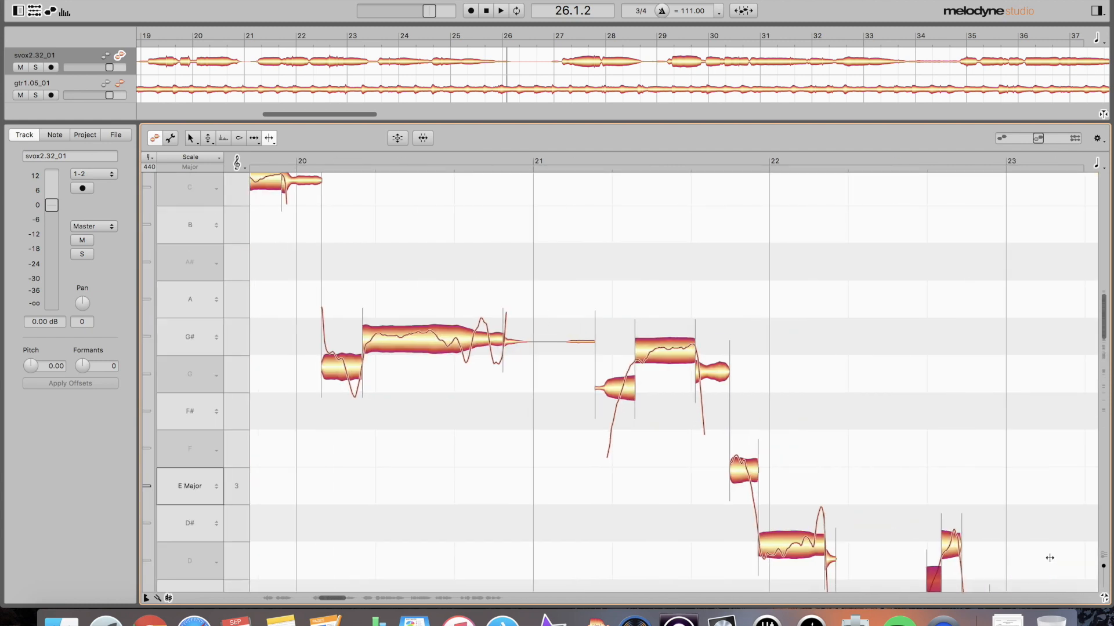
scroll(1046, 557, "up", 2)
scroll(1046, 557, "down", 7)
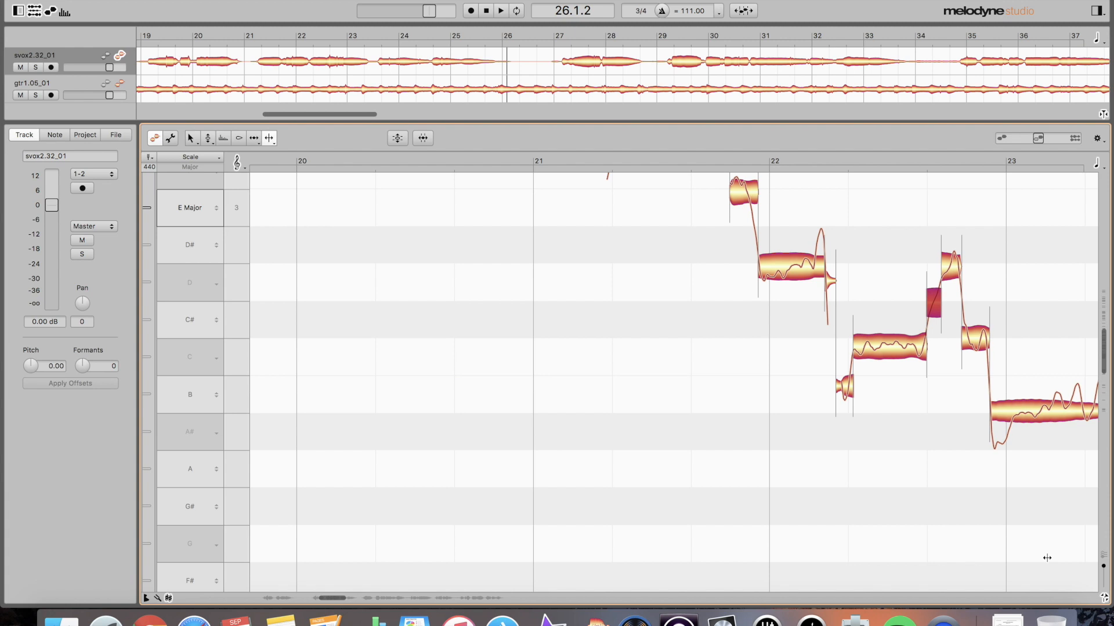
double_click(1021, 405)
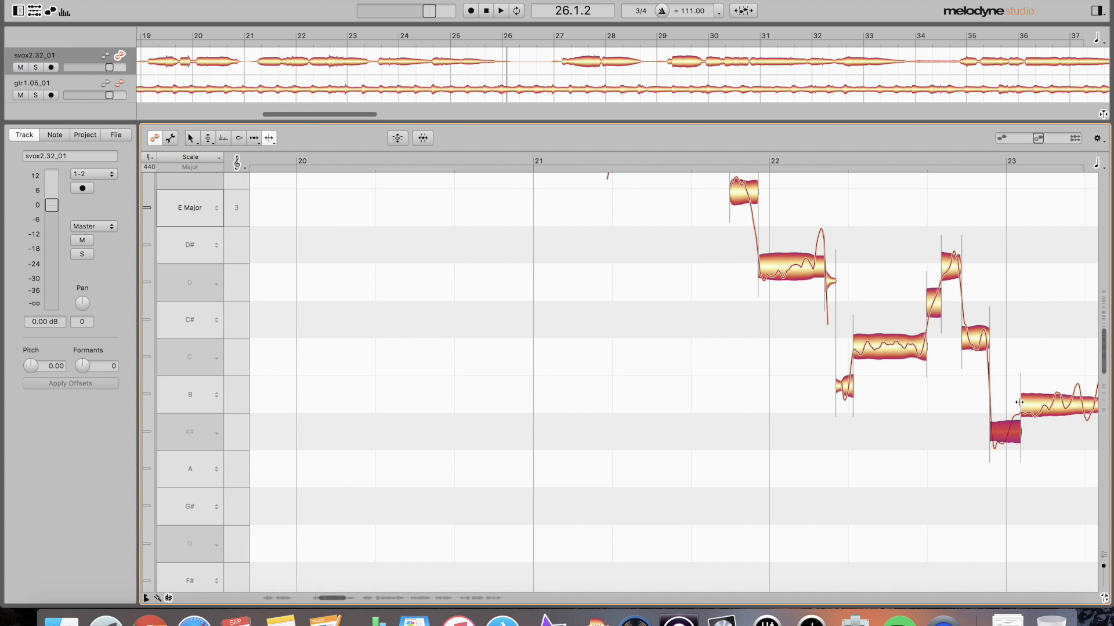
double_click(968, 338)
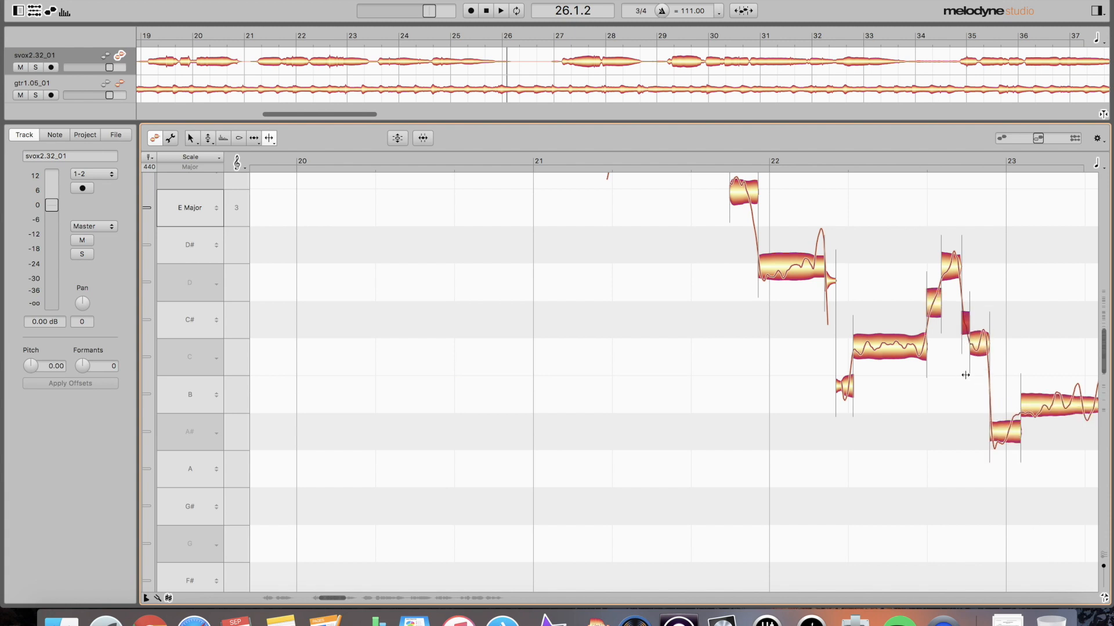
- Split the low vocal note near bar 24 close to its start
scroll(966, 376, "right", 3)
double_click(990, 537)
double_click(997, 540)
left_click(997, 540)
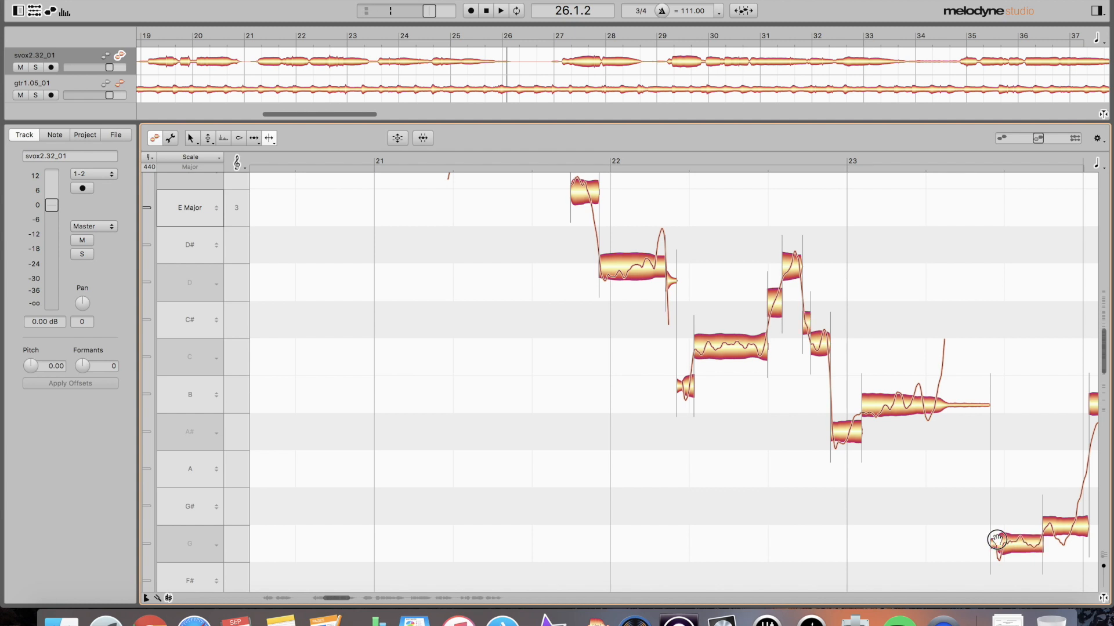
double_click(1004, 541)
scroll(1004, 541, "right", 2)
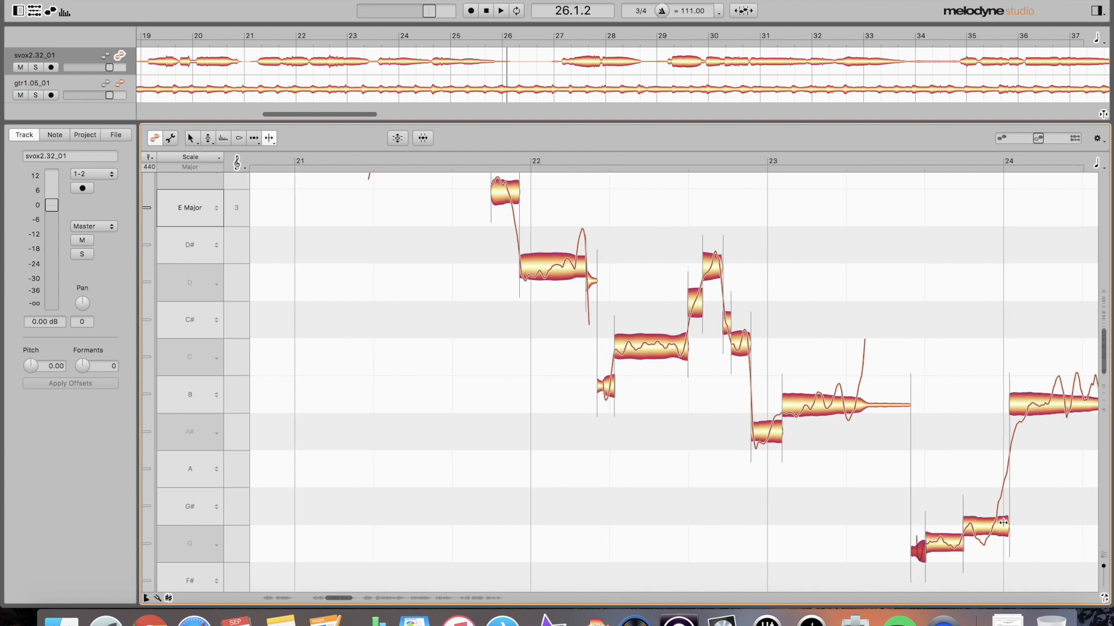
scroll(1015, 471, "right", 5)
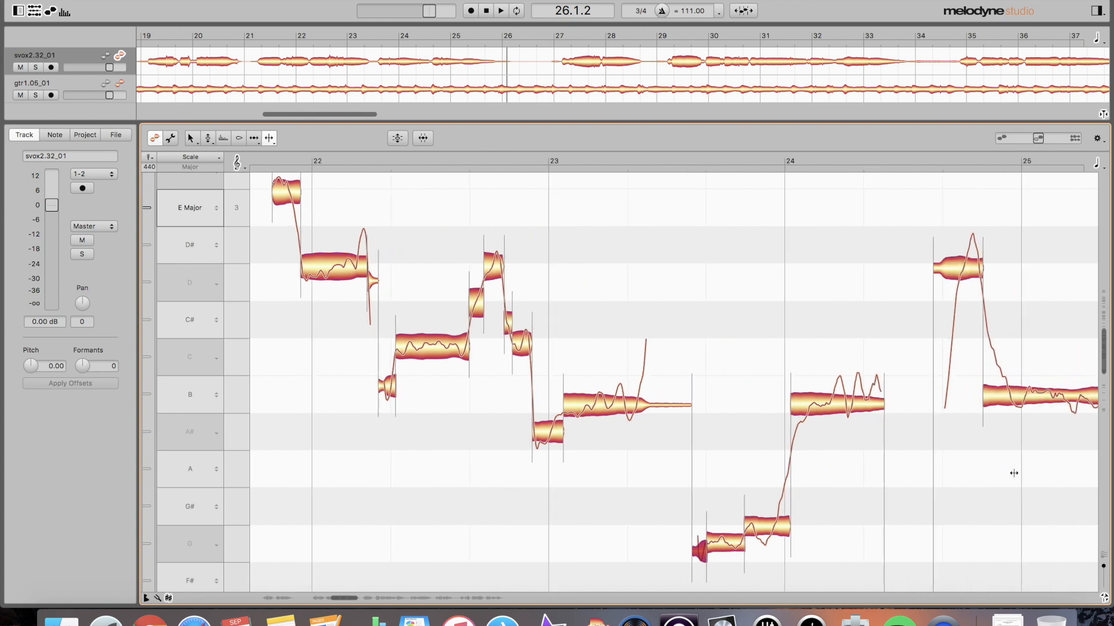
scroll(957, 421, "right", 2)
- Select the long B and thin C notes, then split off the B note's rising tail
left_click(952, 393)
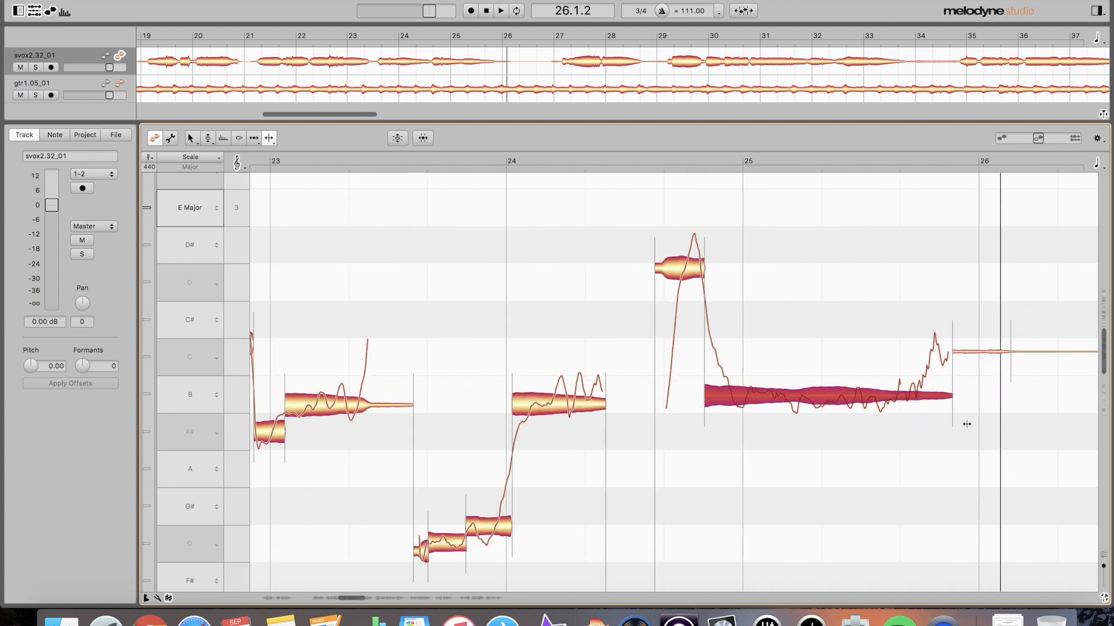
left_click(978, 352)
left_click_drag(1057, 330, 995, 381)
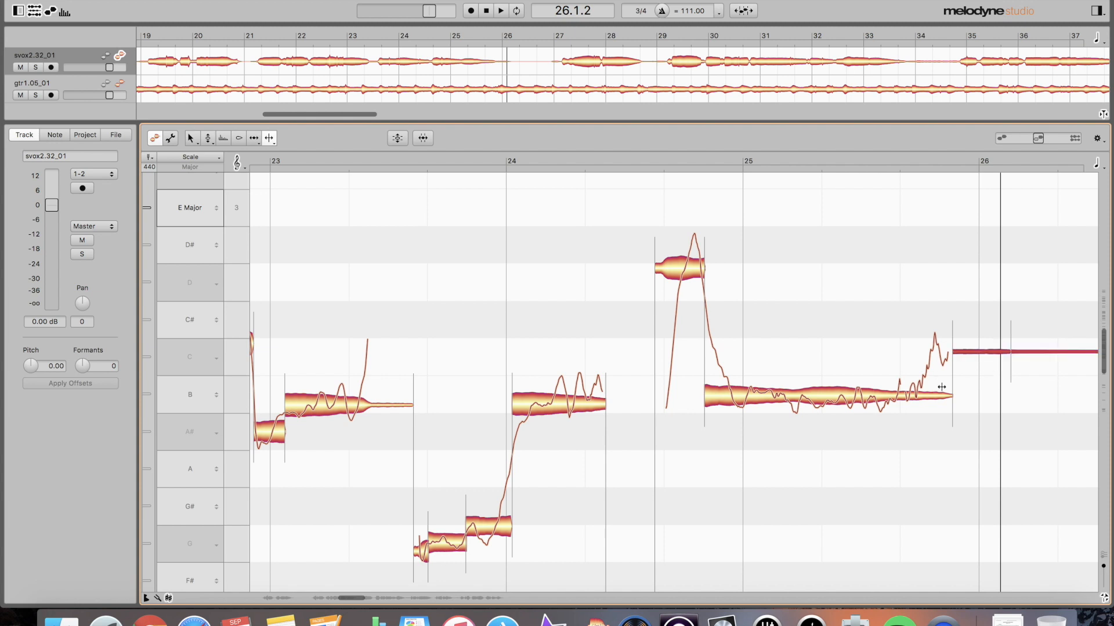
scroll(936, 386, "right", 3)
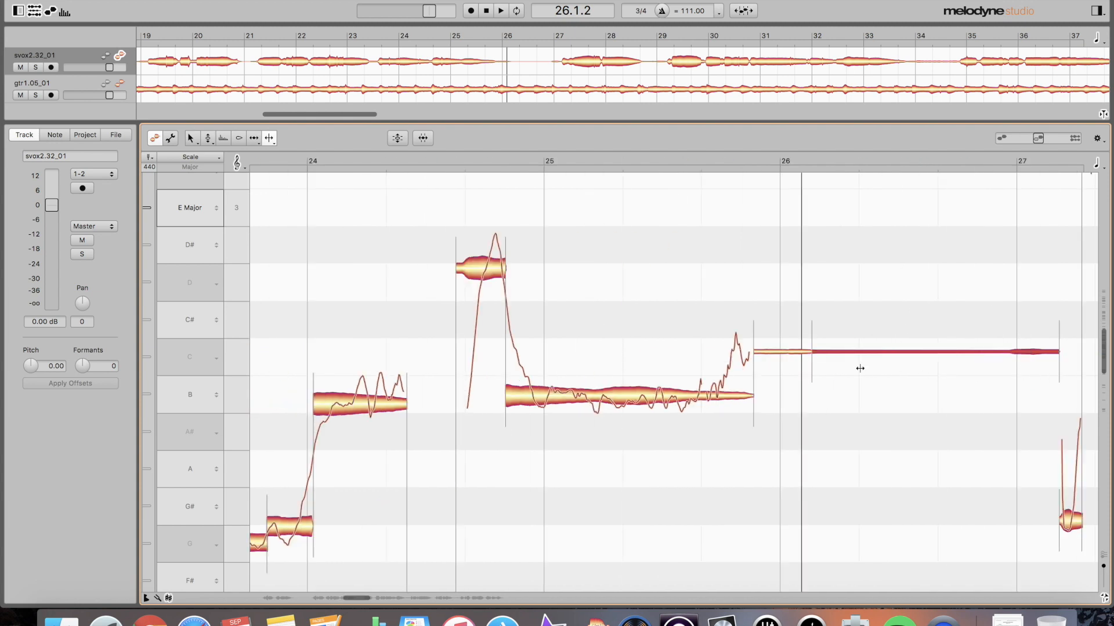
scroll(859, 368, "left", 1)
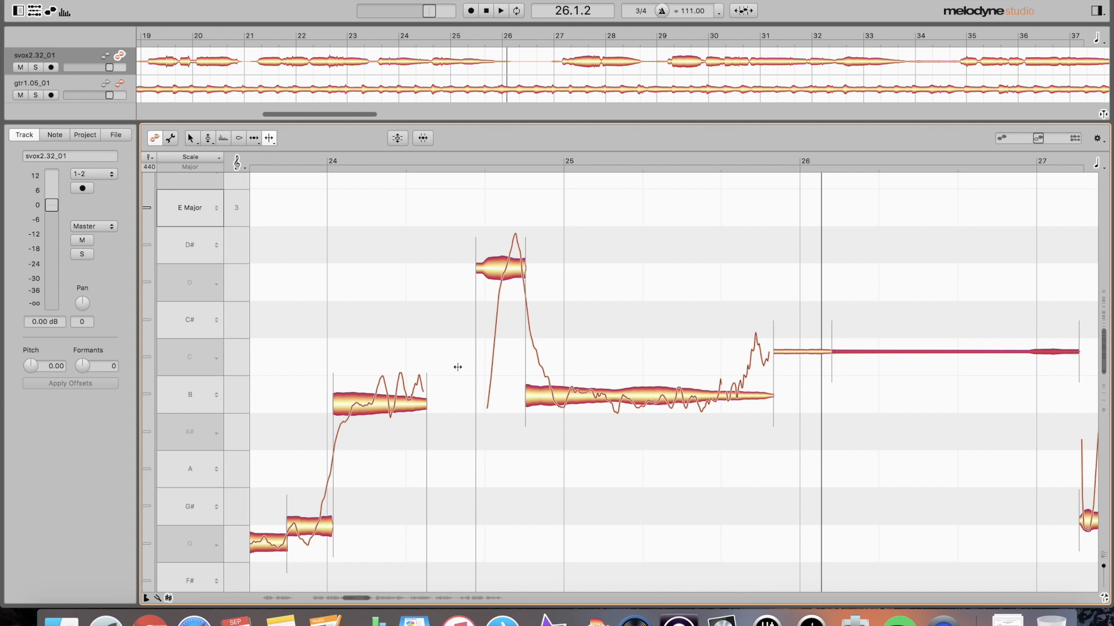
scroll(475, 408, "right", 3)
scroll(479, 406, "left", 8)
double_click(482, 404)
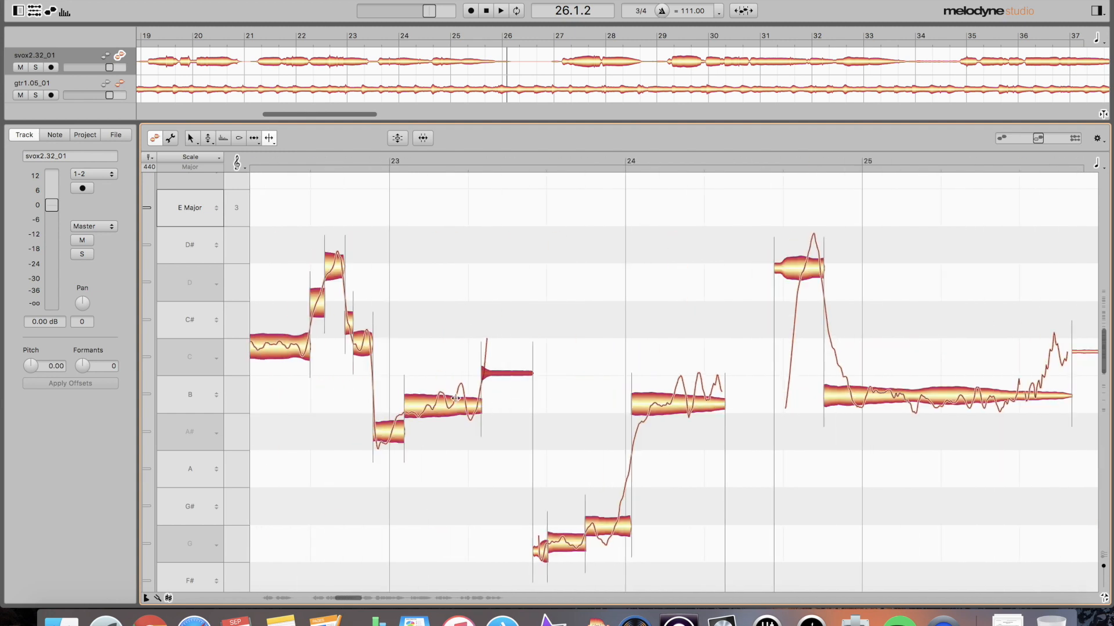
scroll(470, 405, "left", 5)
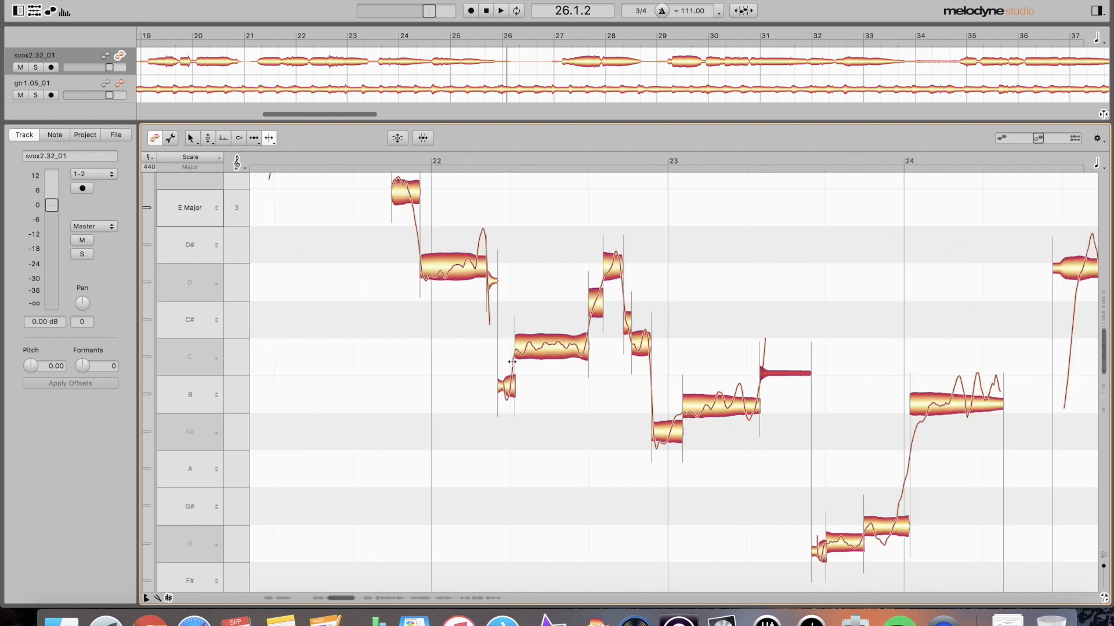
scroll(512, 362, "up", 3)
- Split the E note after the short G note, then inspect the G#, C and A# tails
left_click(379, 276)
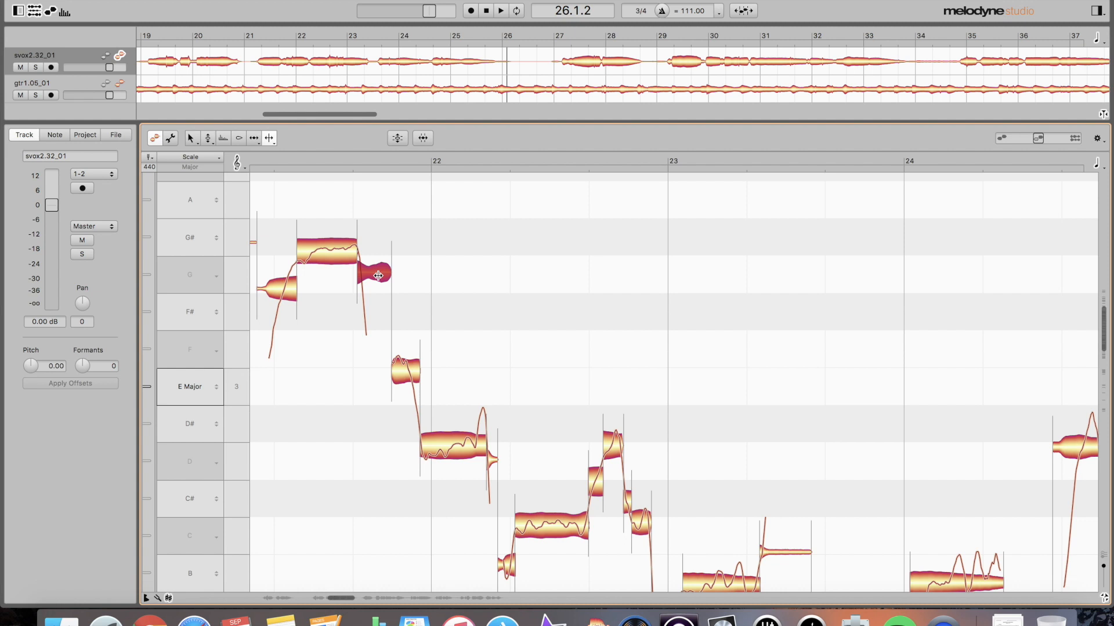
double_click(410, 374)
left_click(411, 392)
scroll(424, 389, "right", 3)
scroll(421, 388, "left", 4)
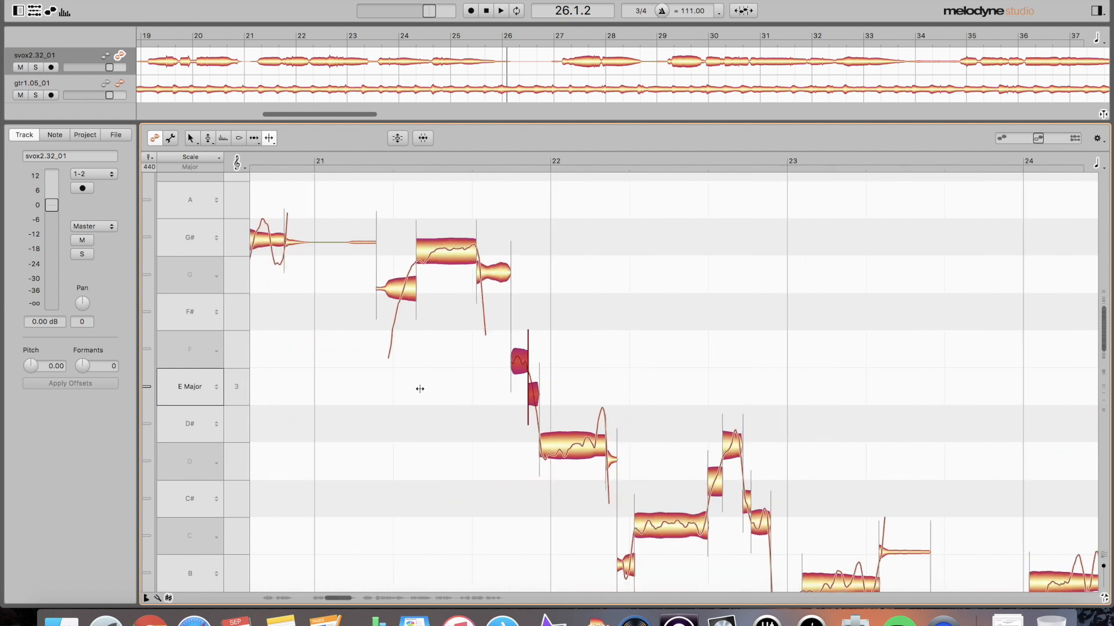
scroll(420, 389, "left", 3)
left_click(542, 241)
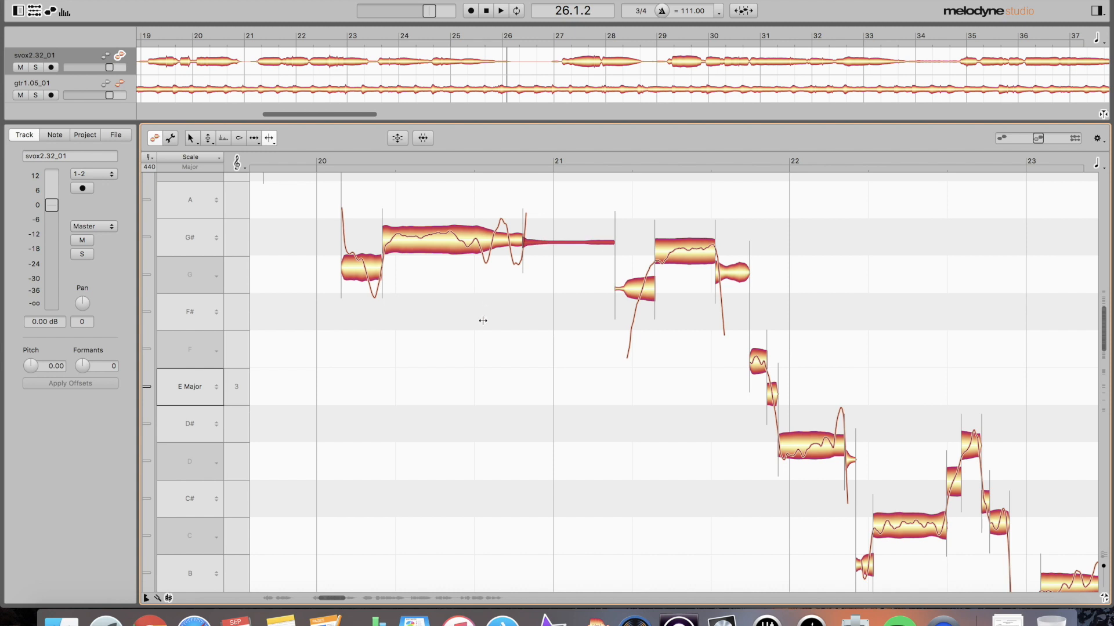
scroll(472, 329, "right", 1)
scroll(472, 329, "up", 1)
scroll(472, 330, "up", 10)
scroll(473, 330, "down", 8)
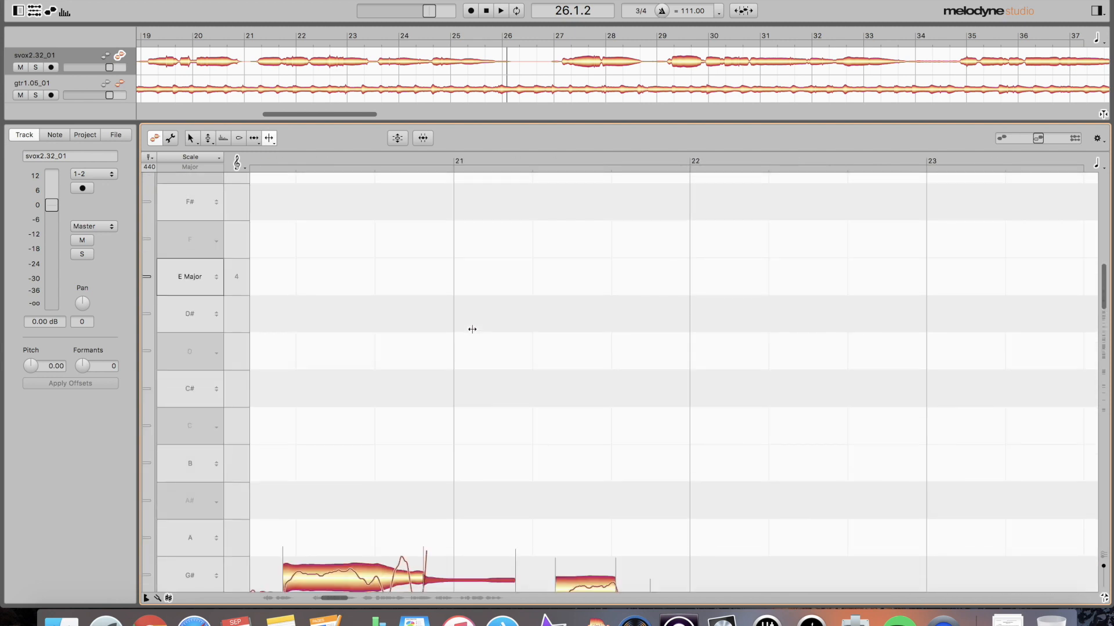
scroll(473, 341, "right", 1)
scroll(473, 341, "left", 3)
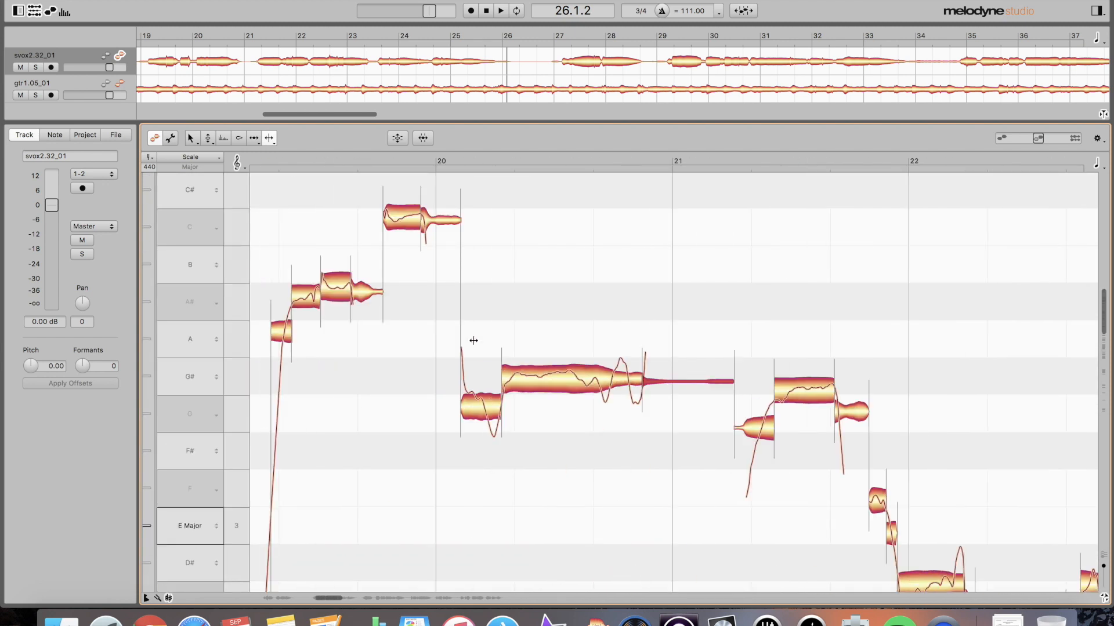
left_click(430, 221)
left_click(371, 293)
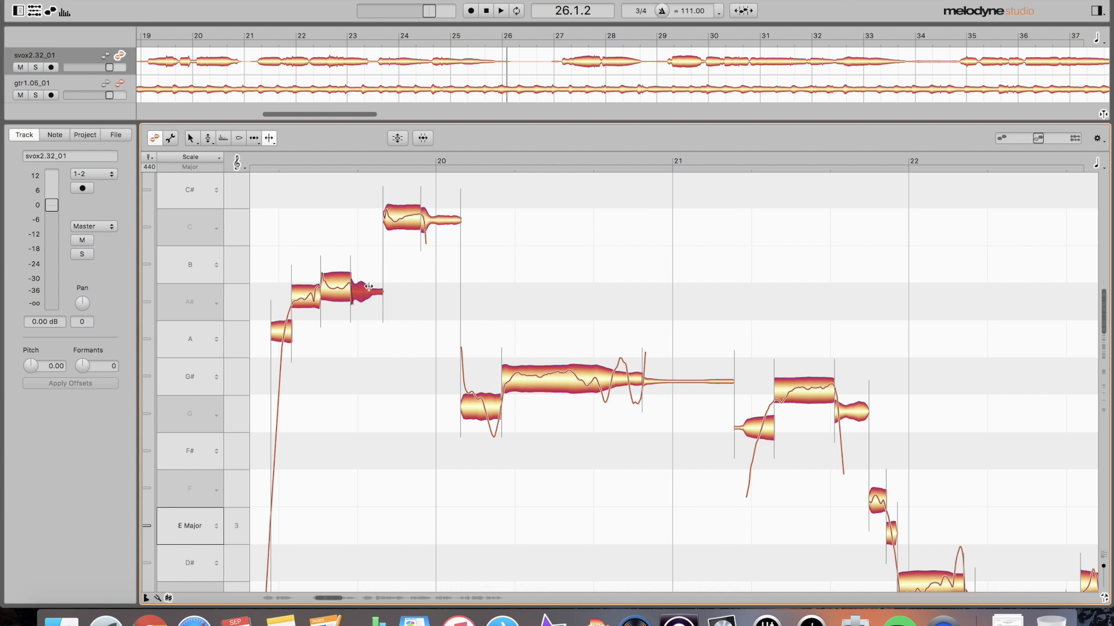
- Split the long held C note into two pieces and play the vocal back from bar 19
left_click(283, 331)
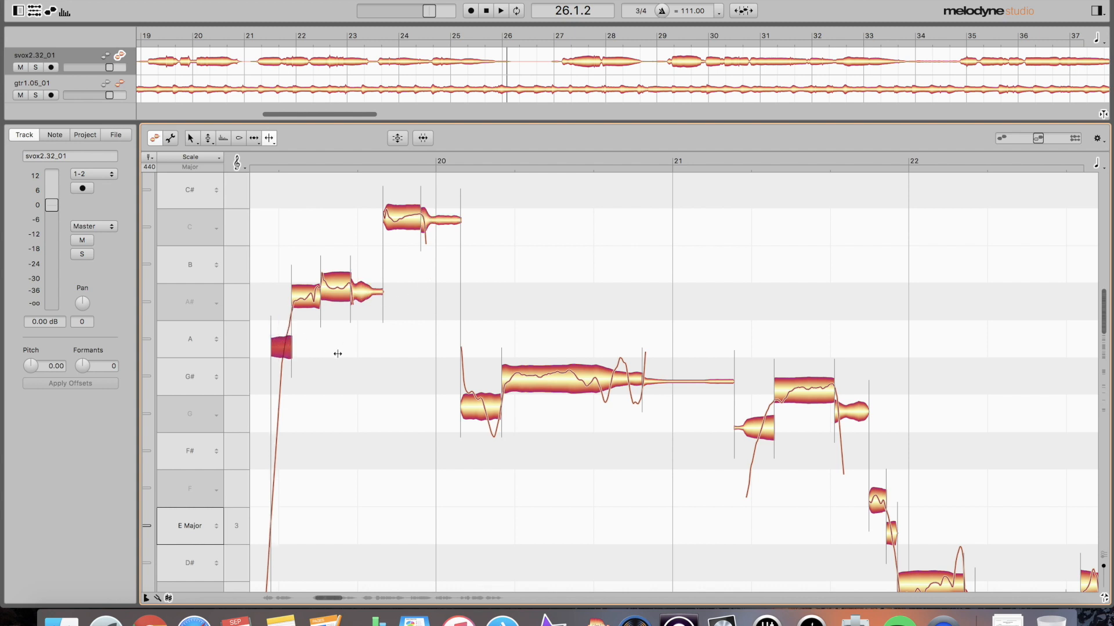
scroll(338, 354, "down", 3)
scroll(338, 354, "down", 3)
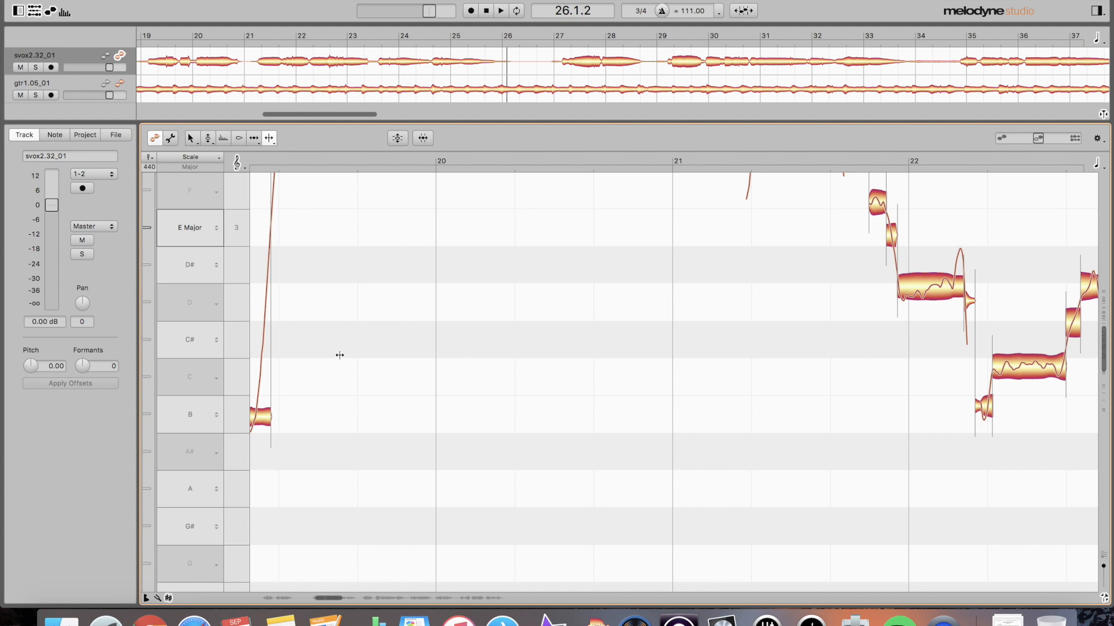
scroll(352, 394, "left", 5)
double_click(517, 398)
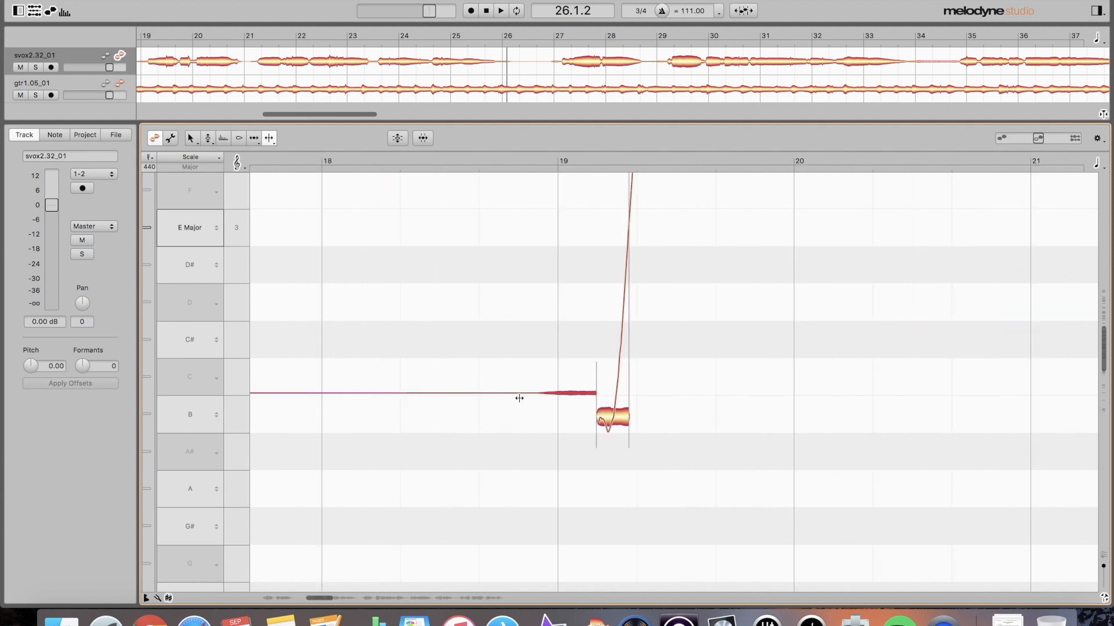
left_click(544, 397)
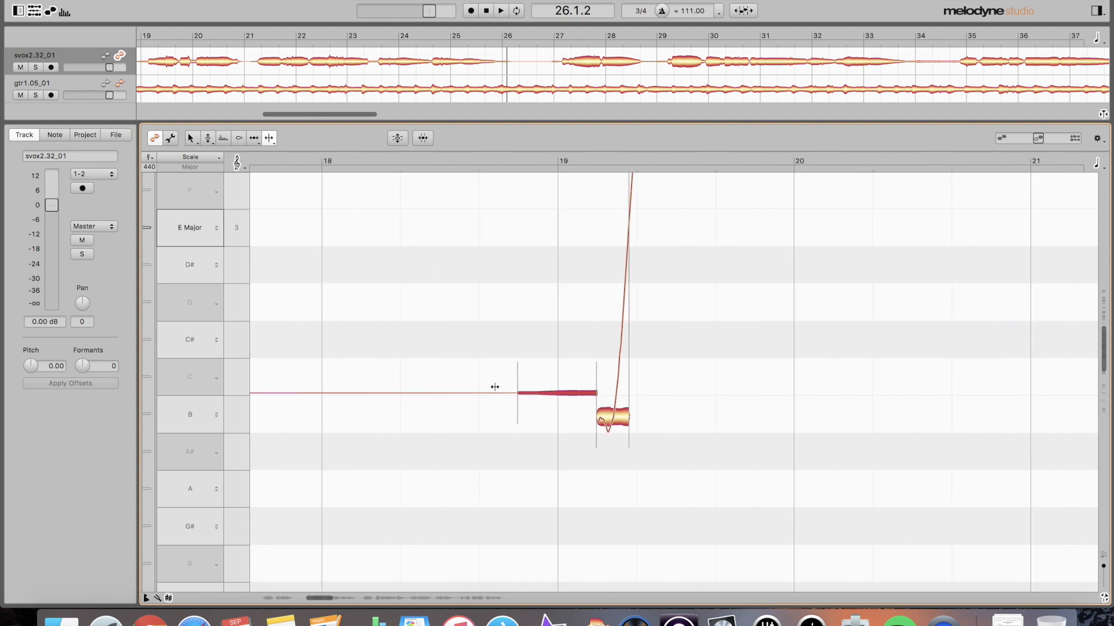
left_click(467, 393)
left_click(471, 368)
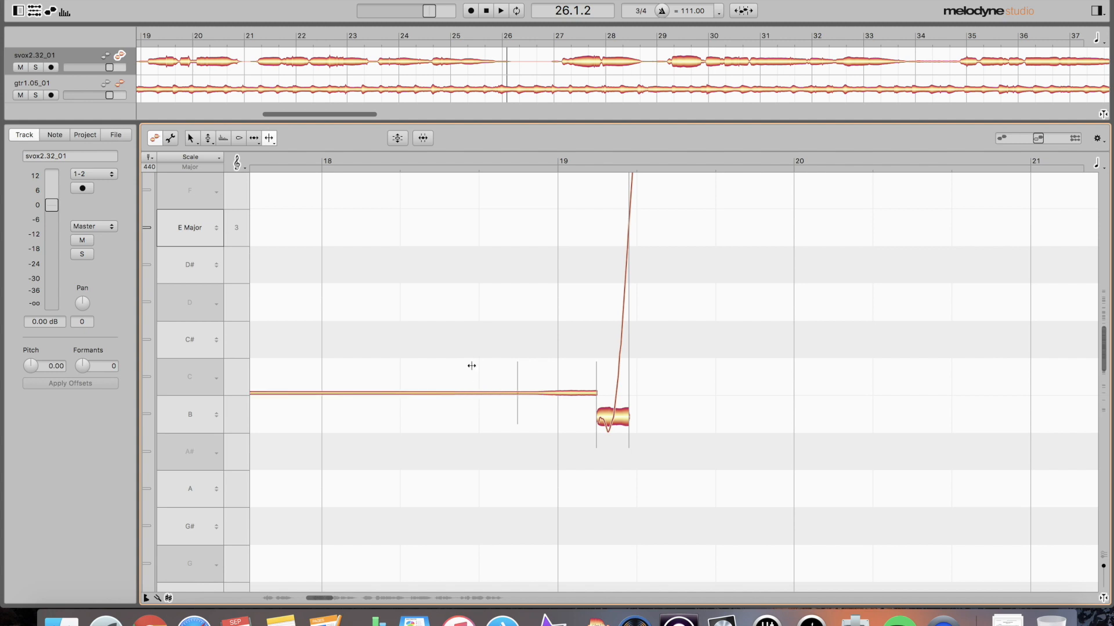
key("space")
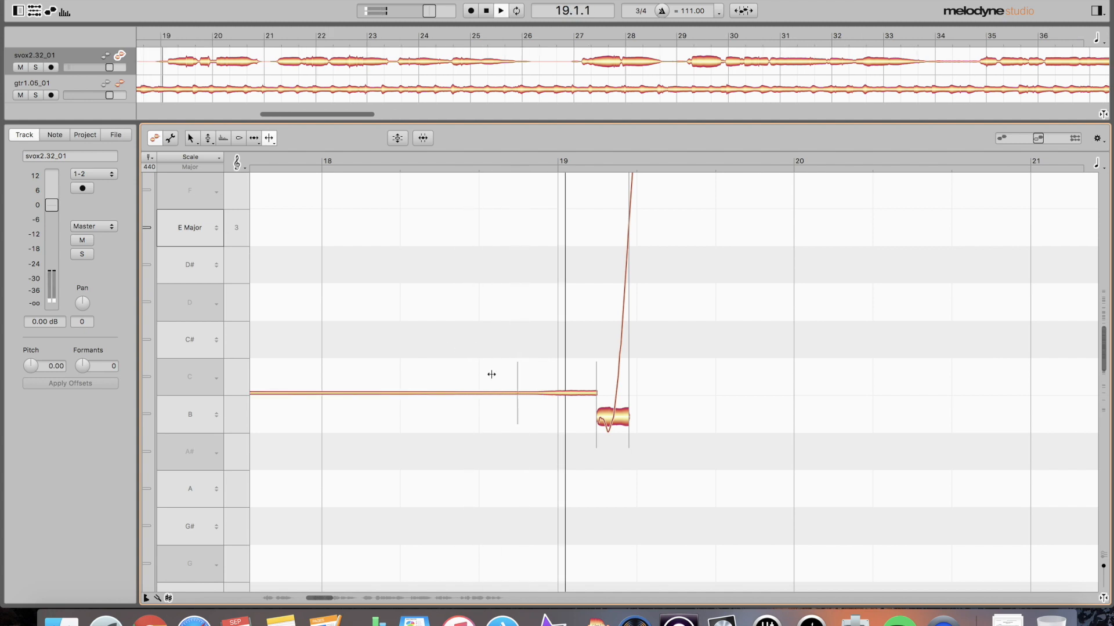
scroll(695, 432, "up", 6)
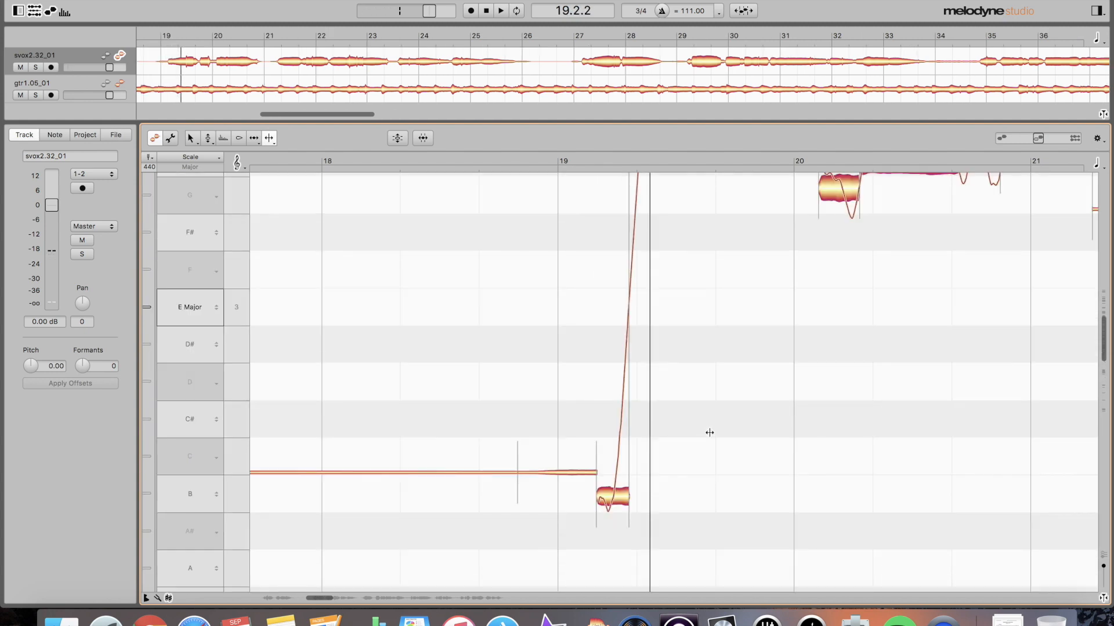
scroll(710, 433, "down", 6)
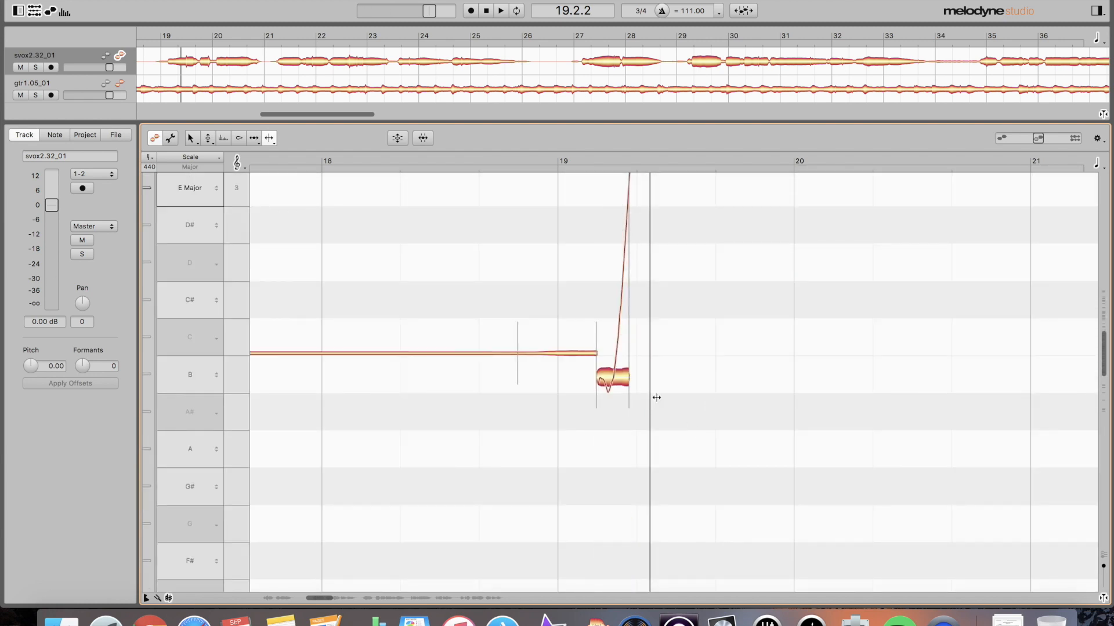
- Split the short B note in two and shift its separation slightly earlier with the Note Separation tool
double_click(613, 376)
left_click(620, 324)
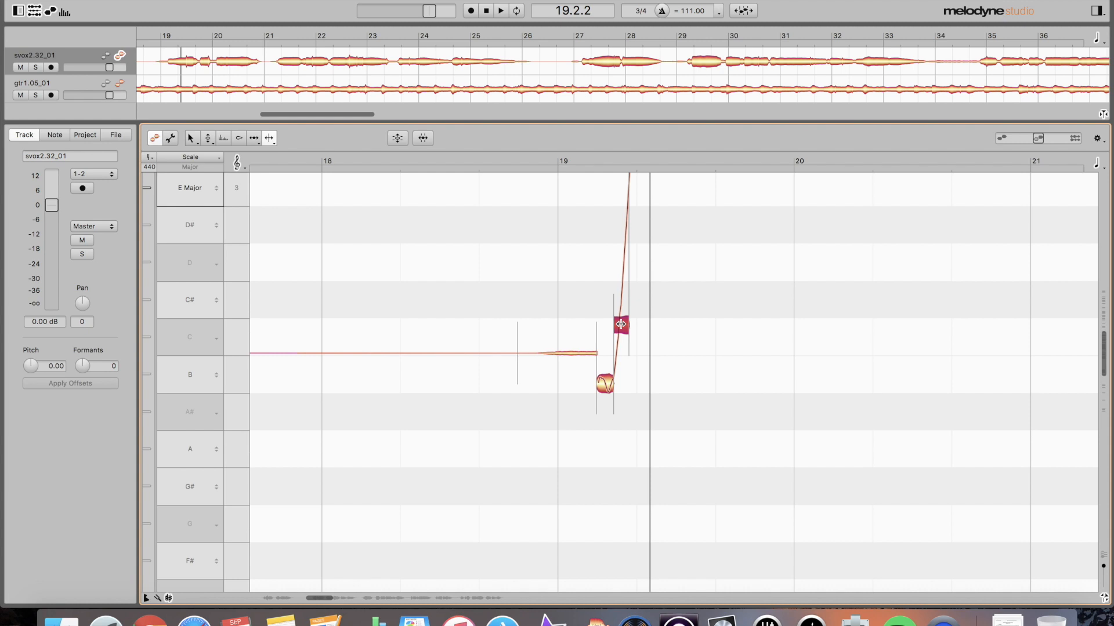
key("F4")
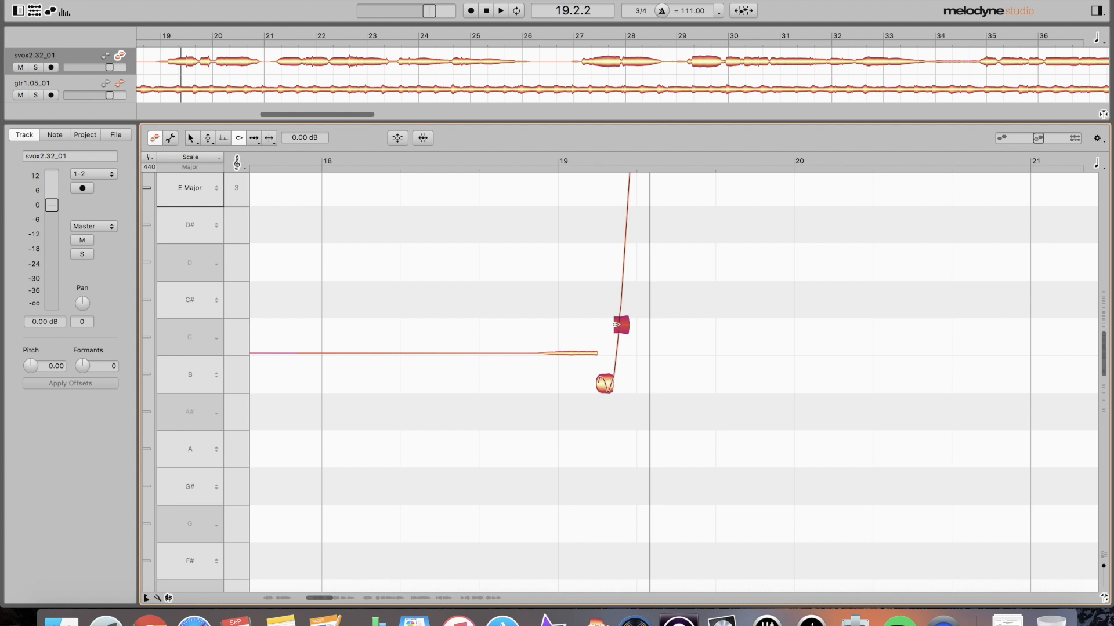
key("F6")
left_click_drag(615, 326, 609, 327)
left_click(622, 366)
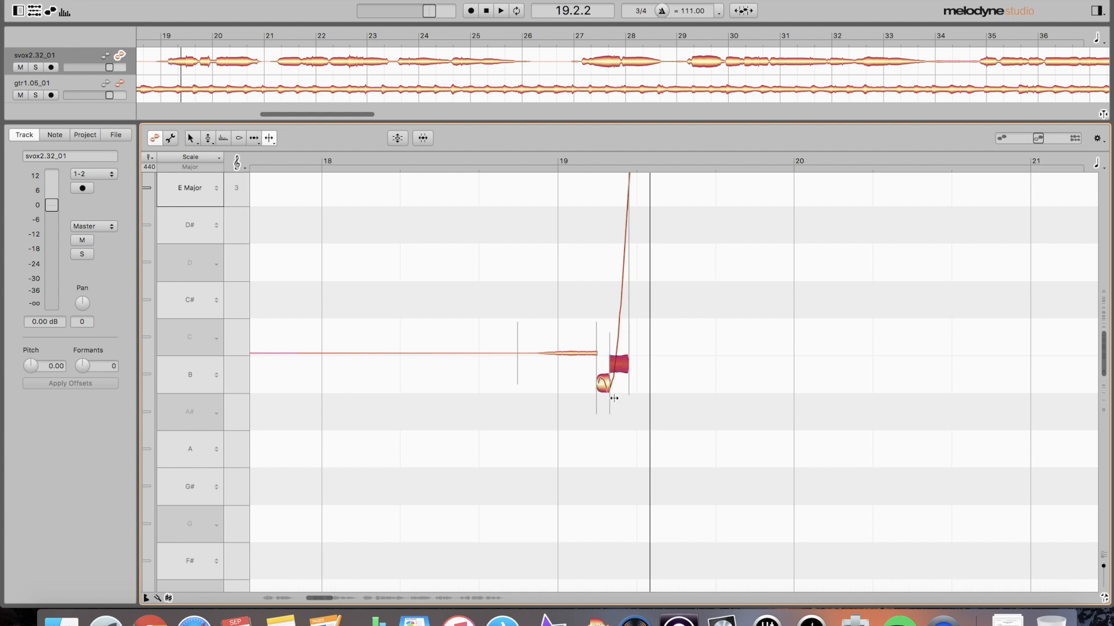
scroll(629, 387, "up", 5)
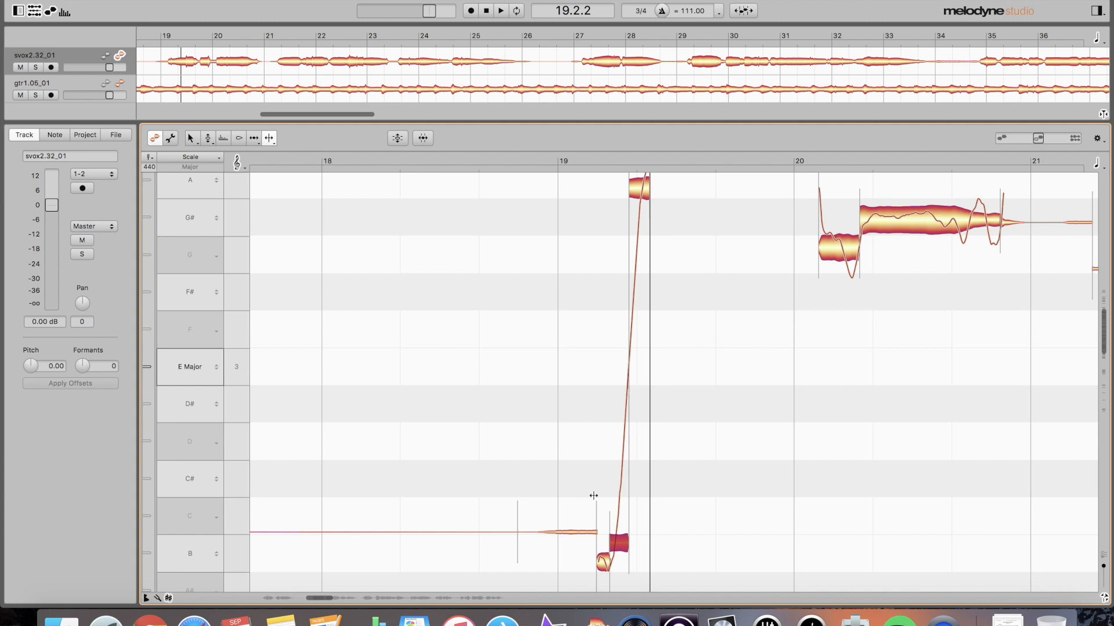
scroll(685, 504, "down", 5)
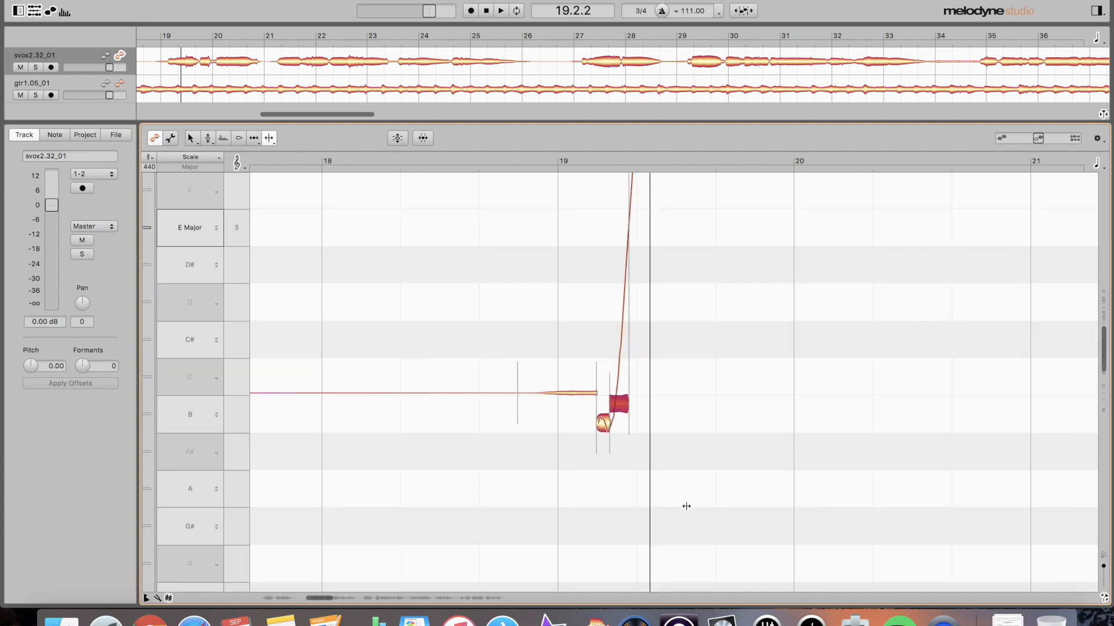
scroll(686, 506, "up", 2)
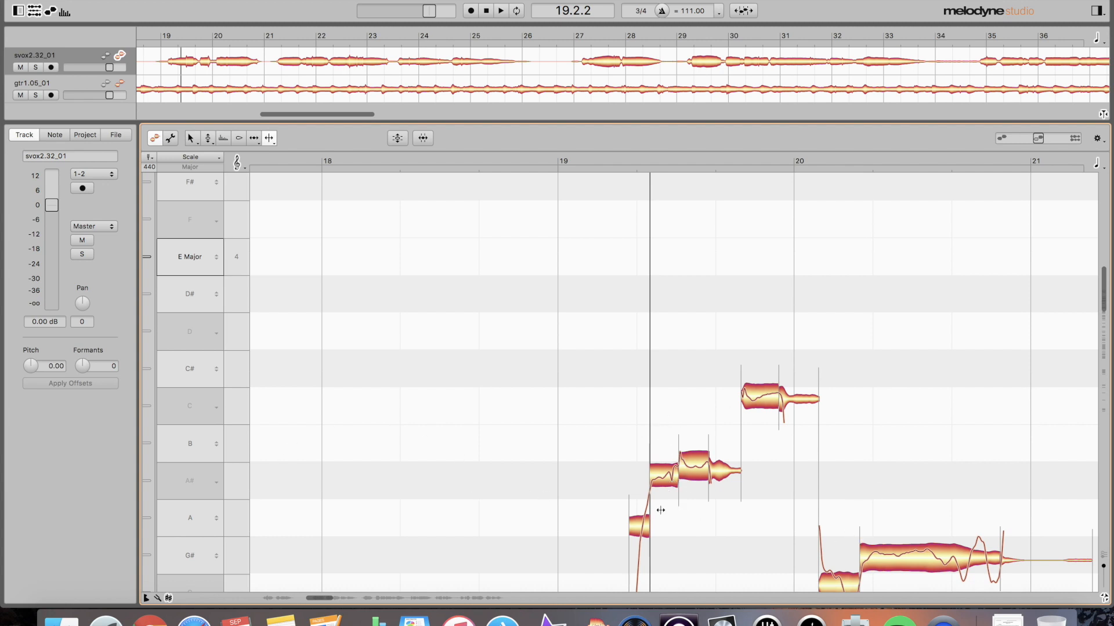
- Raise the A# notes following the short A note up to B with the Pitch tool
left_click(643, 525)
double_click(560, 435)
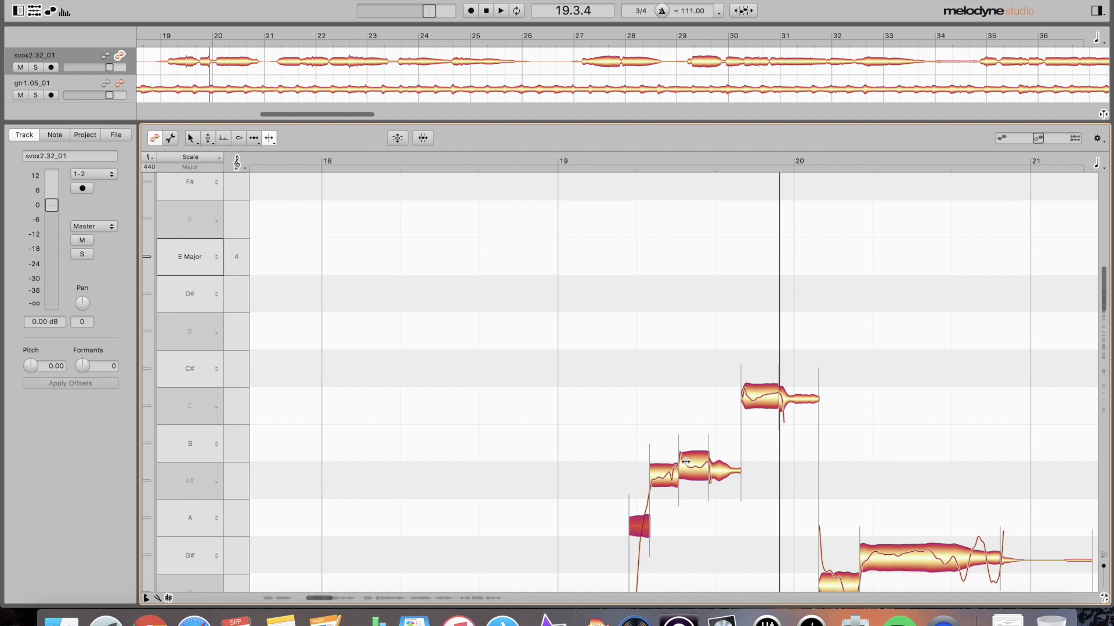
key("F2")
left_click(666, 475)
left_click(689, 471, "shift")
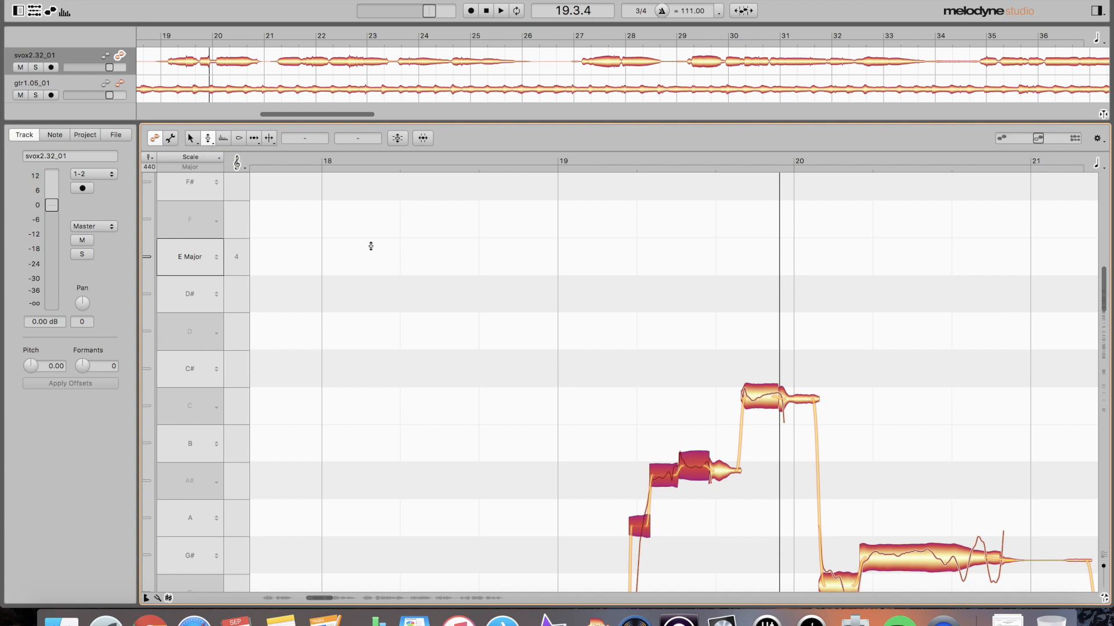
left_click_drag(663, 483, 660, 463)
- Lower the short A note slightly and select the trailing note after the B notes
left_click(660, 514)
left_click(641, 513)
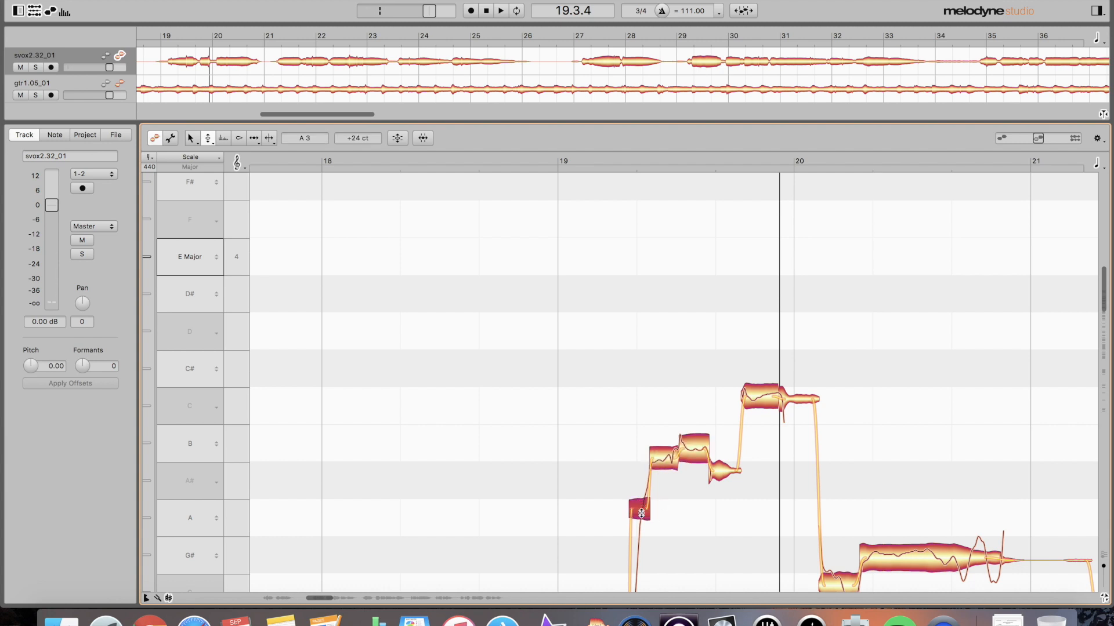
left_click_drag(641, 513, 641, 530)
left_click(715, 477)
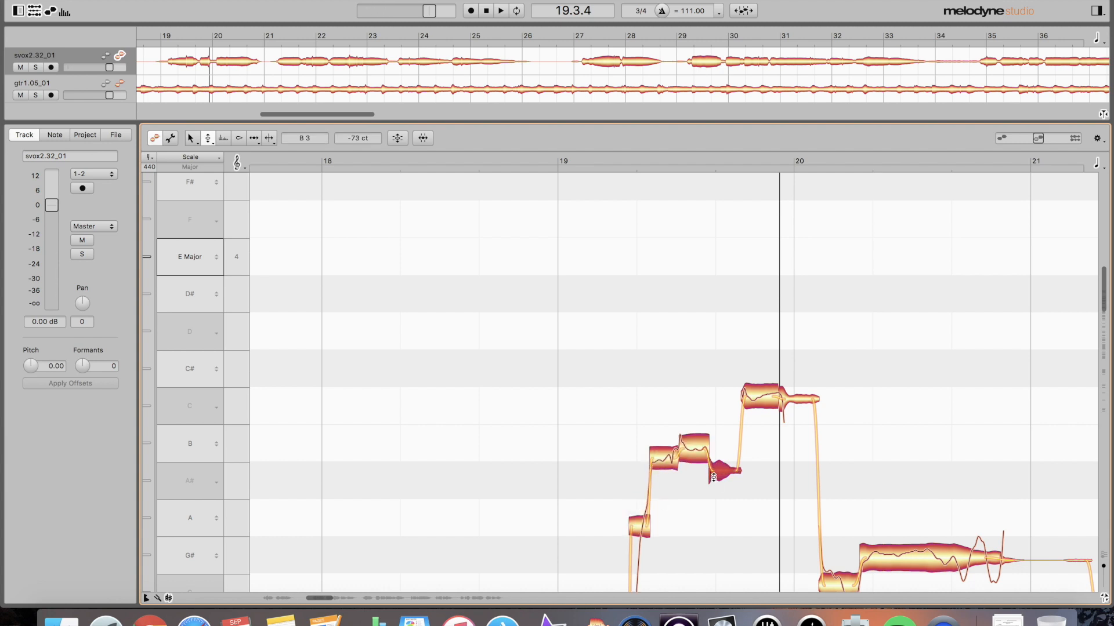
scroll(667, 505, "down", 8)
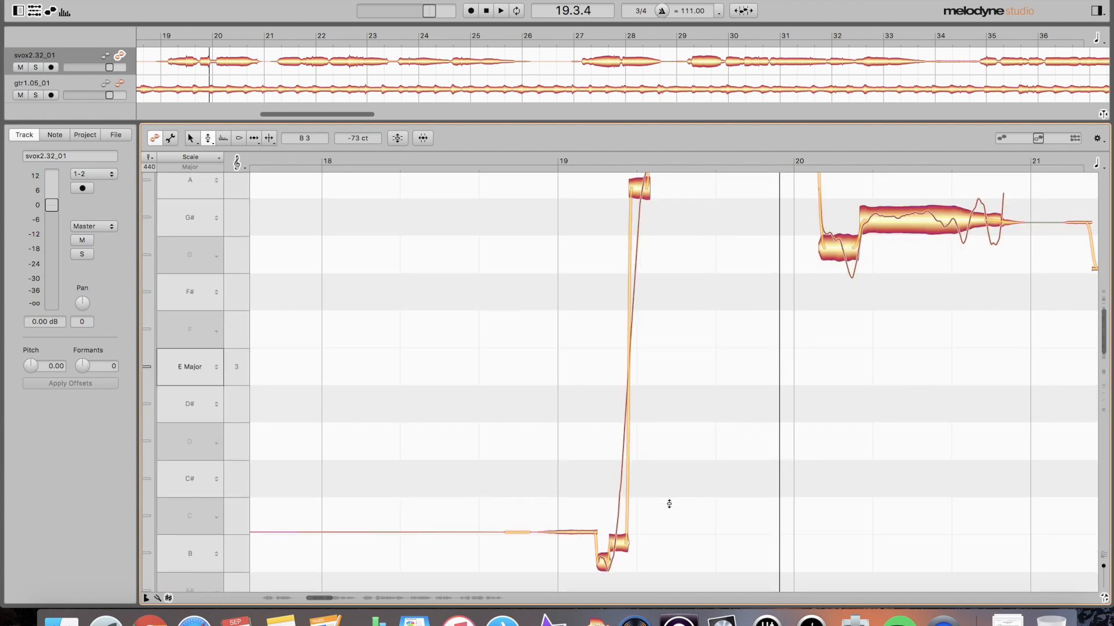
scroll(669, 504, "up", 5)
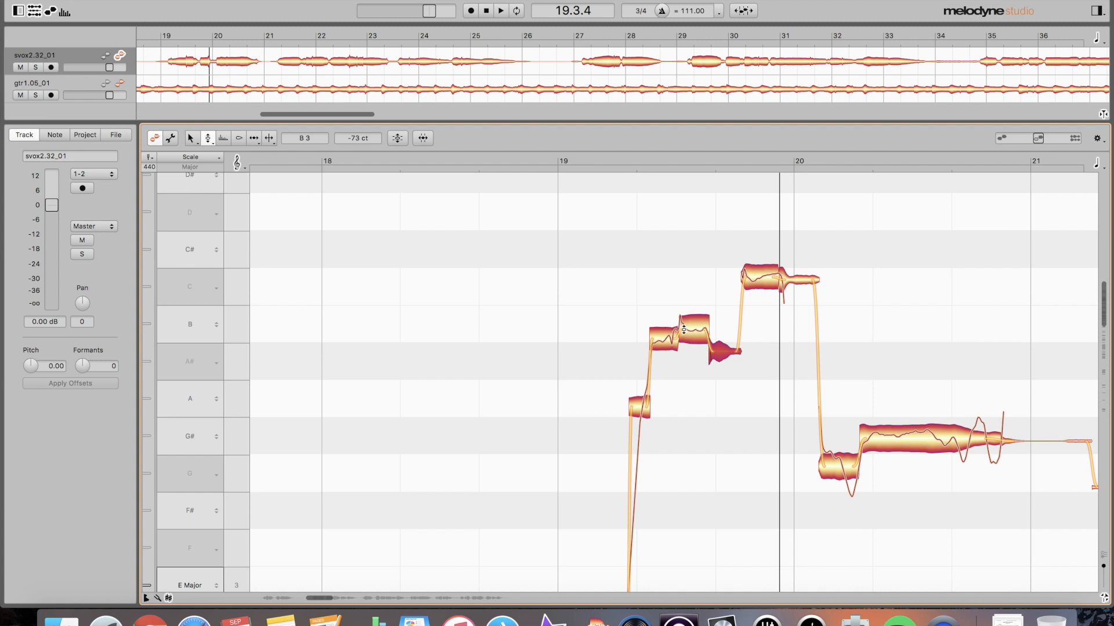
- Deselect all notes and play the phrase from bar 19 to check the changes
left_click(561, 325)
key("space")
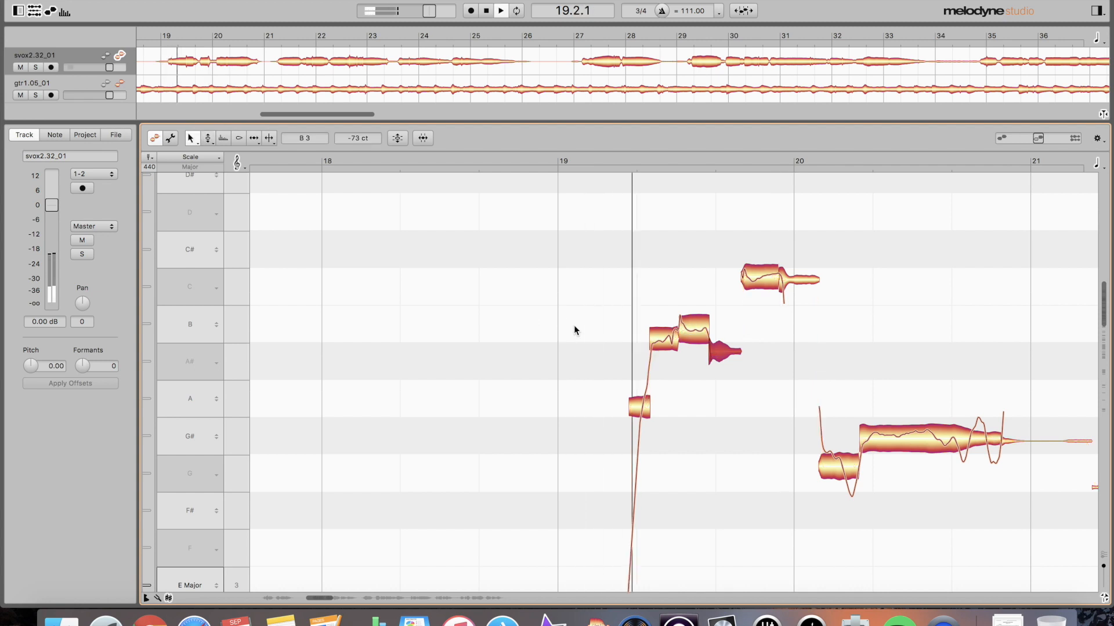
key("space")
left_click(576, 326)
key("space")
key("space")
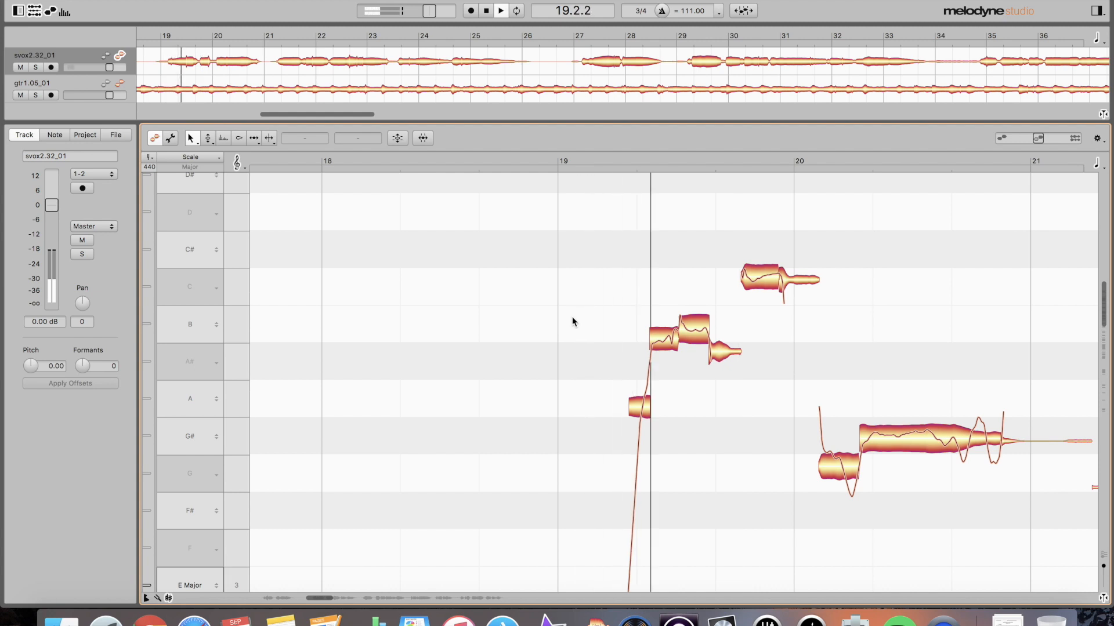
key("space")
- Correct the flat C# note before bar 20 with Pitch Center about 90% and Pitch Drift 70%
left_click(750, 279)
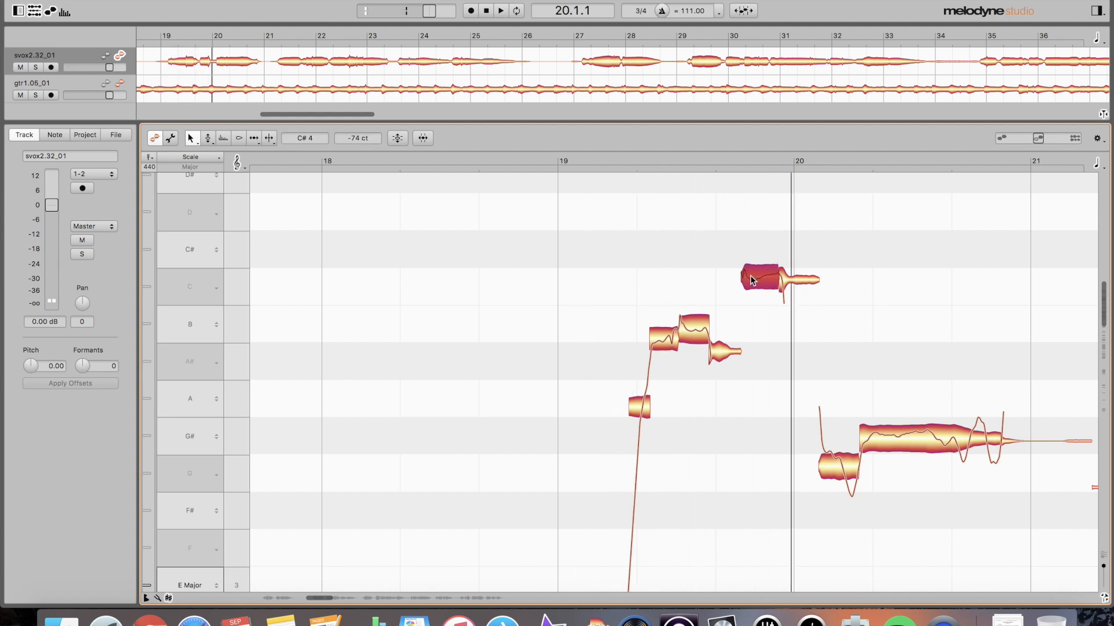
left_click(793, 284)
left_click(767, 281)
key("p")
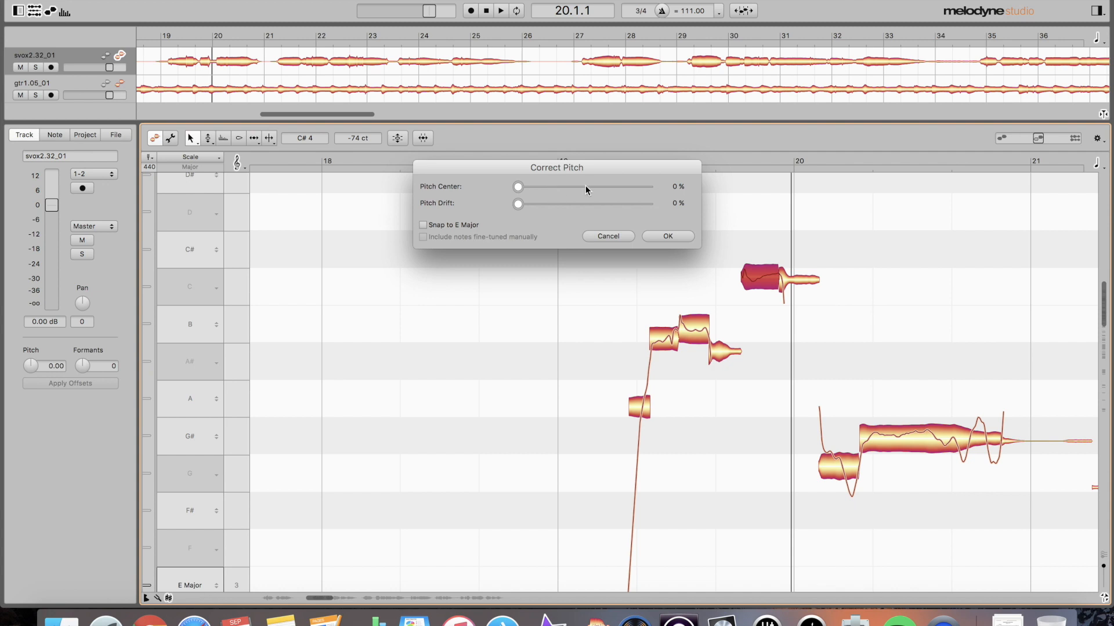
left_click_drag(518, 189, 634, 194)
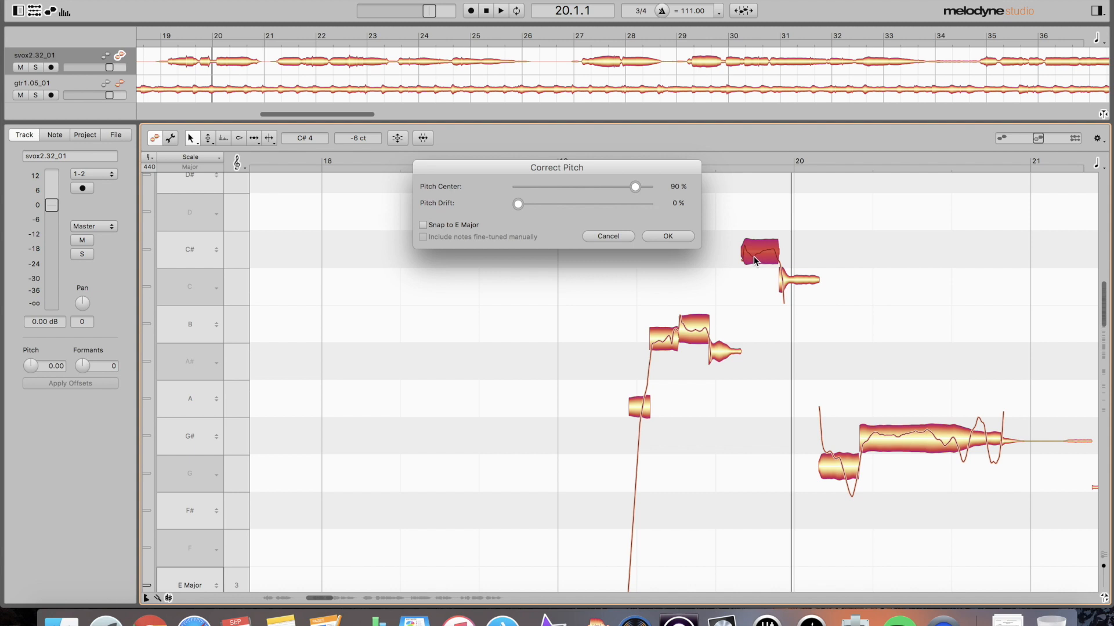
left_click_drag(518, 205, 608, 204)
left_click(665, 236)
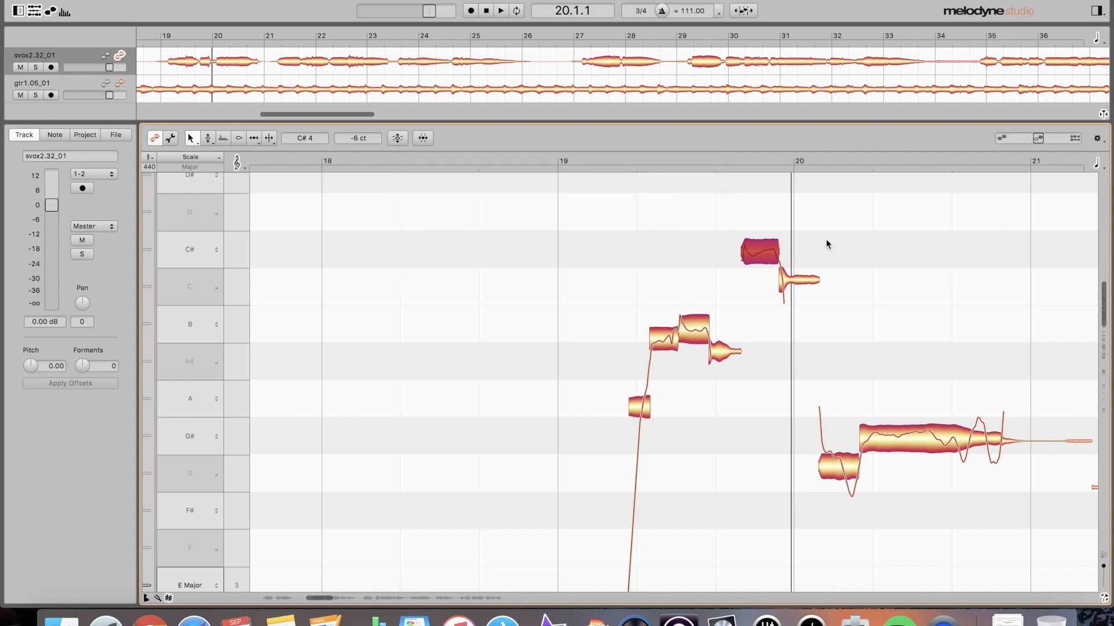
- Split the C# note and nudge the next separation earlier, undoing an accidental pitch drag
left_click(812, 282)
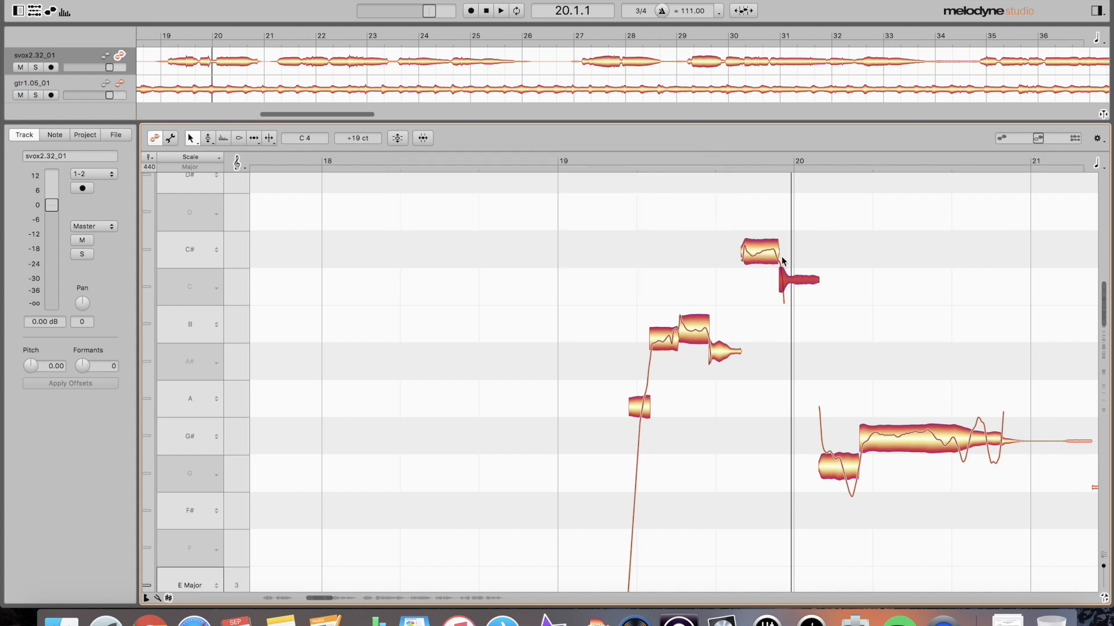
key("F6")
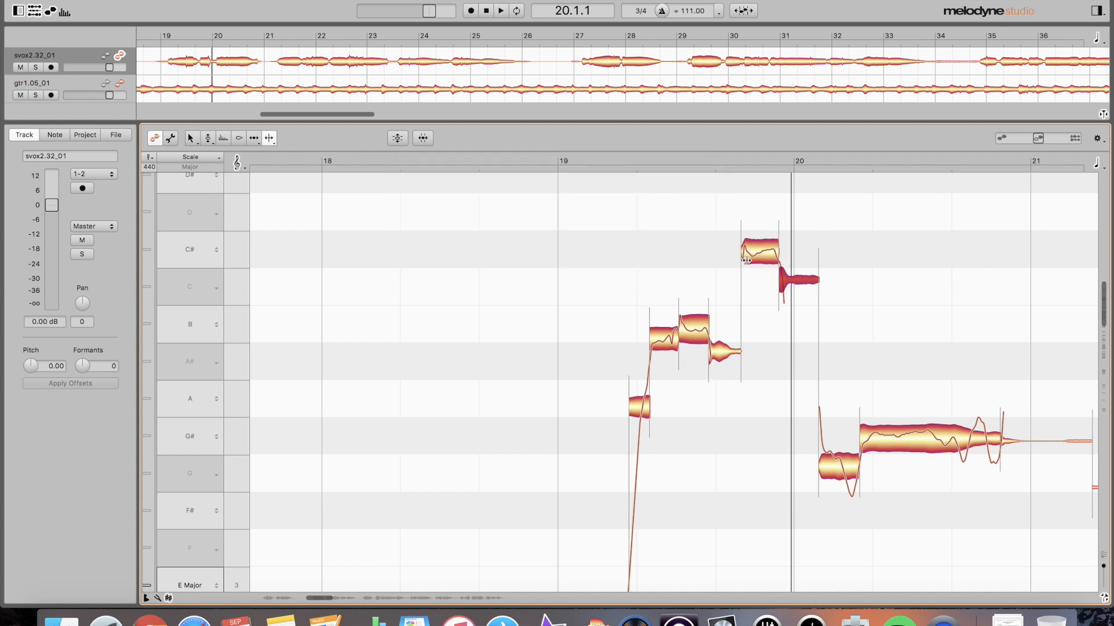
double_click(748, 252)
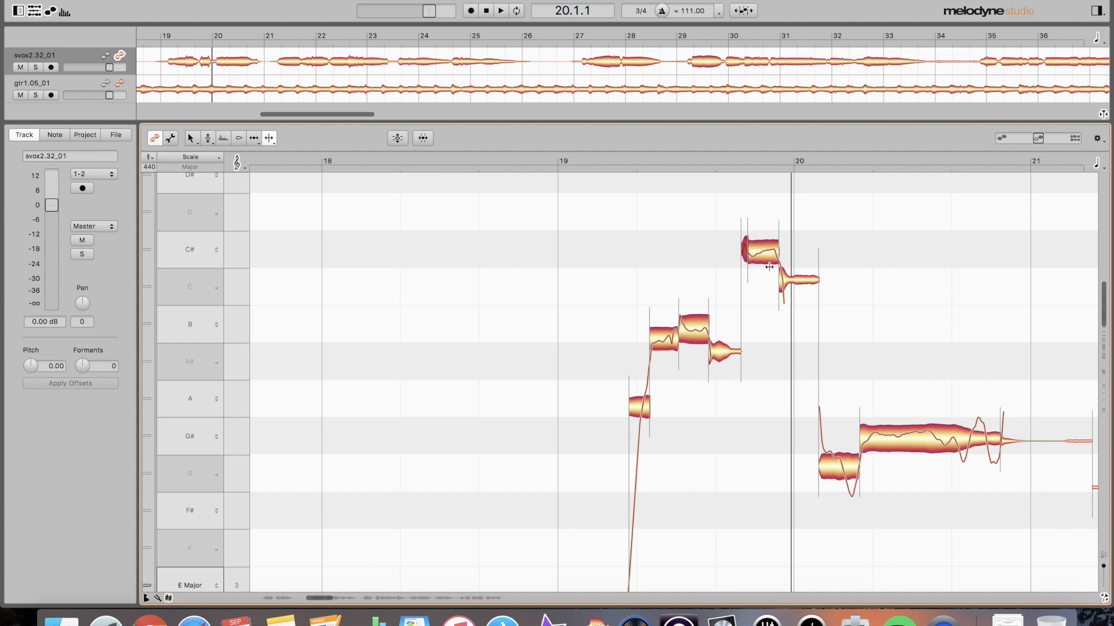
left_click_drag(775, 260, 772, 266)
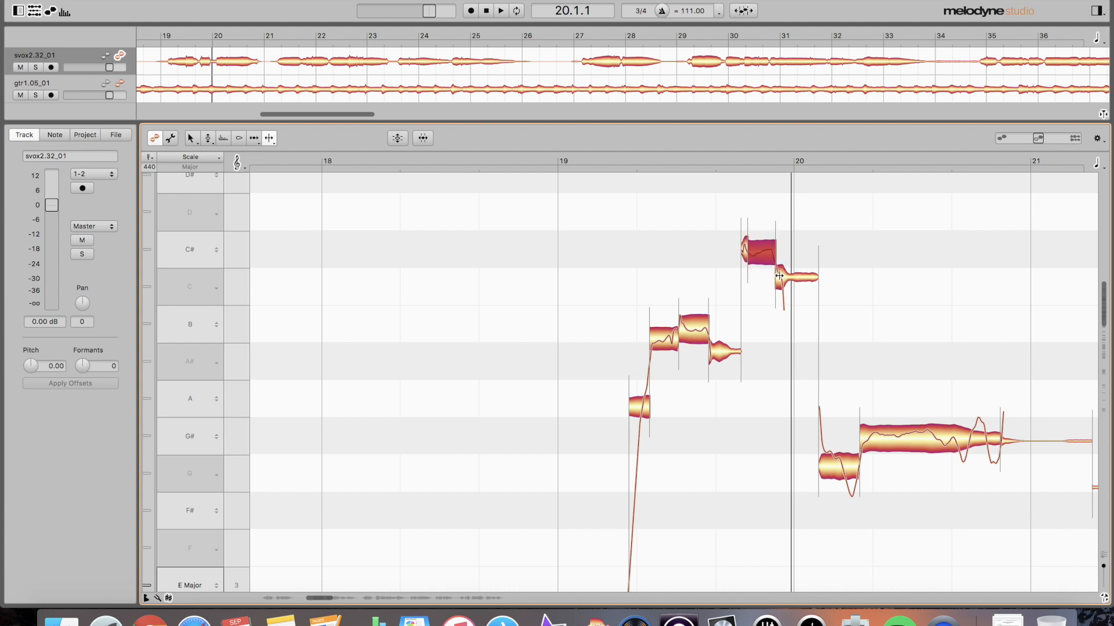
left_click(780, 275)
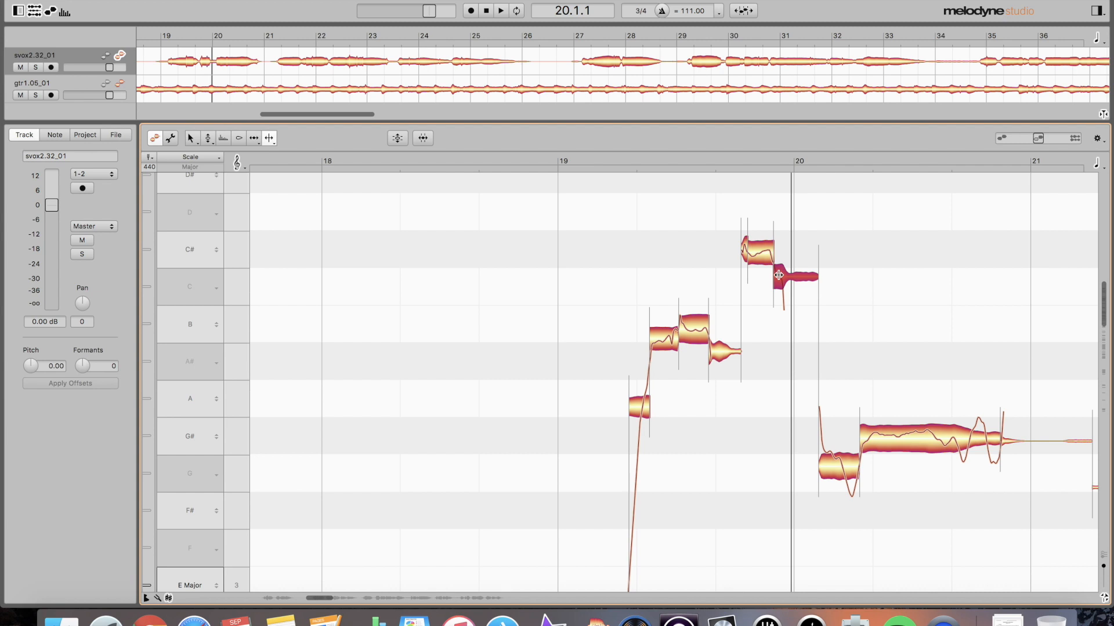
left_click_drag(754, 235, 753, 260)
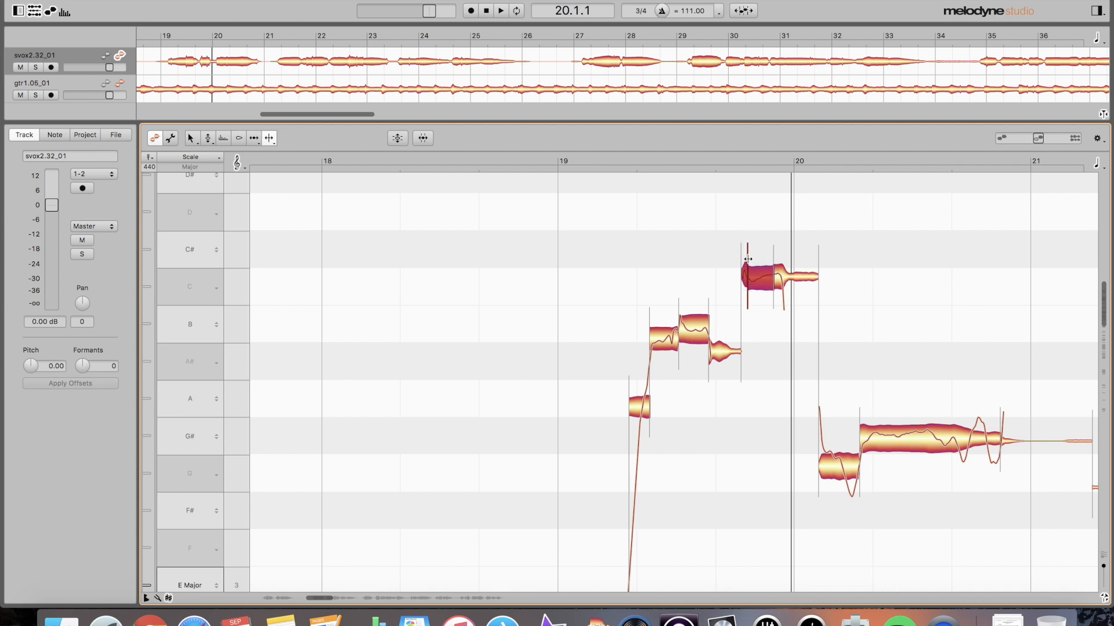
key("super+z")
- Split the scoop off the C# note's start and audition the phrase from bar 19
left_click(719, 241)
left_click(744, 248)
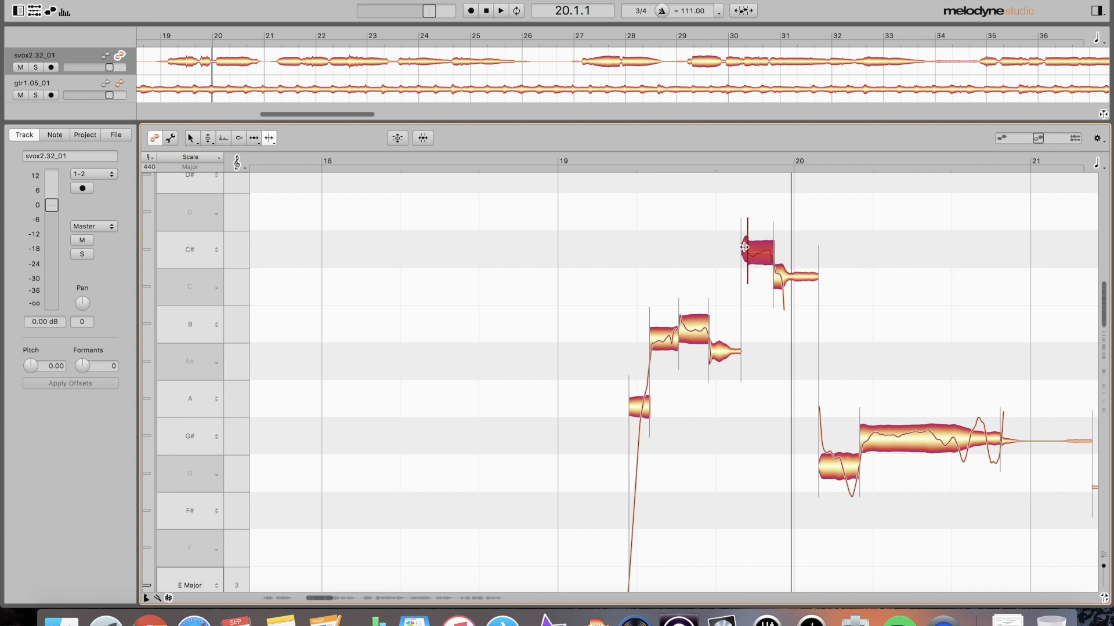
left_click(733, 255)
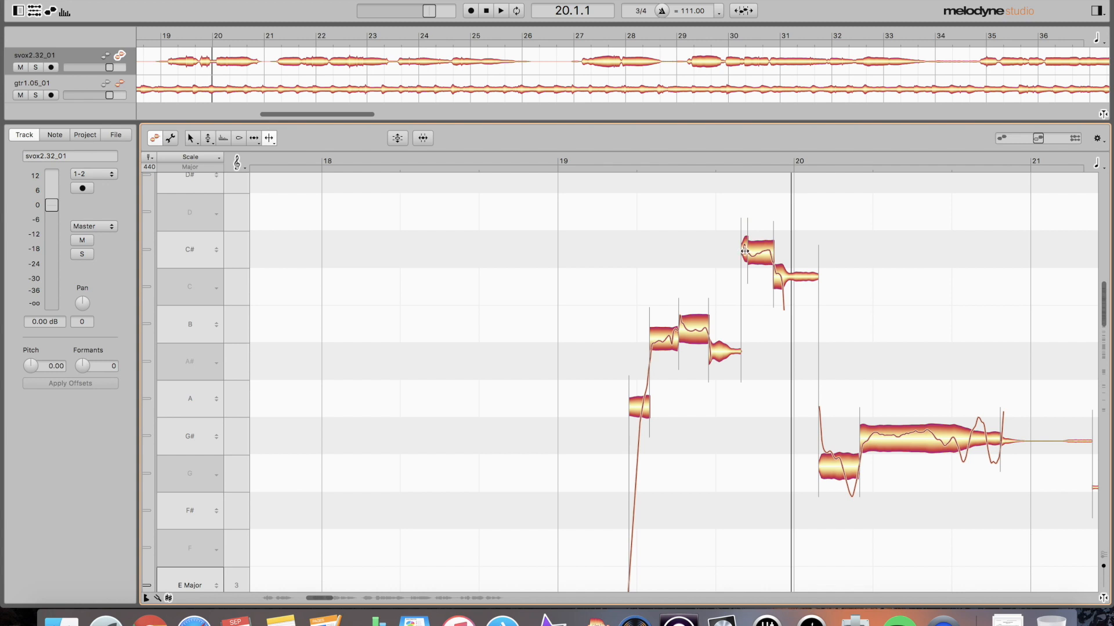
left_click(743, 251)
left_click(743, 250)
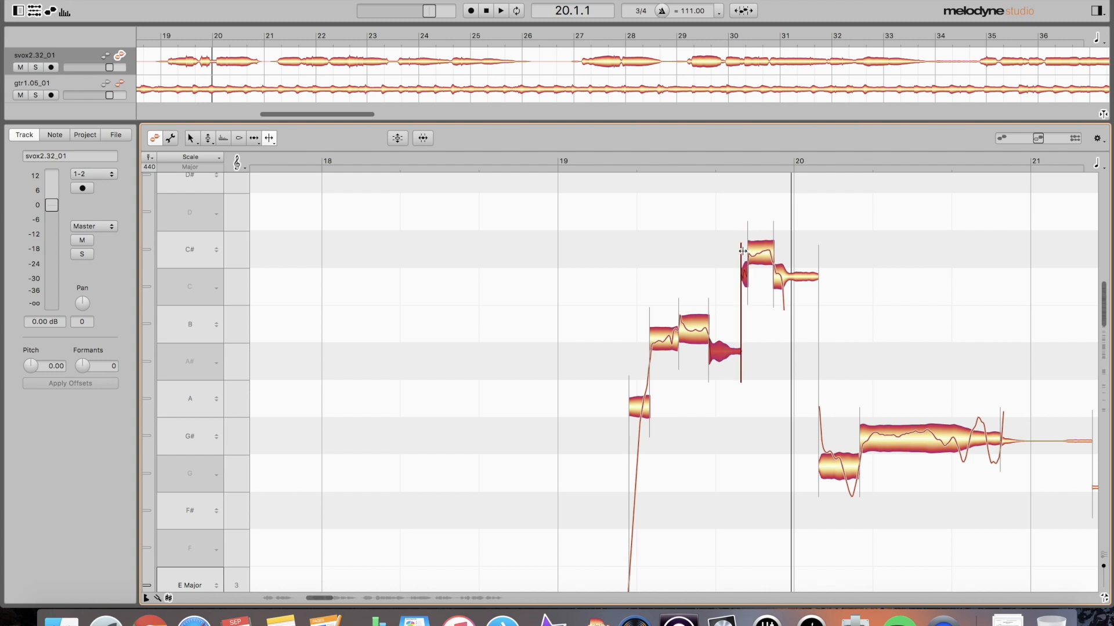
double_click(566, 294)
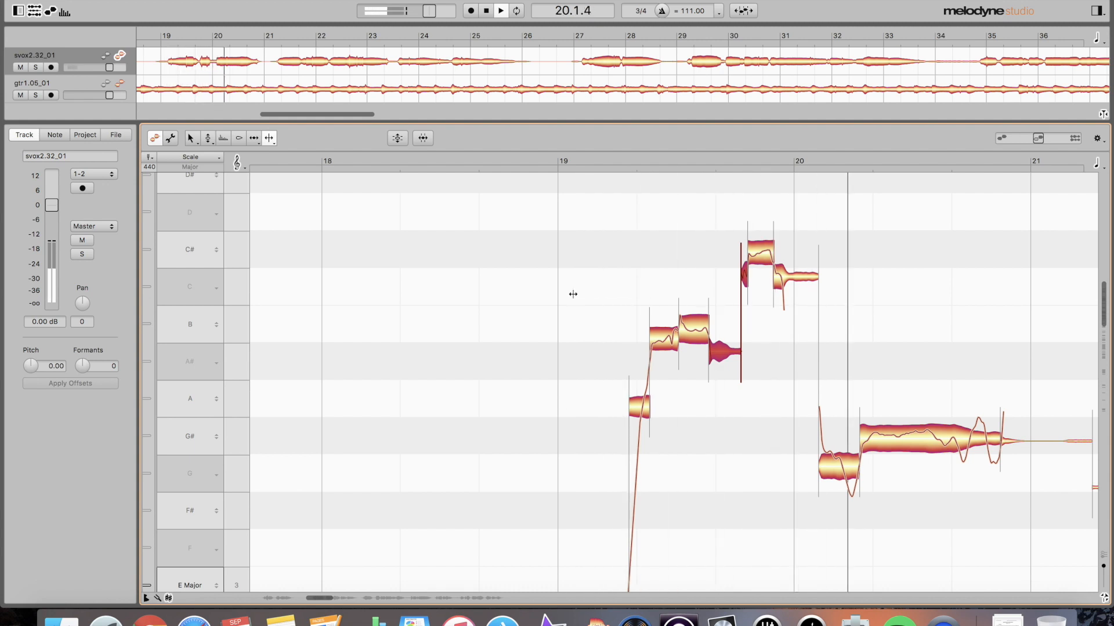
double_click(590, 294)
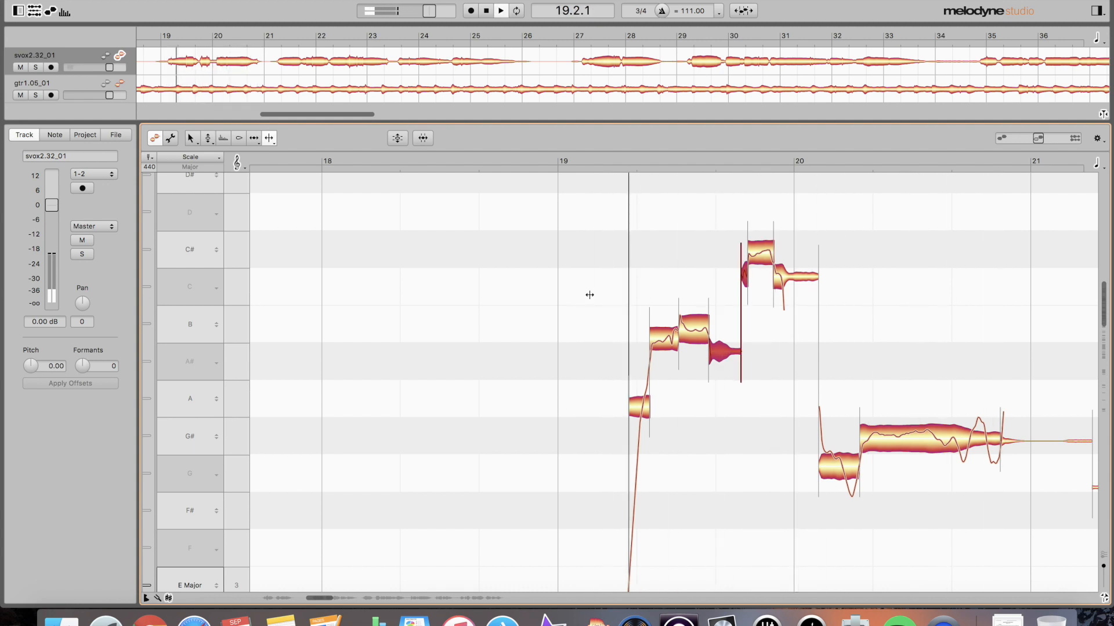
key("space")
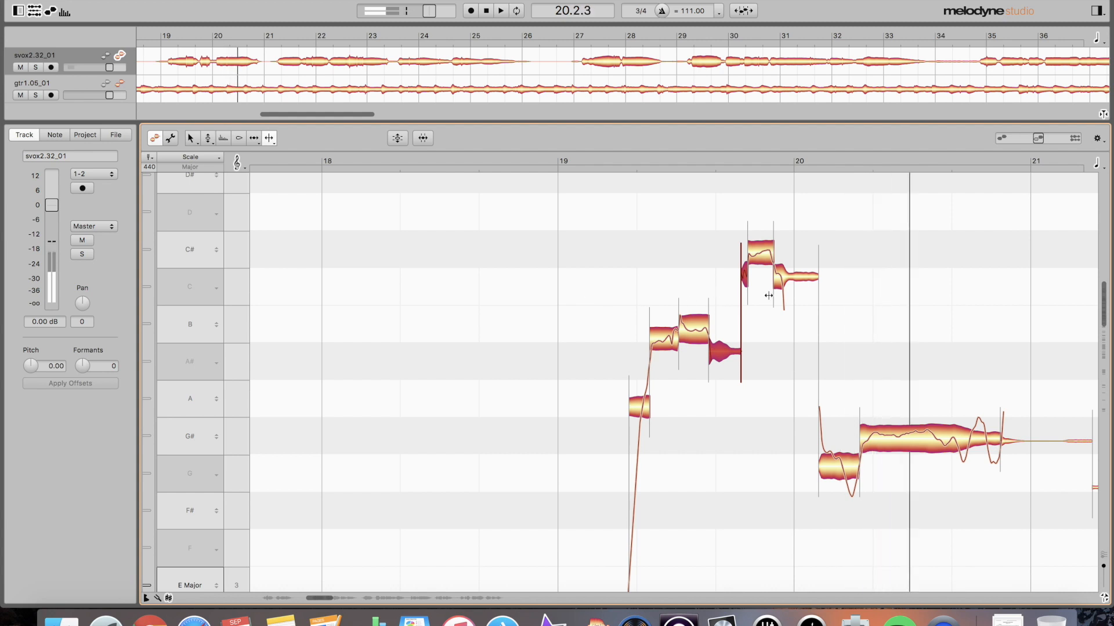
- Move the separation after the C# note slightly earlier
key("F2")
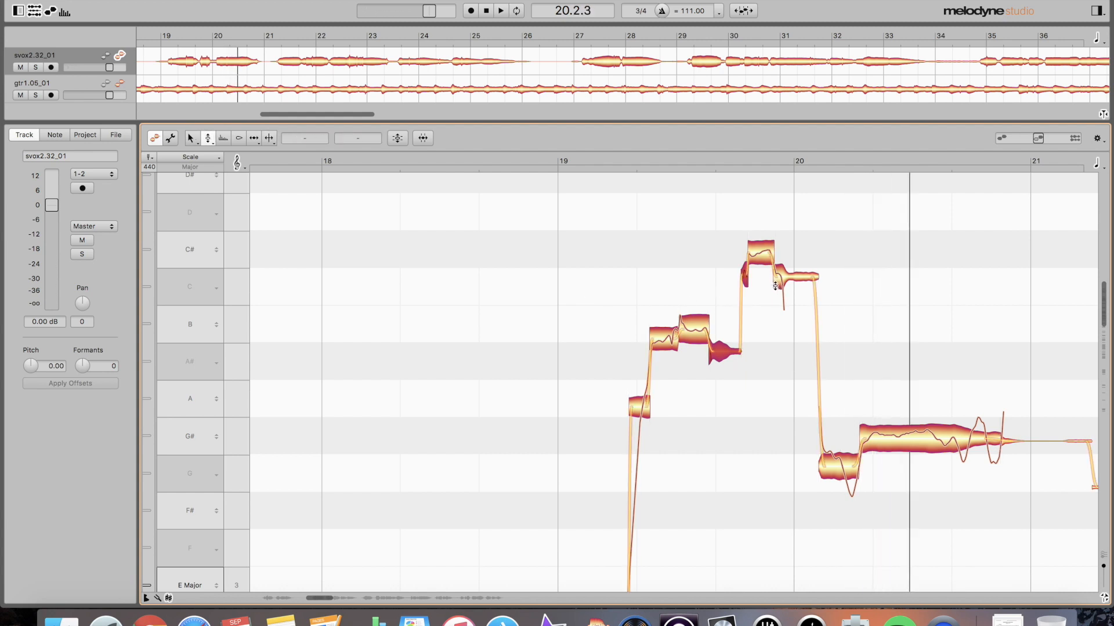
key("F6")
left_click(773, 286)
key("F6")
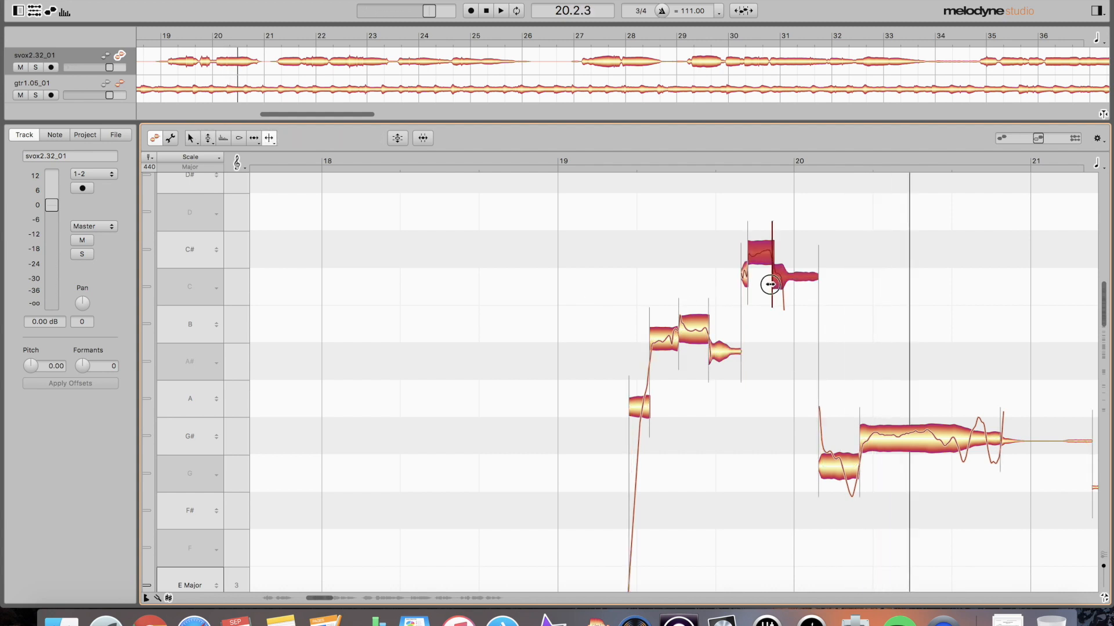
key("F2")
left_click(772, 285)
key("F6")
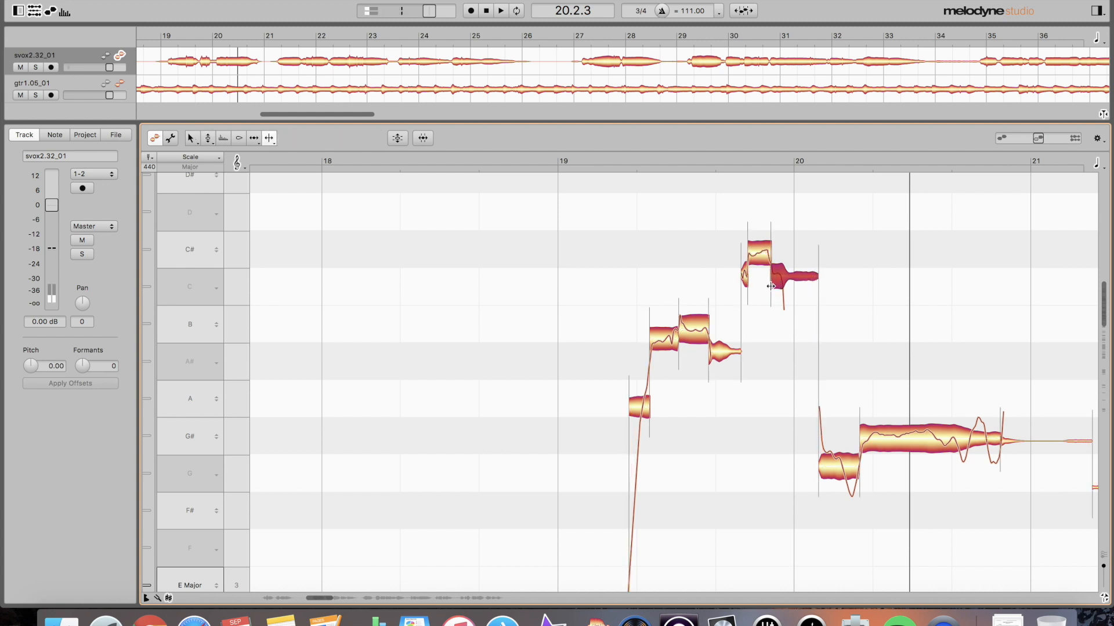
left_click_drag(771, 286, 762, 286)
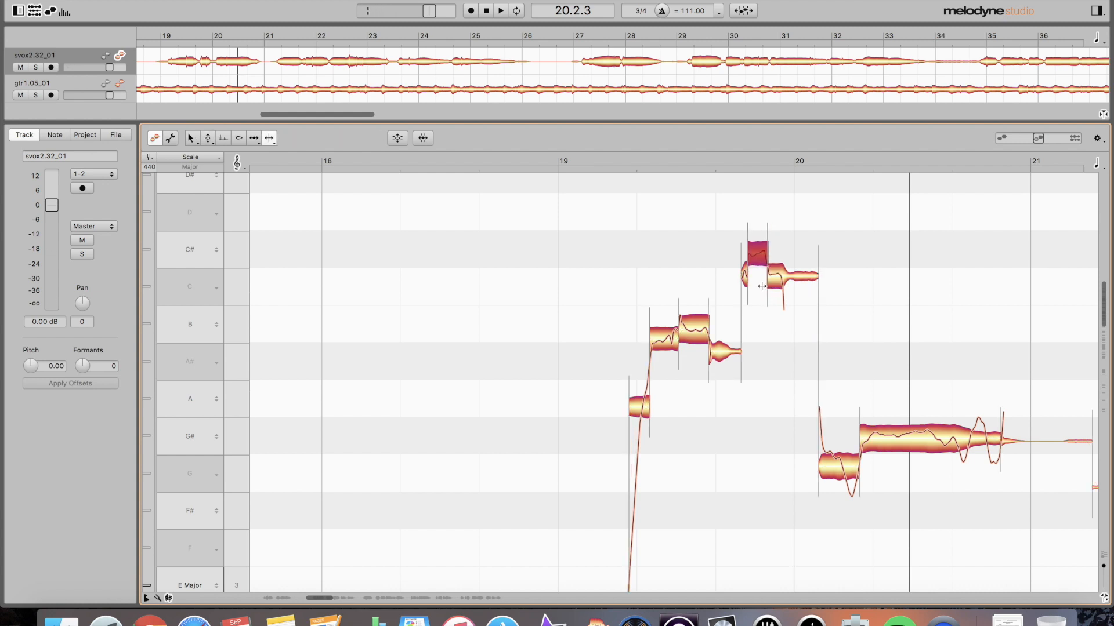
- Clear the selection and audition the phrase again from bar 19
left_click(782, 293)
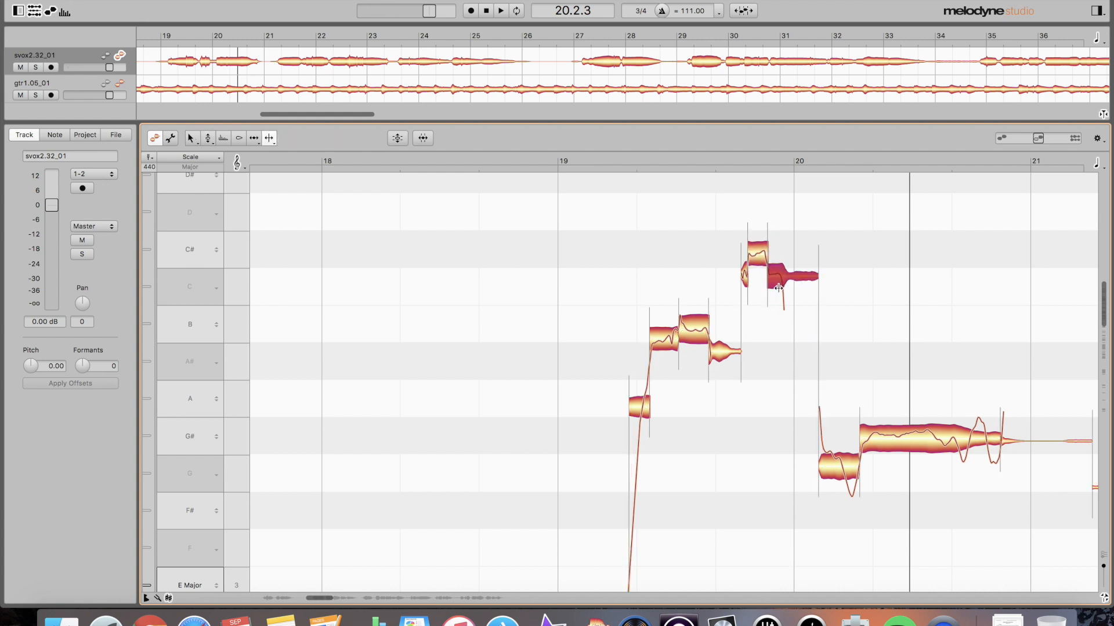
left_click(604, 306)
key("space")
key("space")
double_click(604, 296)
key("space")
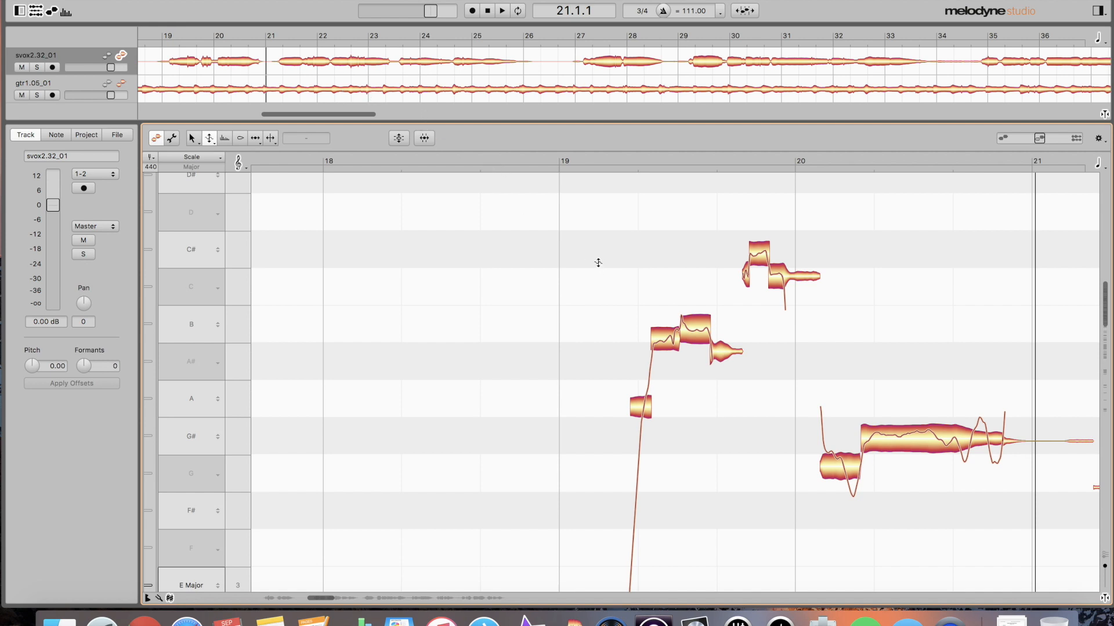
- Raise the scoop at the C# note's start slightly toward C# and audition from bar 19
scroll(662, 279, "right", 2)
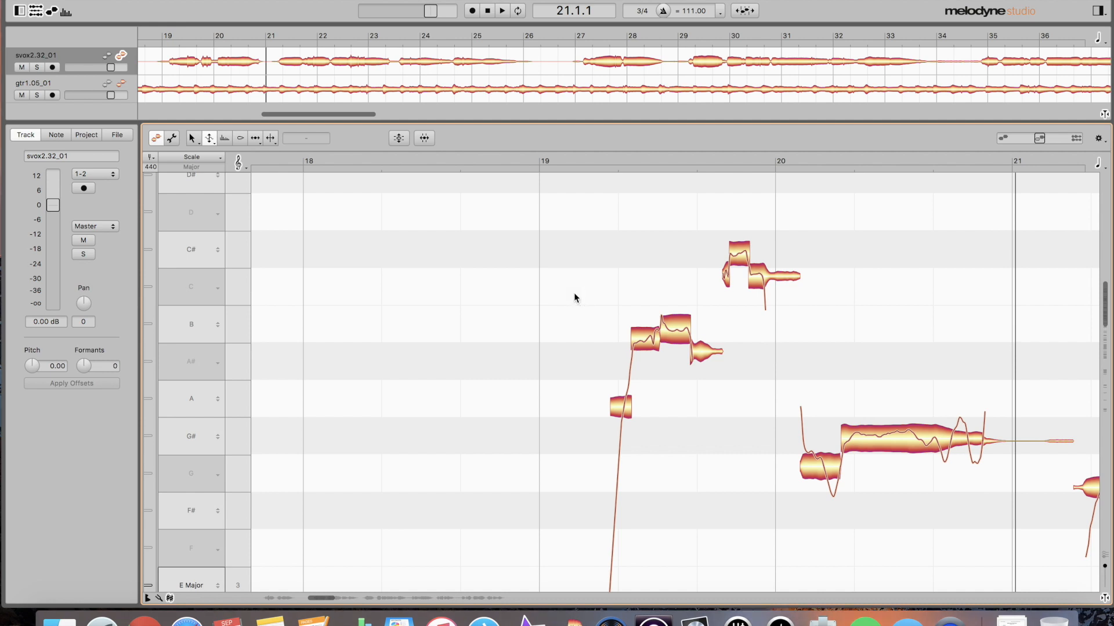
key("F6")
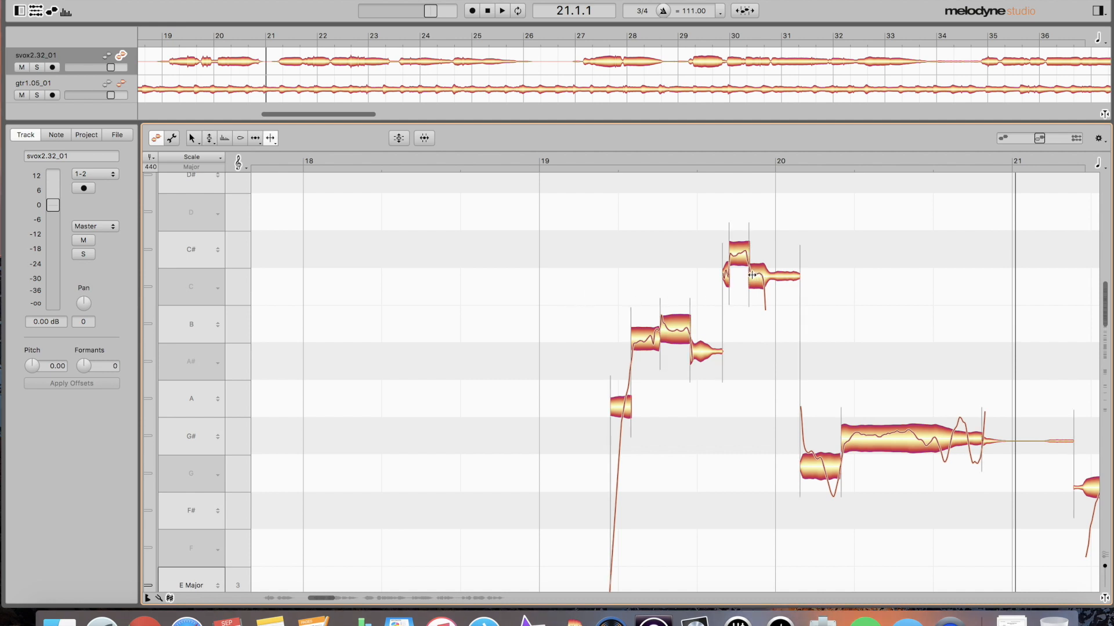
double_click(565, 290)
key("space")
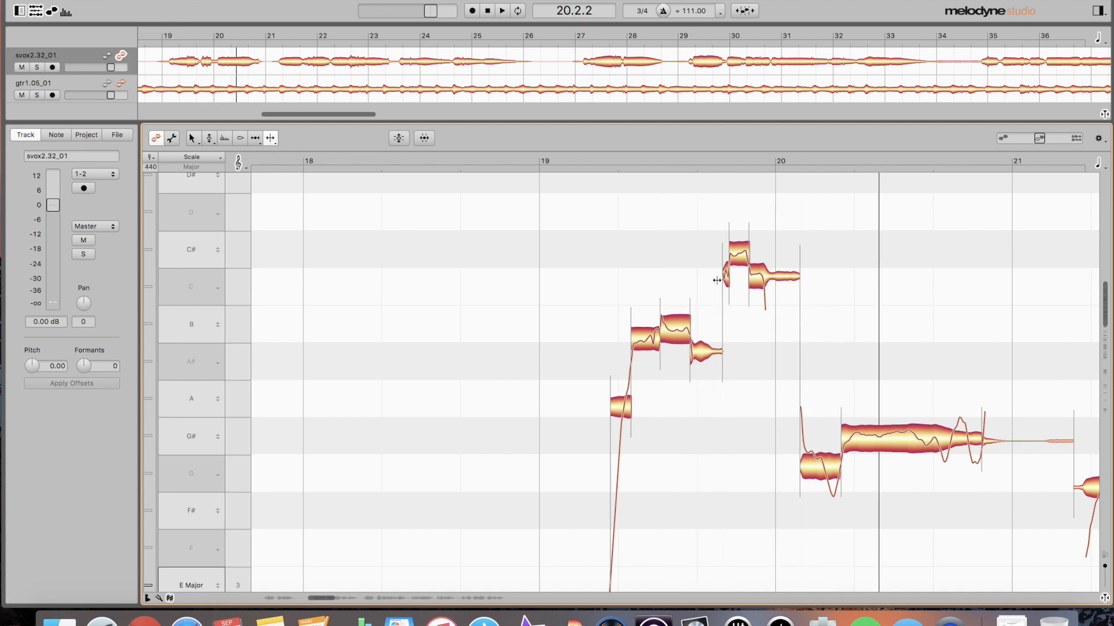
key("F2")
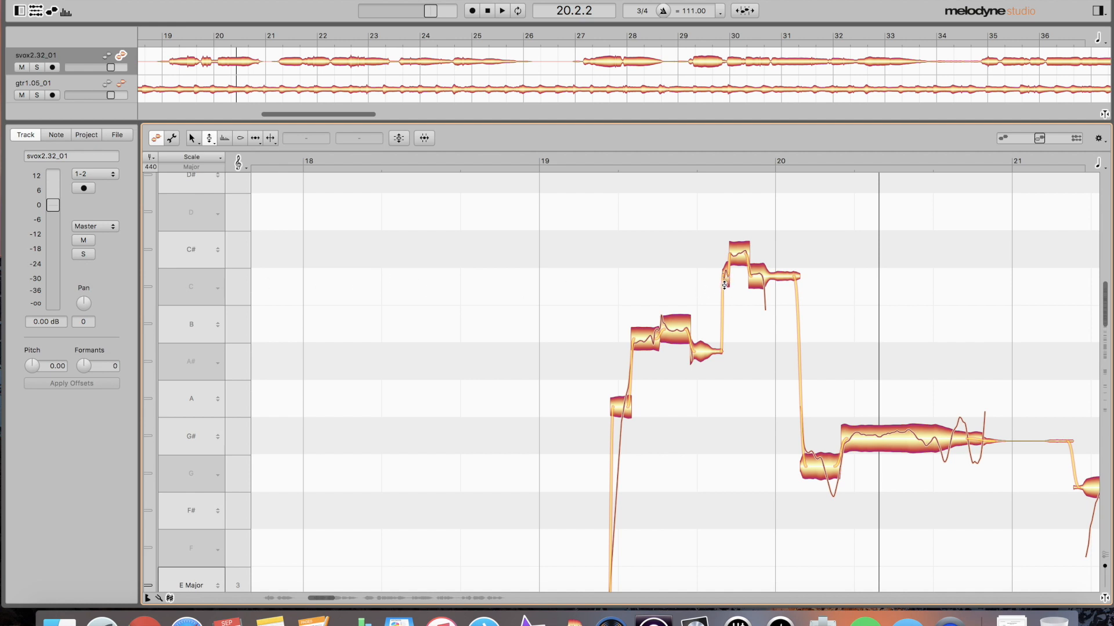
left_click(725, 282)
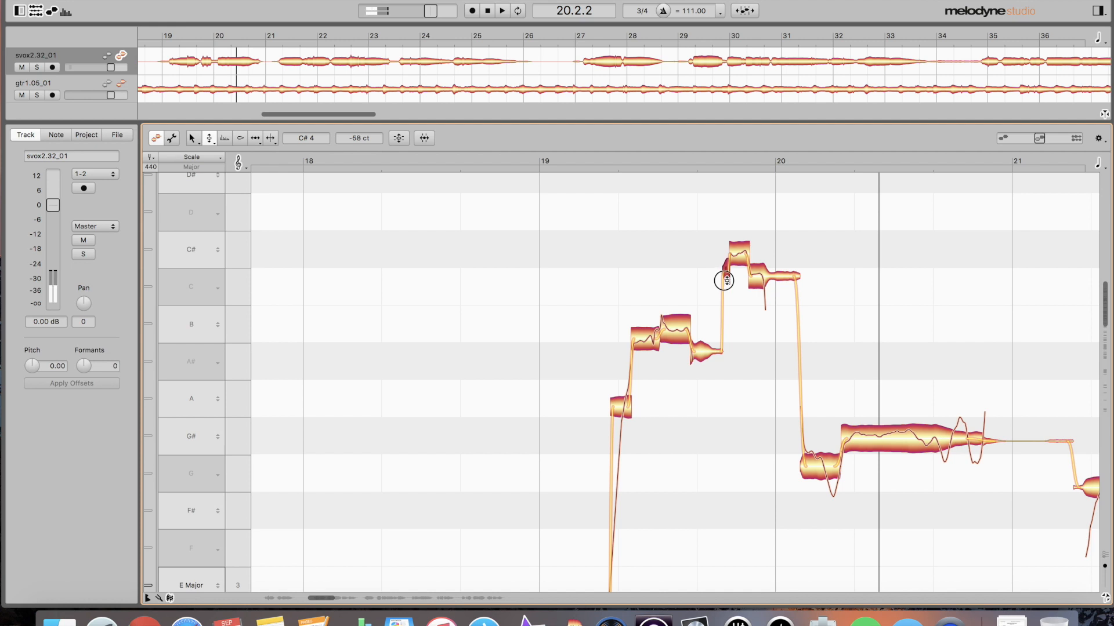
left_click_drag(726, 281, 727, 274)
double_click(561, 288)
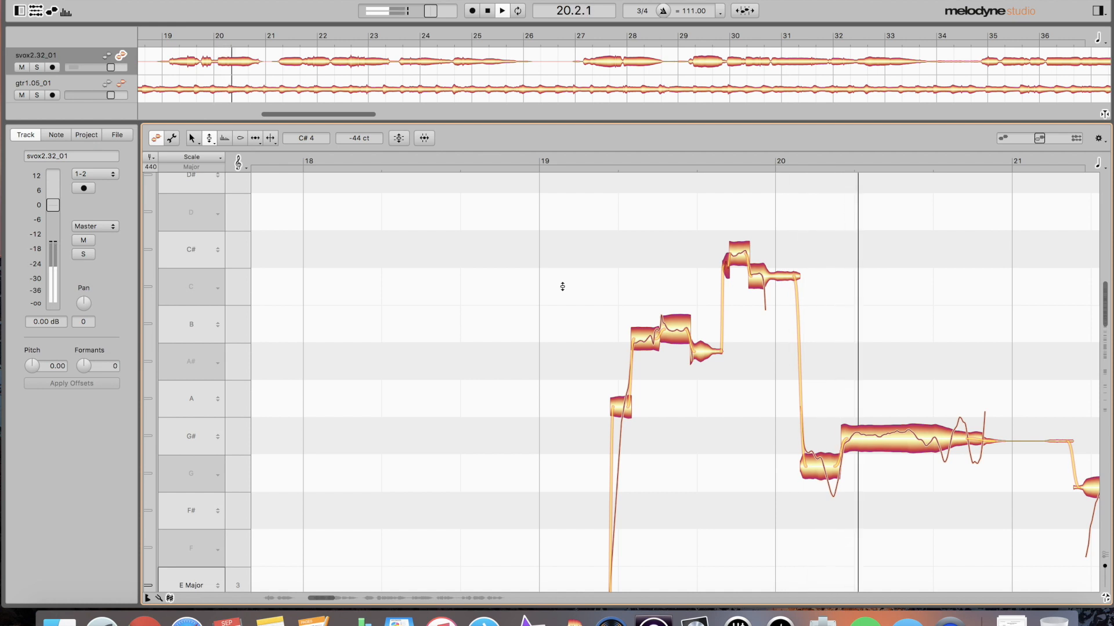
left_click(605, 295)
key("space")
- Select the C# and C notes and undo the edits, leaving one note on C
left_click_drag(703, 241, 781, 292)
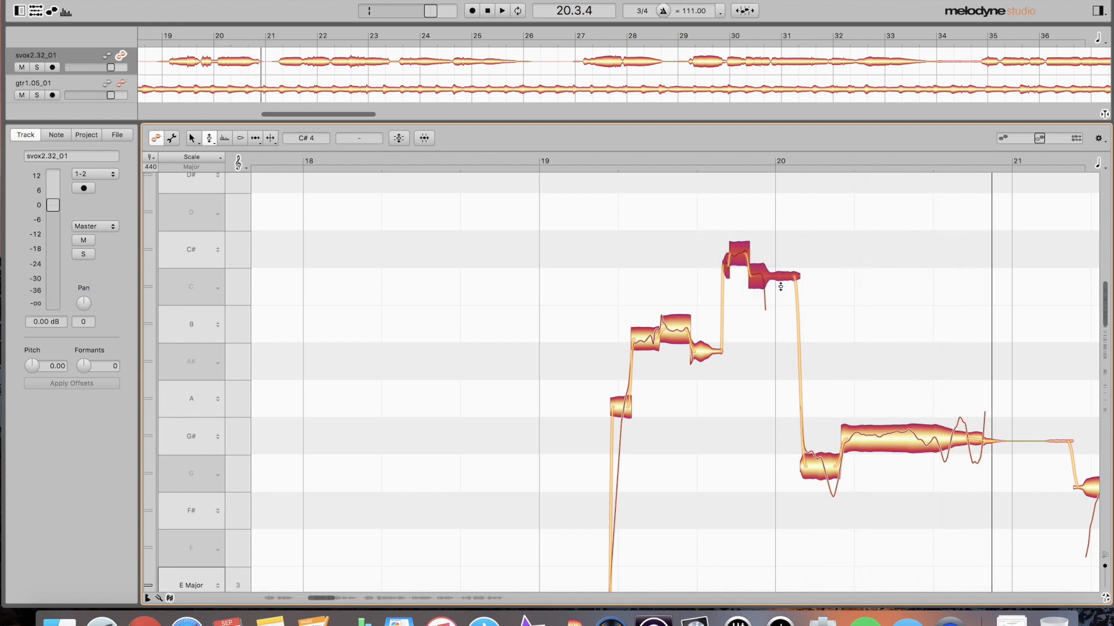
key("F5")
key("super+z")
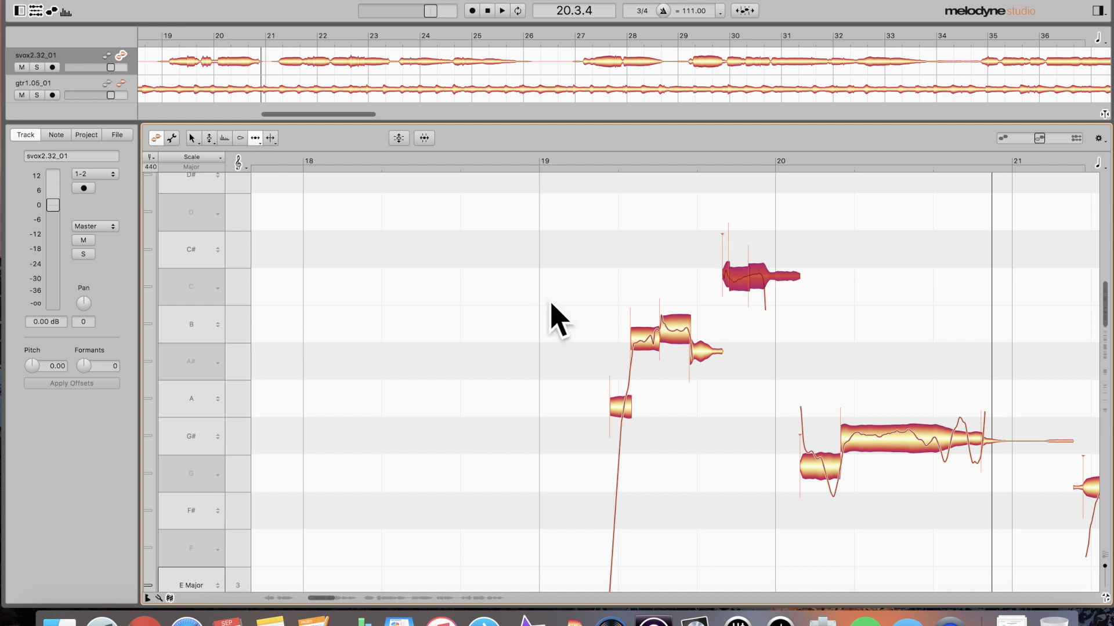
- Redo the edit to bring the note back up to C# and replay from bar 19
double_click(563, 287)
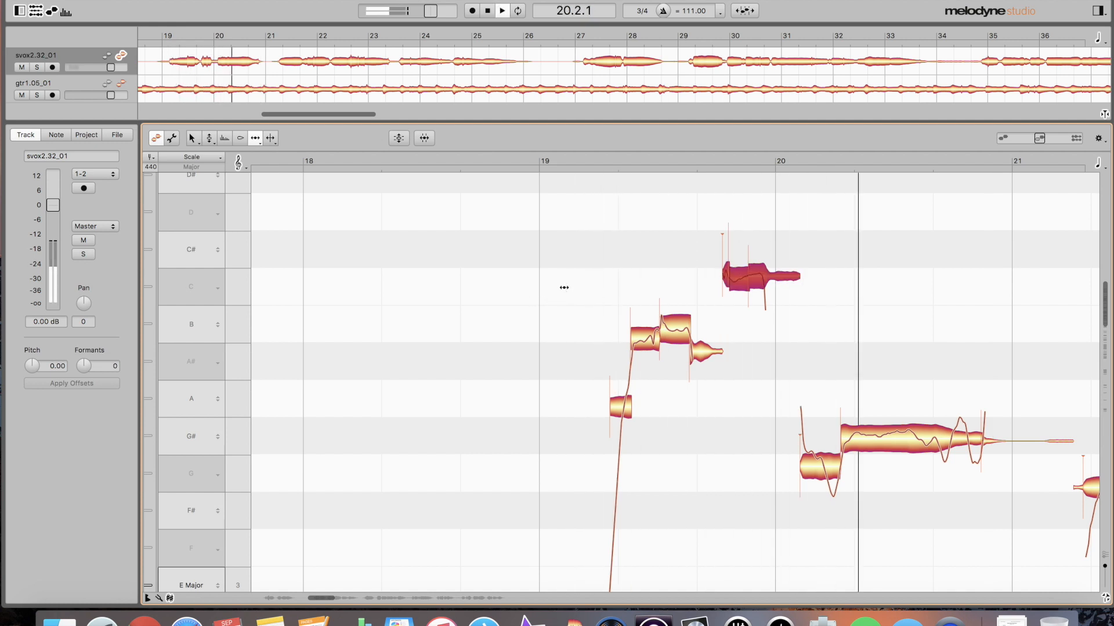
key("super+shift+z")
double_click(564, 289)
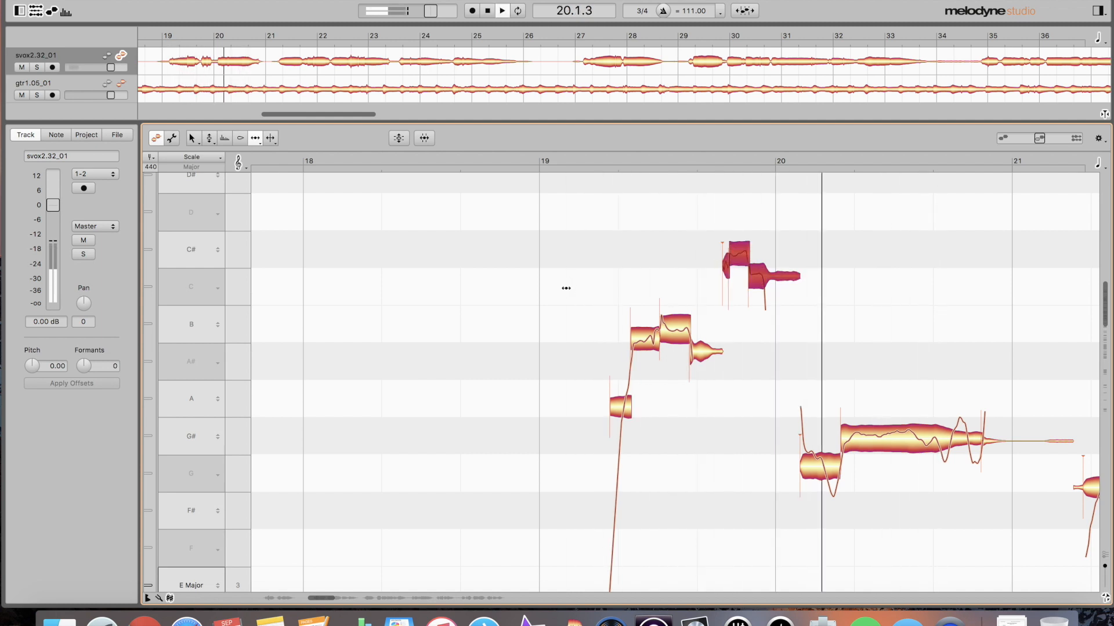
- Split the C# note where its pitch drops, nudge the split earlier, and raise the short piece toward C#
key("F6")
double_click(764, 283)
left_click_drag(767, 296, 765, 297)
left_click(773, 291)
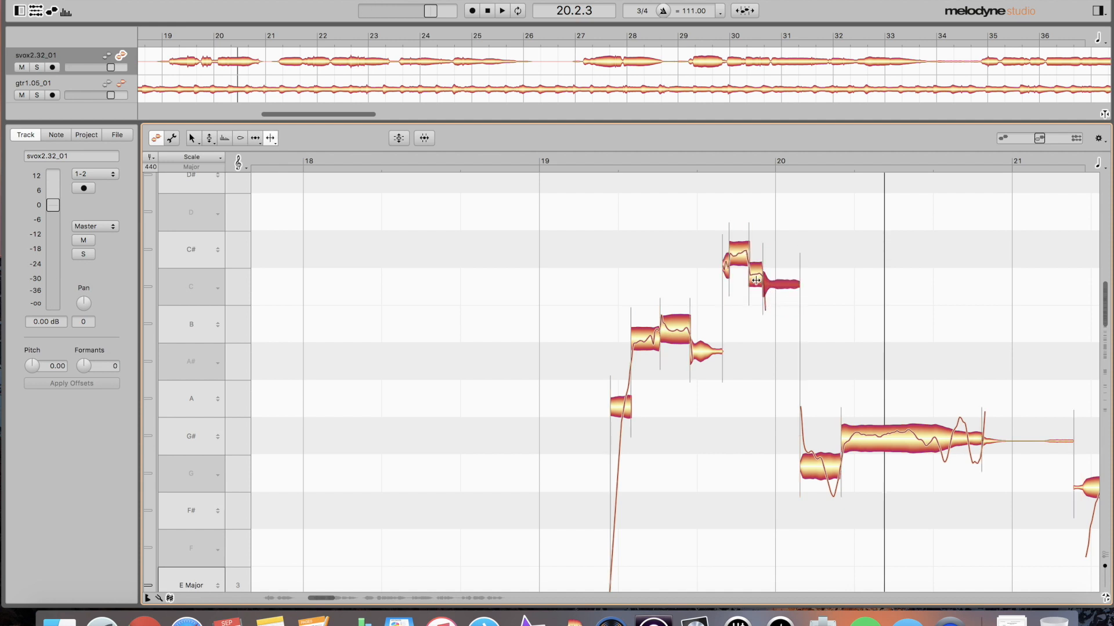
left_click_drag(758, 281, 755, 272)
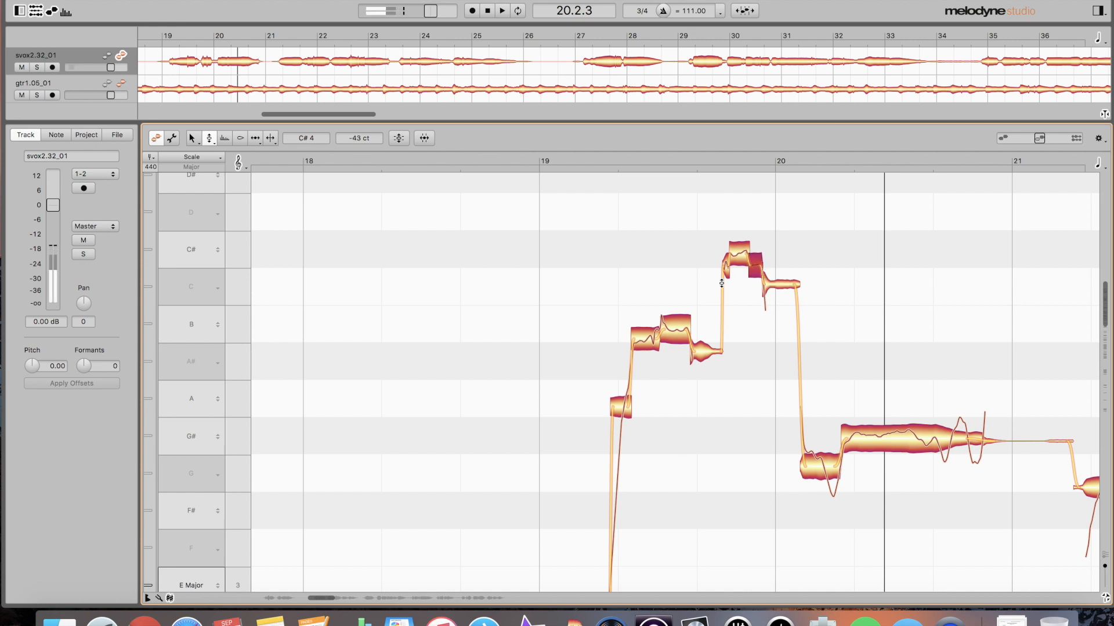
- Audition the edited phrase from before bar 20 with the Note Separation tool active
left_click(566, 287)
key("space")
double_click(567, 287)
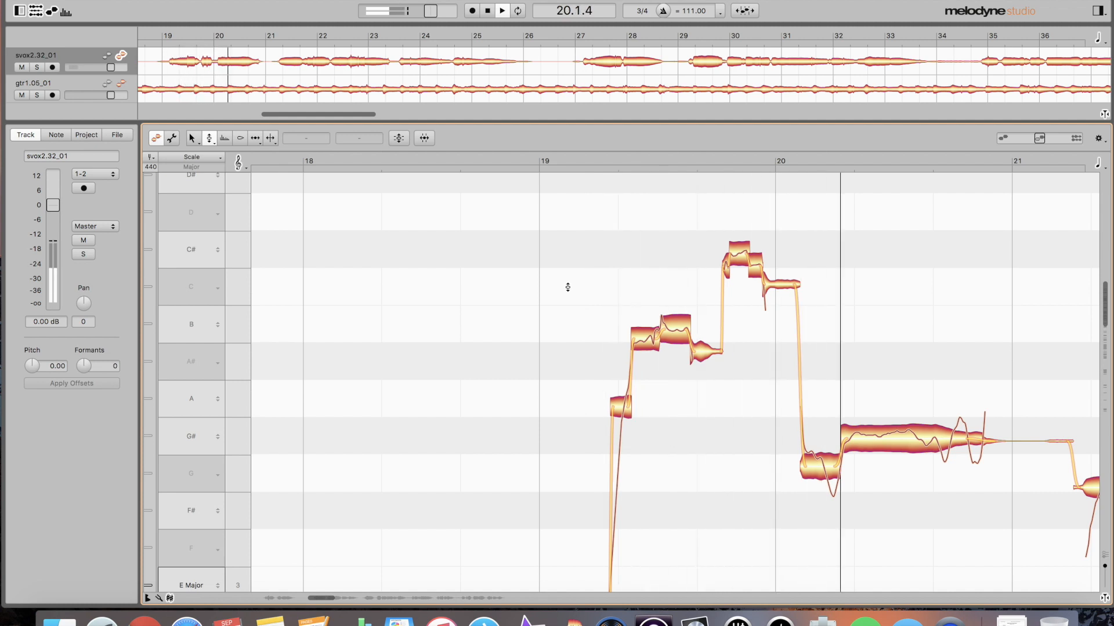
key("space")
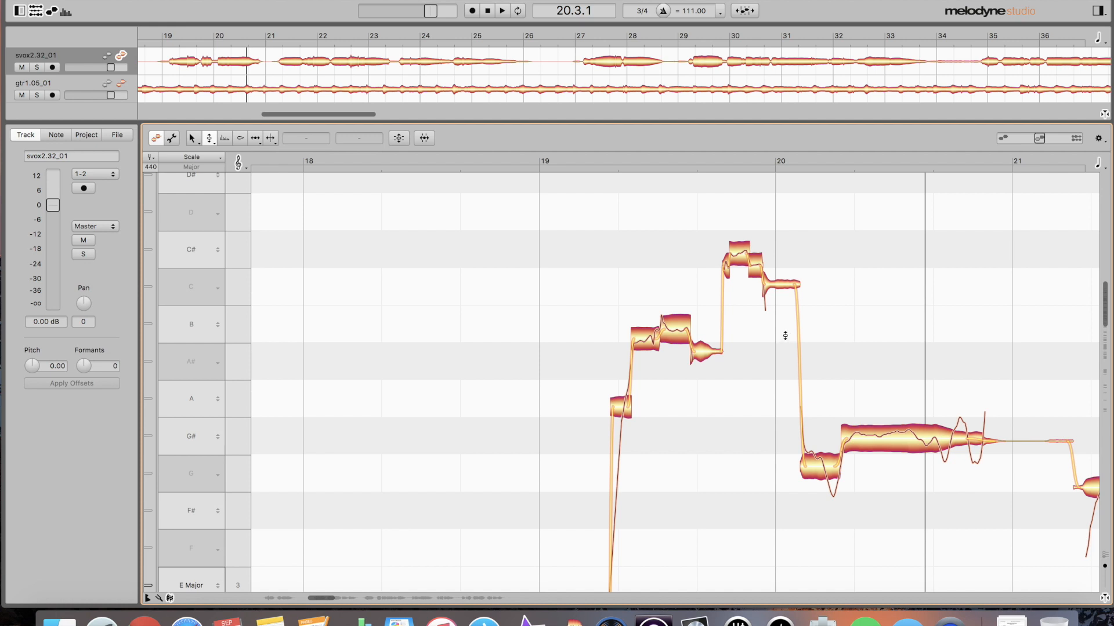
key("F6")
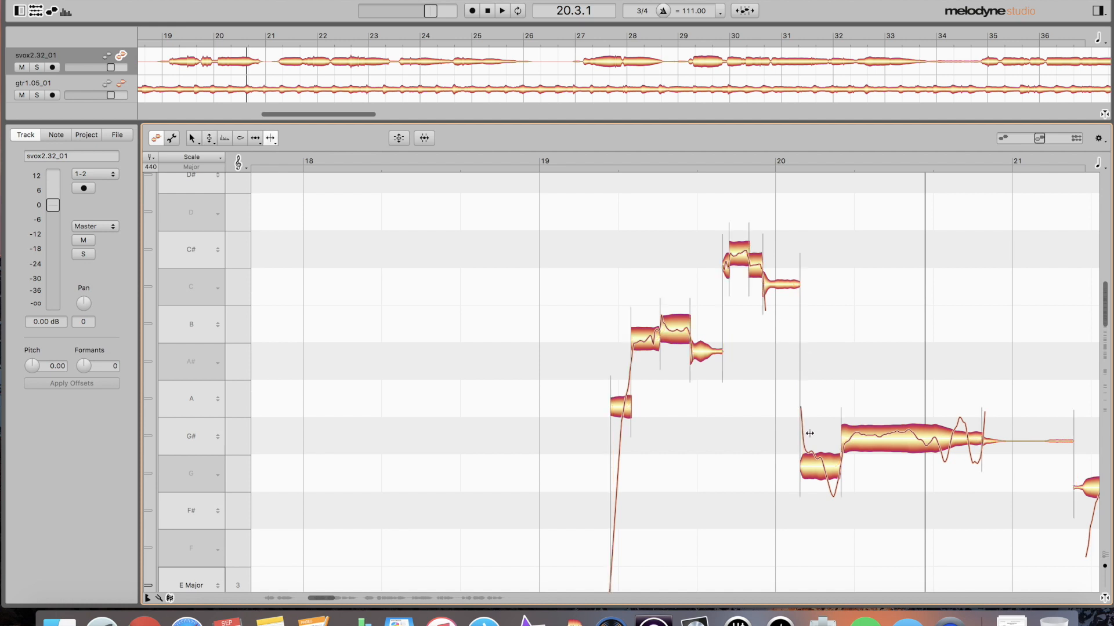
key("space")
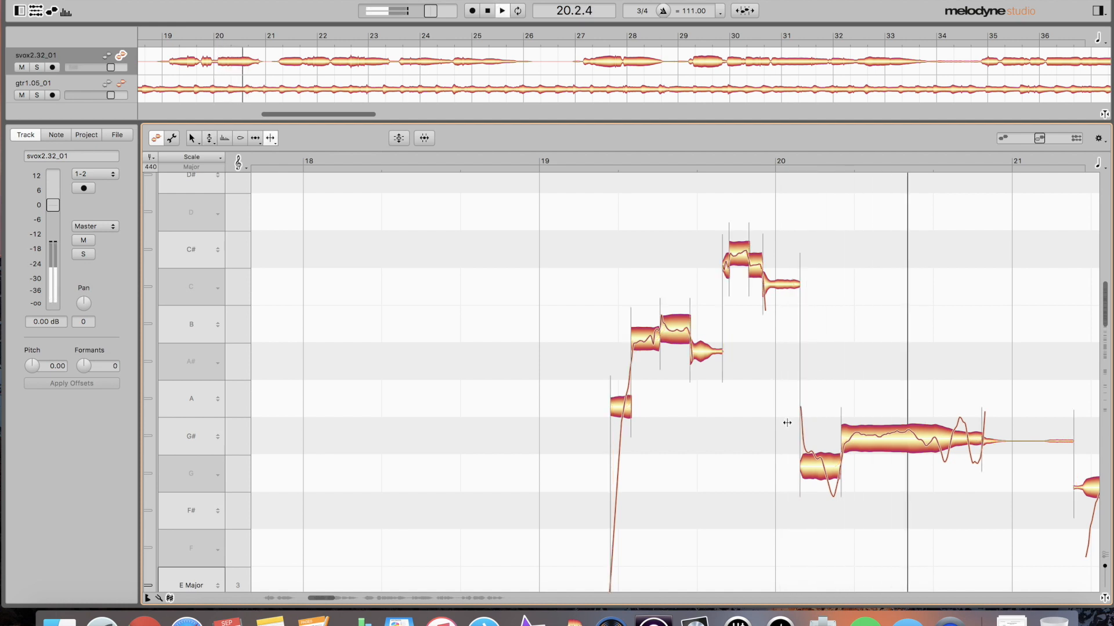
- Split the long G# vocal note after bar 20 at two points
scroll(787, 423, "right", 3)
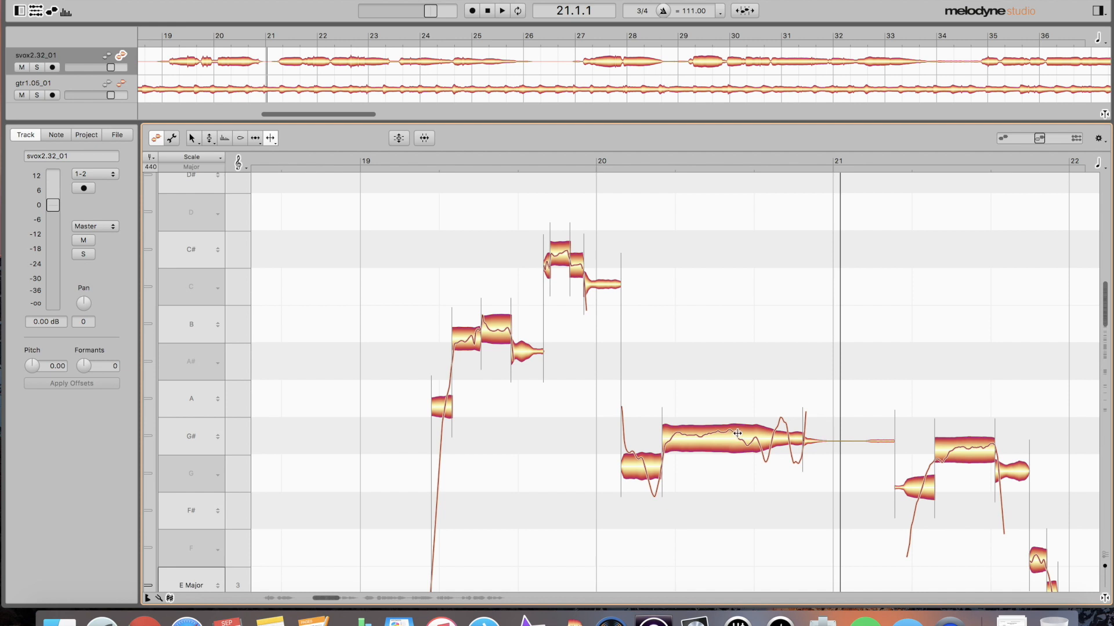
double_click(675, 442)
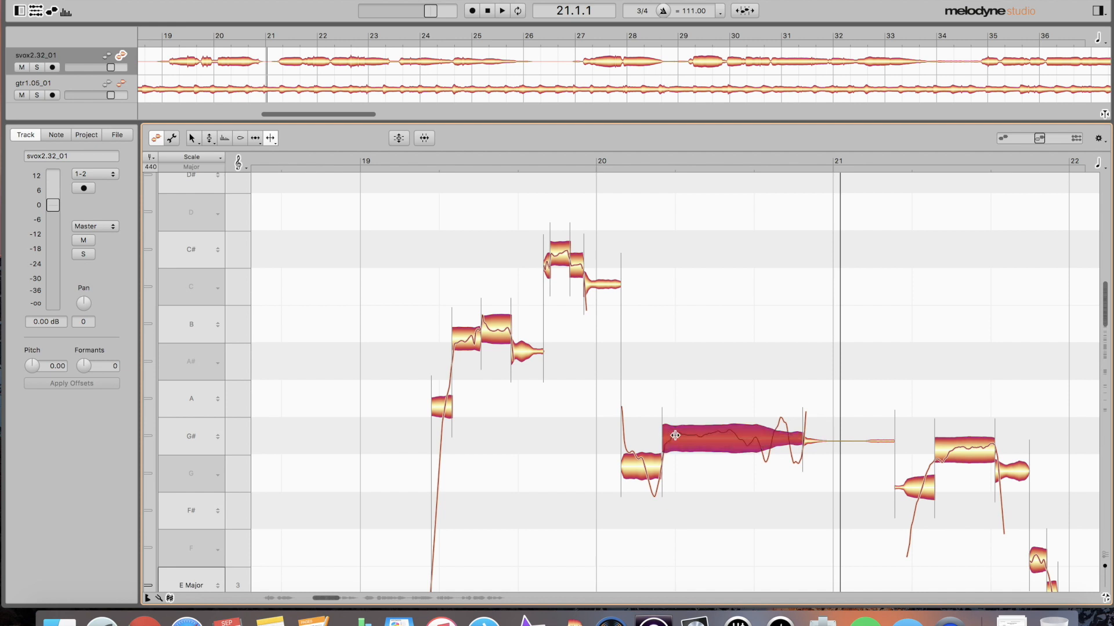
double_click(732, 435)
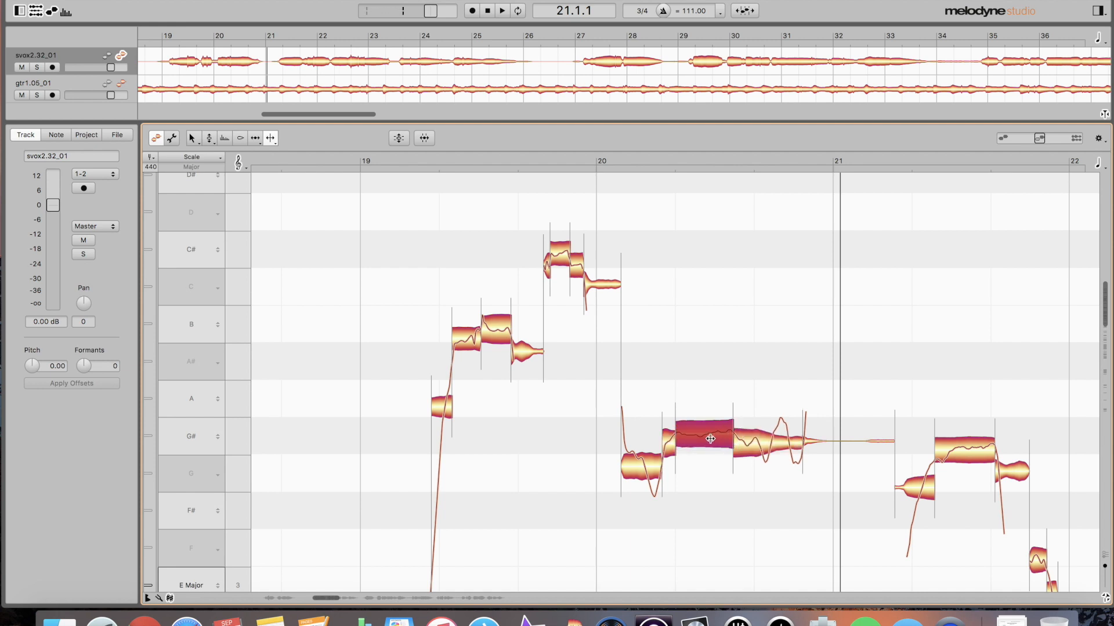
- Correct the selected piece with 90% pitch centre and 70% drift, then split the G note
key("super+p")
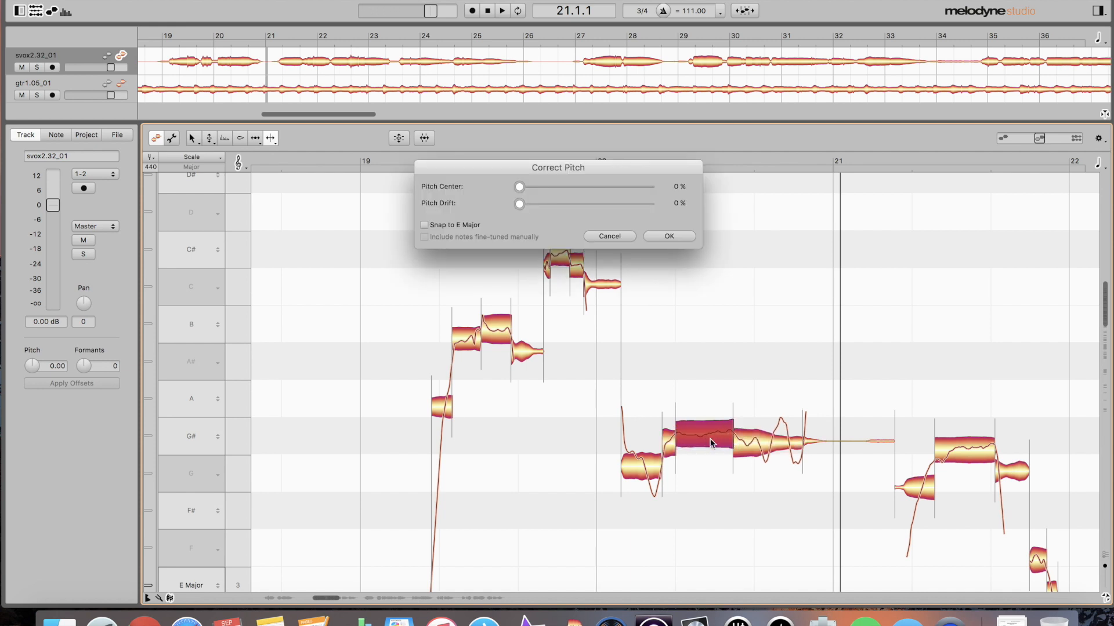
left_click_drag(645, 192, 607, 206)
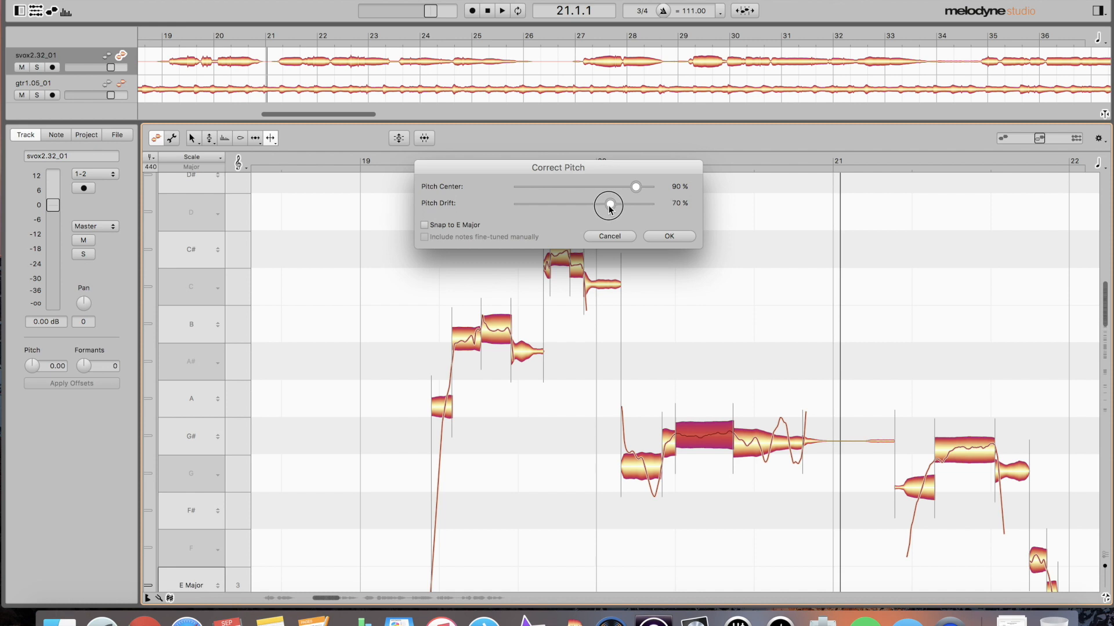
left_click(672, 237)
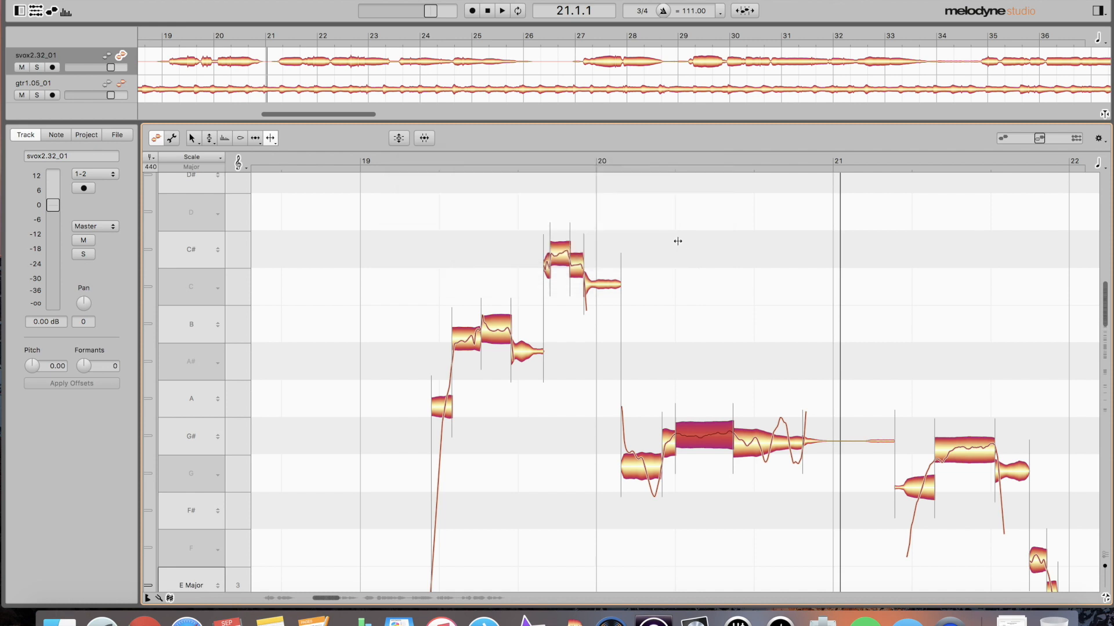
double_click(645, 462)
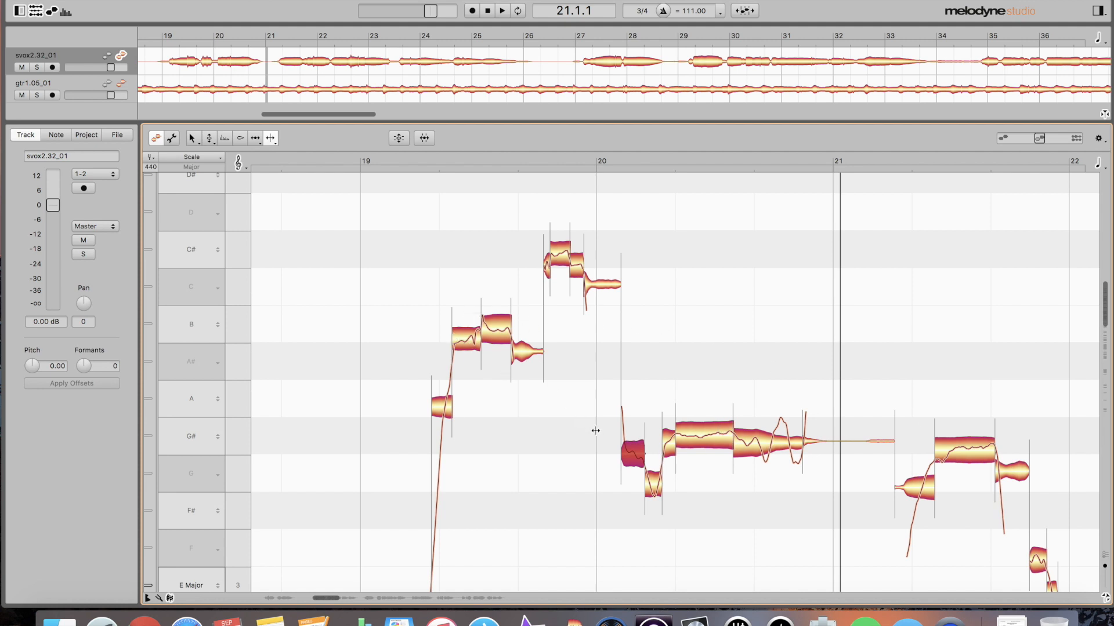
double_click(951, 448)
left_click_drag(950, 451, 951, 452)
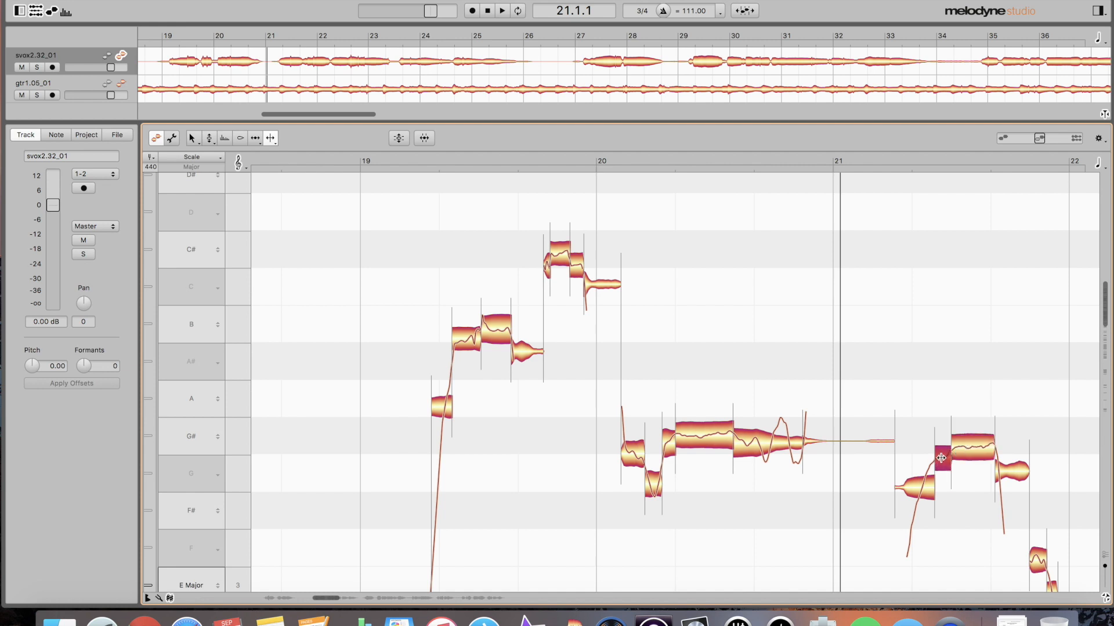
left_click(929, 478)
left_click(998, 472)
left_click(971, 451)
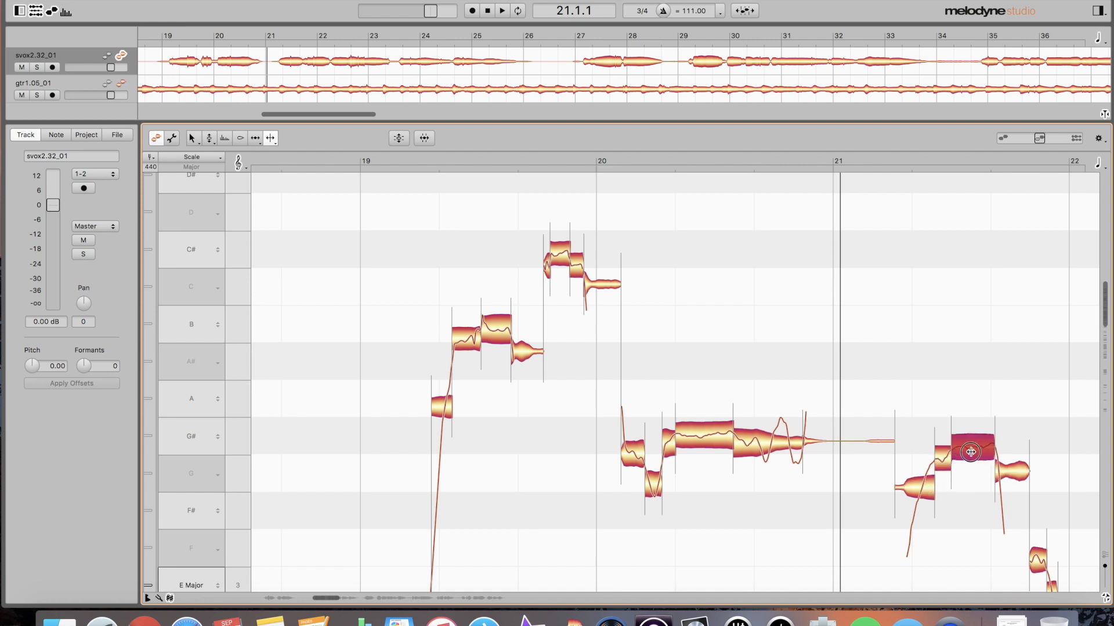
key("super+p")
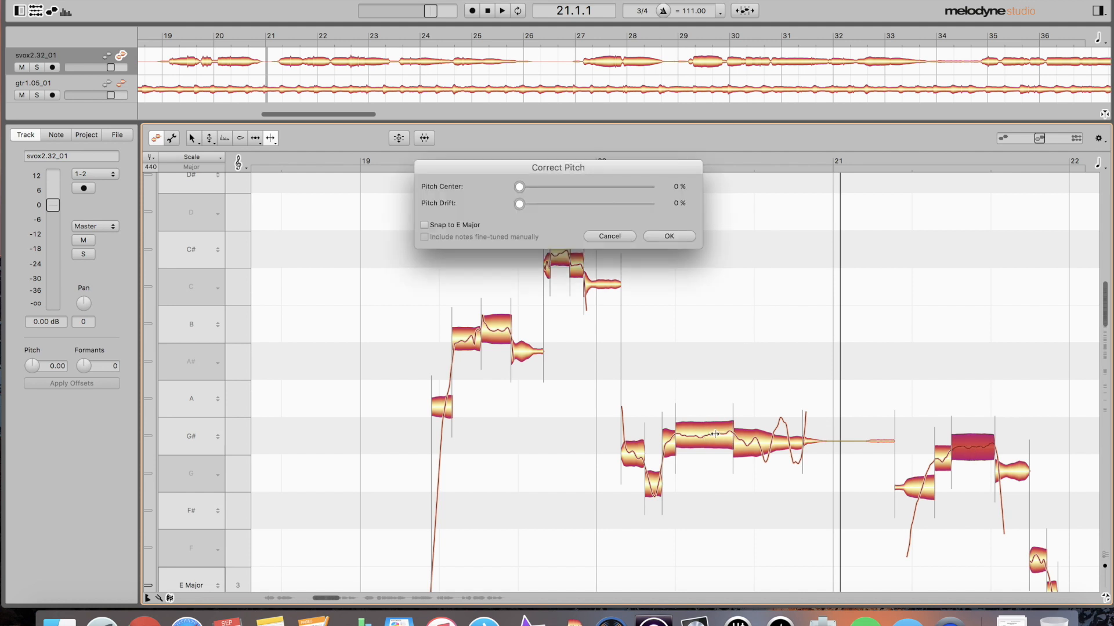
left_click(618, 238)
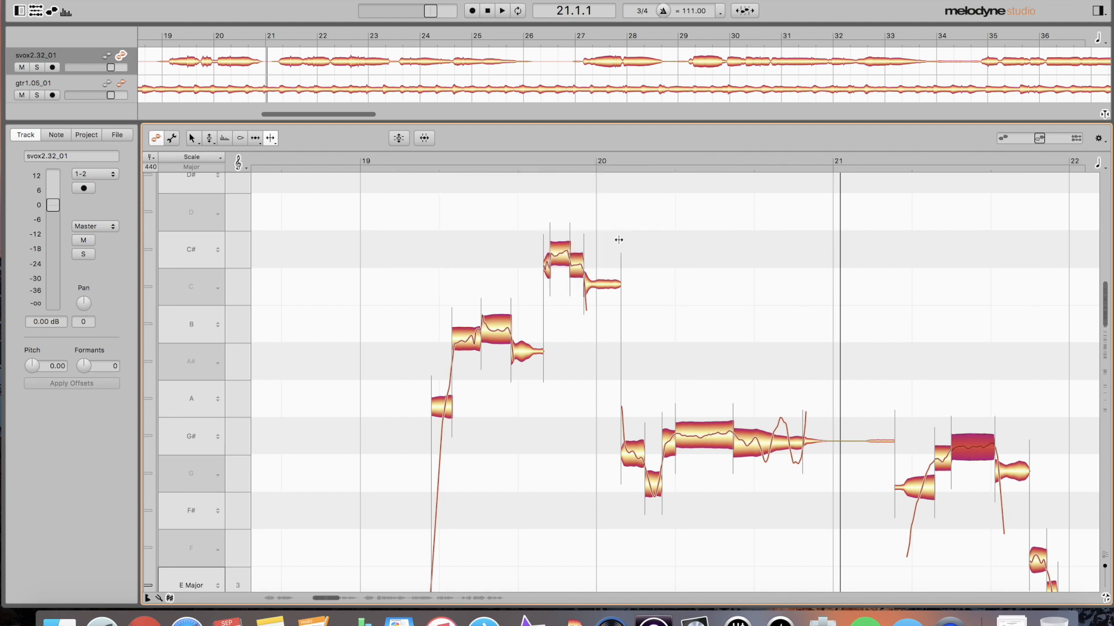
left_click(767, 444, "shift")
left_click(820, 393)
left_click(756, 448)
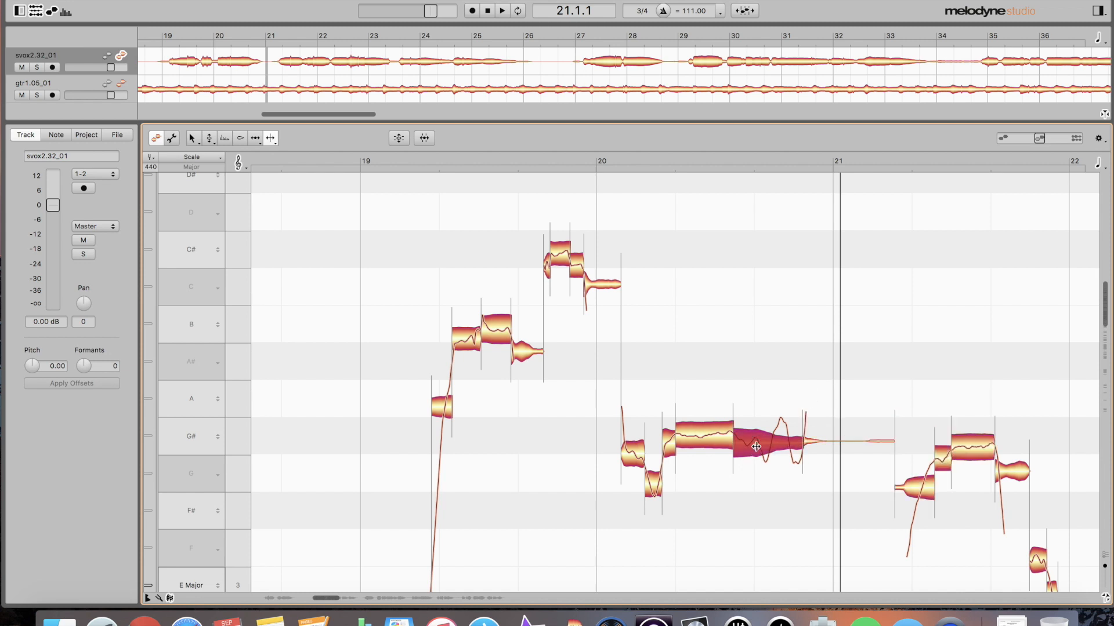
left_click(708, 439)
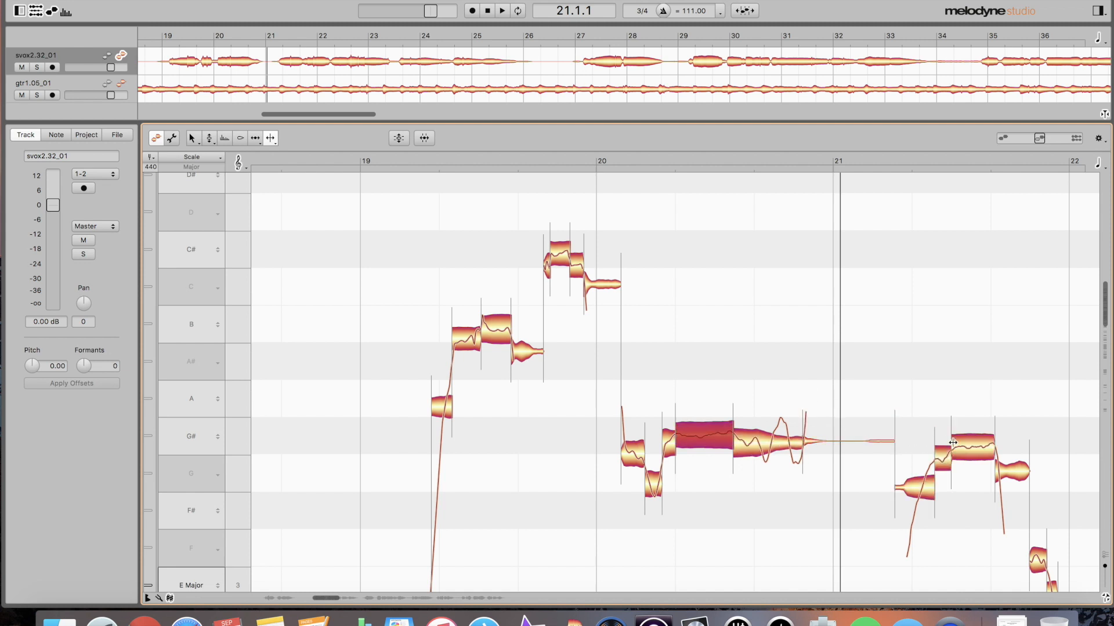
right_click(965, 448)
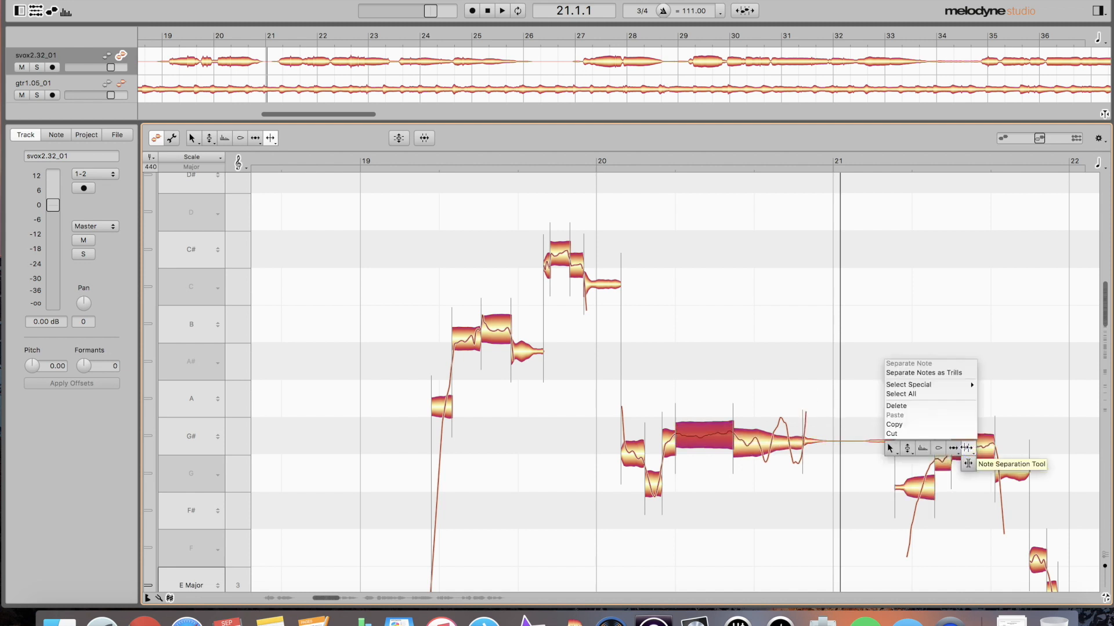
left_click(762, 407)
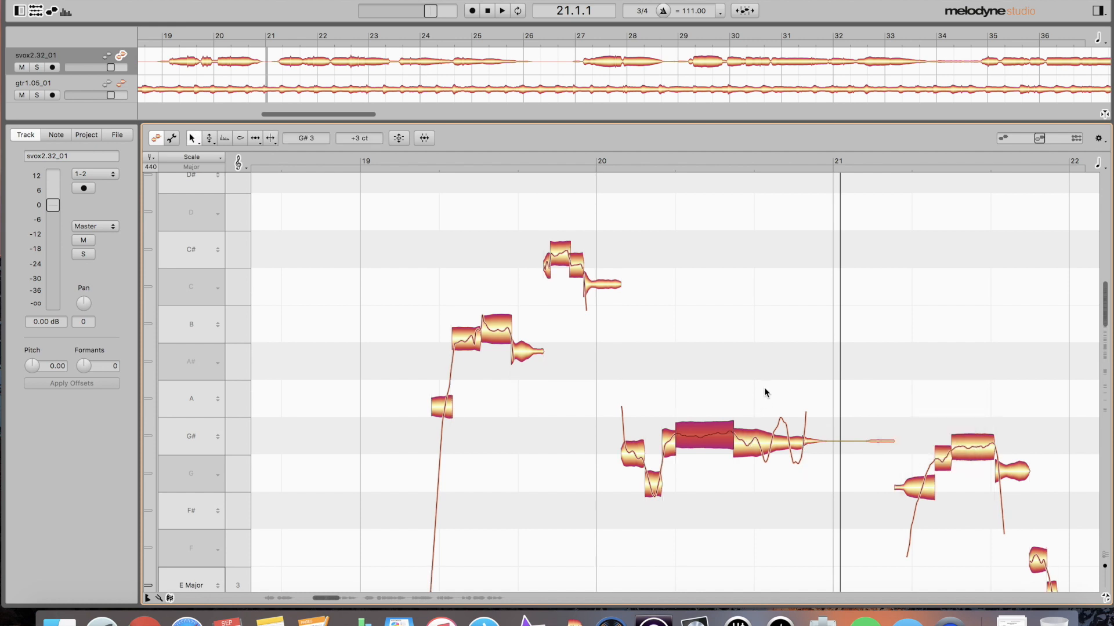
left_click(958, 449)
left_click(767, 450, "shift")
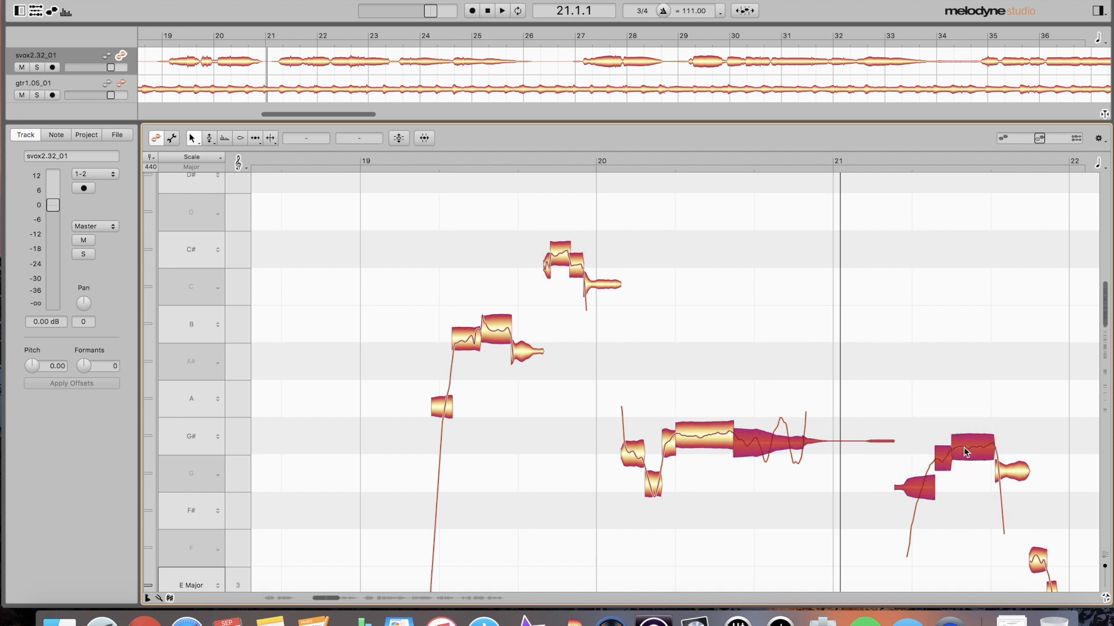
left_click(963, 410)
left_click(971, 444)
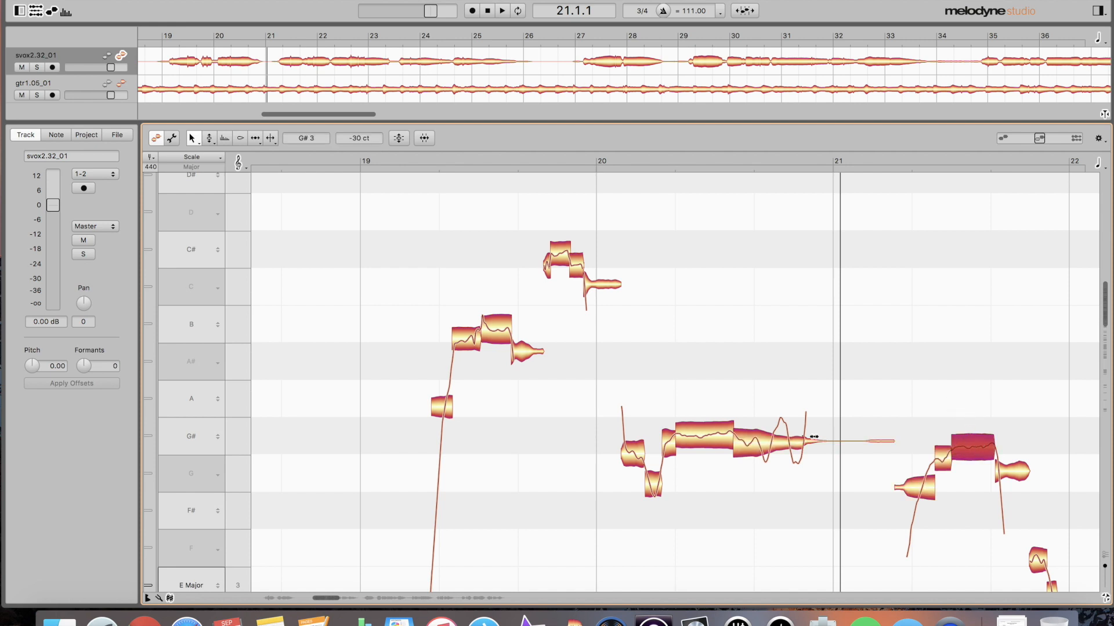
left_click(783, 443, "shift")
left_click(998, 401)
left_click(716, 439)
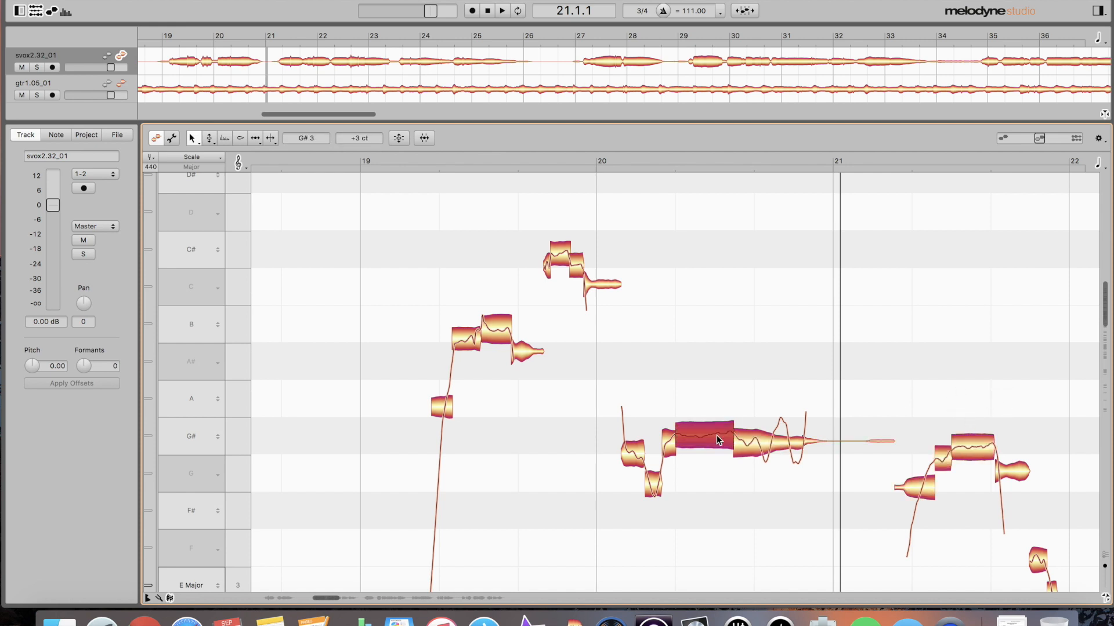
key("super+p")
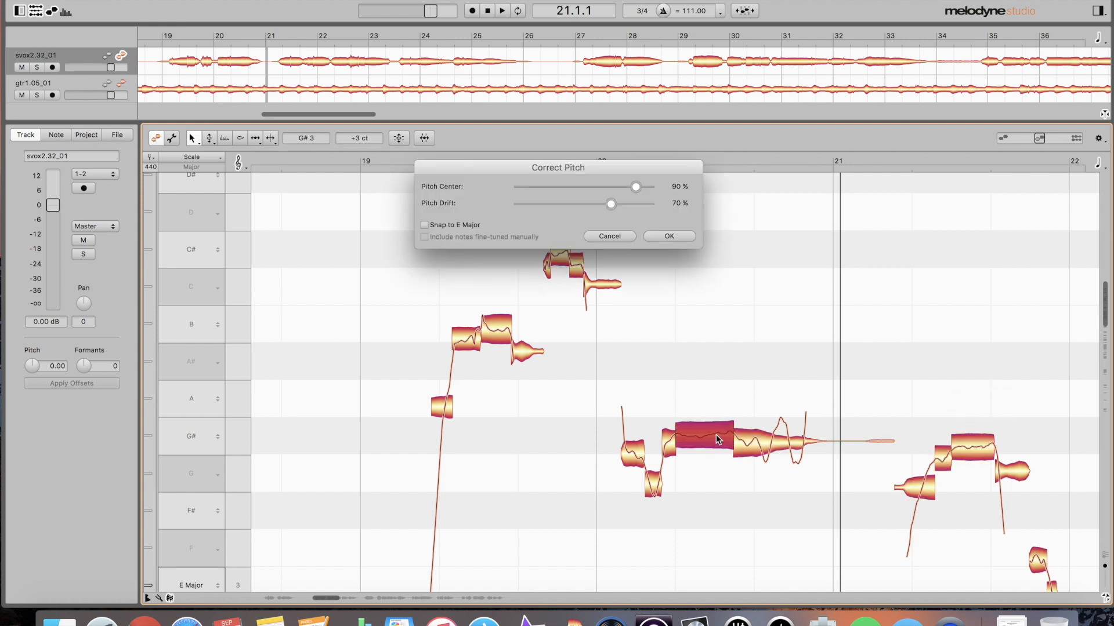
left_click(668, 236)
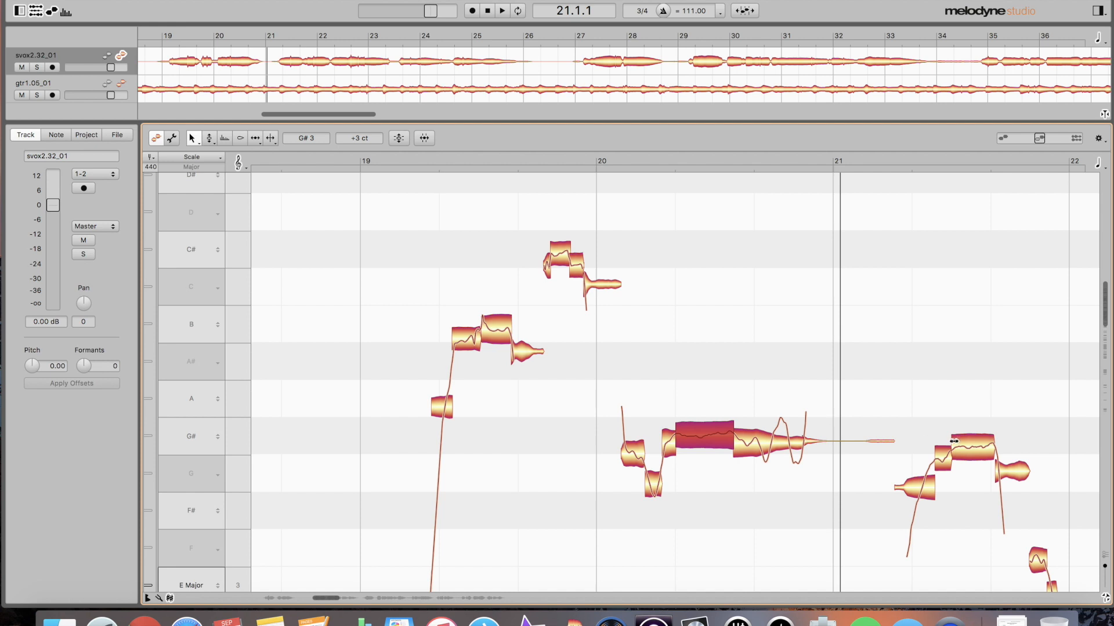
left_click(762, 438)
key("super+p")
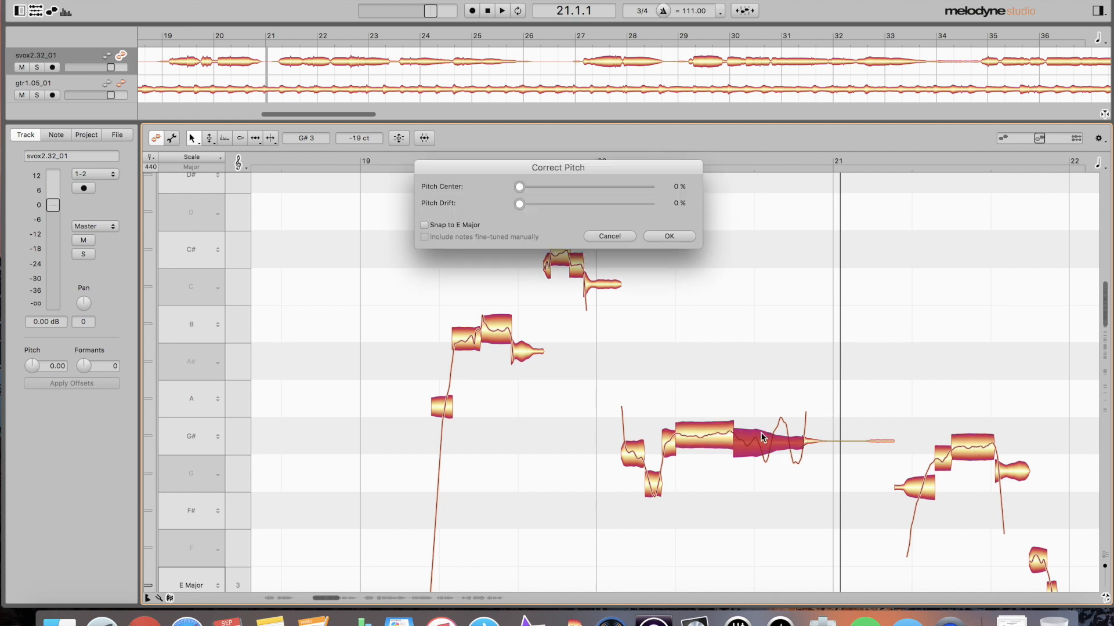
left_click_drag(529, 184, 637, 191)
left_click_drag(520, 204, 611, 207)
left_click(668, 237)
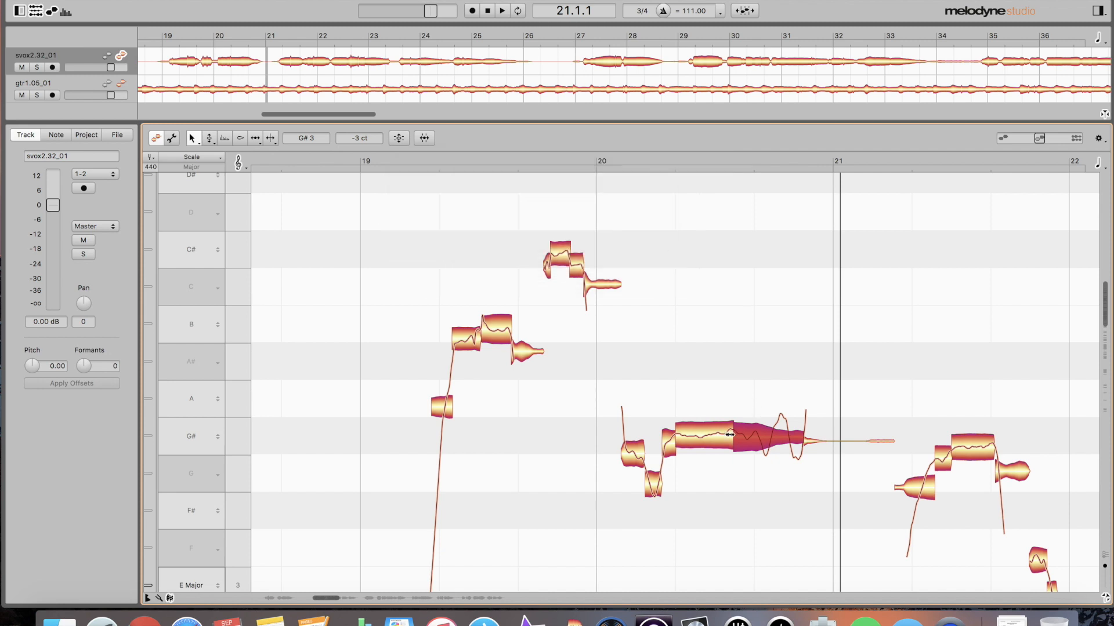
left_click(973, 444)
key("super+p")
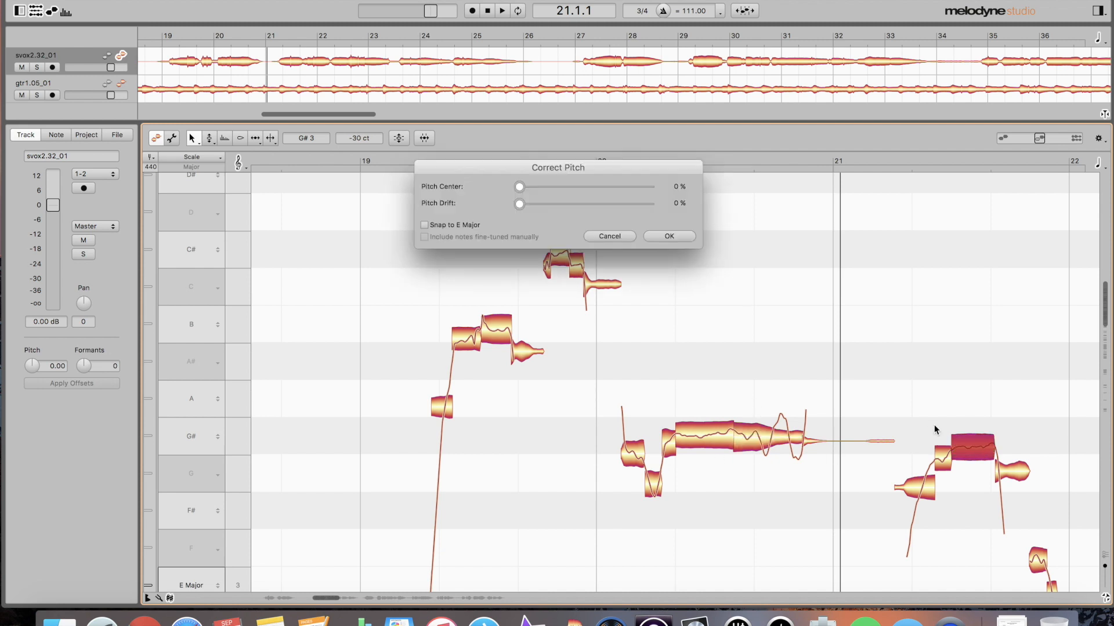
left_click_drag(537, 187, 635, 195)
left_click_drag(521, 203, 610, 212)
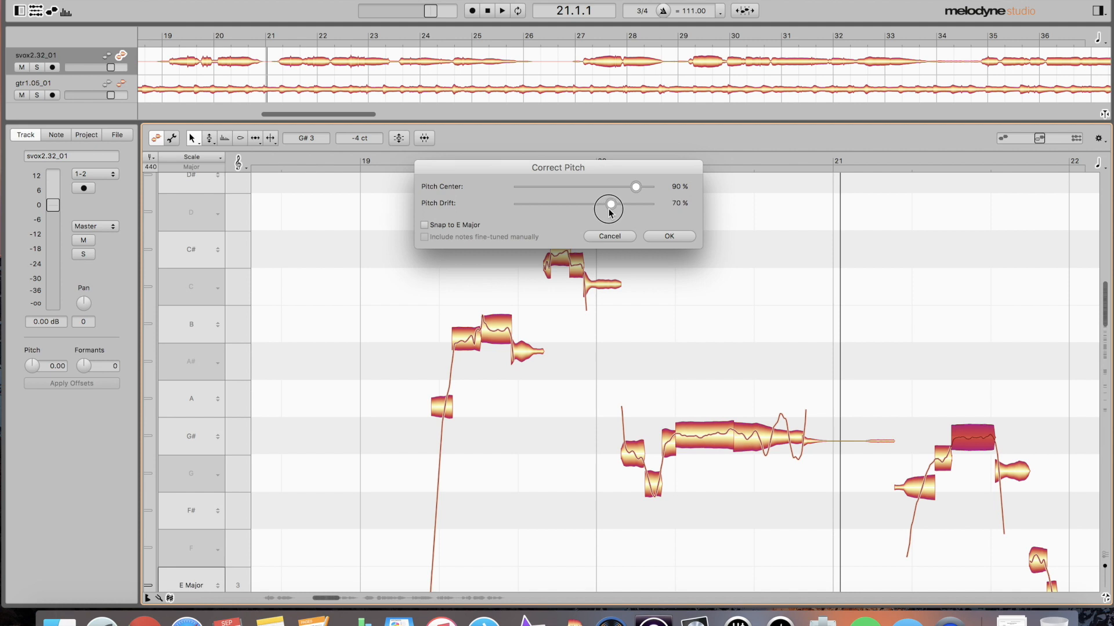
left_click(669, 236)
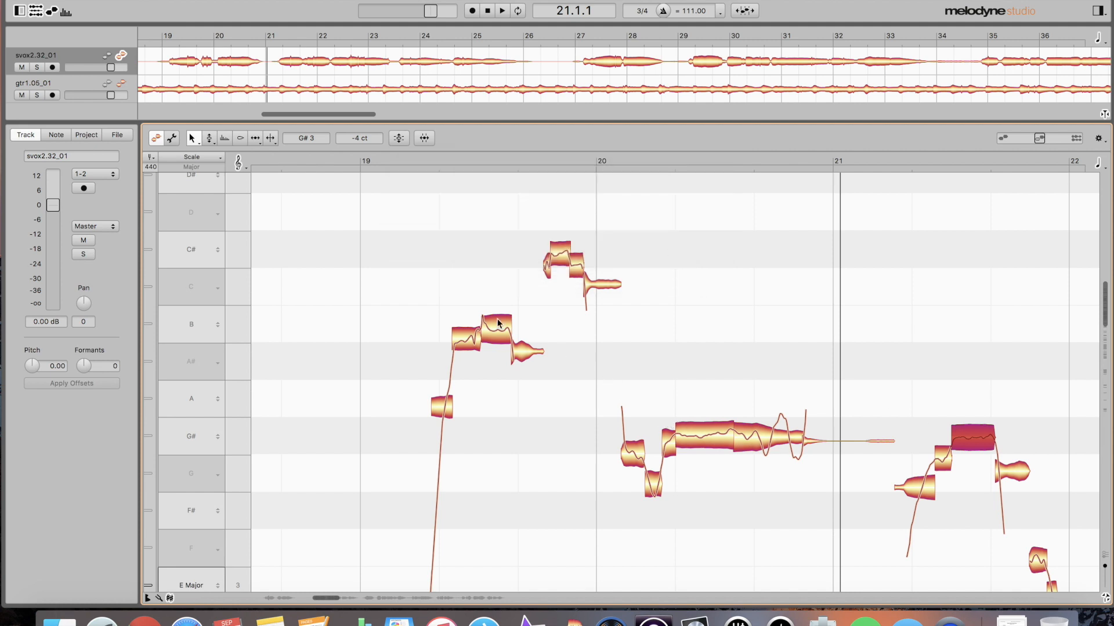
double_click(412, 283)
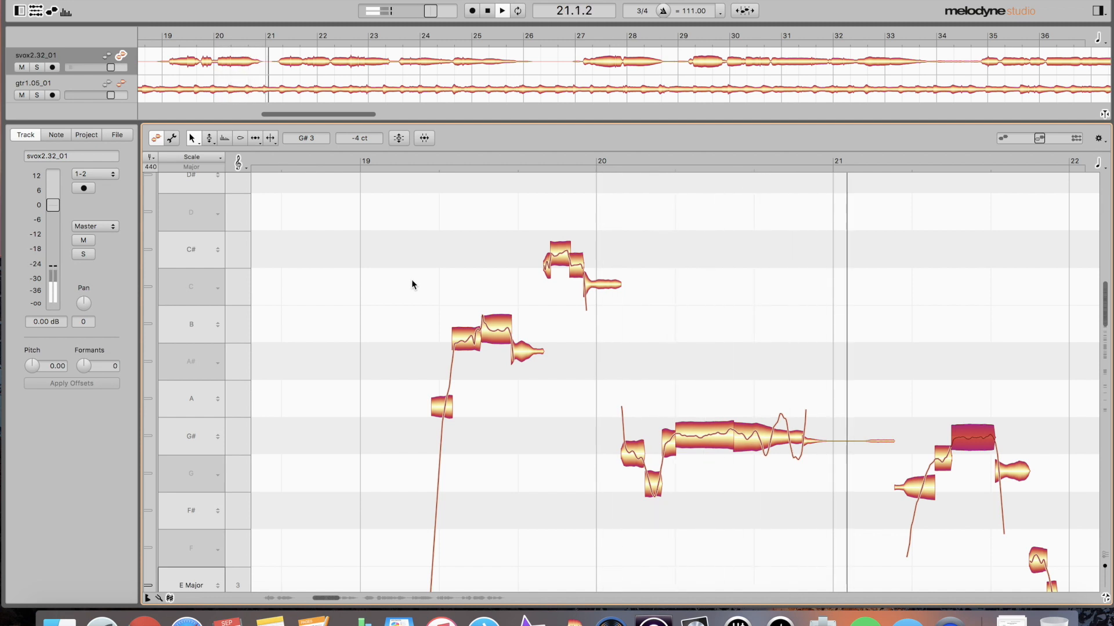
key("space")
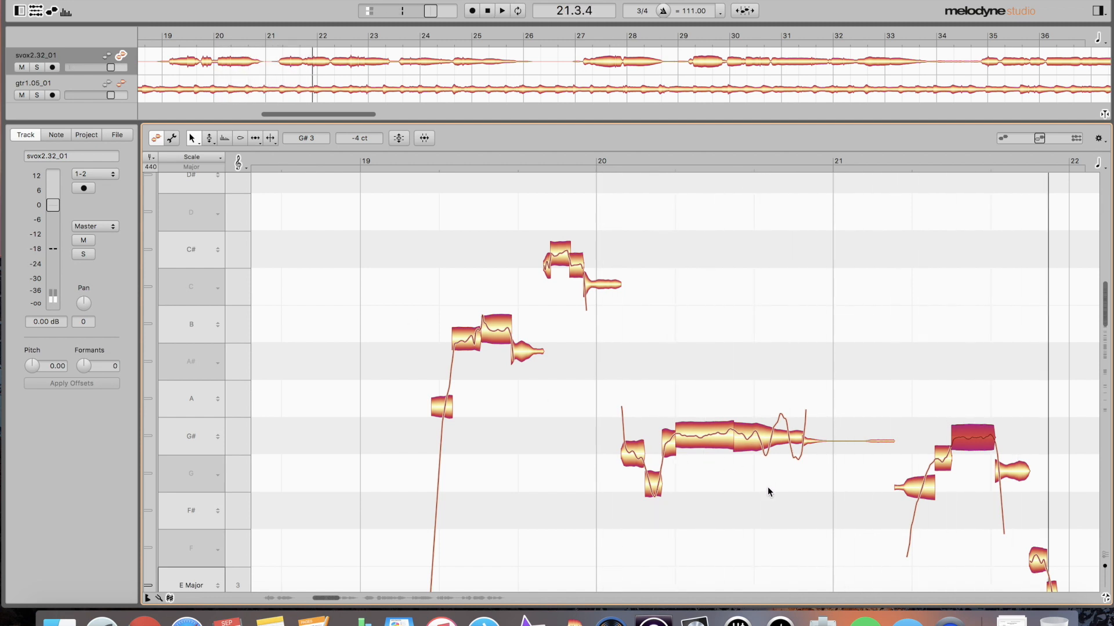
- Split the note just after bar 20, raise the small fragment slightly, and audition from bar 19
left_click(626, 448)
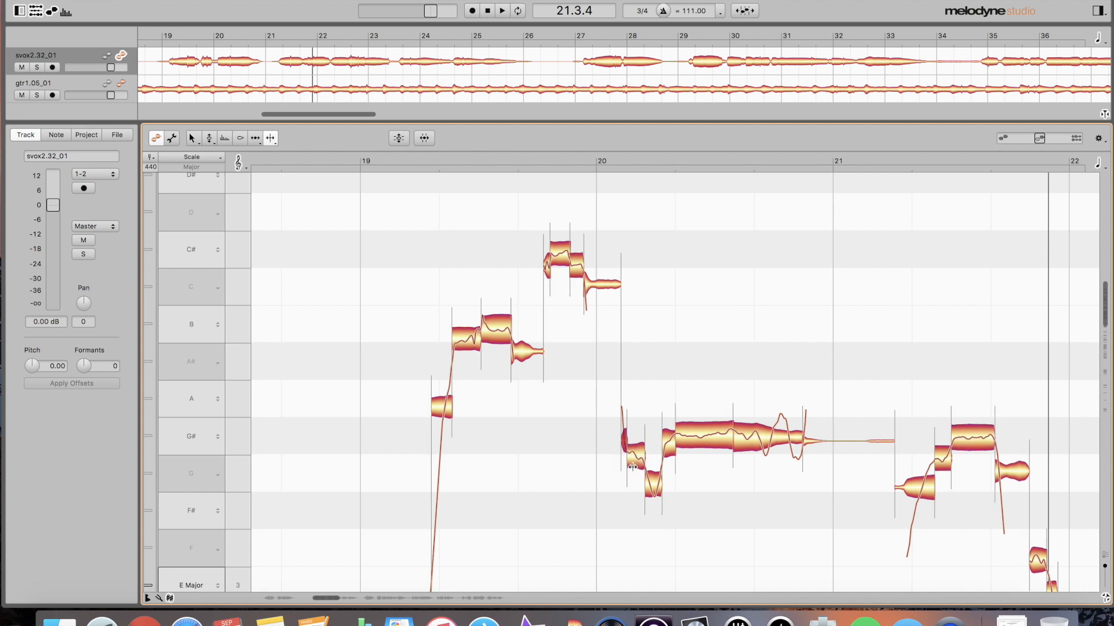
double_click(627, 468)
left_click(636, 463)
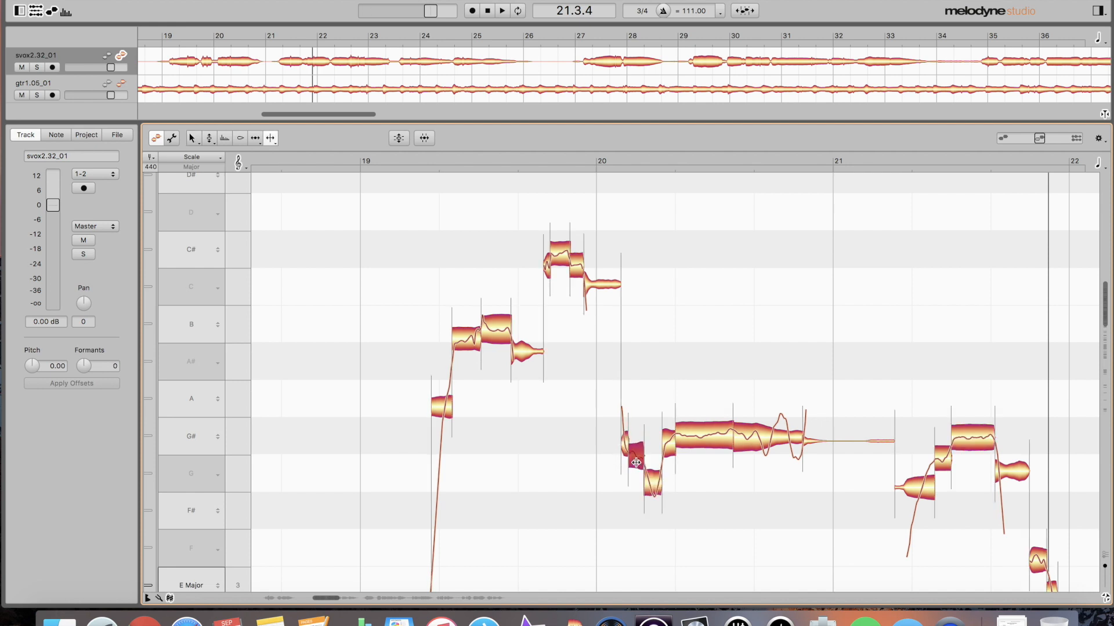
left_click_drag(638, 462, 634, 457)
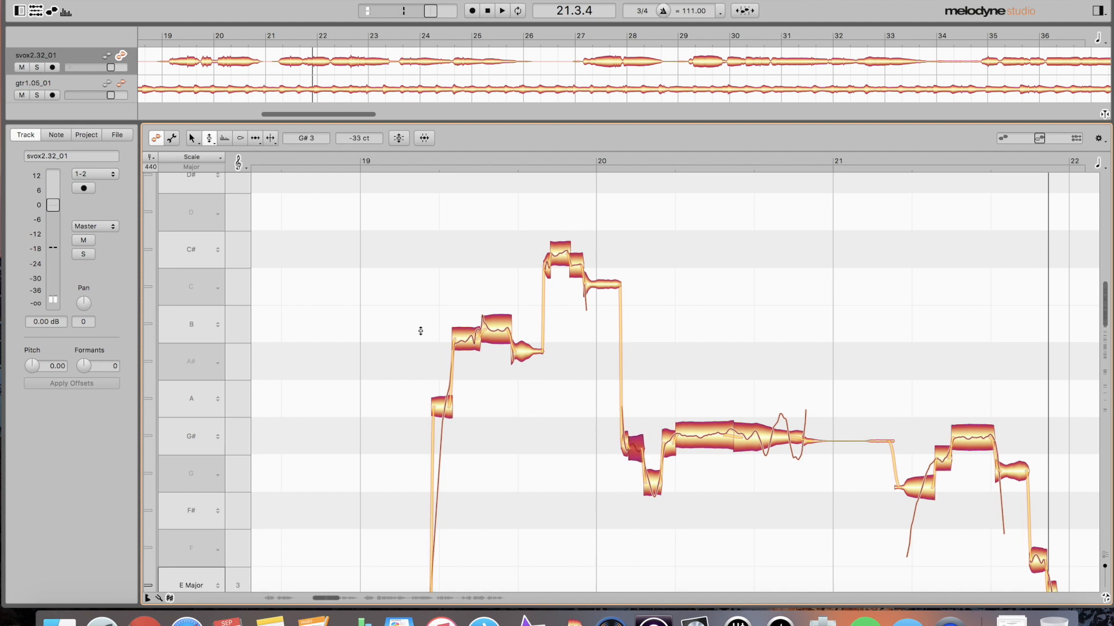
double_click(391, 322)
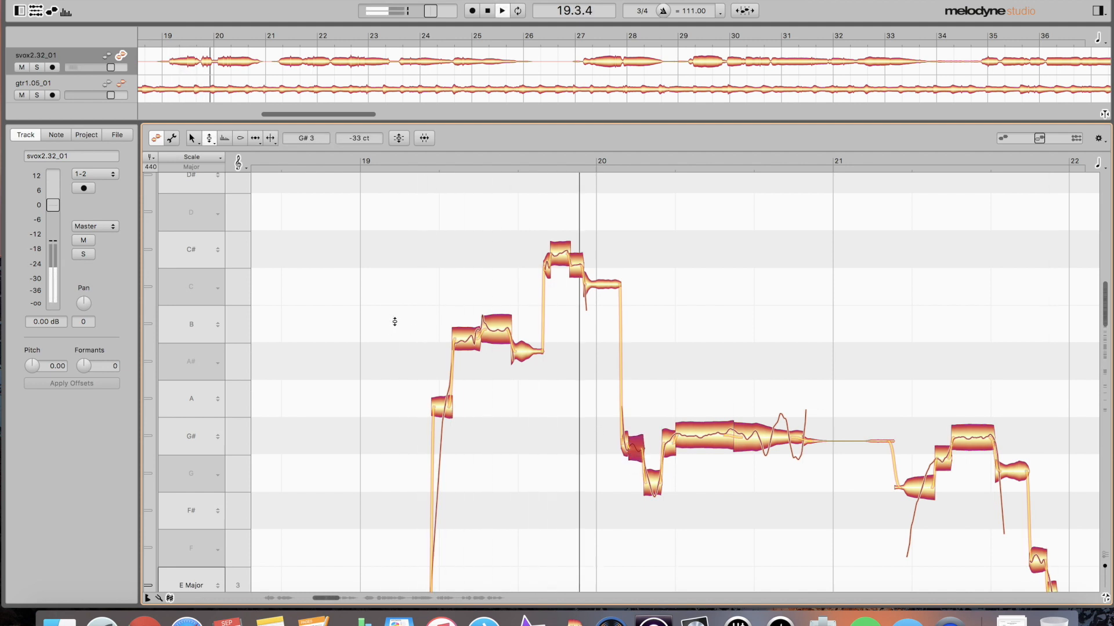
key("space")
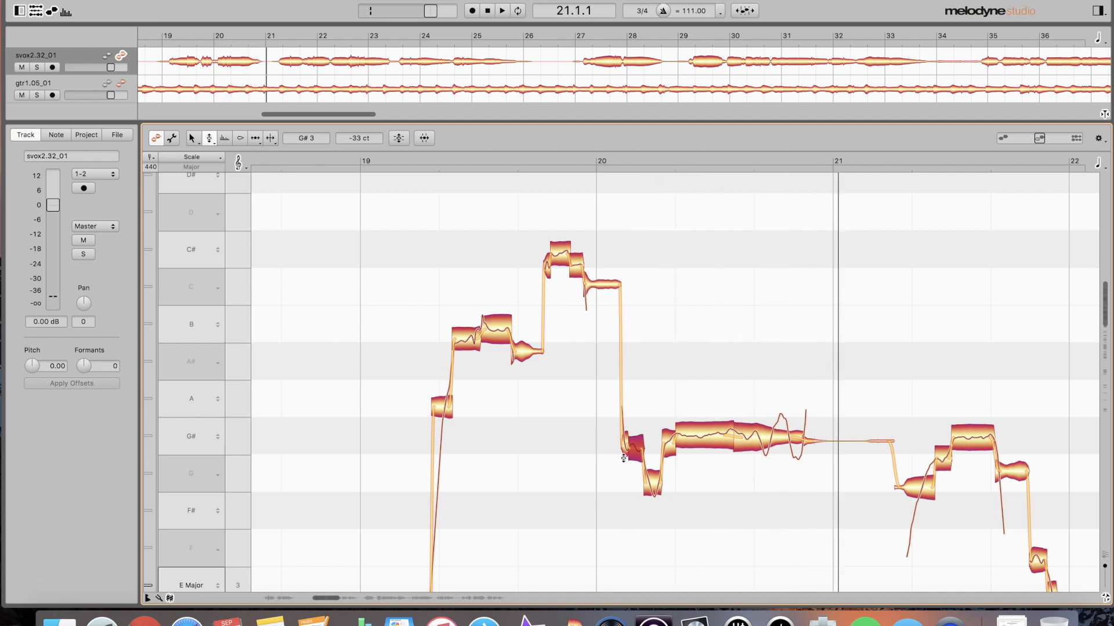
- Try the G fragment up at G#, audition from bar 19, then move it back to G
left_click_drag(654, 489, 653, 450)
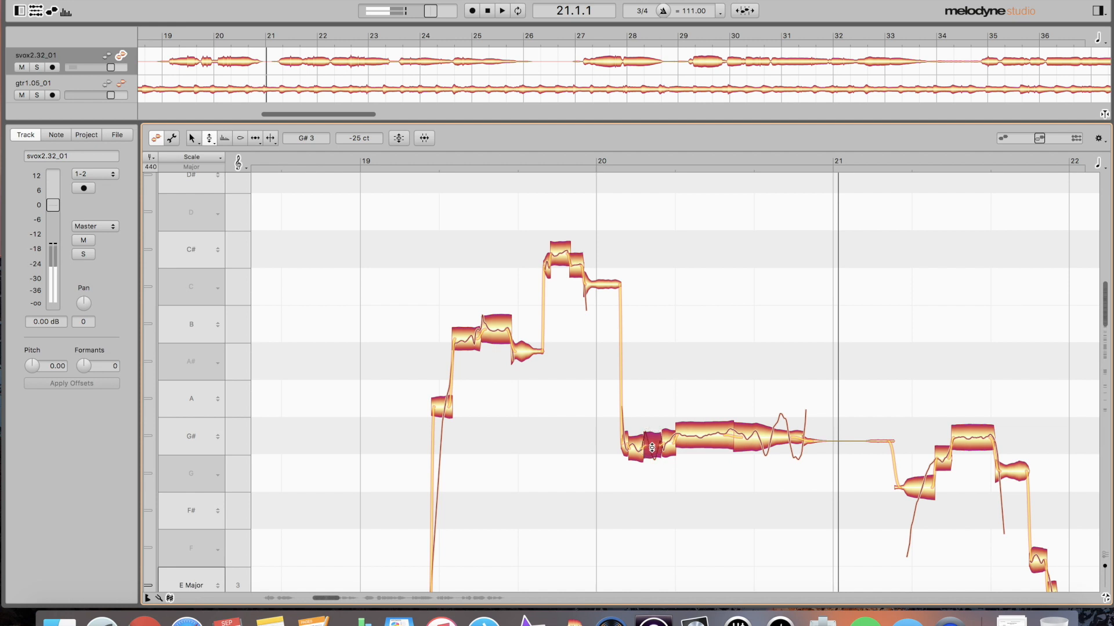
left_click(383, 312)
key("space")
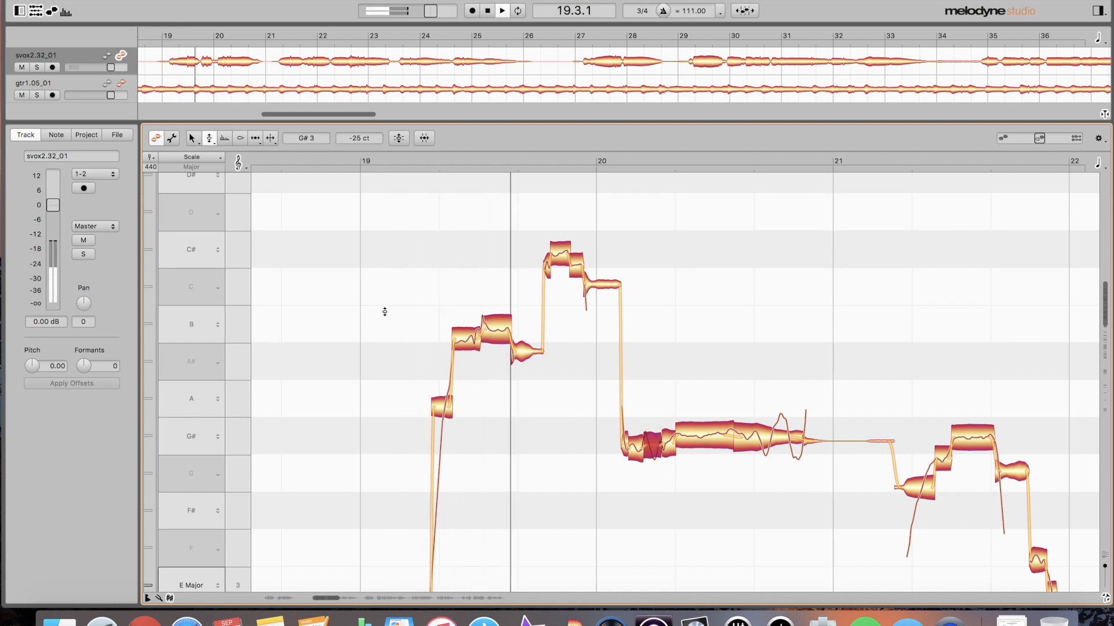
key("space")
left_click(388, 312)
key("space")
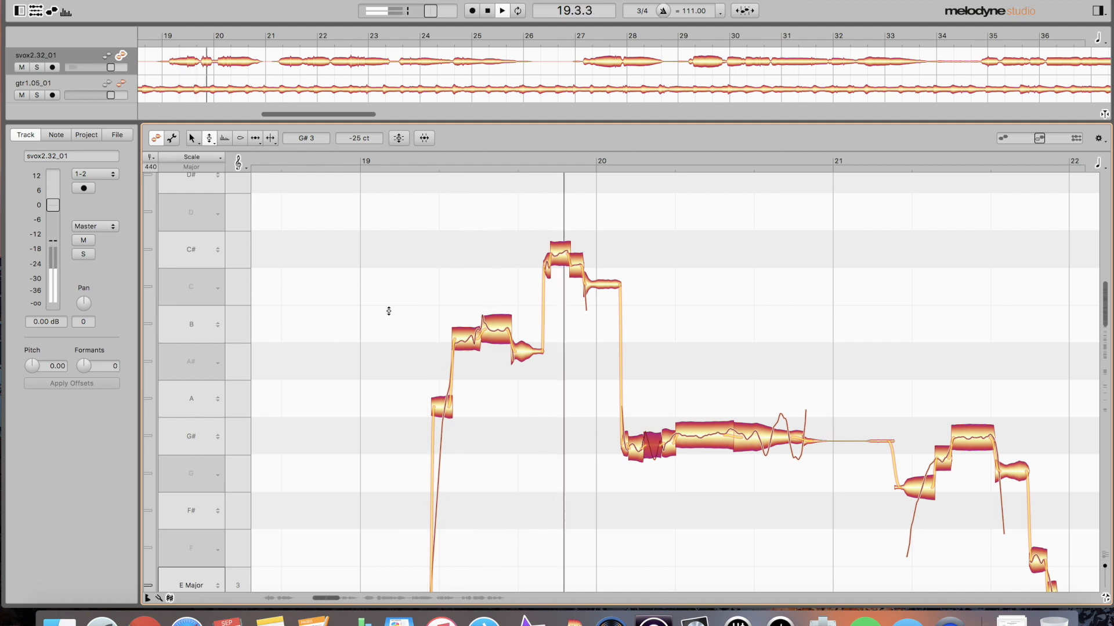
key("space")
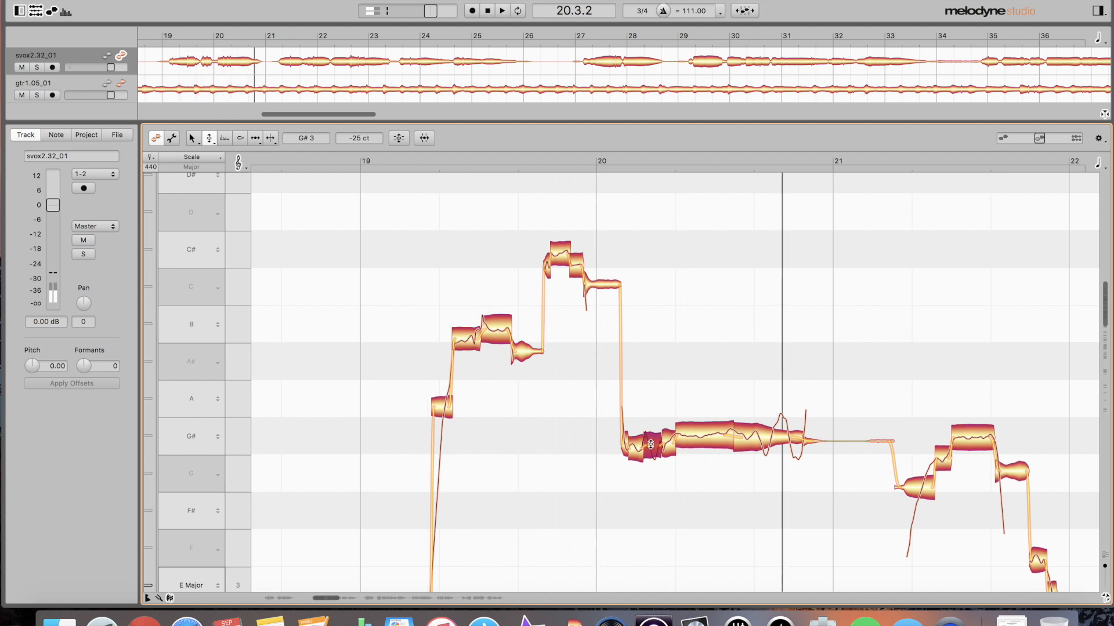
left_click_drag(653, 446, 654, 483)
- Correct the small G# fragment with 90% pitch centre and 70% drift, then audition it
left_click(679, 445)
left_click(665, 445)
left_click(638, 444)
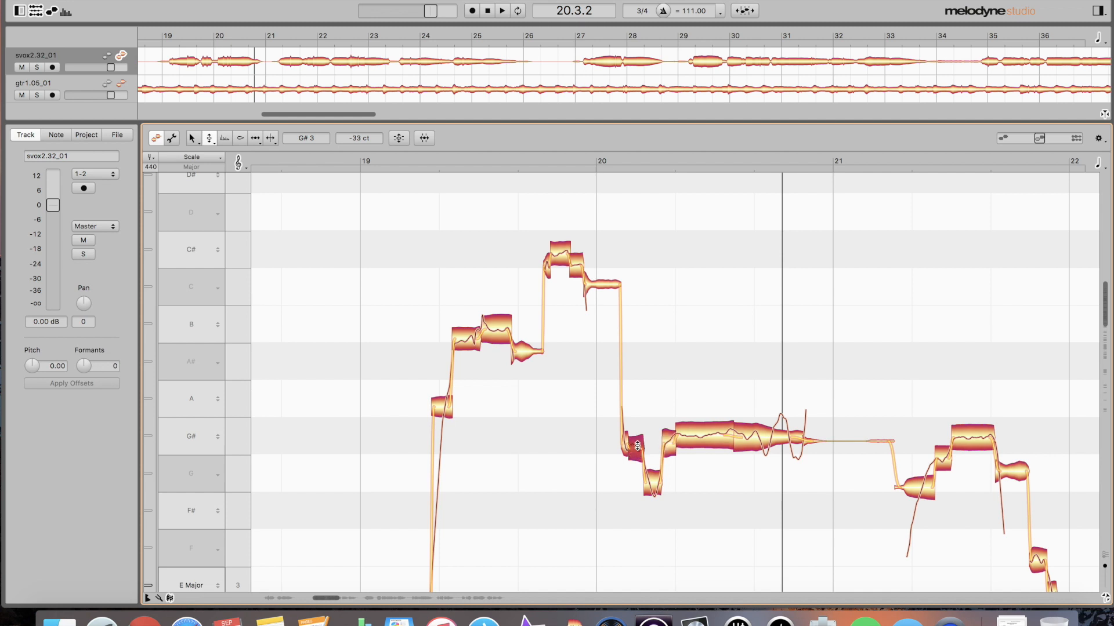
key("super+p")
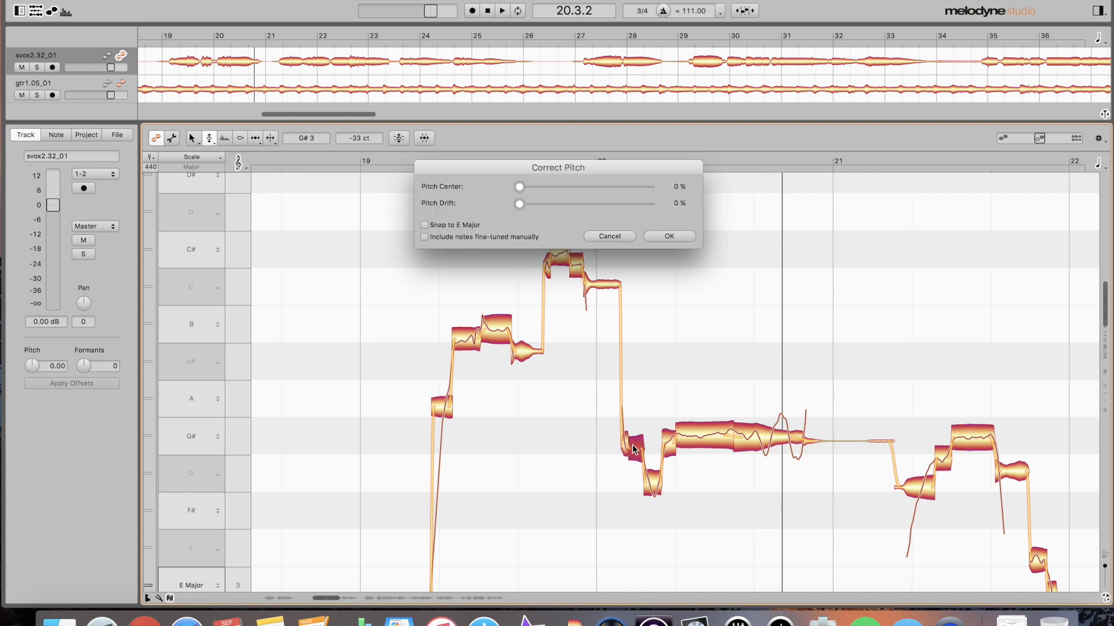
left_click(636, 187)
left_click_drag(516, 205, 605, 205)
left_click(670, 236)
key("space")
left_click(395, 286)
key("space")
key("space")
key("space")
key("space")
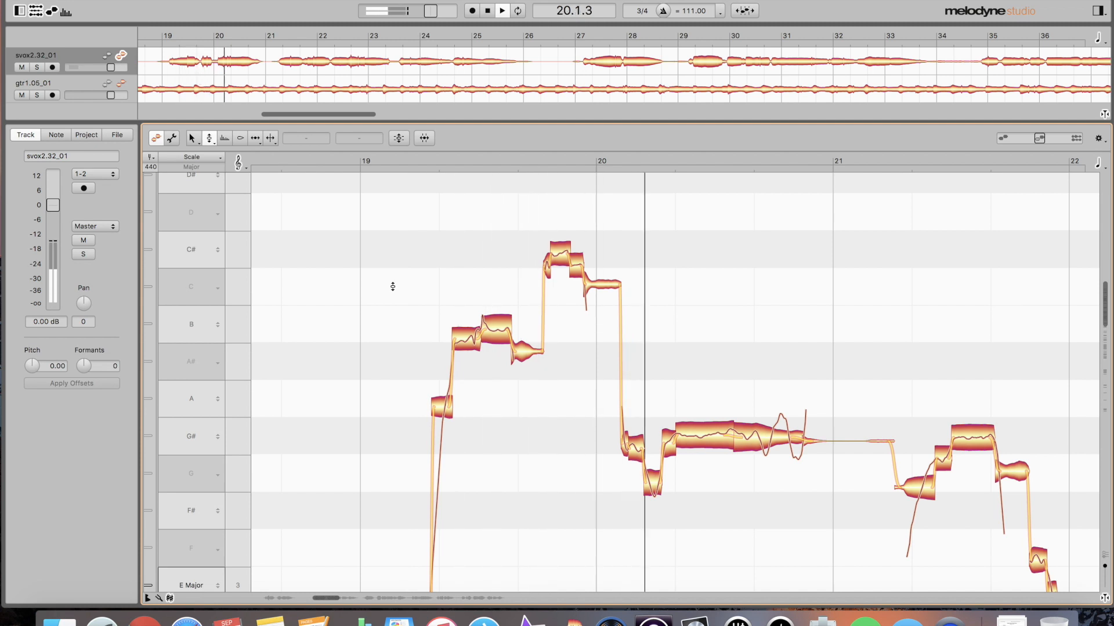
key("space")
scroll(667, 337, "left", 2)
scroll(667, 337, "right", 5)
scroll(752, 393, "down", 6)
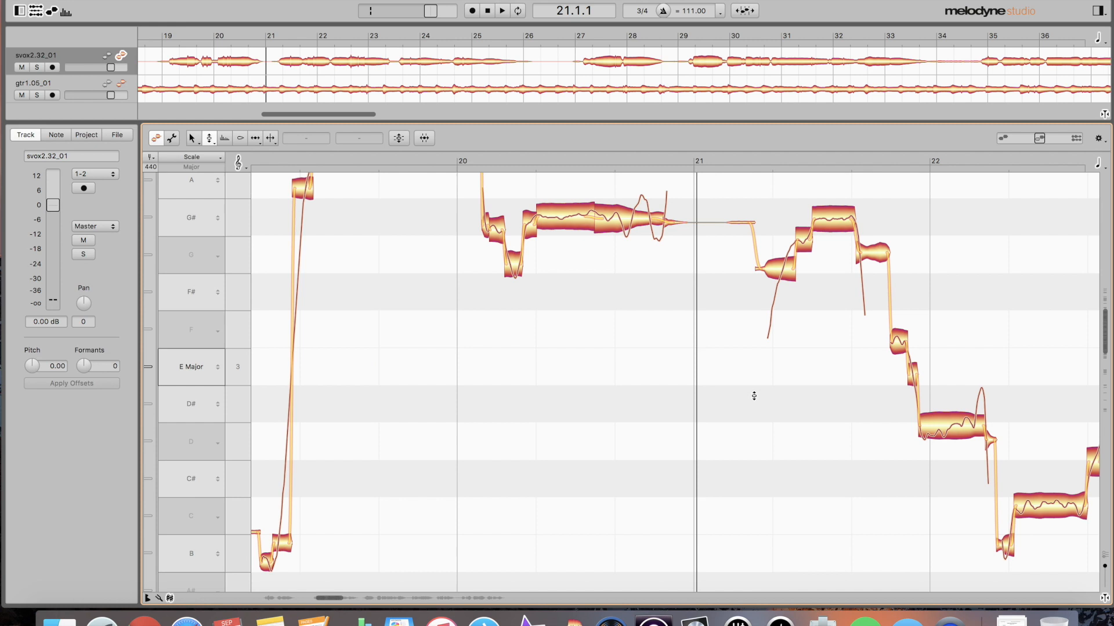
scroll(754, 396, "up", 4)
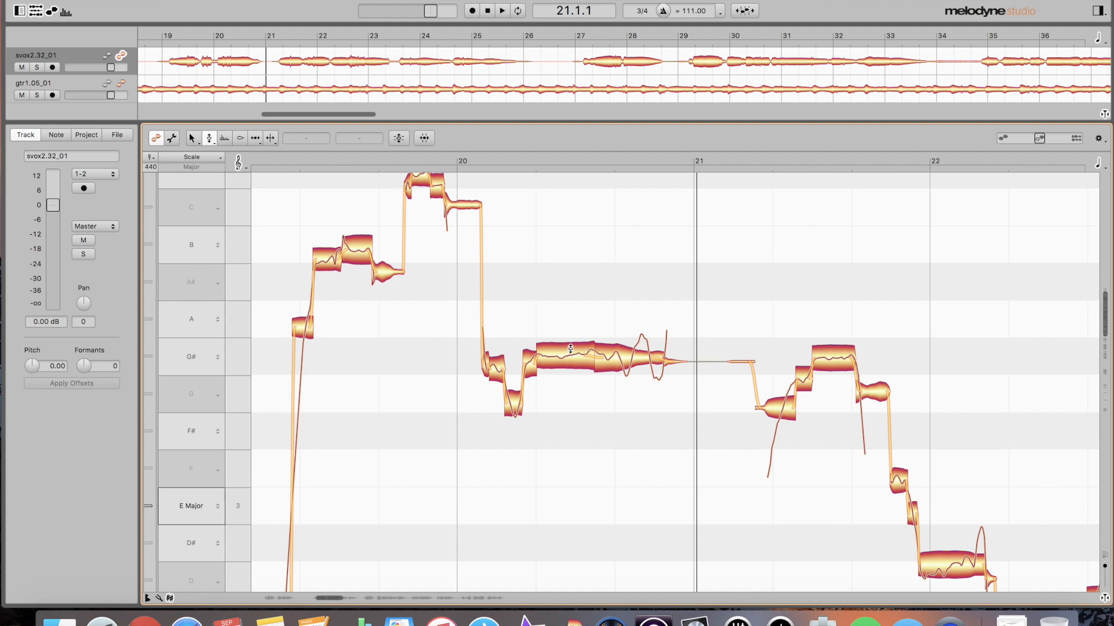
left_click(532, 361)
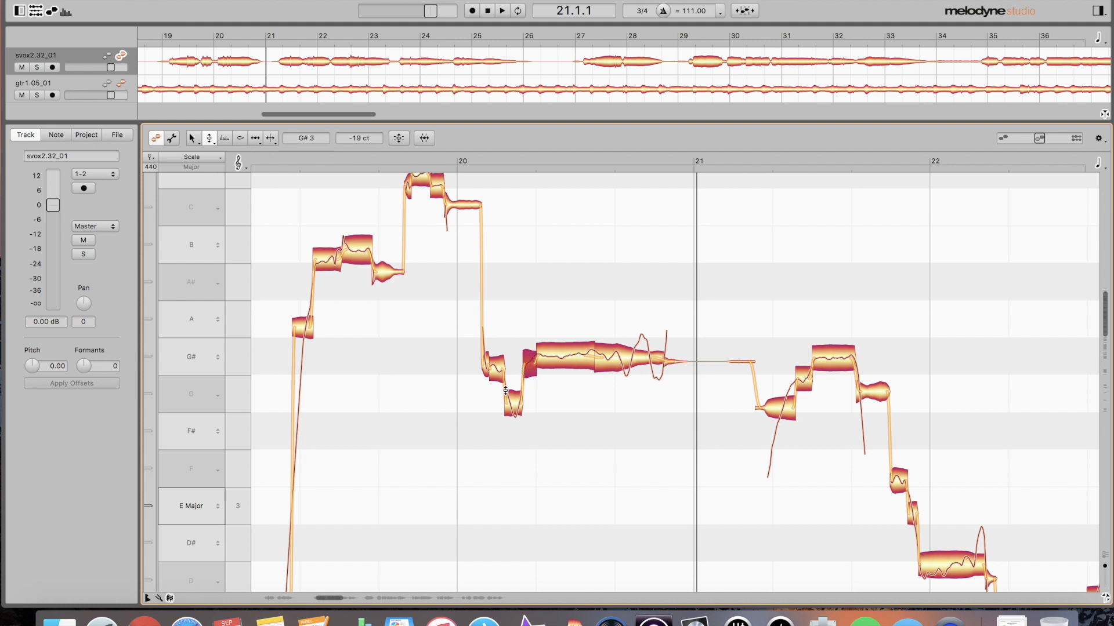
left_click(509, 395, "shift")
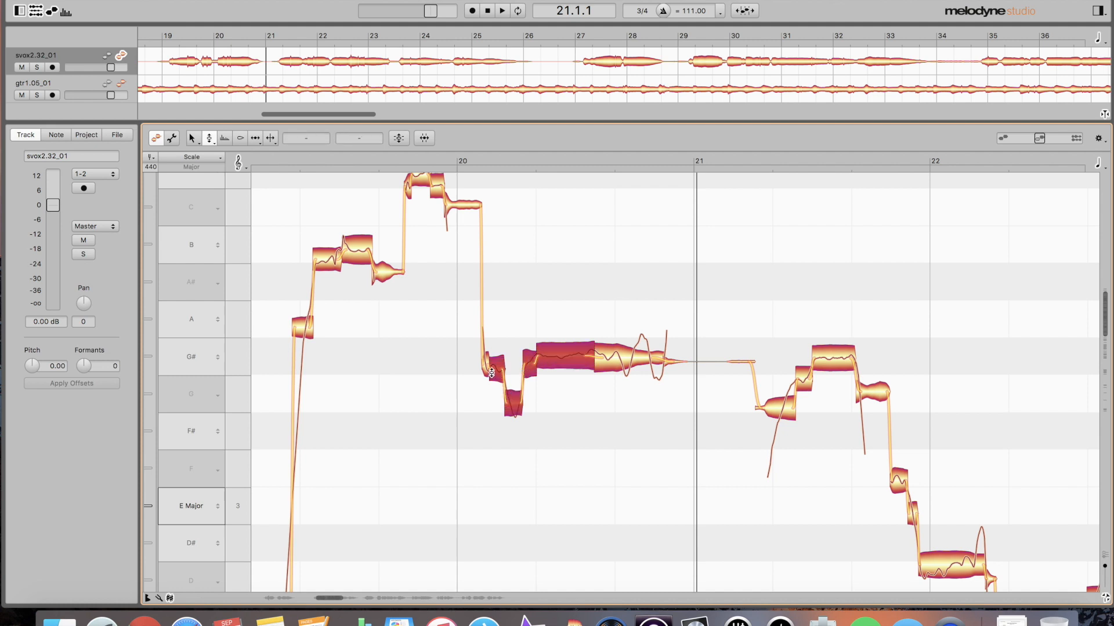
left_click(525, 300)
left_click(533, 365)
left_click(513, 398)
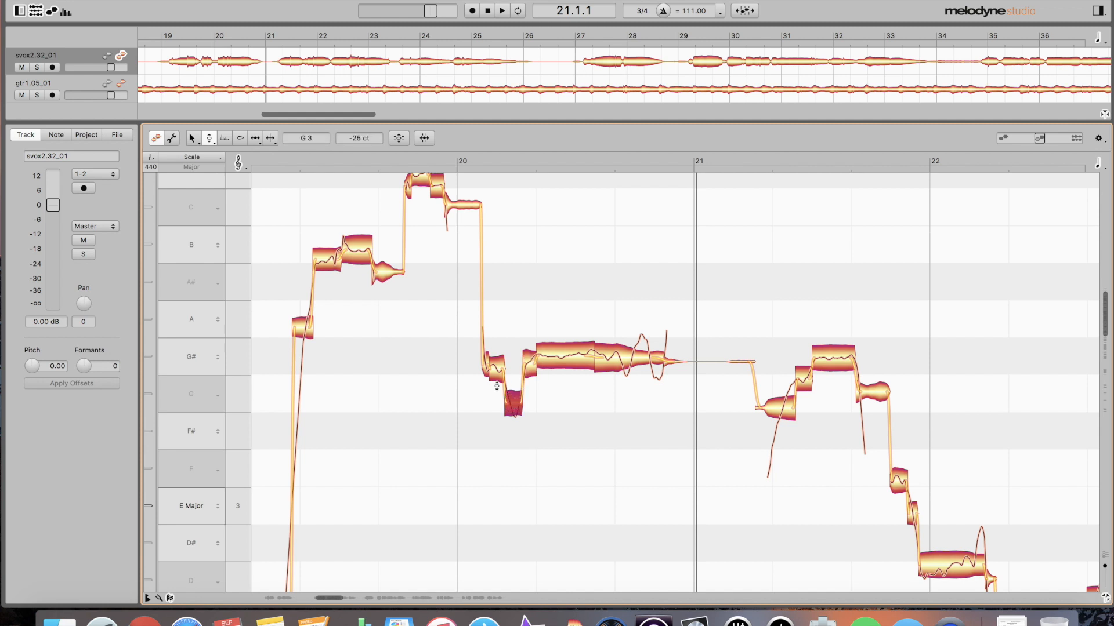
left_click(485, 363)
left_click(459, 209)
left_click(408, 190)
left_click(435, 190)
left_click(383, 277)
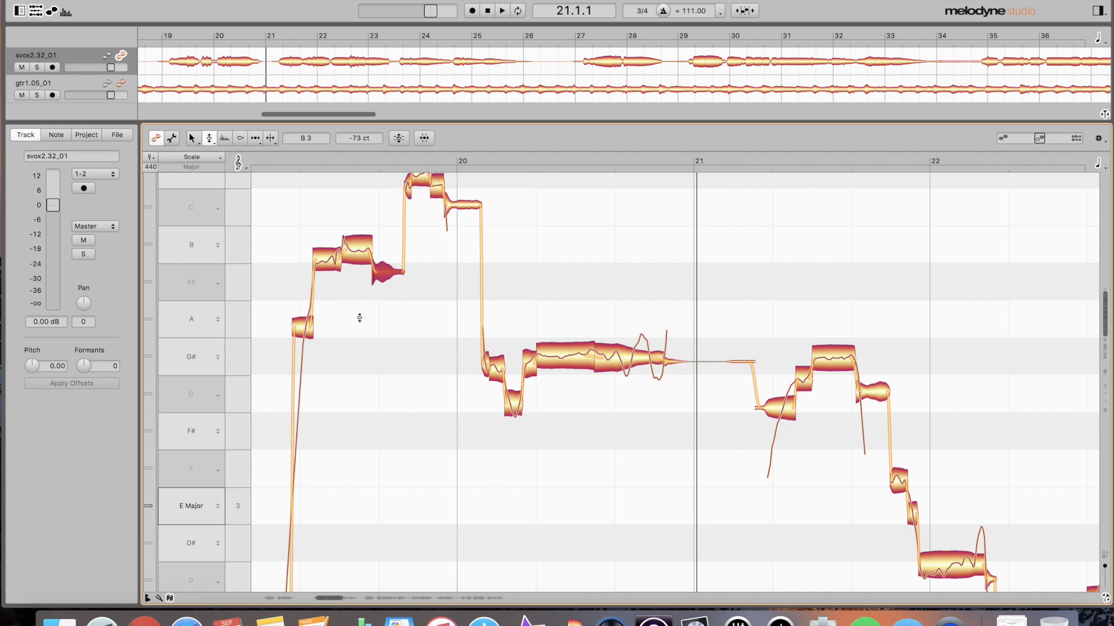
left_click(323, 260)
key("Down")
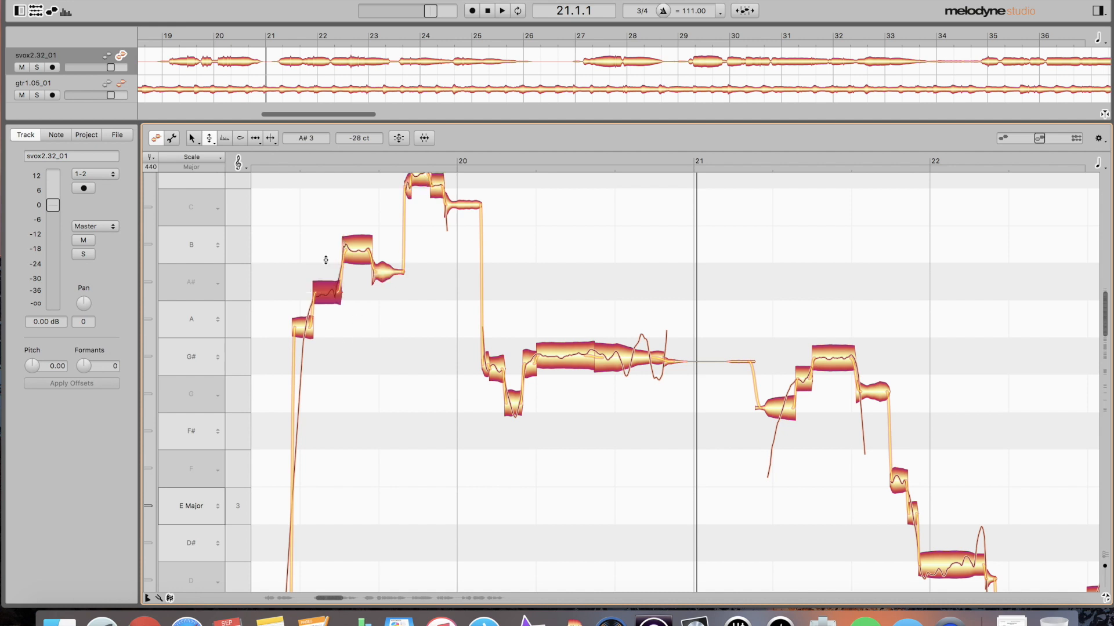
scroll(339, 296, "right", 1)
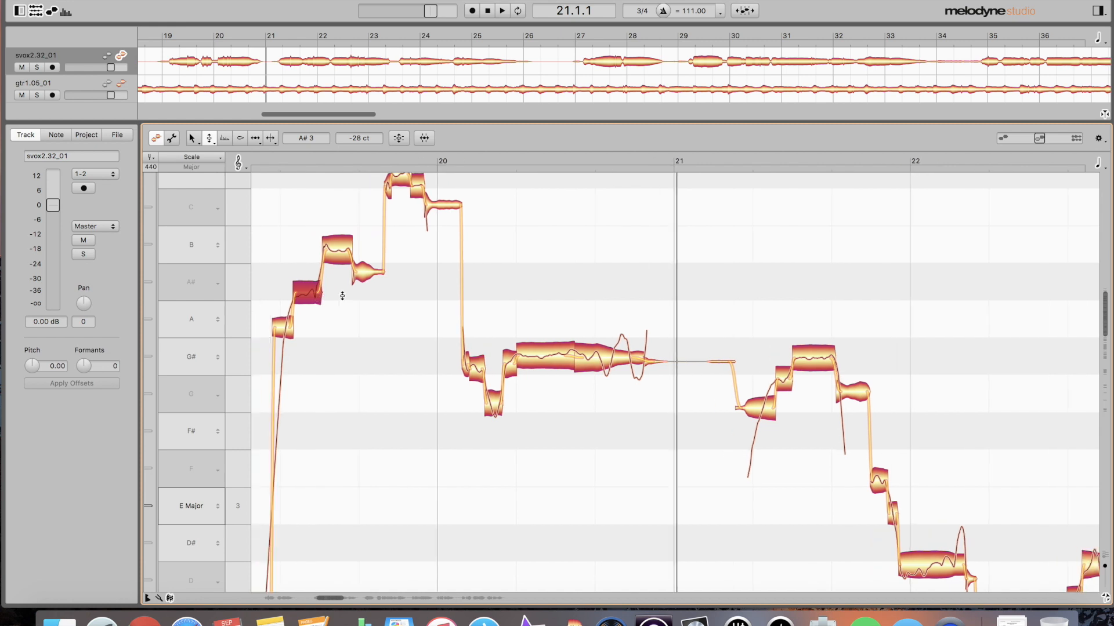
scroll(339, 296, "left", 2)
scroll(277, 312, "left", 1)
double_click(286, 311)
key("space")
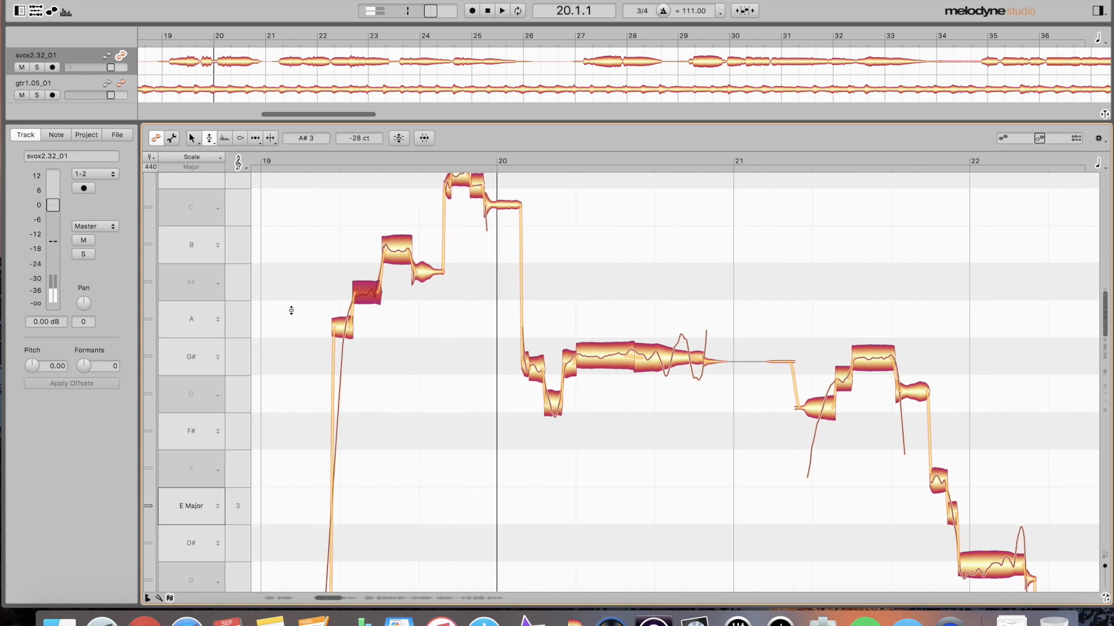
key("super+shift+z")
key("space")
left_click(285, 311)
double_click(284, 312)
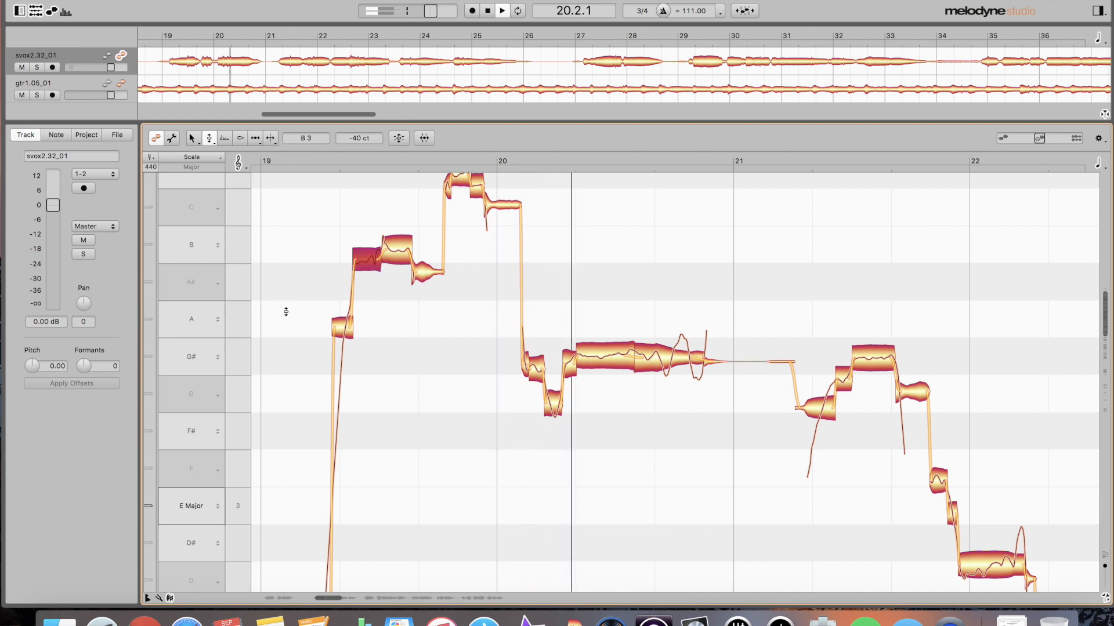
key("space")
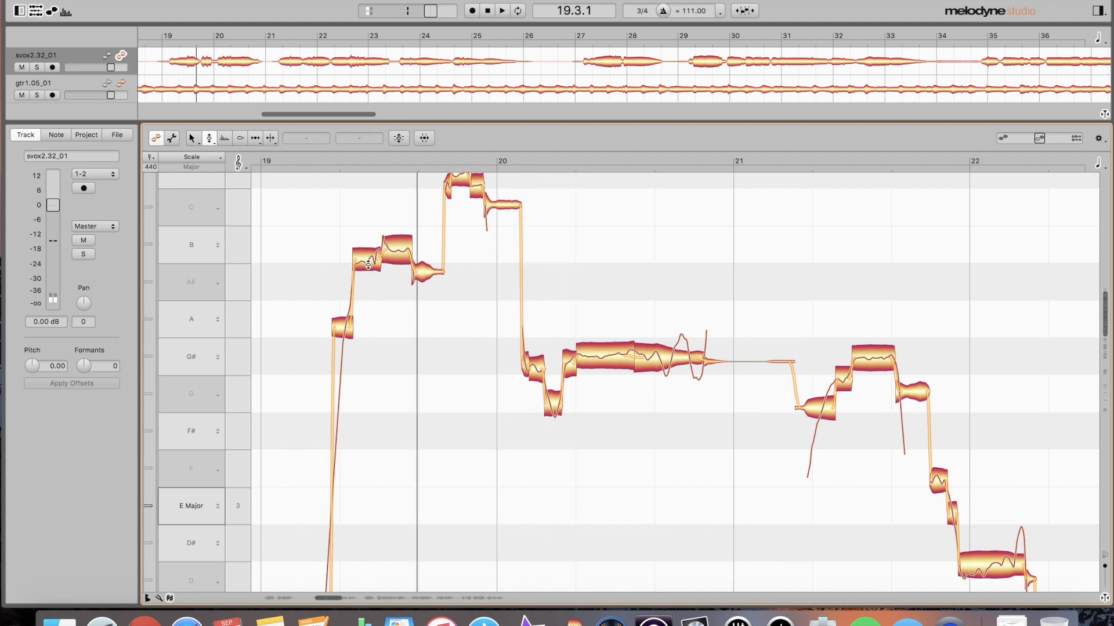
scroll(358, 315, "up", 2)
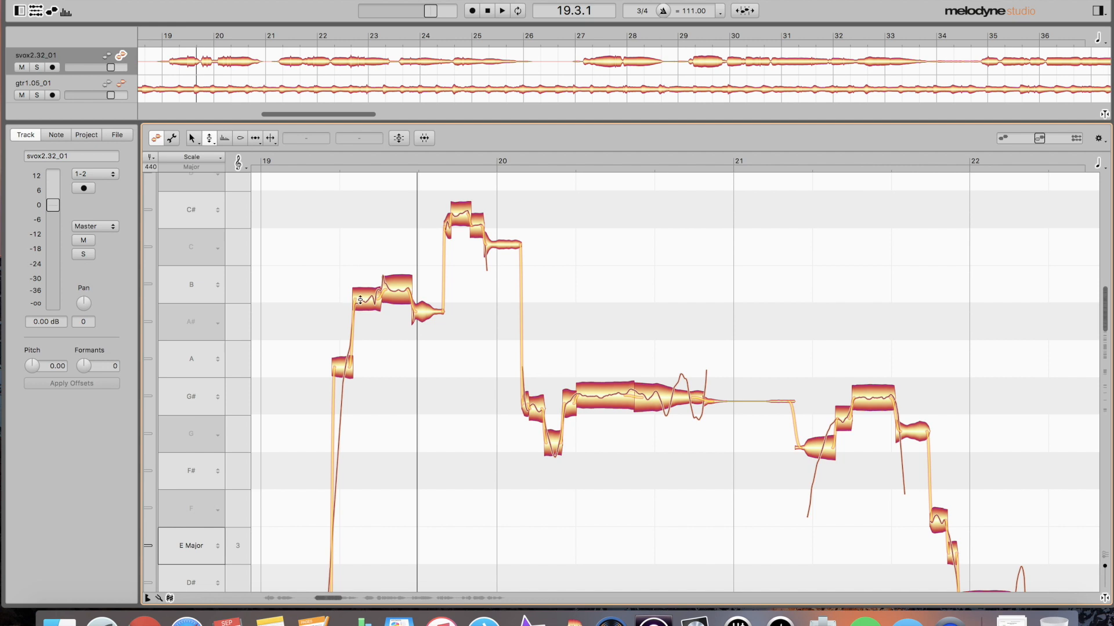
- Compare the short note after bar 19 at A#3 and B3 by ear, keeping it at B3
left_click(366, 302)
key("super+z")
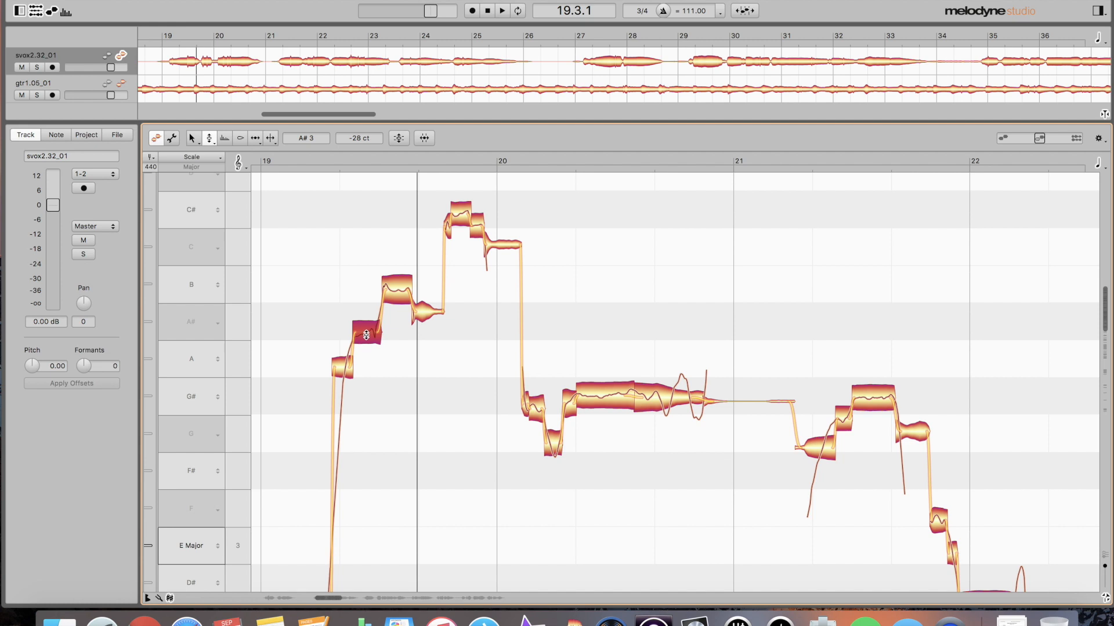
left_click_drag(366, 335, 367, 305)
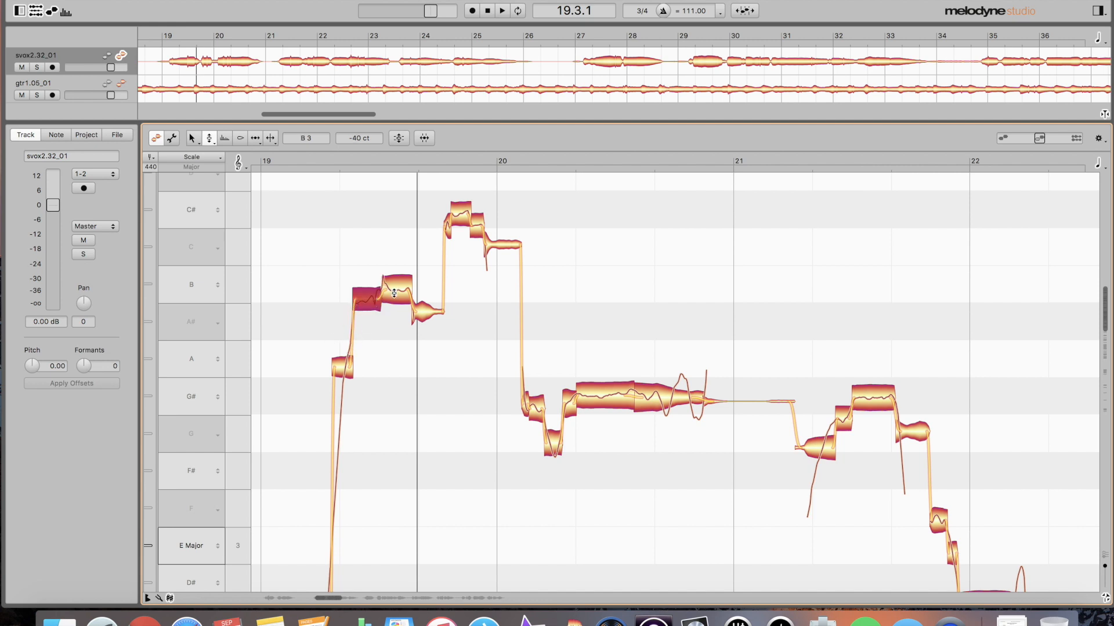
double_click(289, 279)
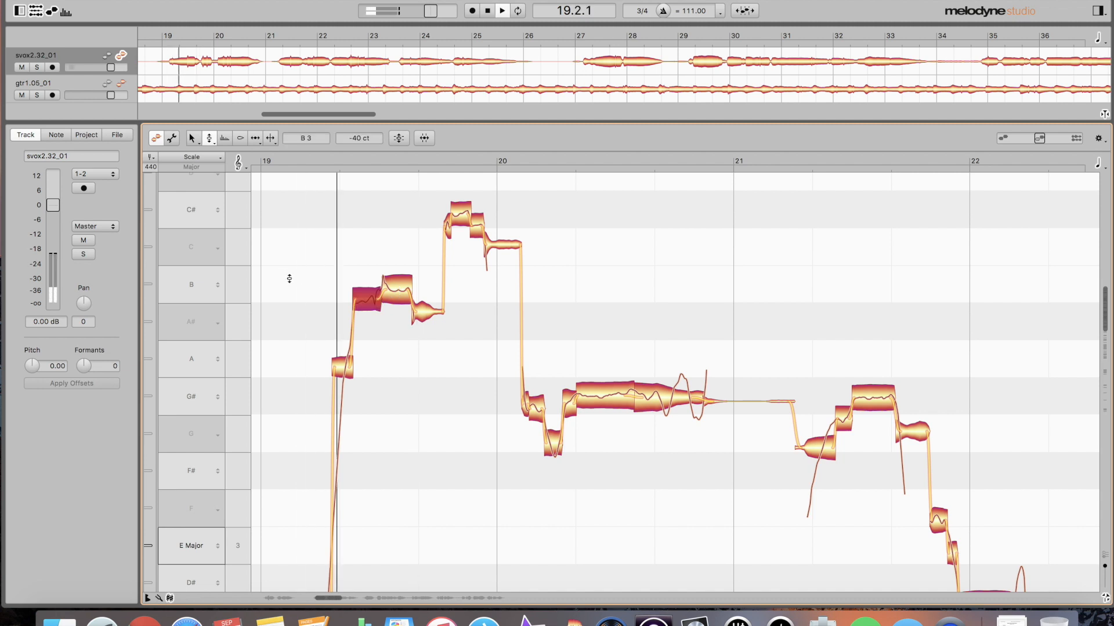
key("space")
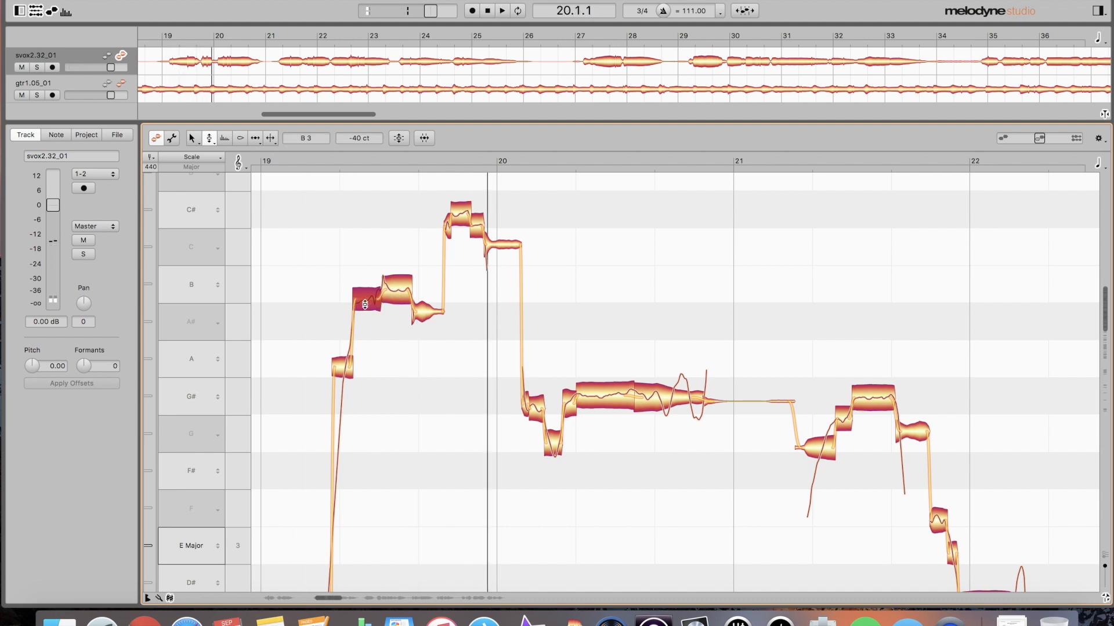
key("super+z")
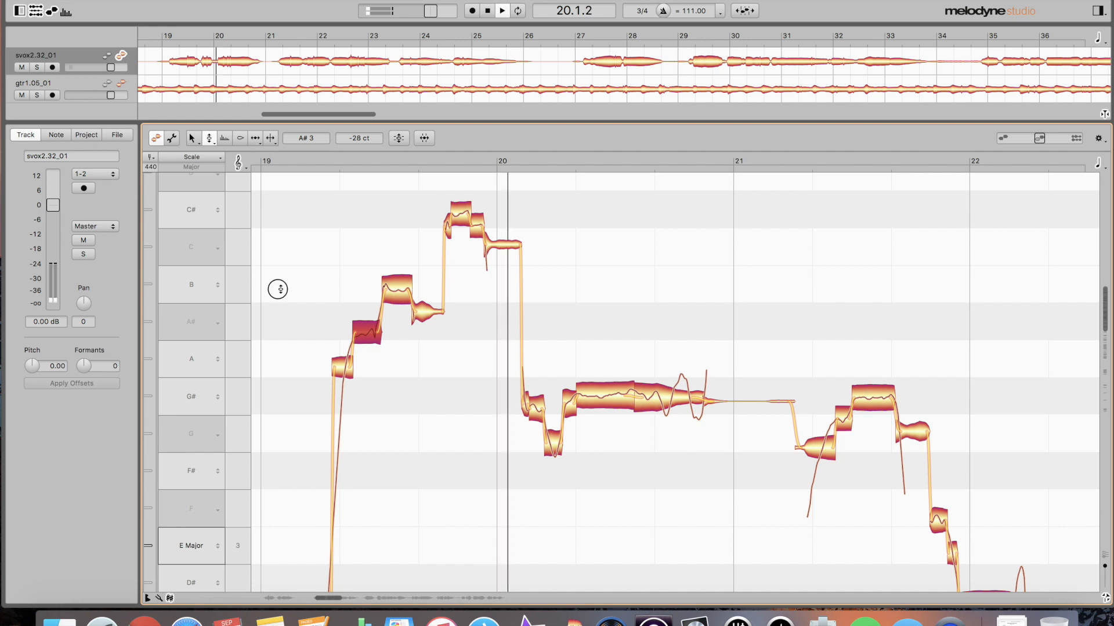
double_click(281, 290)
key("super+shift+z")
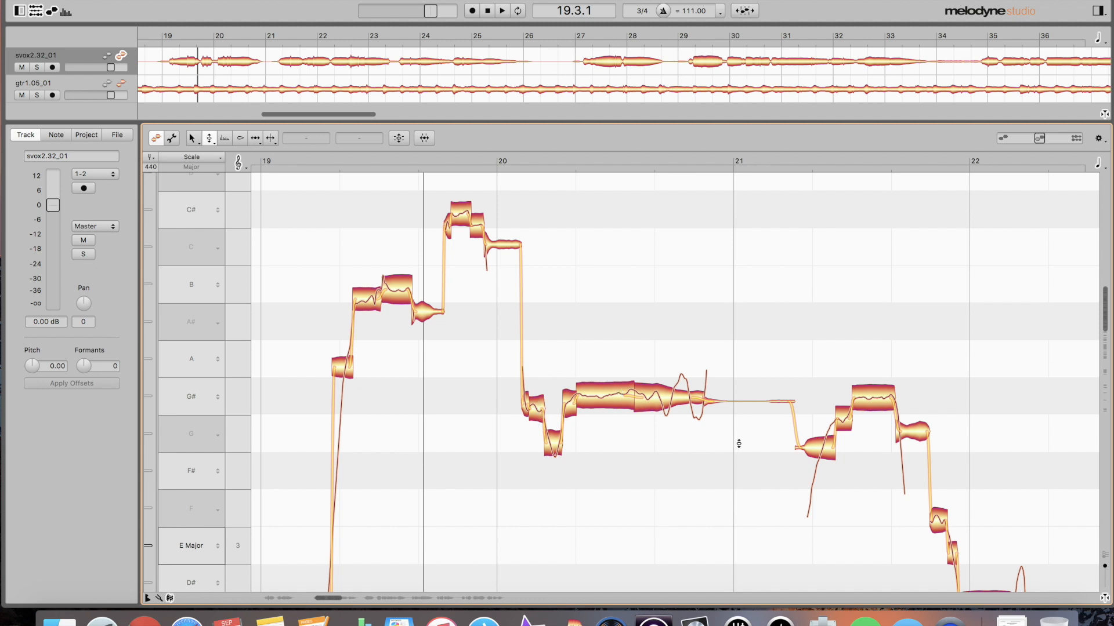
- Audition the phrase from a start point within bar 21
scroll(738, 444, "right", 5)
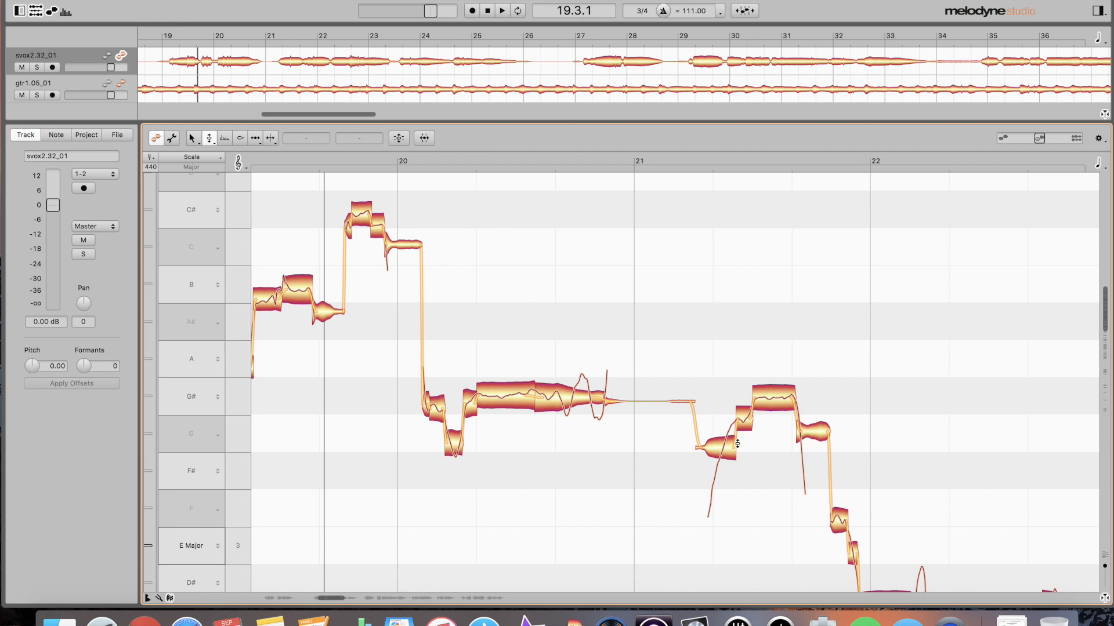
scroll(737, 443, "right", 5)
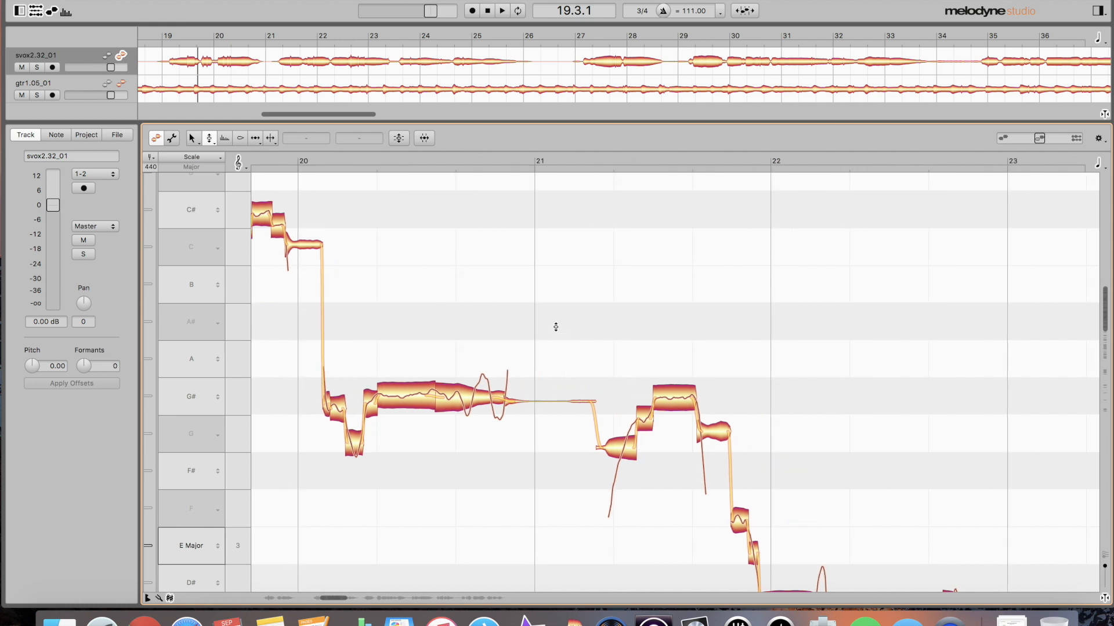
key("space")
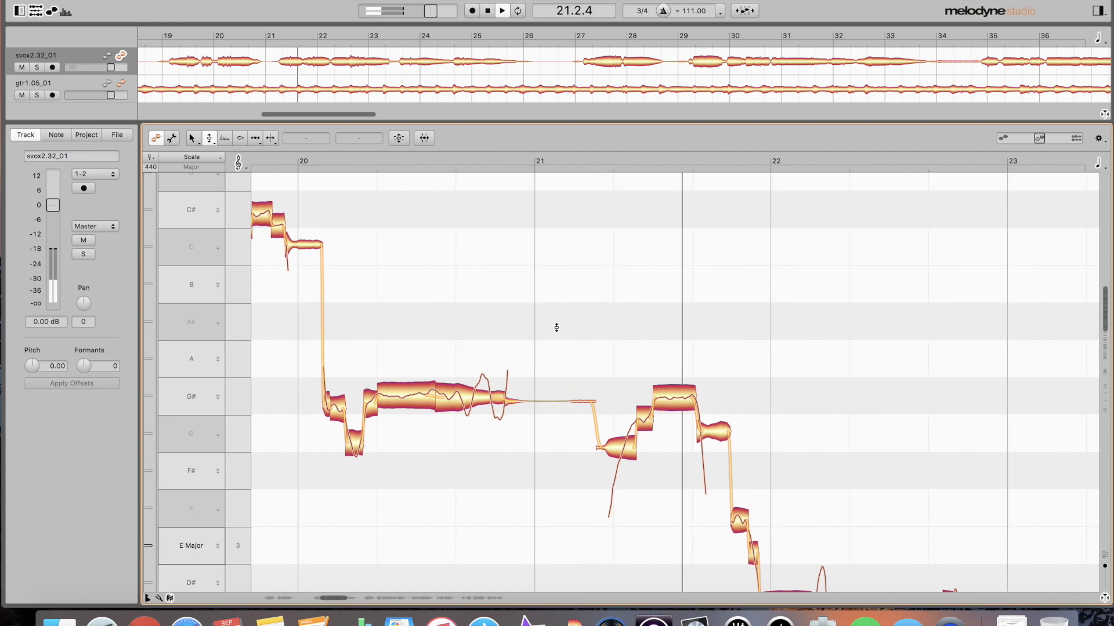
key("space")
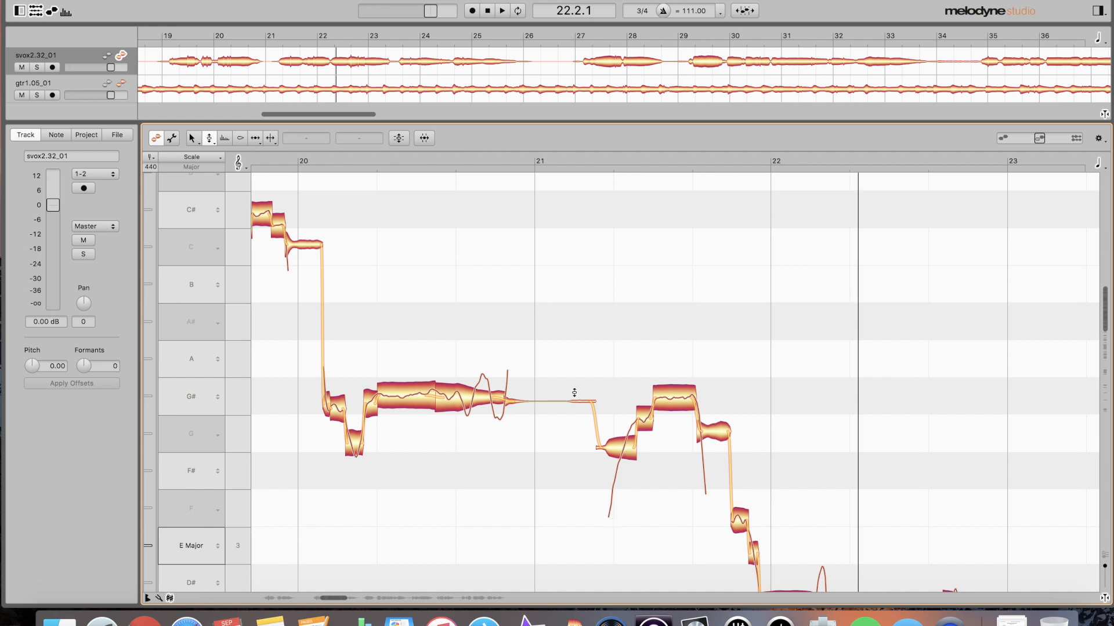
key("space")
double_click(561, 350)
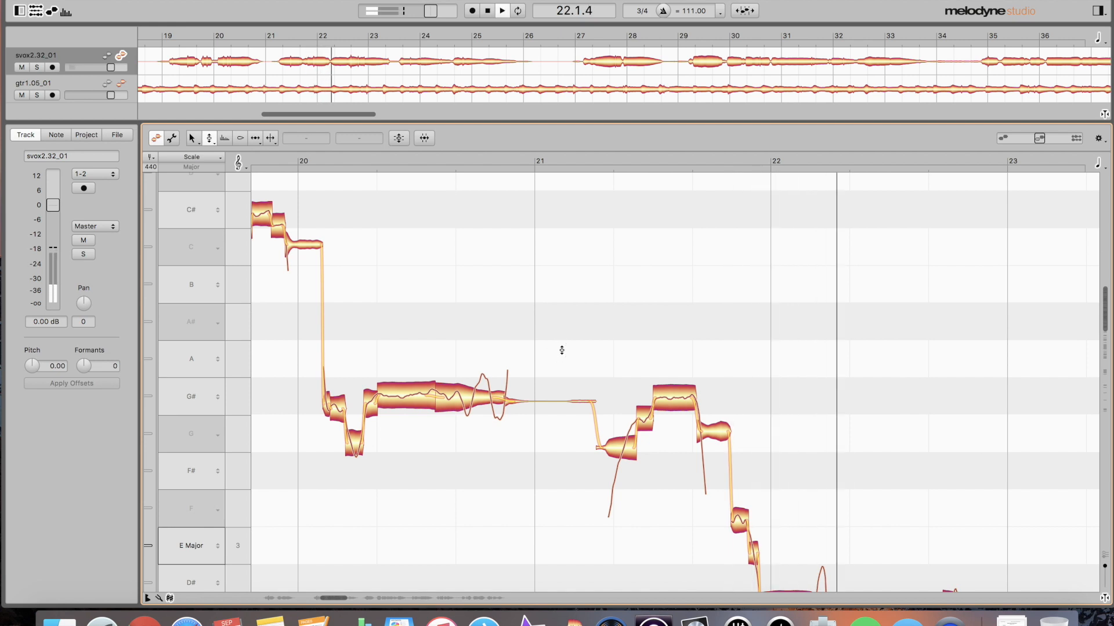
scroll(752, 405, "down", 6)
scroll(756, 406, "up", 3)
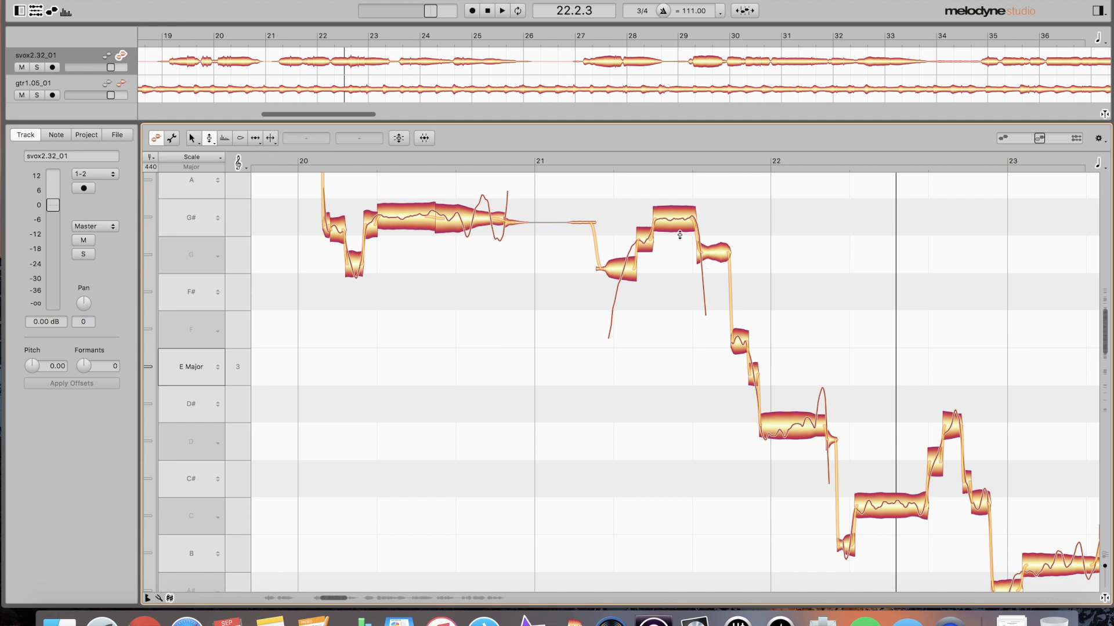
- Check the pitches of the notes around the long G# note, then lower the short F3 note slightly
left_click(644, 236)
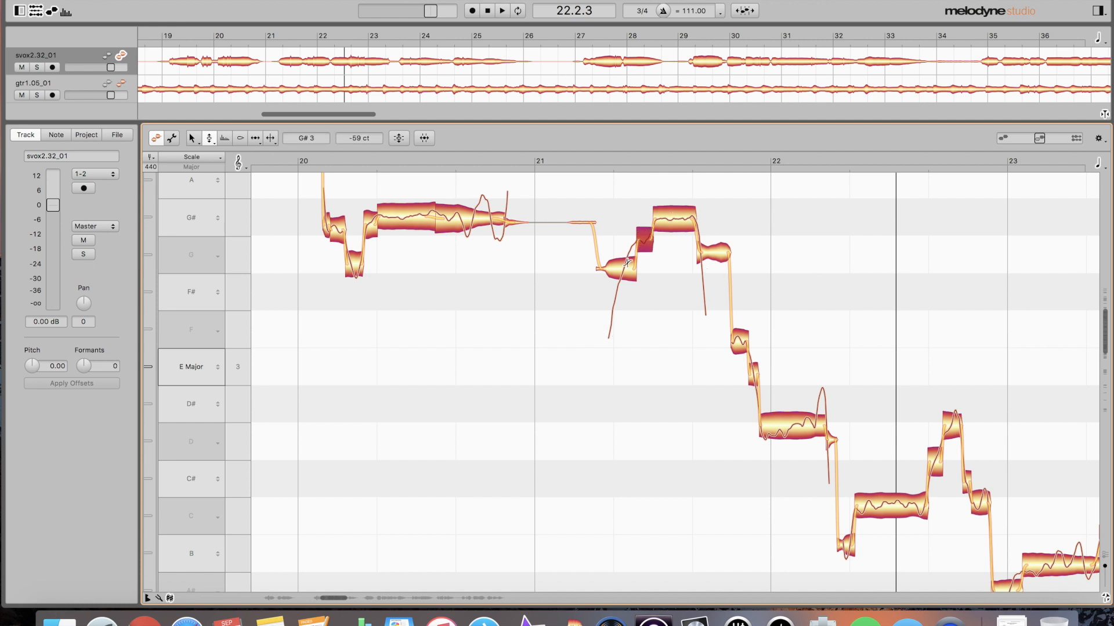
left_click(624, 269)
left_click(715, 254)
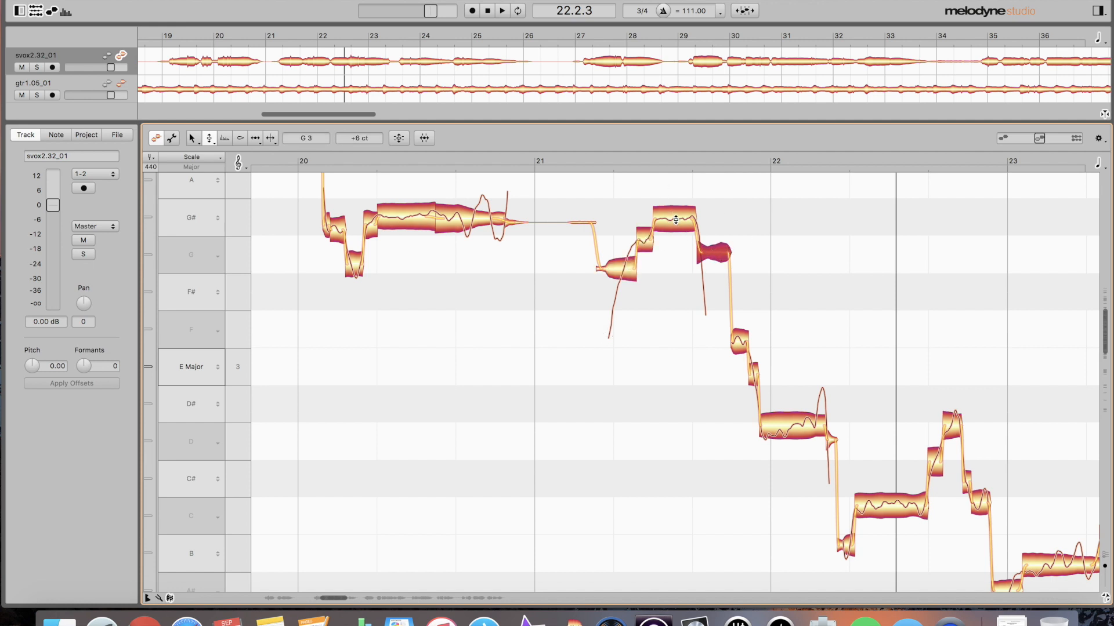
left_click(675, 220)
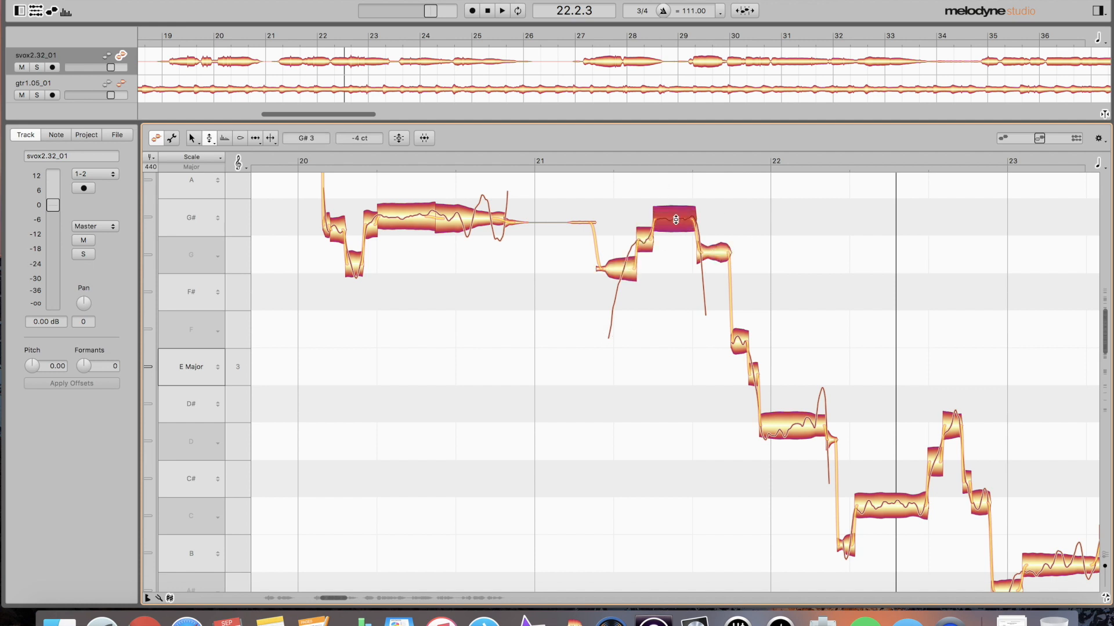
left_click(738, 342)
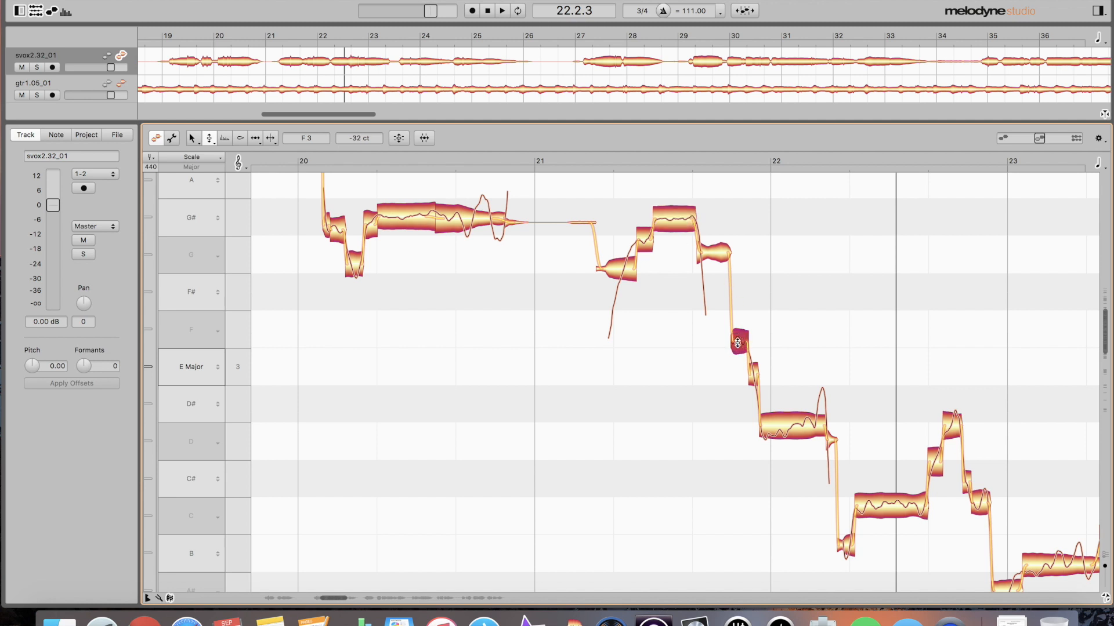
left_click_drag(738, 343, 738, 349)
- Correct the F3 note's pitch with 90% pitch centre and about 73% drift
key("super+p")
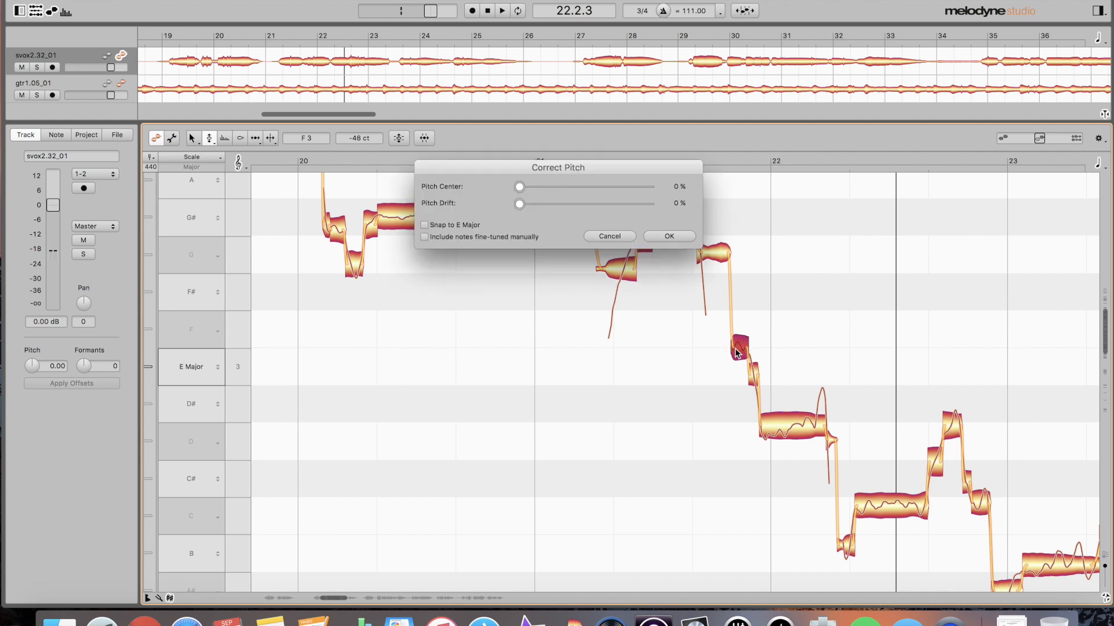
left_click(636, 186)
left_click(617, 204)
mouse_move(617, 204)
left_mouse_down()
mouse_move(589, 204)
mouse_move(612, 204)
left_mouse_up()
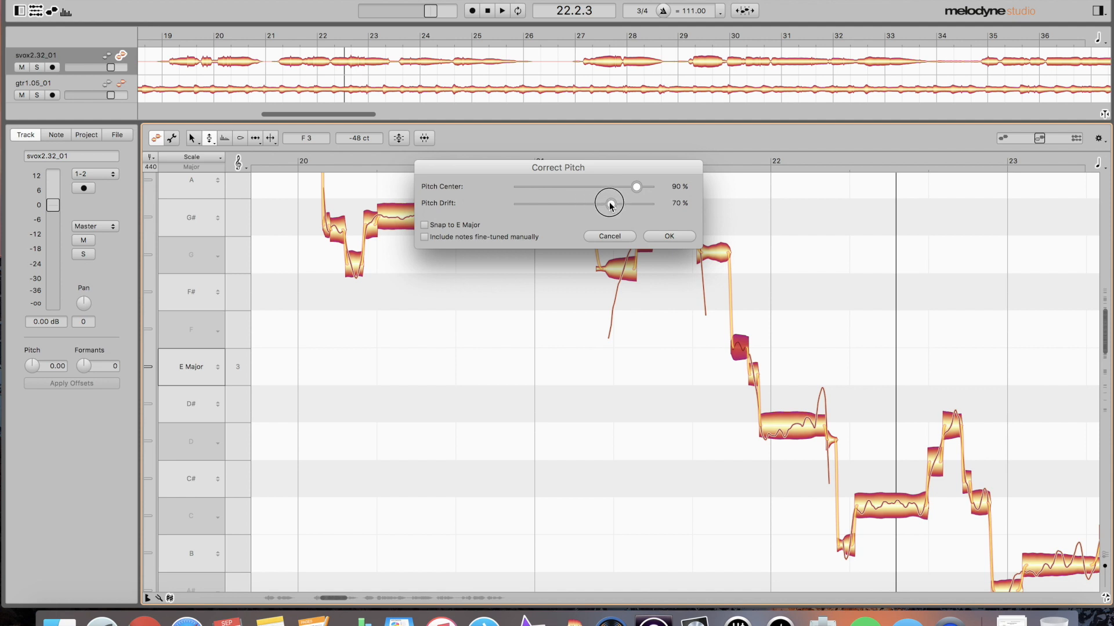
left_click(673, 237)
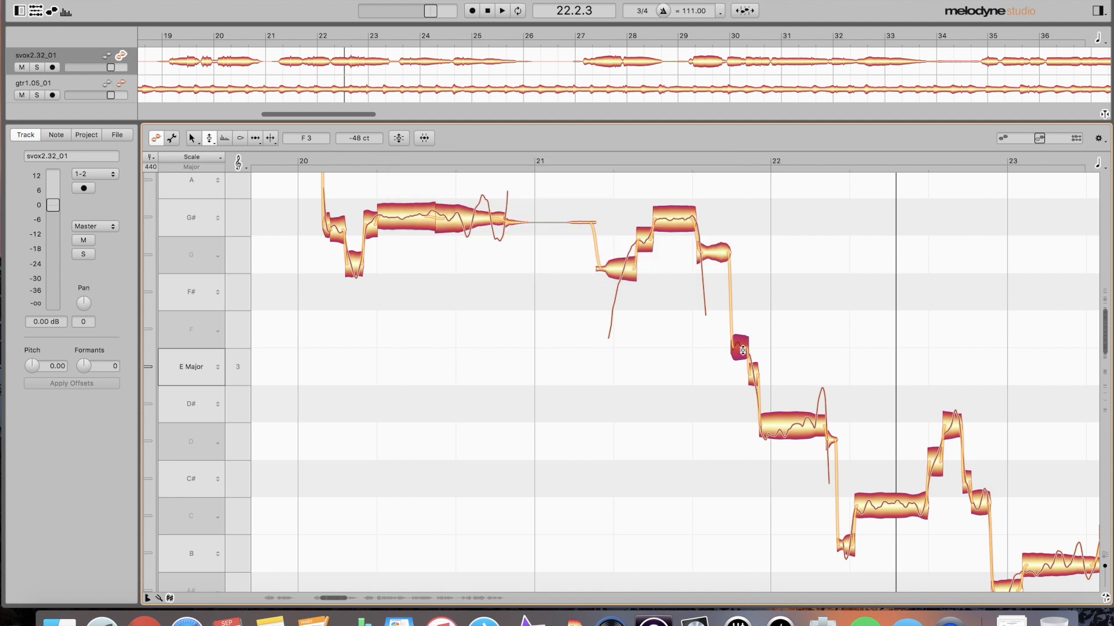
- Move the note to exactly E3 and correct it again at 90% centre and 70% drift
mouse_move(742, 350)
left_mouse_down()
mouse_move(740, 328)
mouse_move(738, 363)
left_mouse_up()
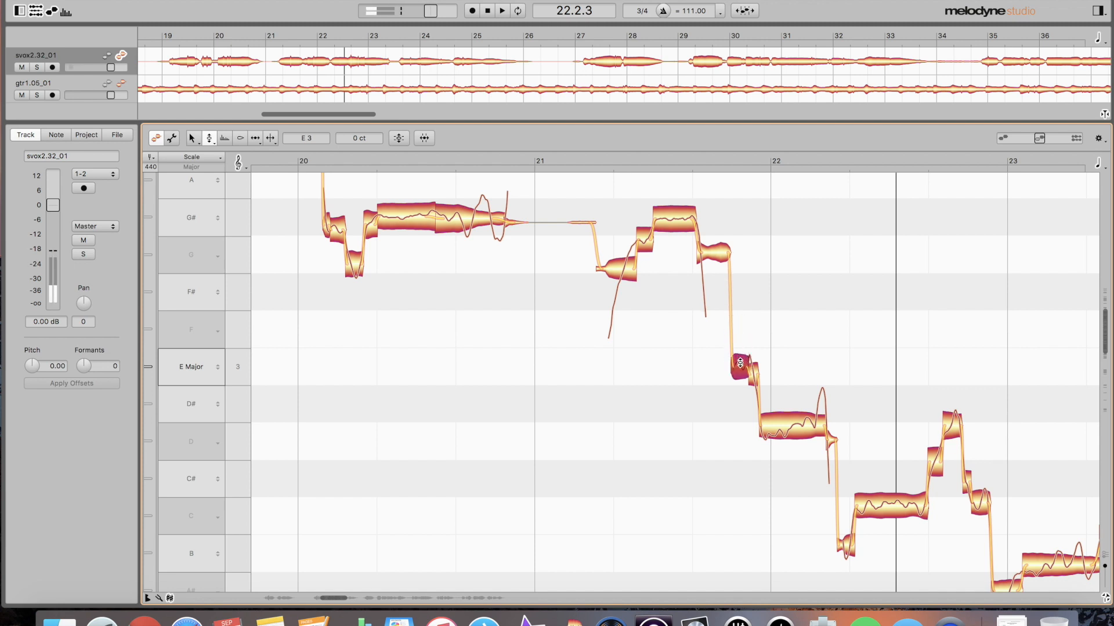
key("super+p")
left_click_drag(651, 190, 638, 193)
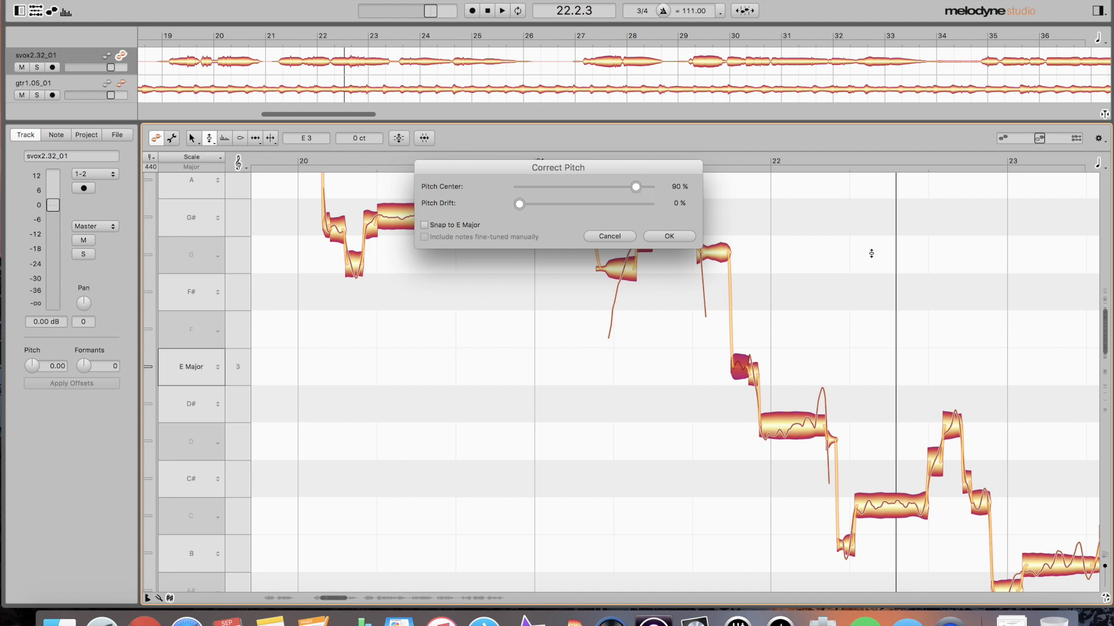
left_click_drag(519, 204, 607, 208)
left_click(669, 236)
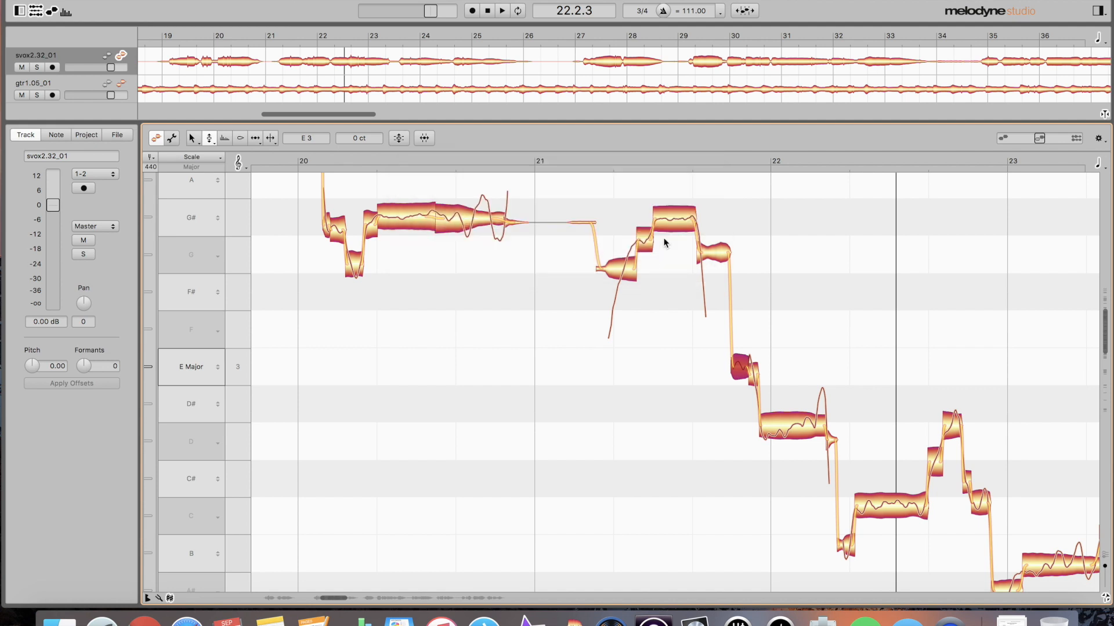
- Audition the corrected phrase and extend the G note slightly into the E note
key("space")
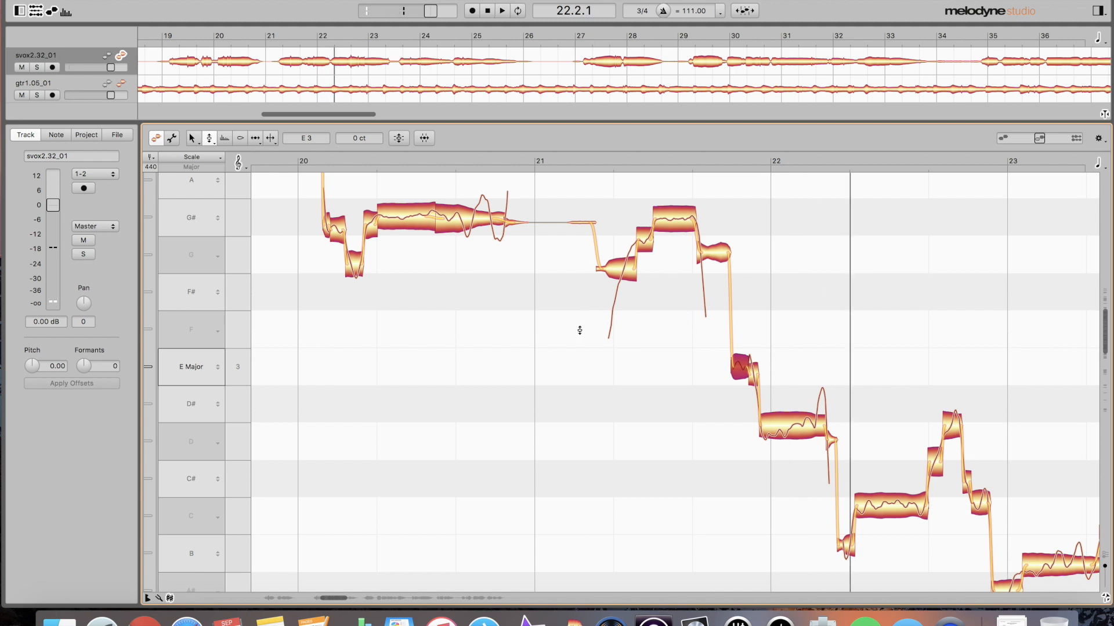
left_click(755, 376)
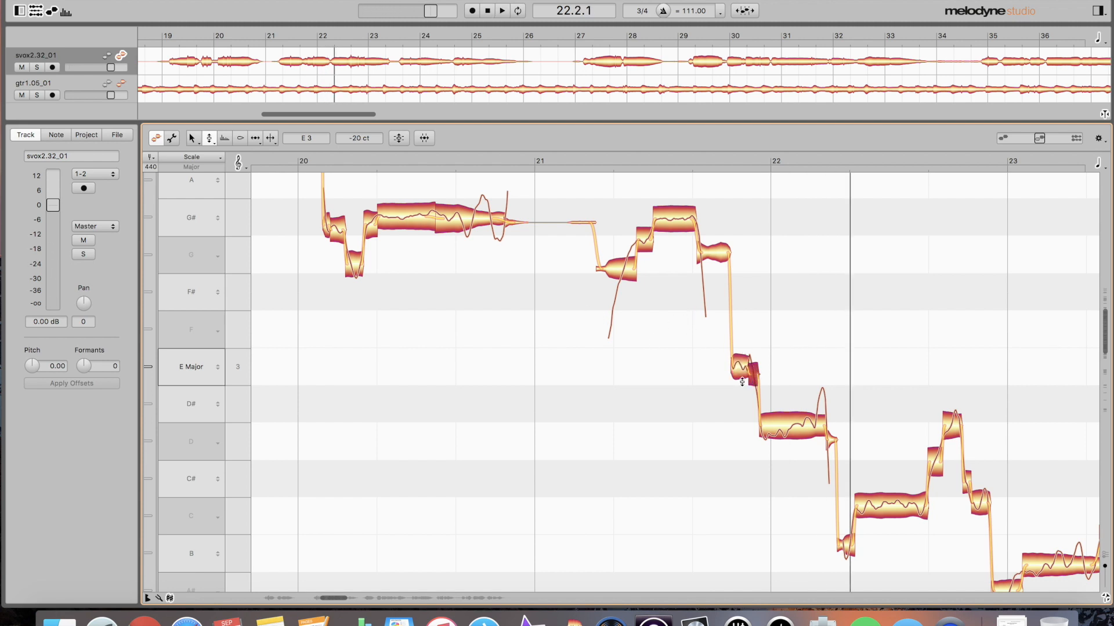
key("F6")
left_click_drag(727, 378, 736, 381)
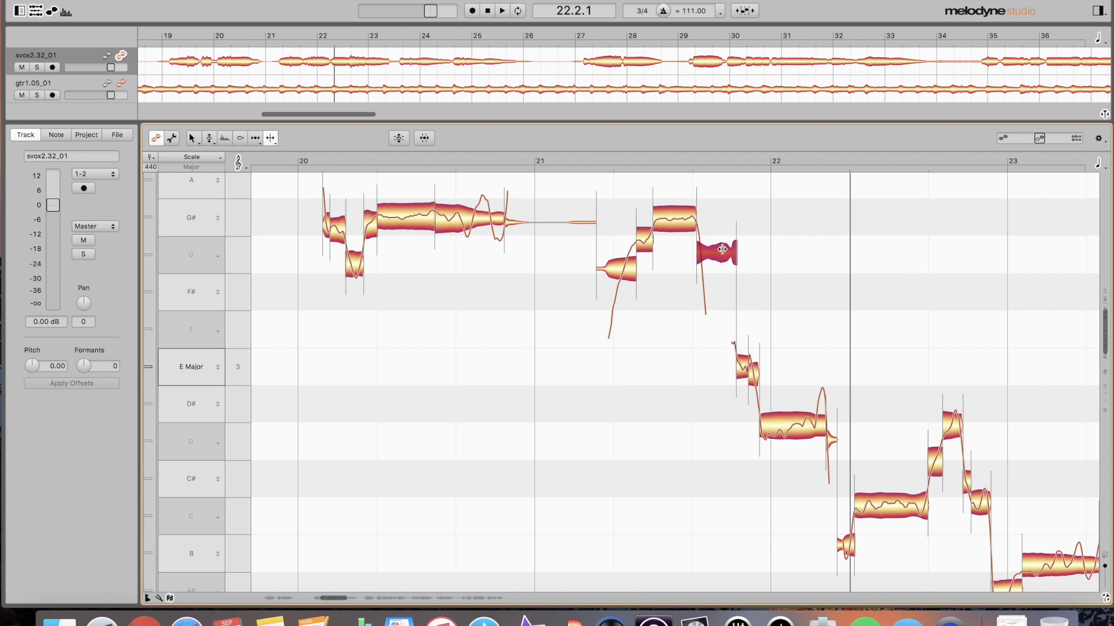
double_click(583, 299)
double_click(816, 422)
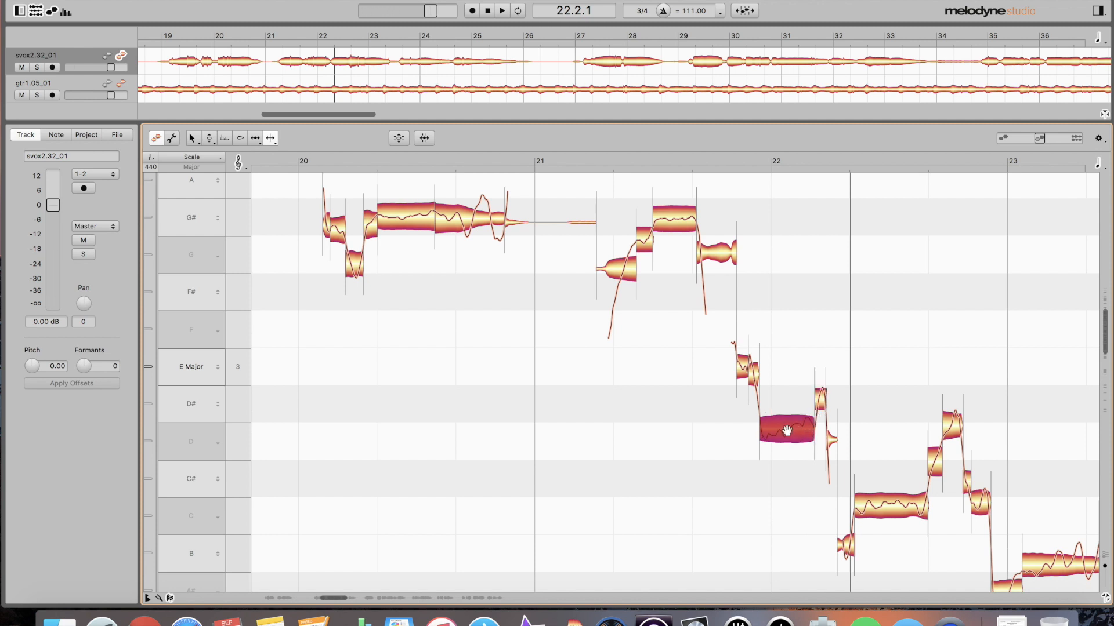
key("c")
left_click(644, 188)
left_click_drag(645, 188, 636, 185)
left_click_drag(522, 207, 610, 204)
left_click(667, 236)
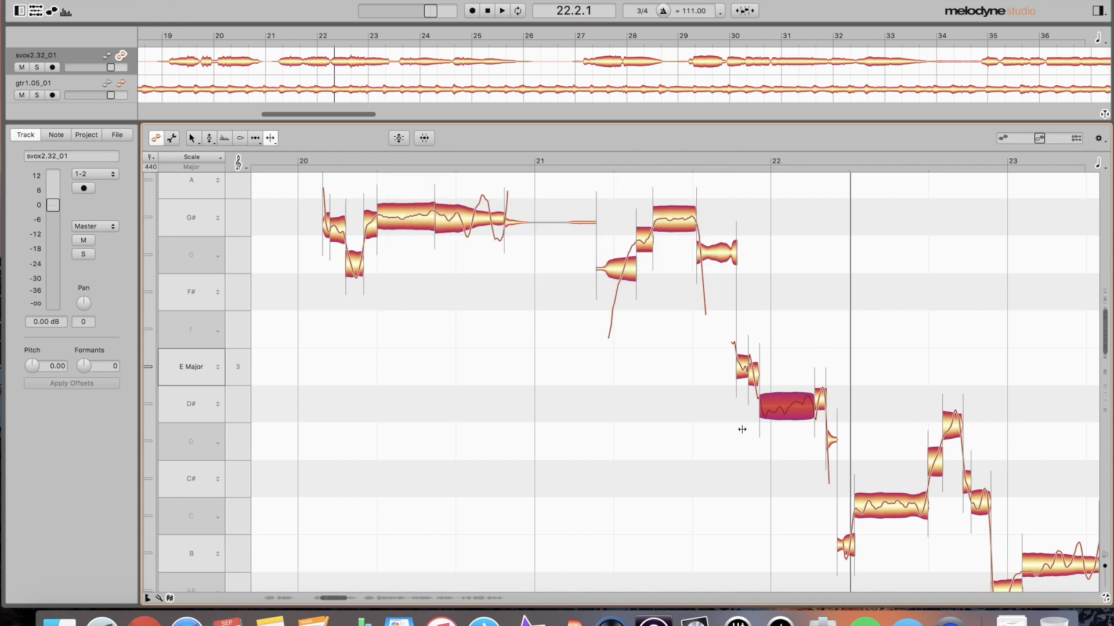
double_click(571, 330)
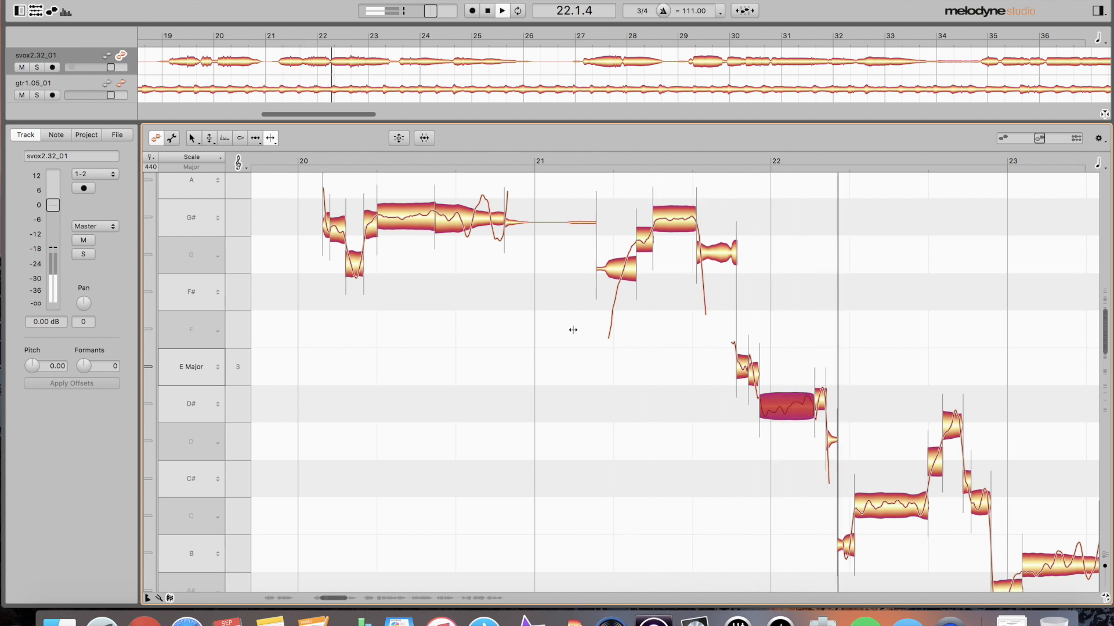
key("space")
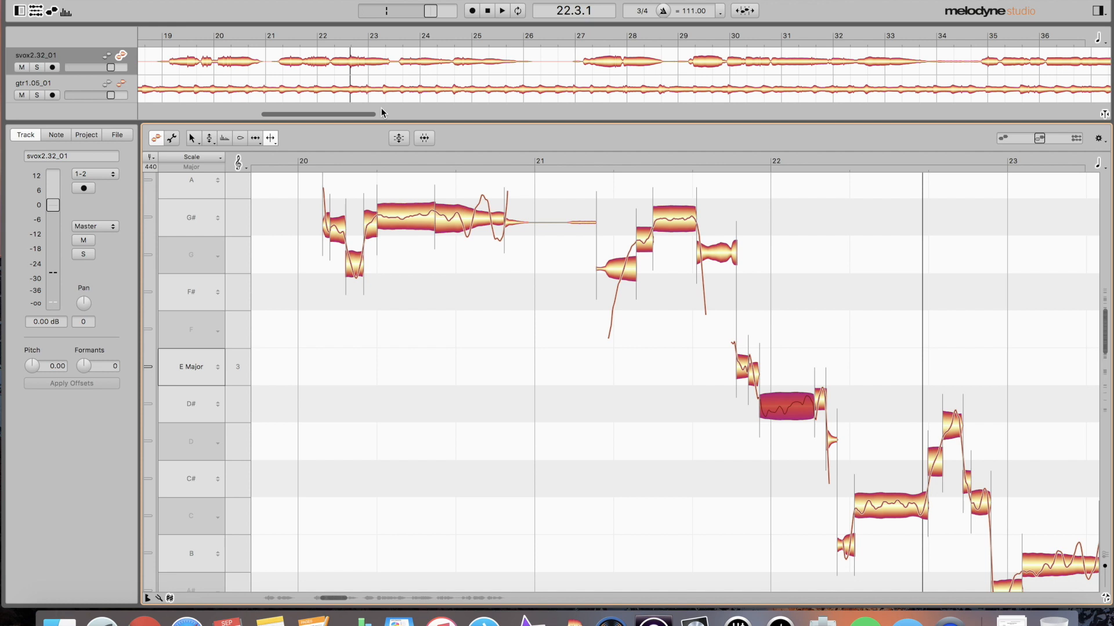
left_click(106, 83)
left_click(563, 328)
key("space")
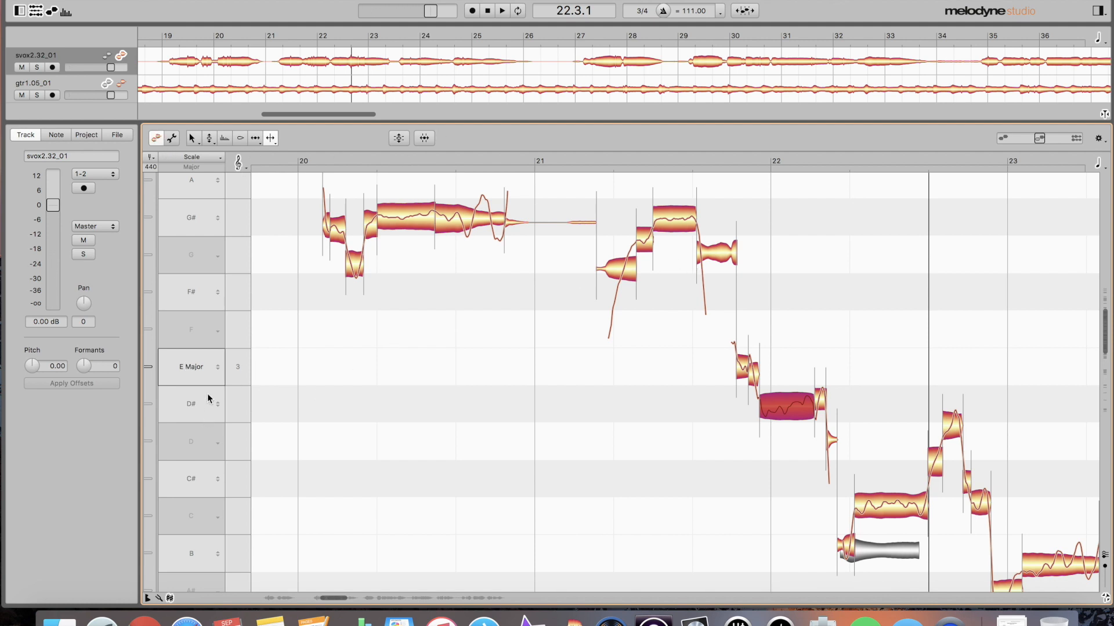
left_click(121, 84)
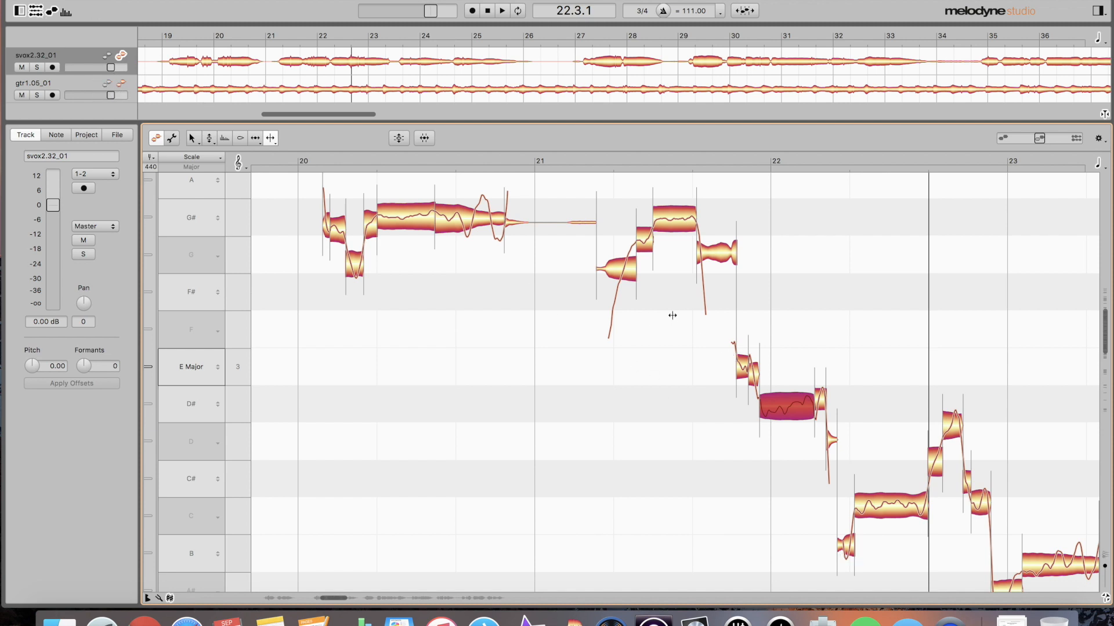
- Audition the passage around bar 22
scroll(760, 446, "down", 4)
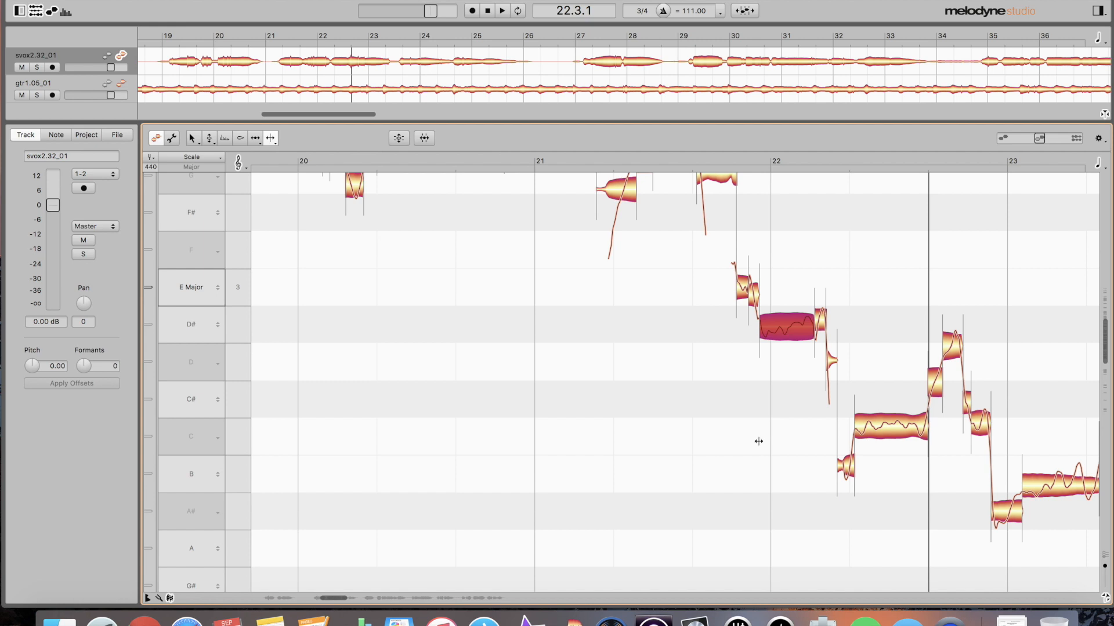
scroll(710, 397, "right", 5)
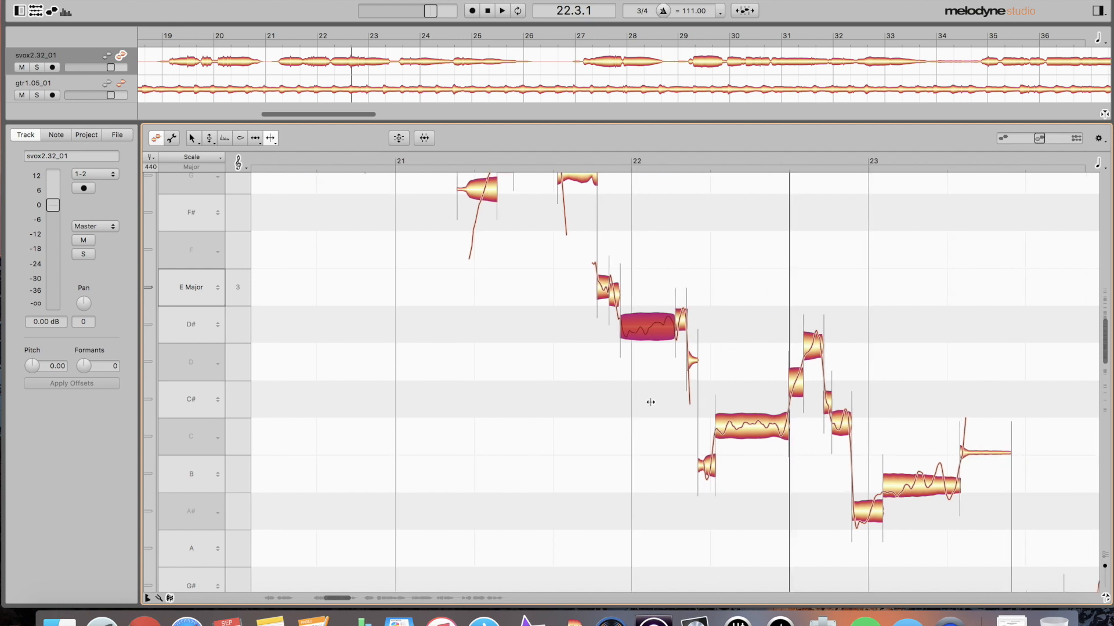
key("space")
key("space")
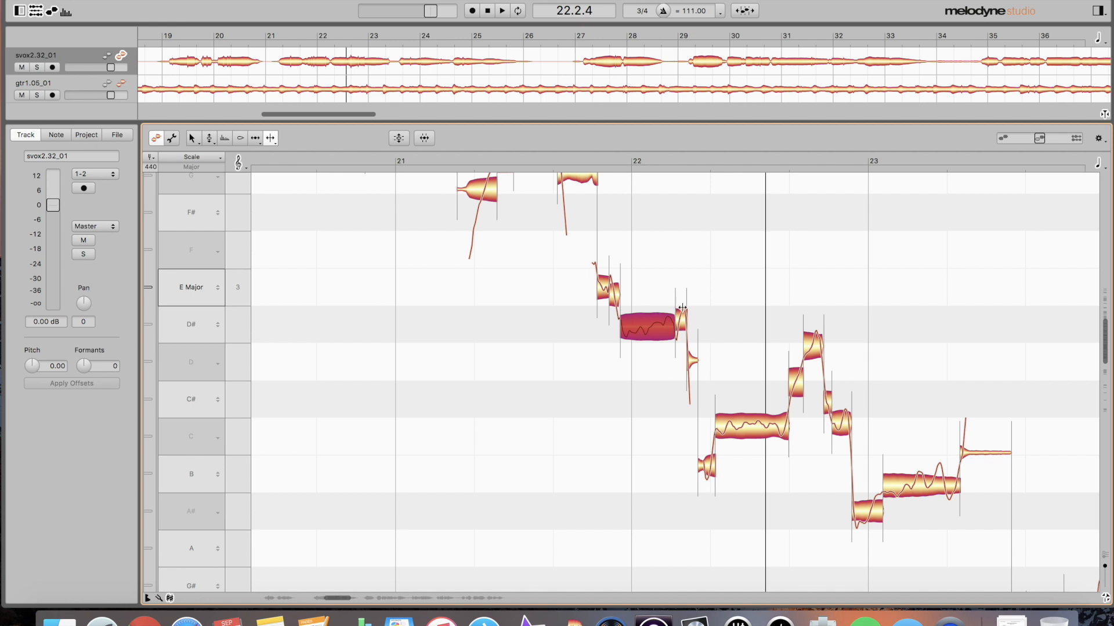
- Split the long note after bar 22, shift the new boundary slightly later, and audition it
double_click(779, 424)
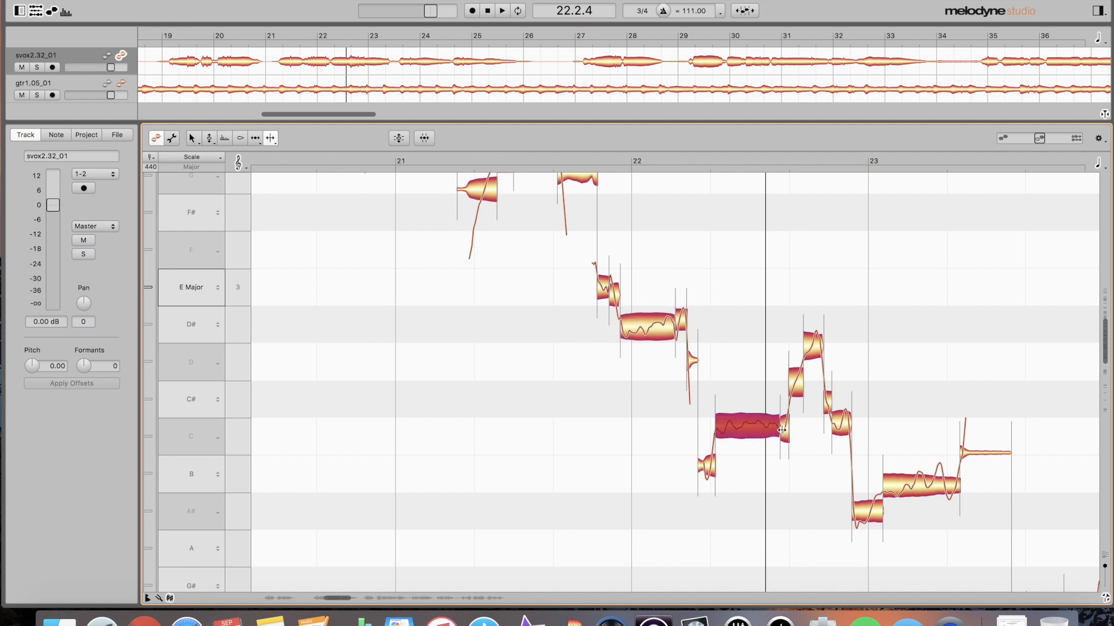
left_click_drag(714, 430, 716, 430)
left_click(741, 430)
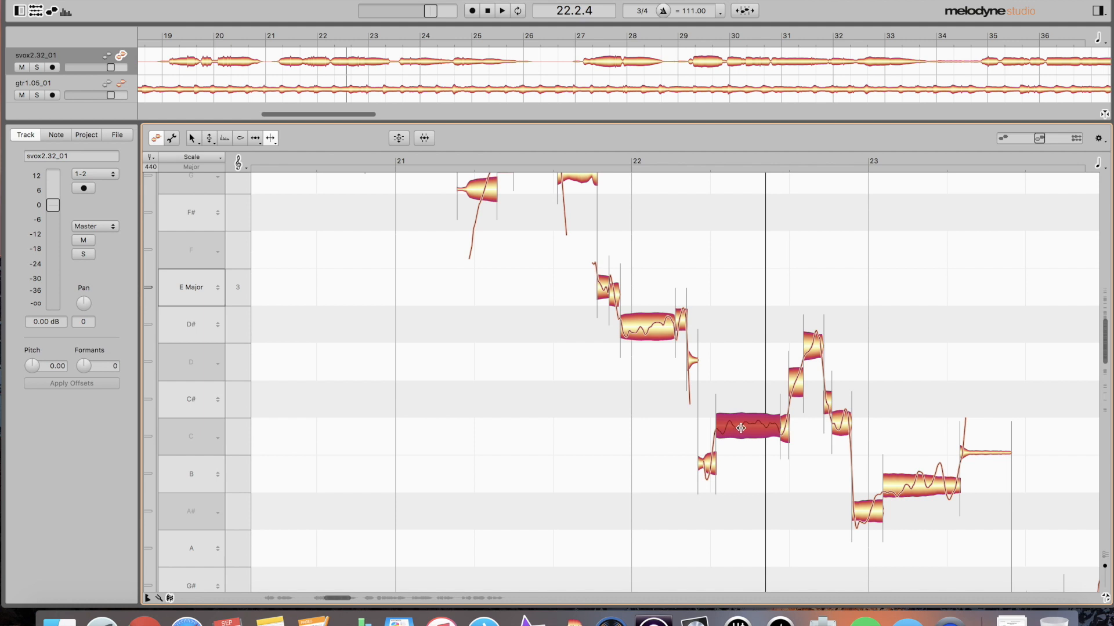
key("shift+space")
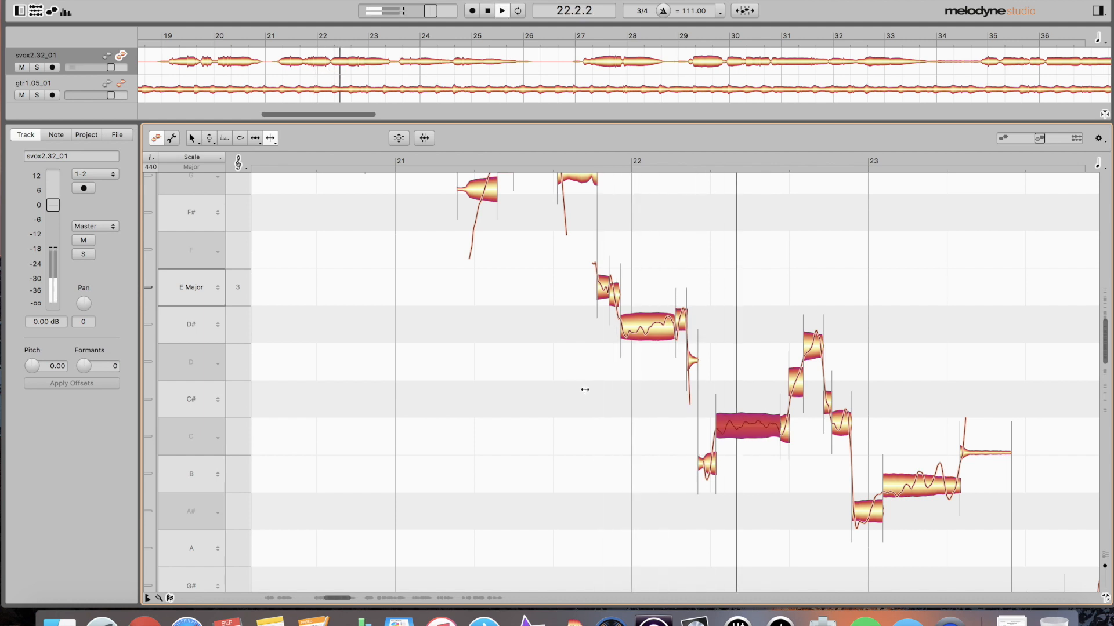
key("space")
left_click(745, 428)
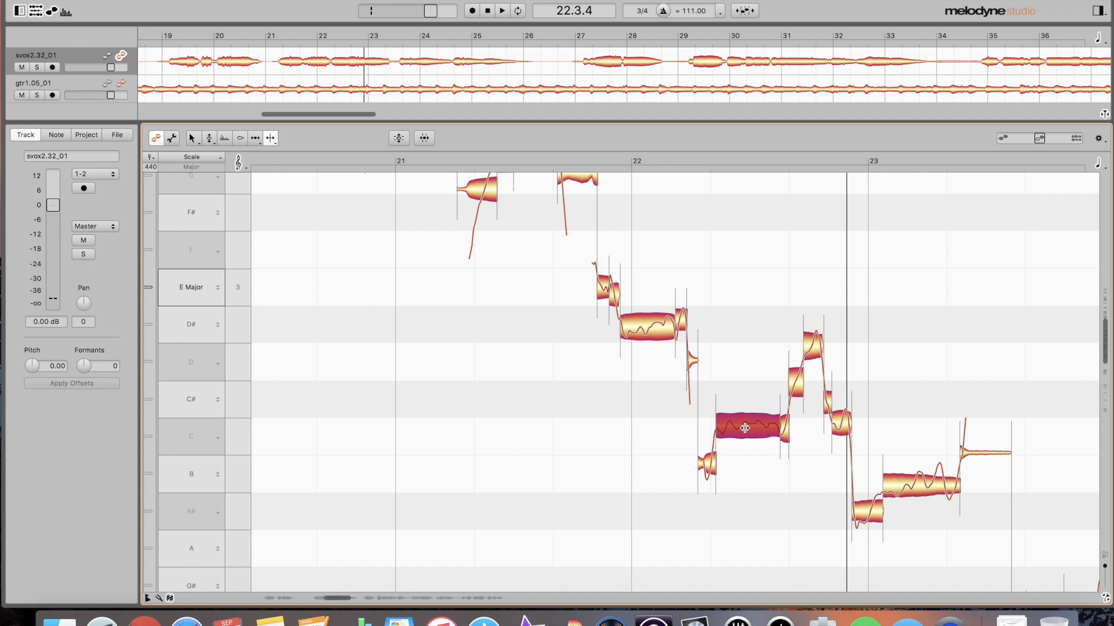
- Correct the held C# note after bar 22 with 90% pitch centre and 70% drift
key("super+p")
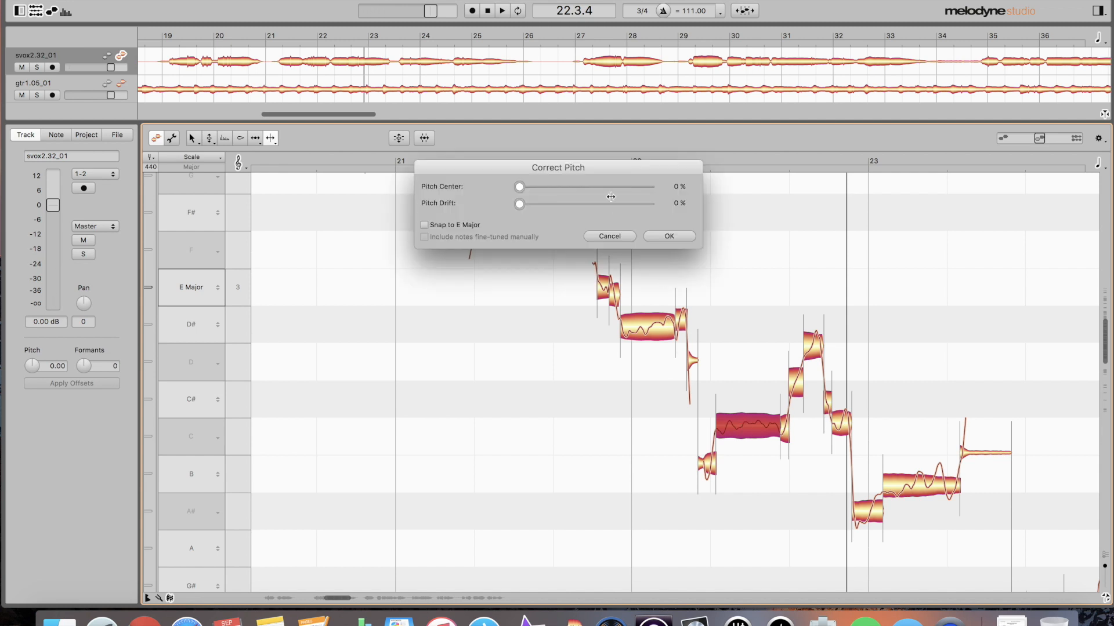
left_click_drag(520, 187, 637, 191)
left_click_drag(519, 204, 610, 217)
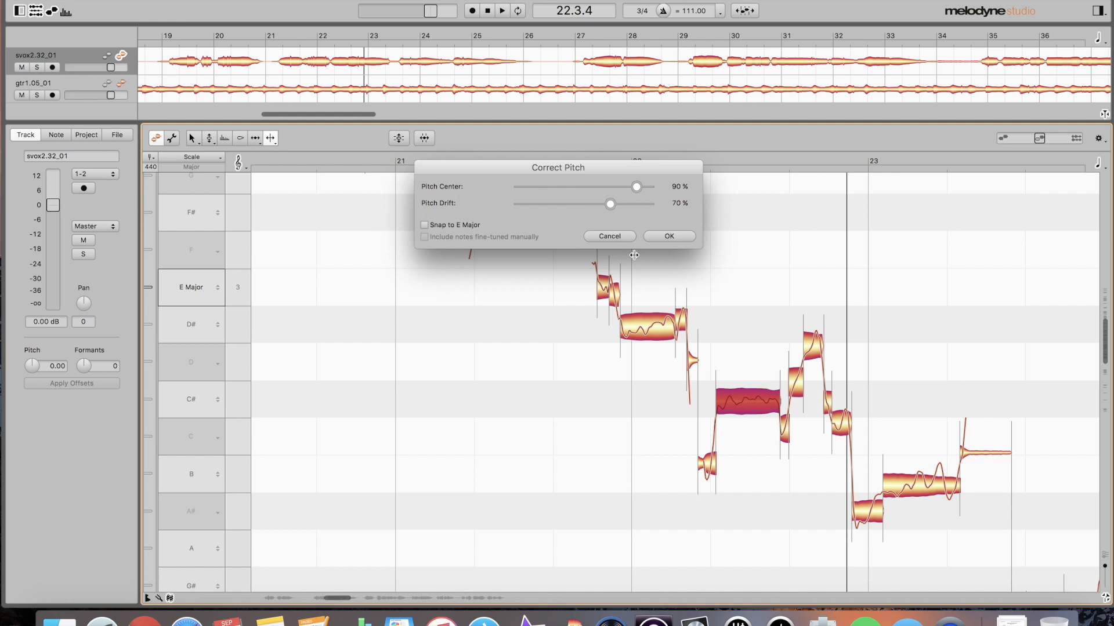
left_click(685, 239)
- Split the short high note before bar 23 and replay the phrase leading into bar 22
left_click(783, 428)
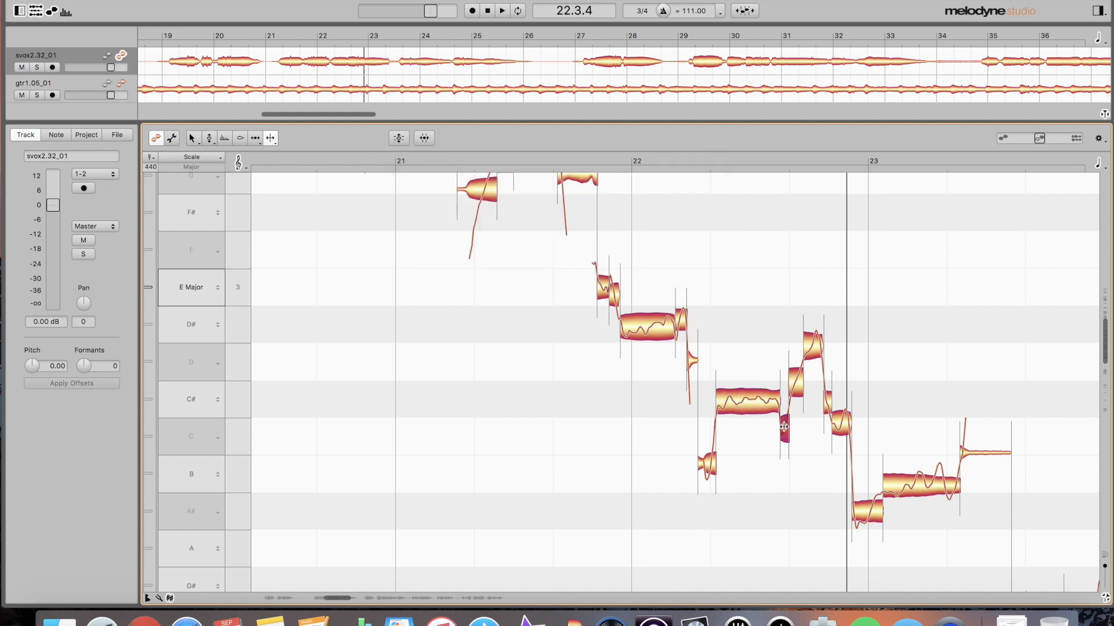
left_click(799, 387)
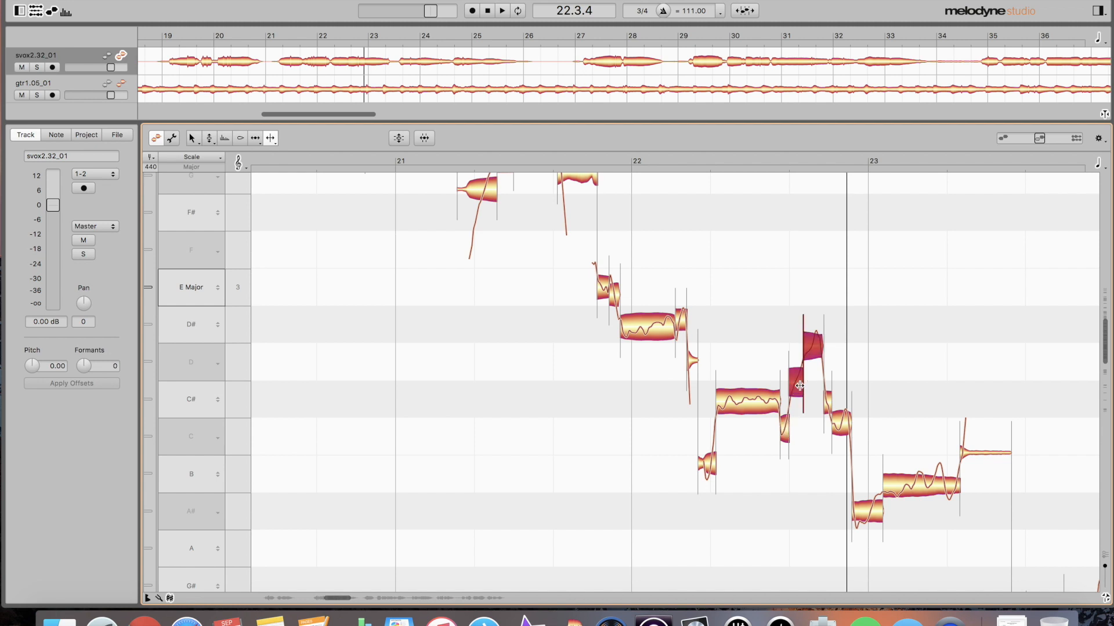
double_click(813, 346)
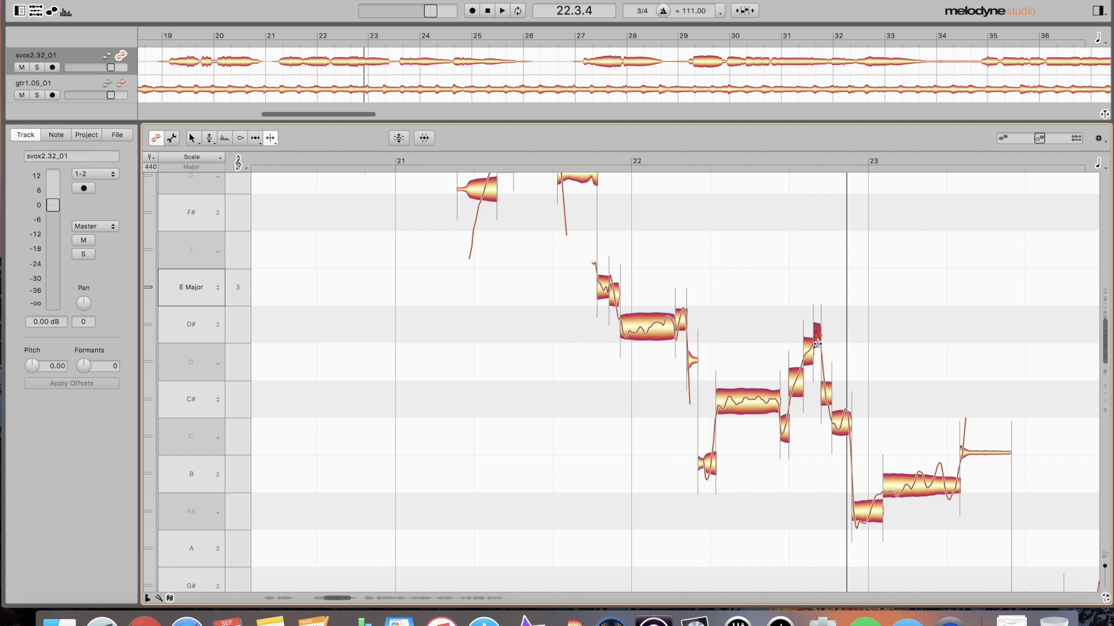
left_click(522, 367)
double_click(522, 367)
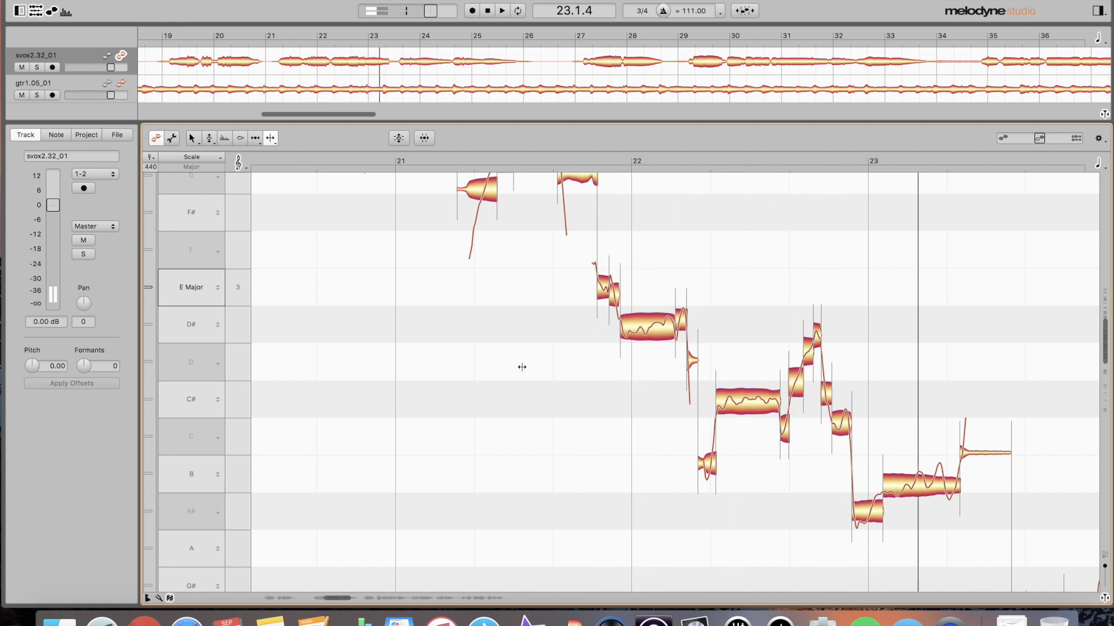
double_click(522, 367)
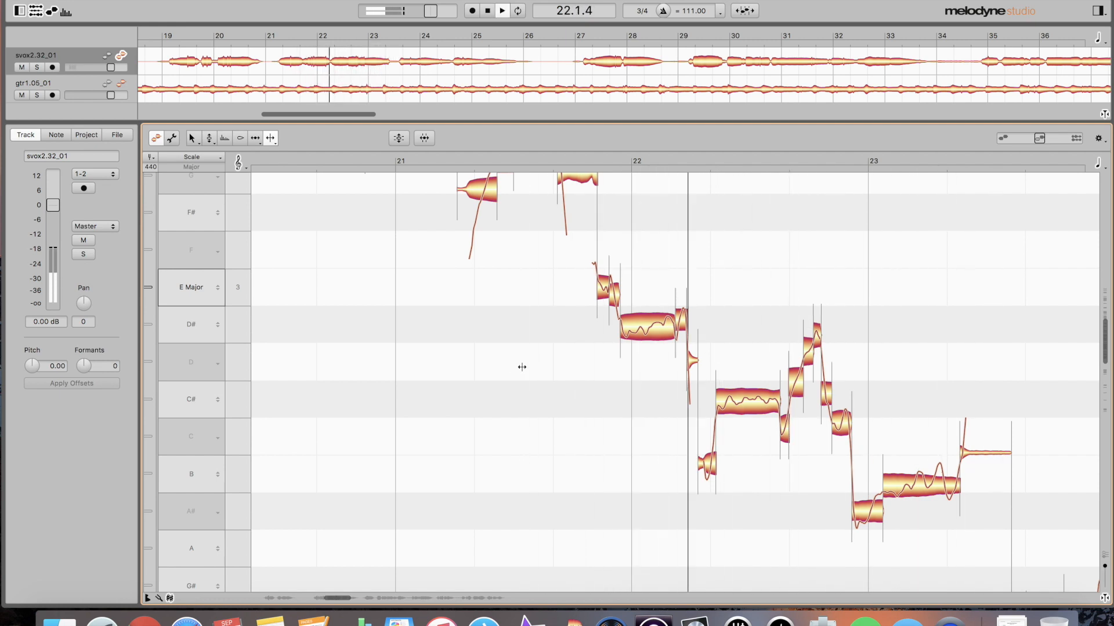
- Split the D# note at bar 22, correct its second half at 72% pitch centre, and audition
double_click(645, 325)
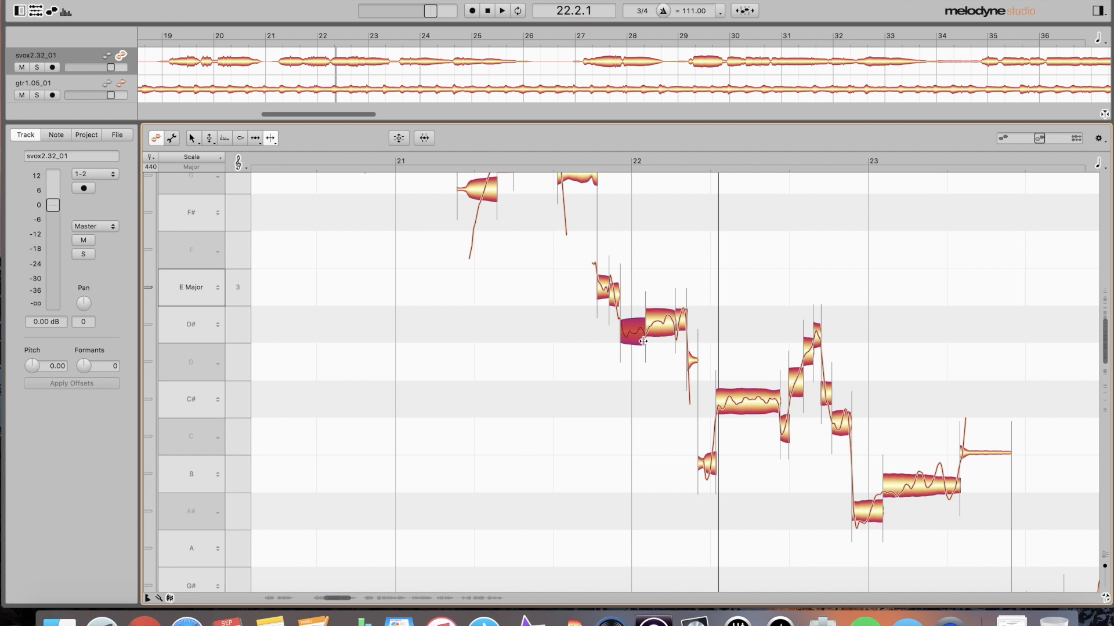
left_click(655, 324)
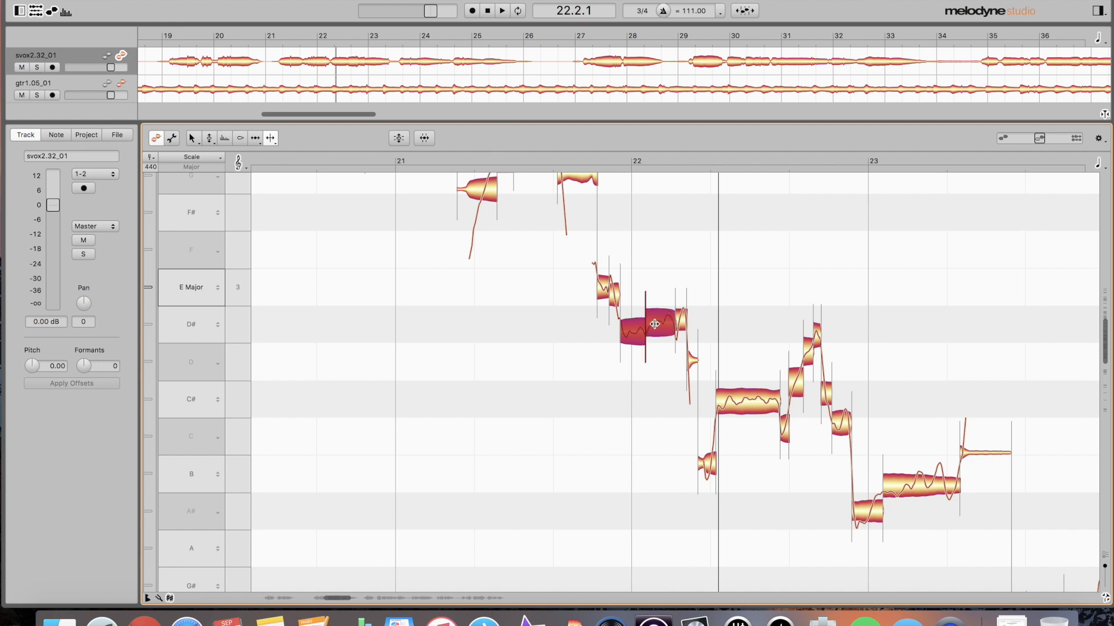
left_click_drag(520, 187, 638, 189)
left_click(669, 236)
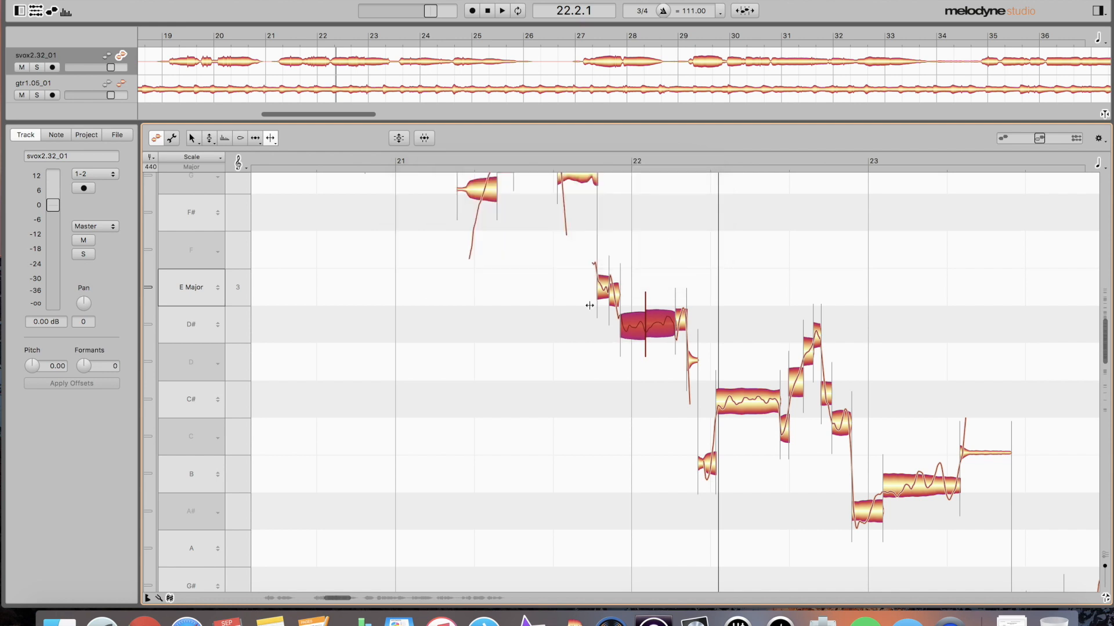
key("space")
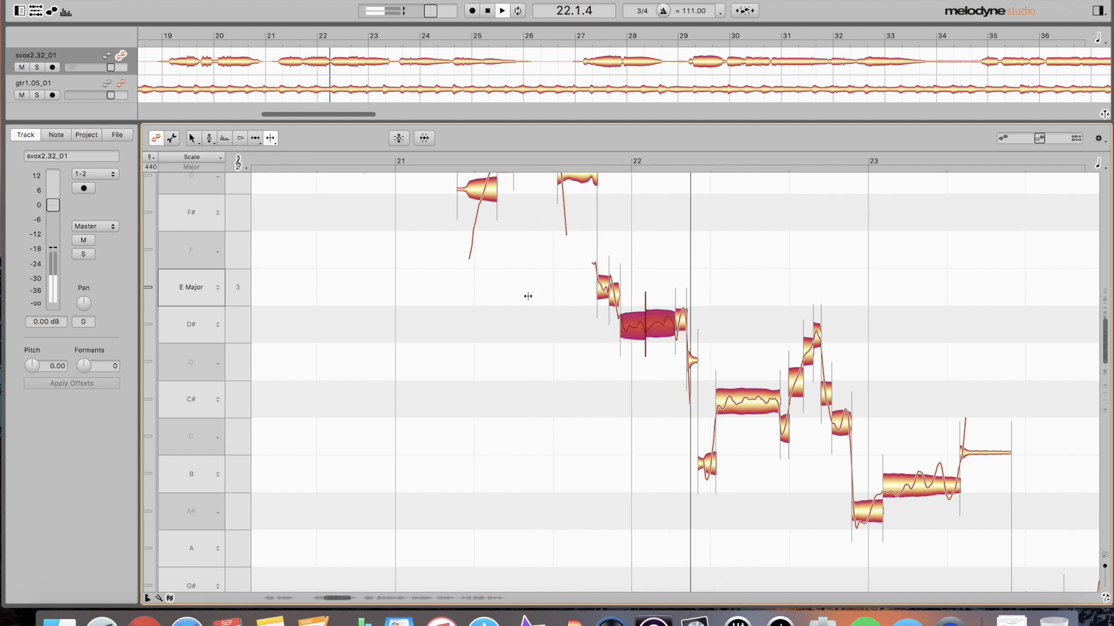
key("space")
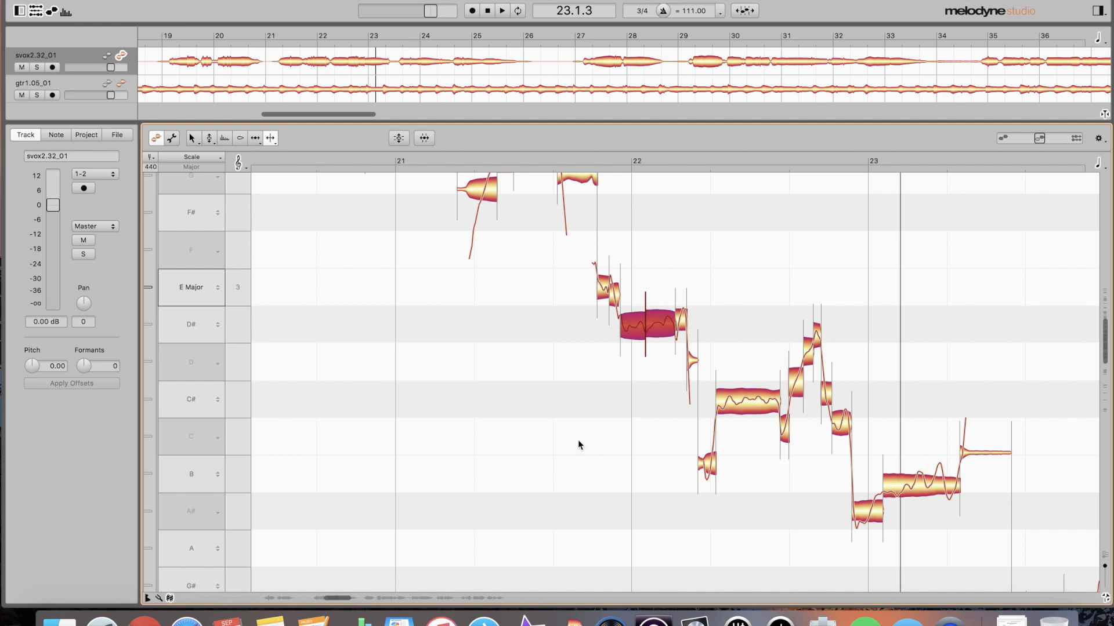
- Select the notes from bar 19 to bar 22, show the guitar notes, and play from bar 19
left_click_drag(575, 438, 445, 301)
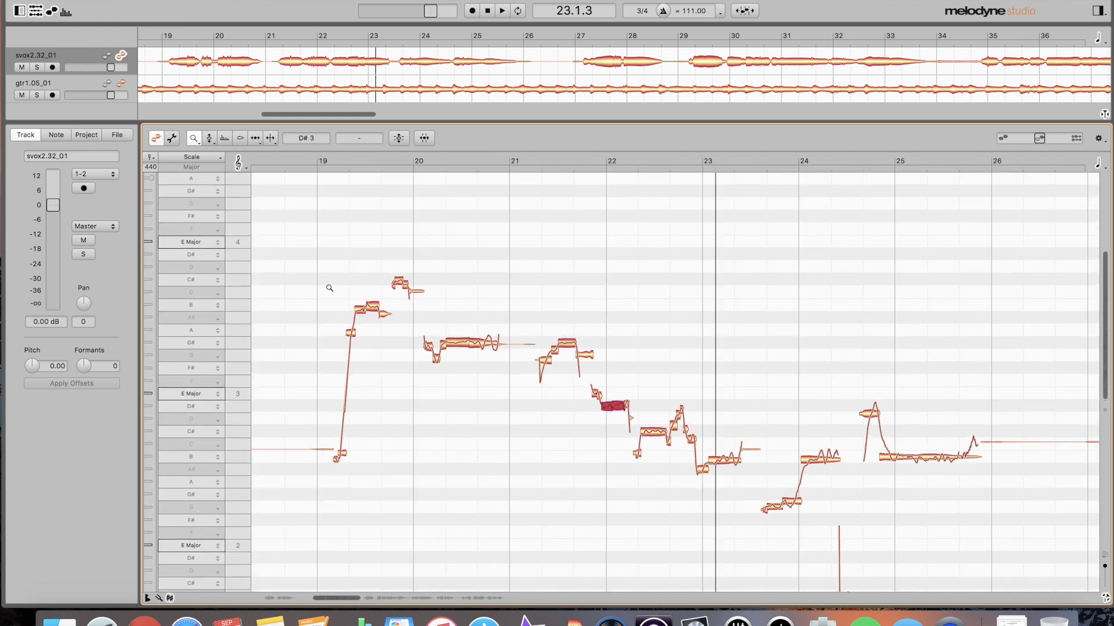
left_click_drag(314, 260, 360, 292)
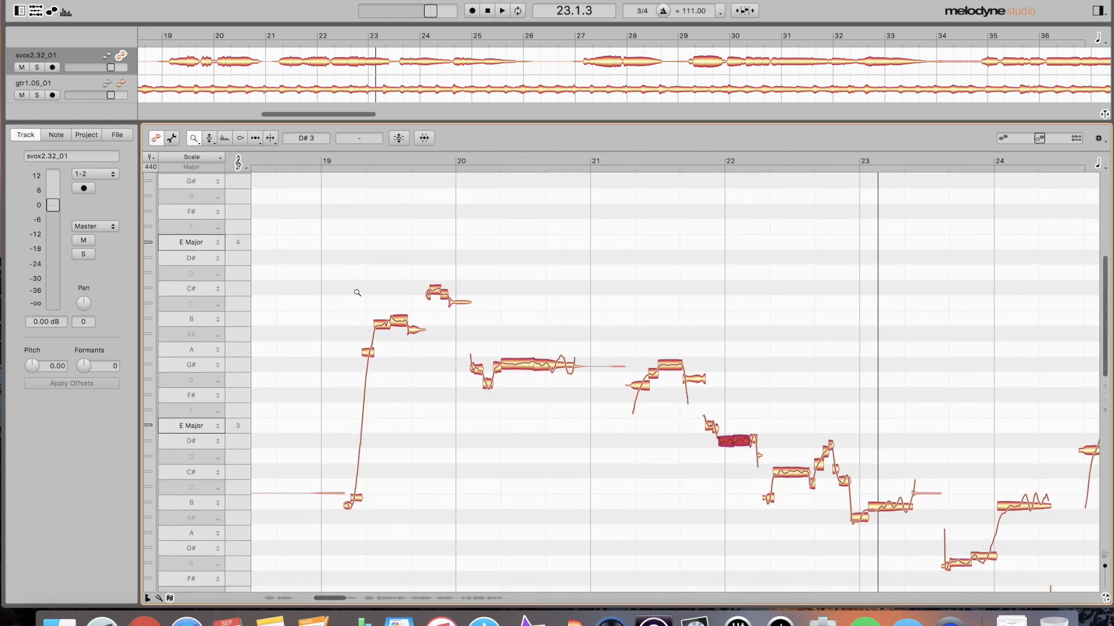
left_click_drag(338, 281, 751, 544)
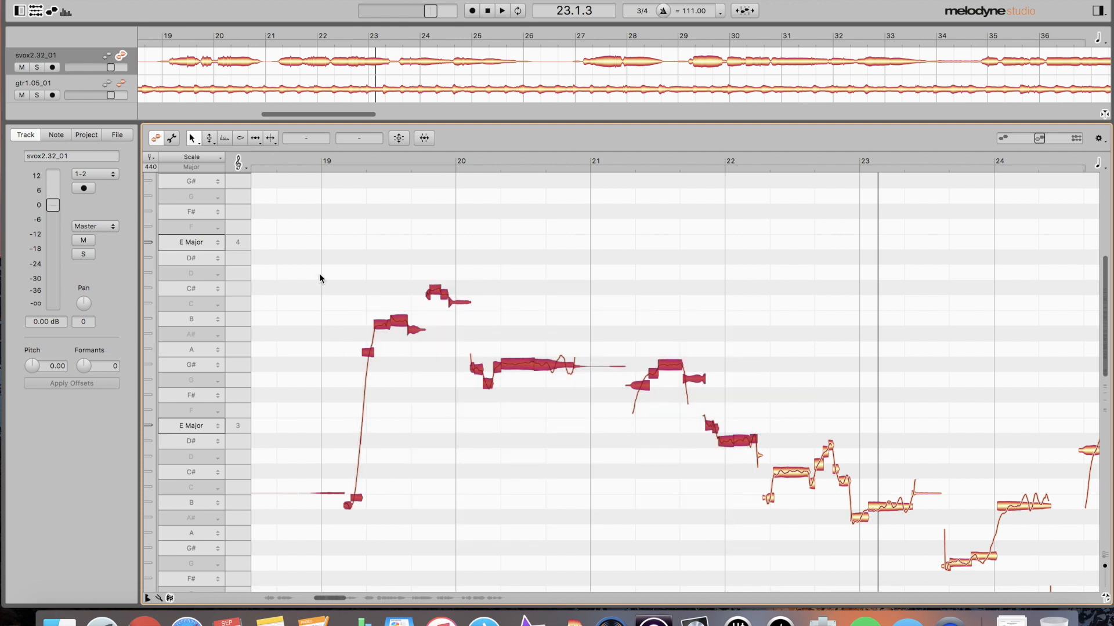
left_click(122, 87)
key("space")
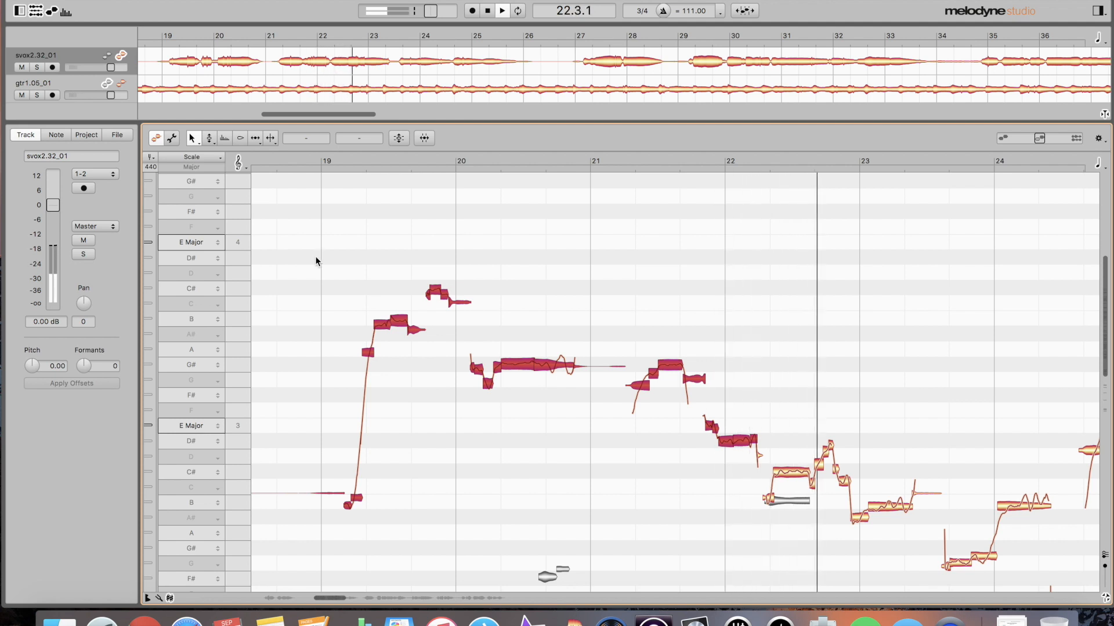
key("space")
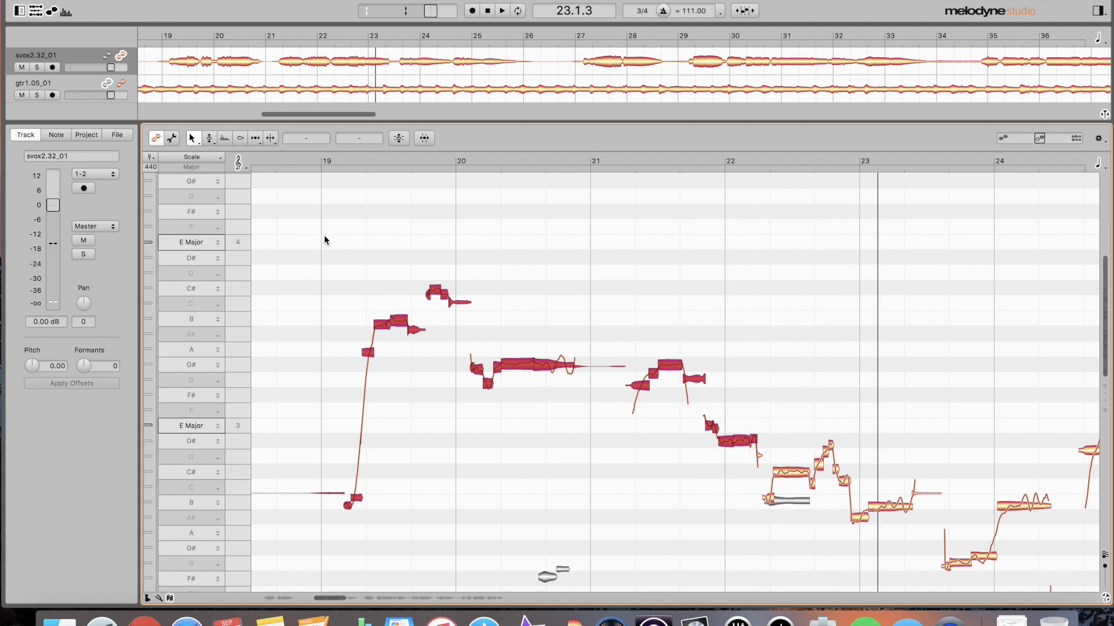
double_click(319, 259)
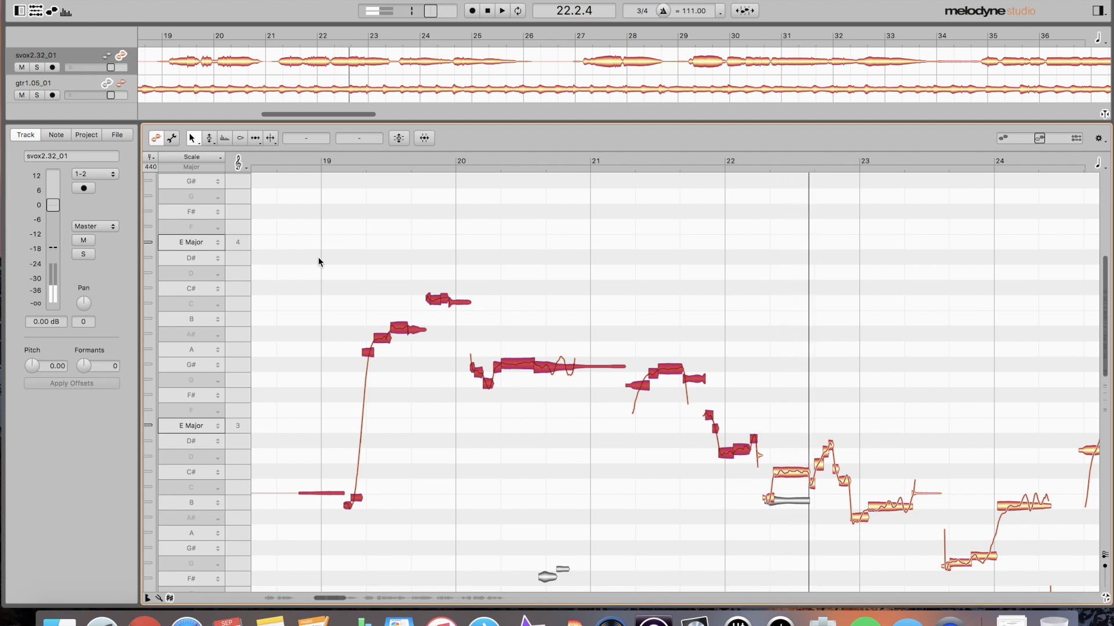
- Redo the scale snapping on the selected notes and replay the phrase
key("super+shift+z")
key("space")
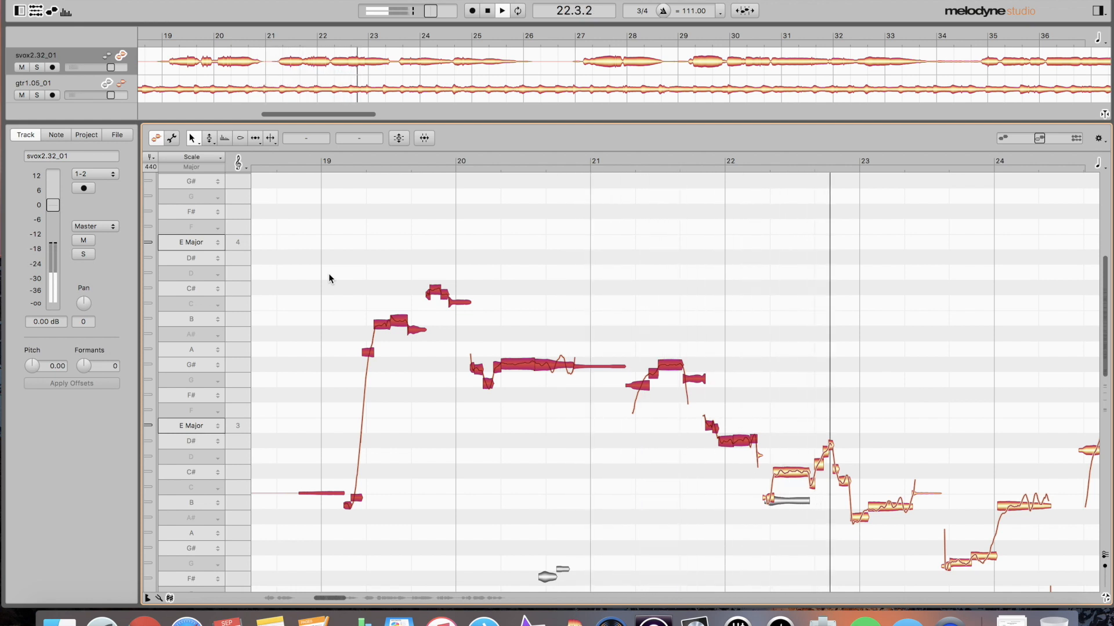
key("space")
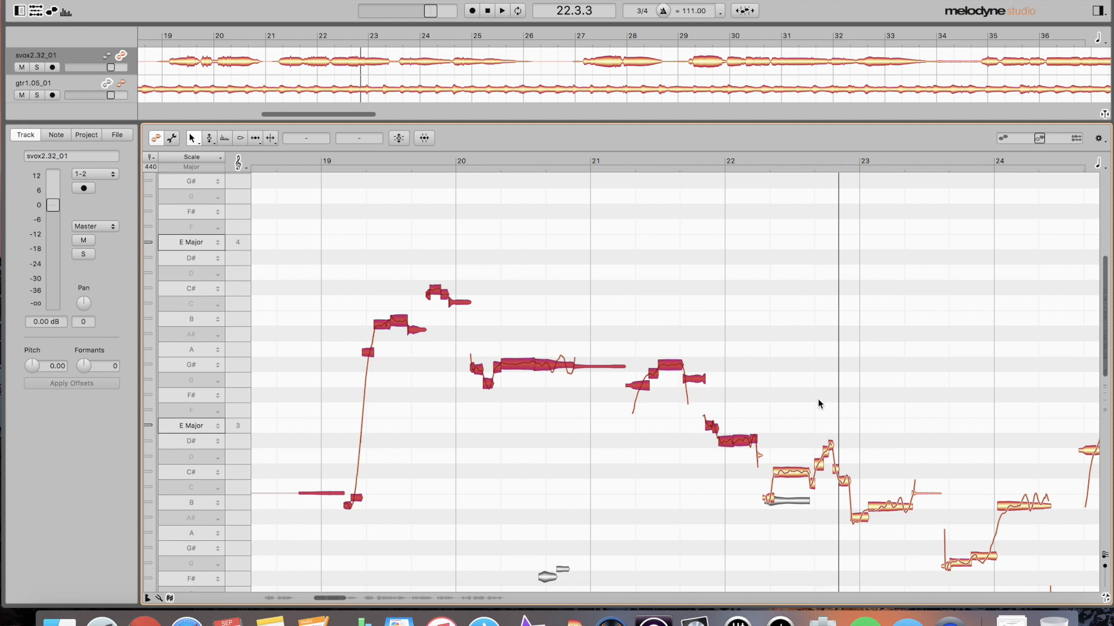
scroll(818, 398, "right", 5)
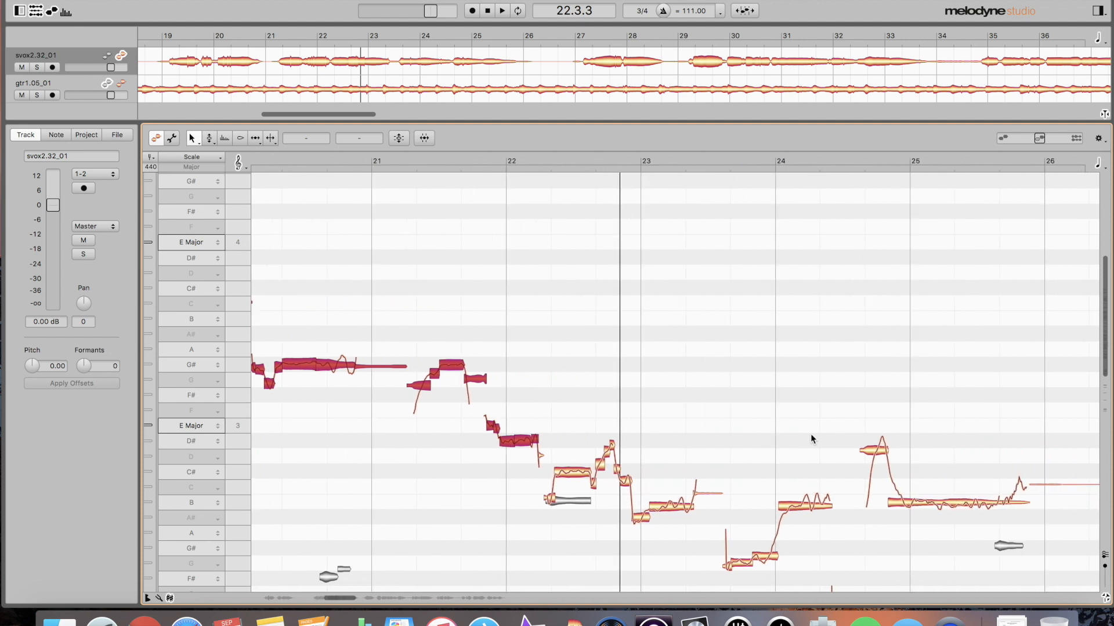
scroll(810, 435, "right", 2)
scroll(810, 434, "left", 8)
scroll(809, 434, "right", 8)
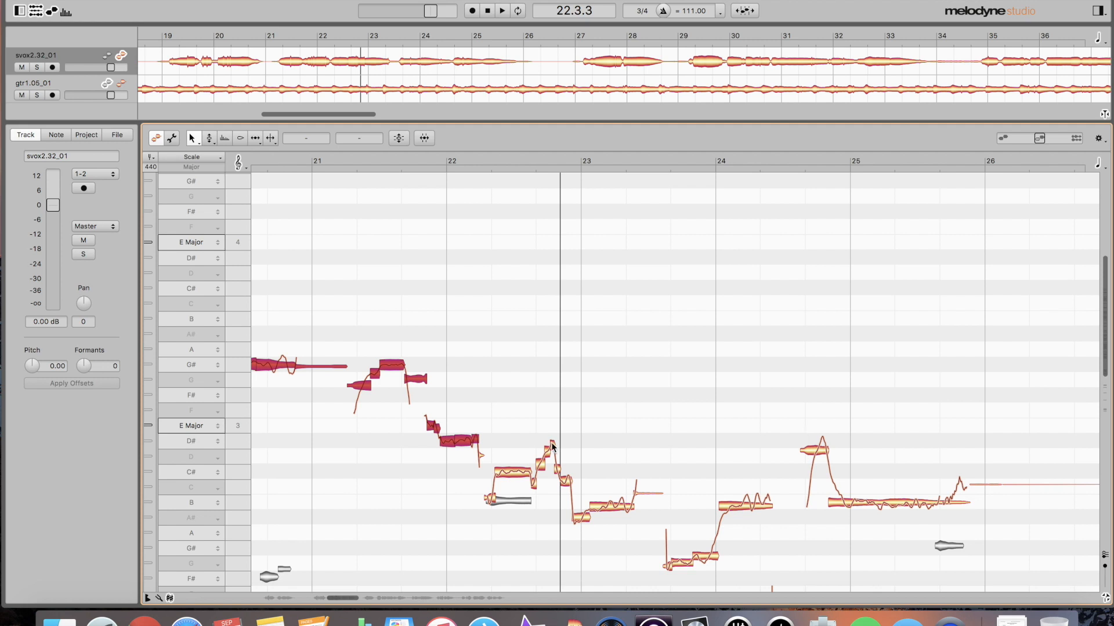
scroll(554, 443, "left", 10)
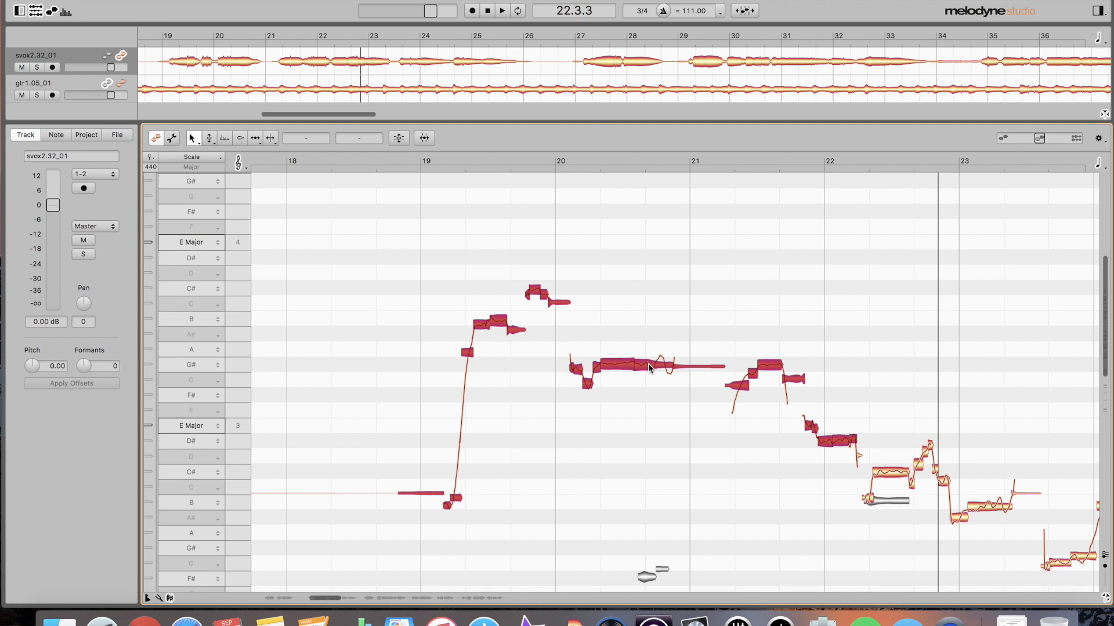
scroll(758, 401, "right", 10)
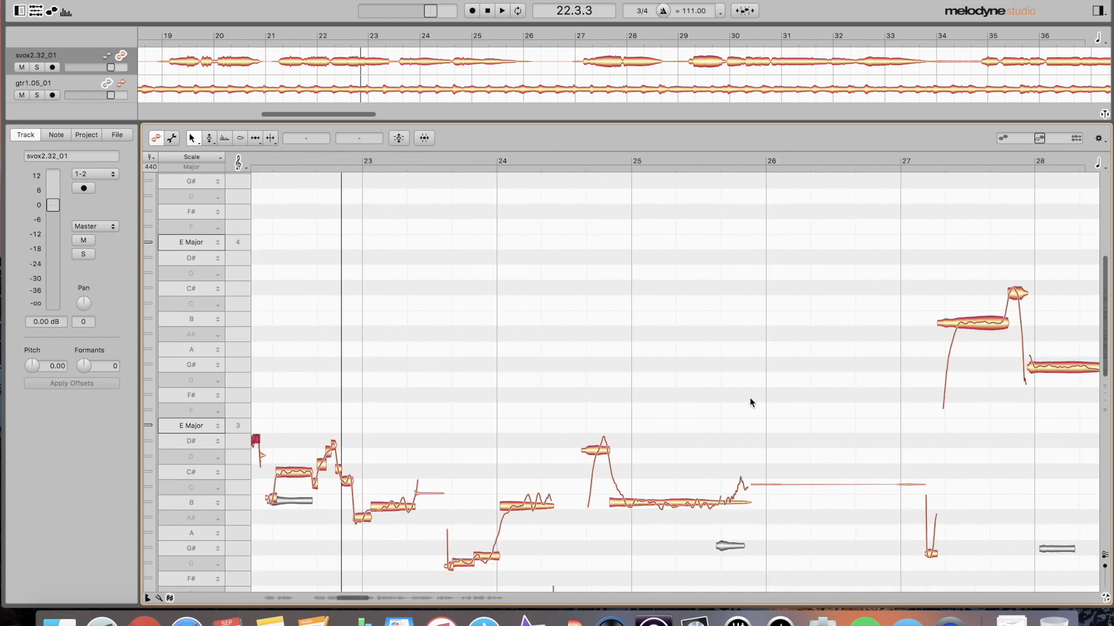
scroll(743, 413, "left", 10)
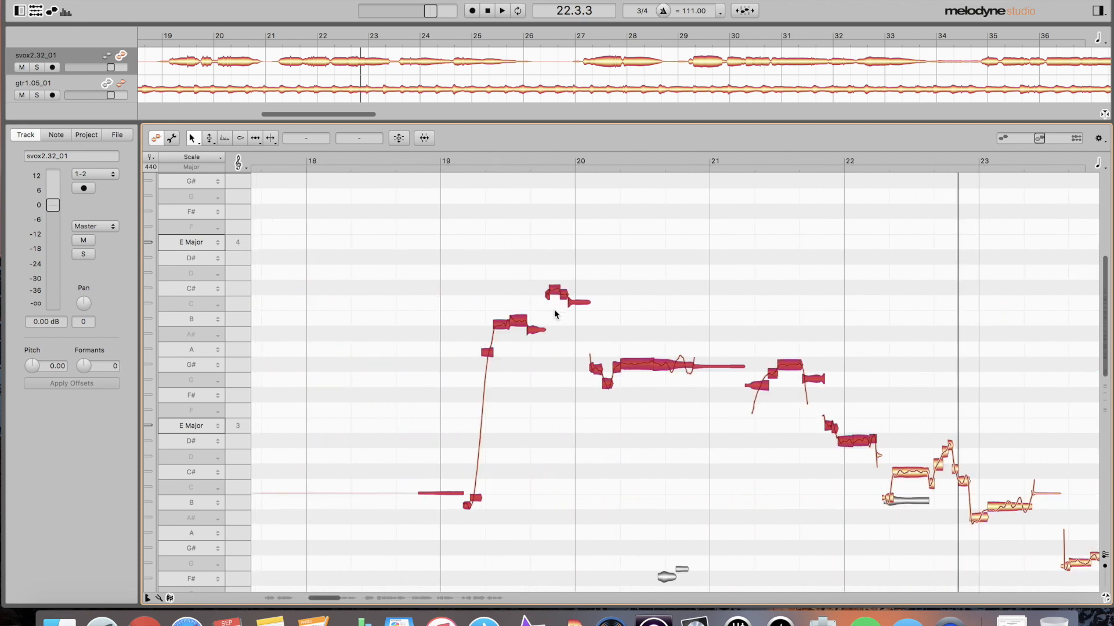
- Try shifting the formants of the selected notes, then return to pitch editing
left_click(224, 138)
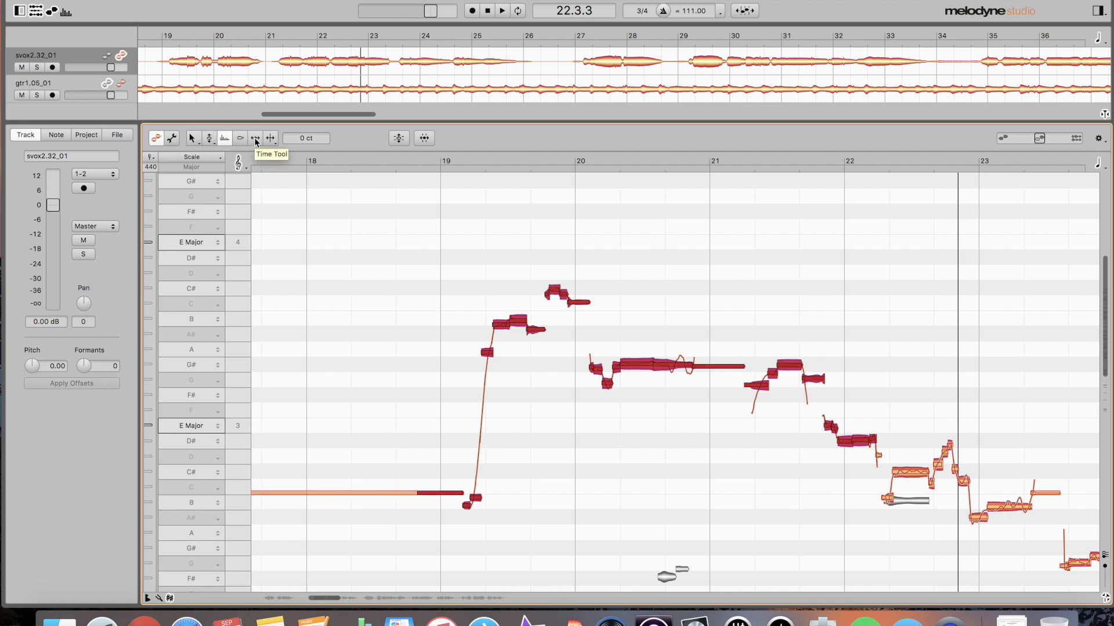
mouse_move(677, 366)
left_mouse_down()
mouse_move(676, 376)
mouse_move(672, 365)
left_mouse_up()
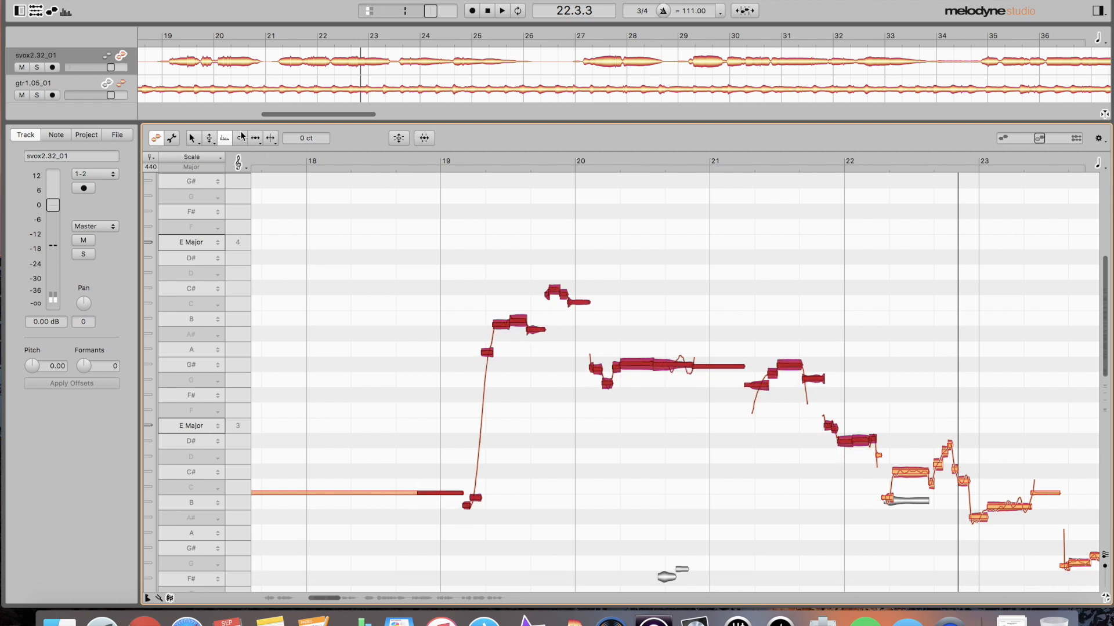
left_click(209, 138)
- Boost the selected notes' pitch modulation to about 406%, then select the G# note near bar 20.5
left_click(211, 153)
left_click_drag(670, 365, 688, 159)
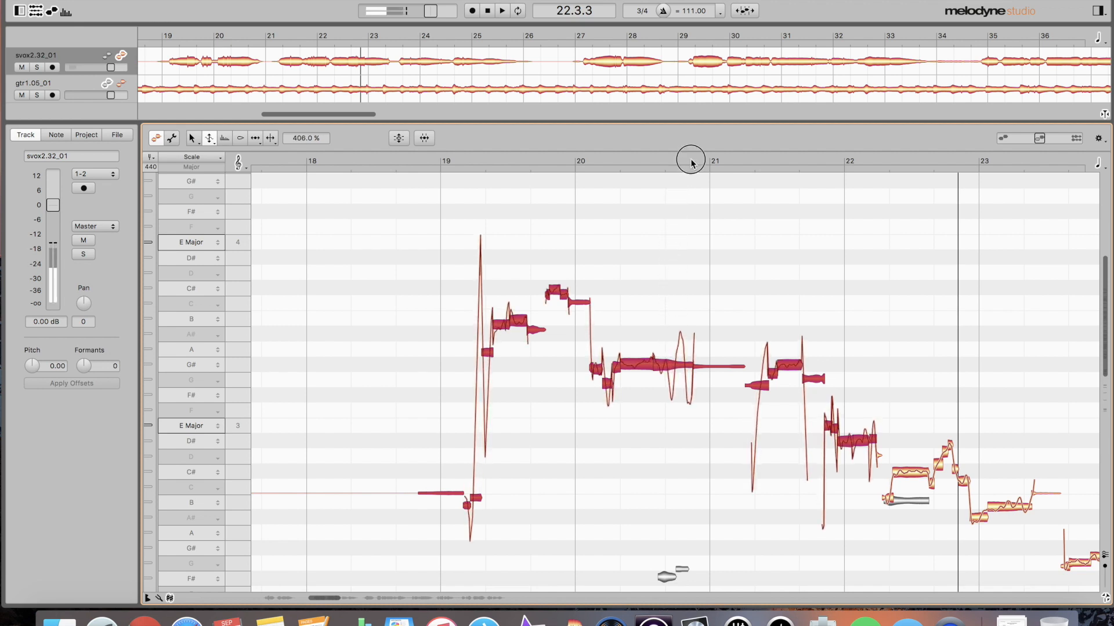
left_click(678, 320)
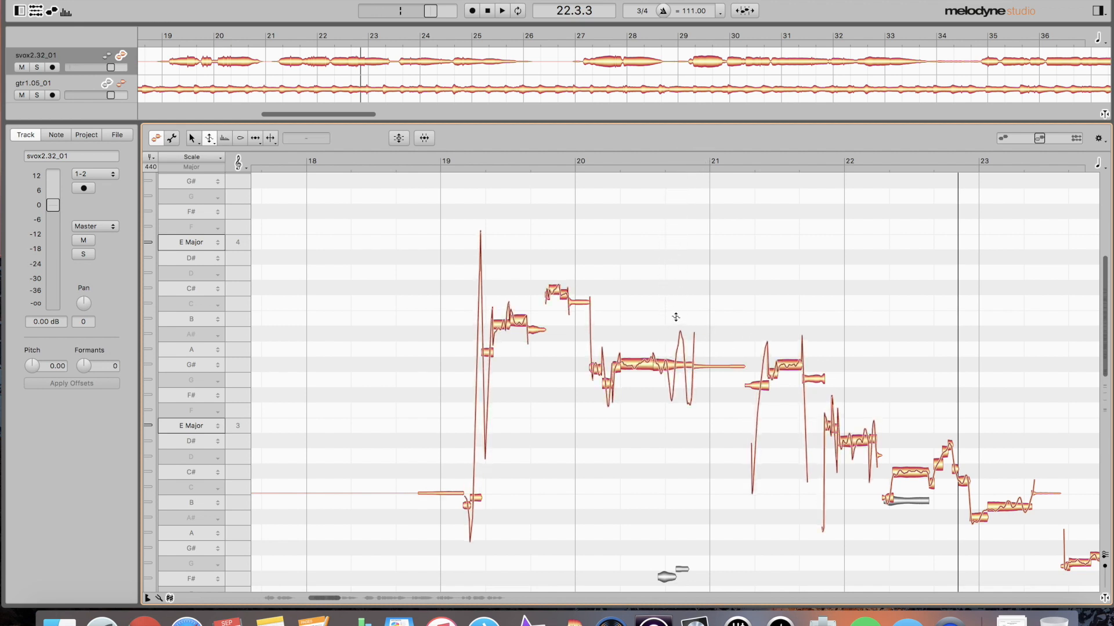
left_click(674, 364)
- Undo the modulation reset, then nudge the G# note near bar 20.5 up to +31 cents
key("super+z")
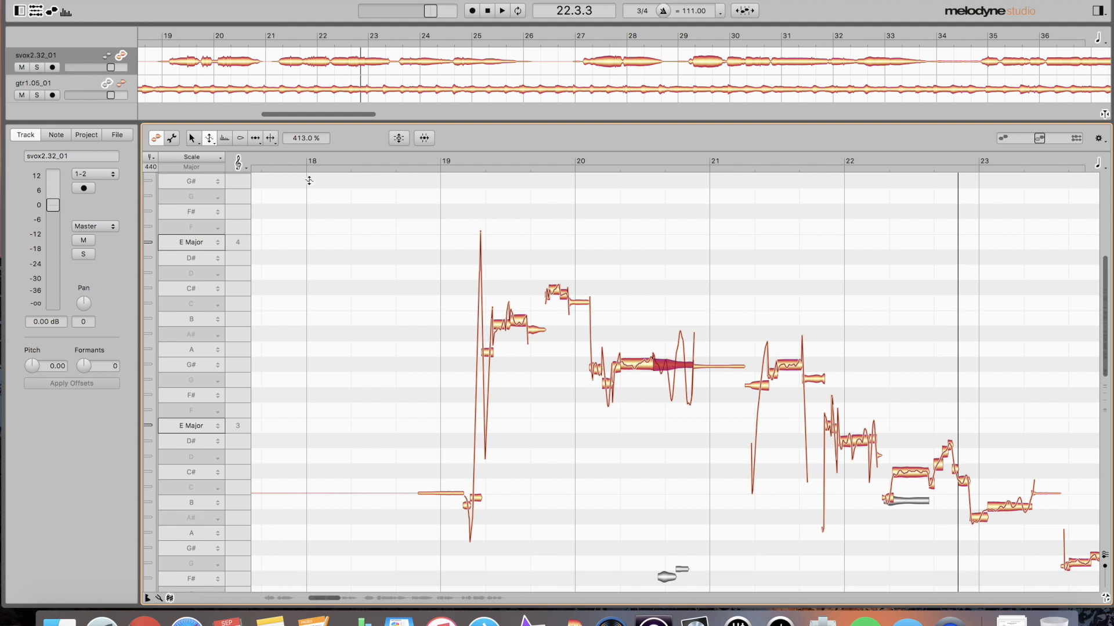
key("super+a")
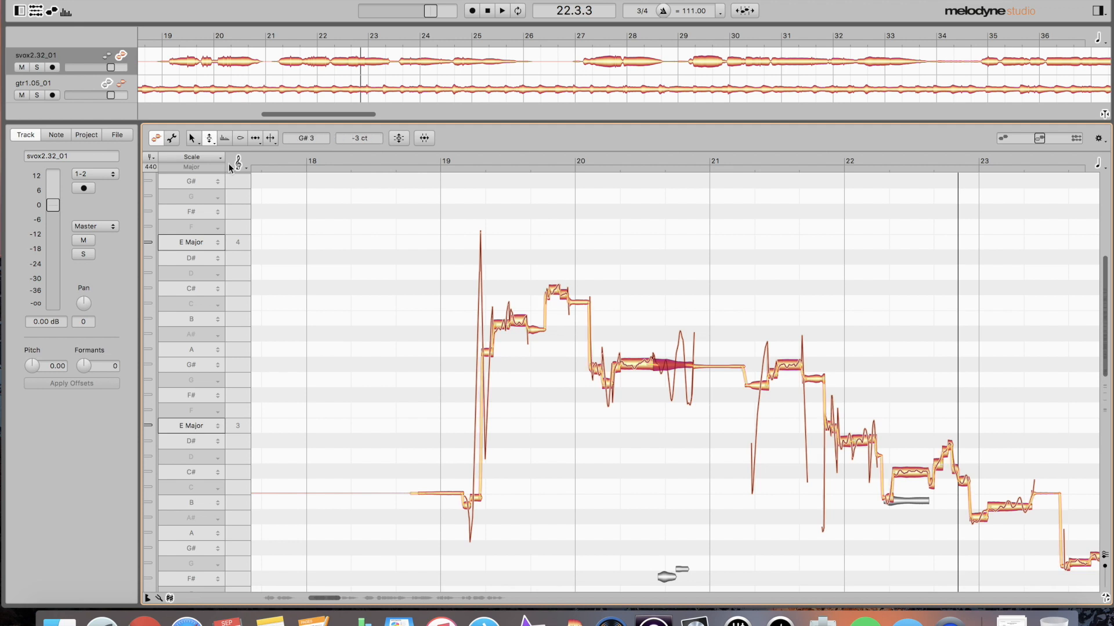
left_click(211, 138)
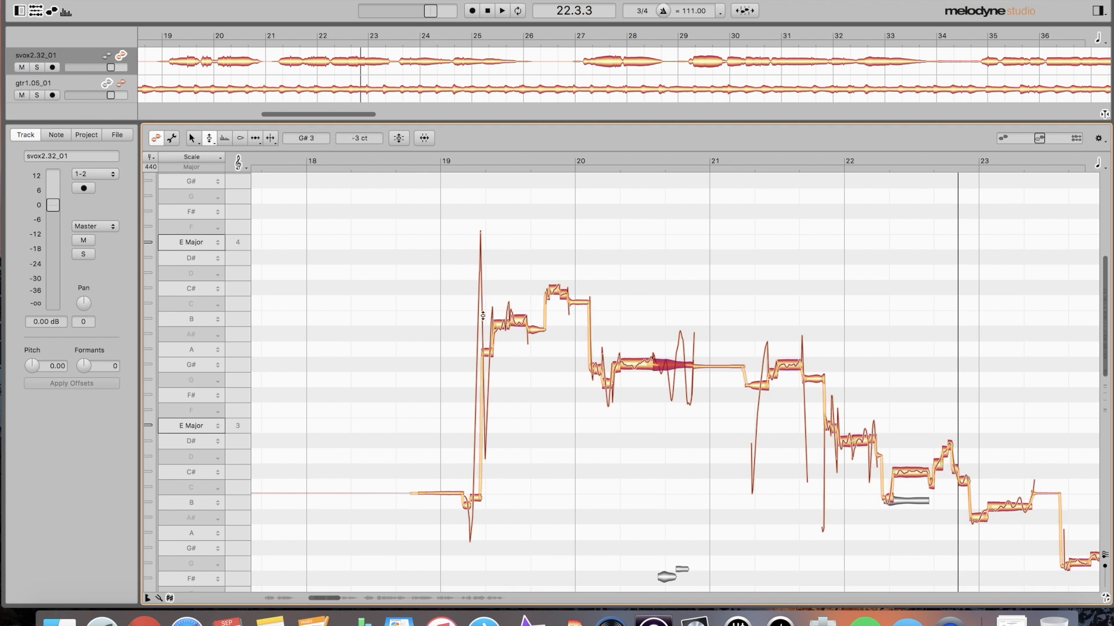
left_click(671, 363)
left_click_drag(672, 361, 672, 362)
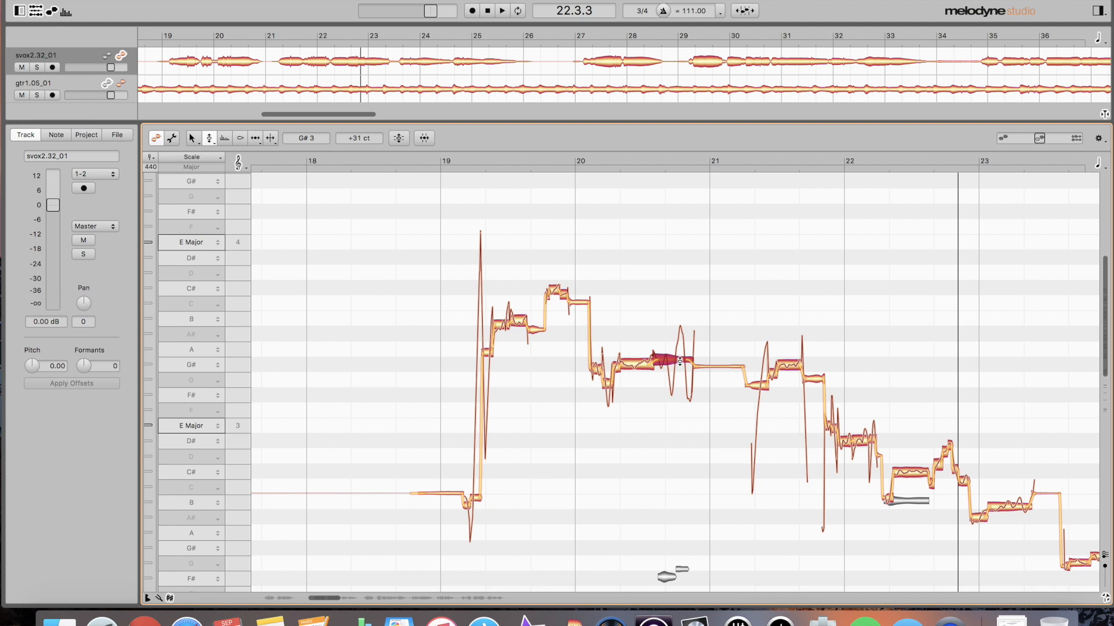
key("F1")
key("F1")
mouse_move(638, 369)
left_mouse_down()
mouse_move(666, 392)
mouse_move(647, 388)
left_mouse_up()
key("F1")
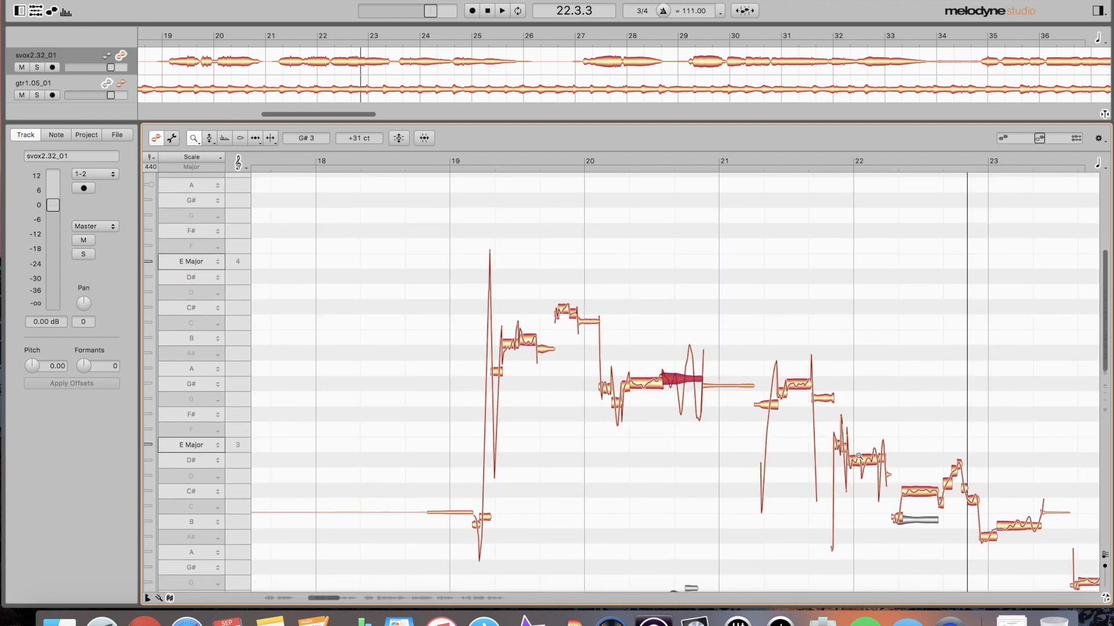
- Zoom in around bar 20 and split the long G# note just after the barline
scroll(735, 410, "right", 3)
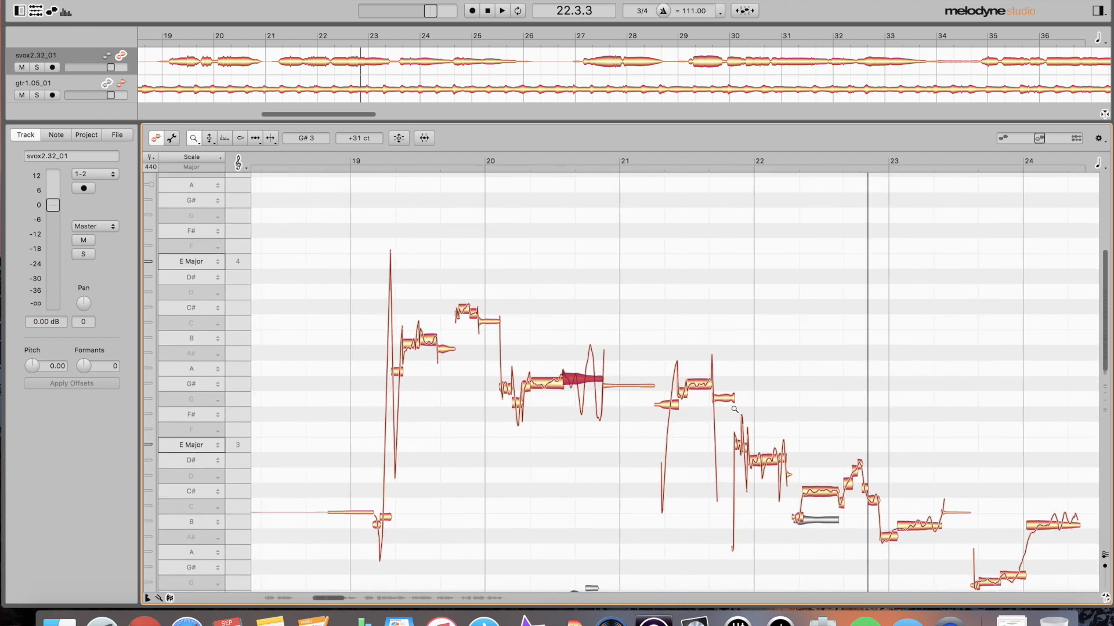
scroll(734, 410, "left", 1)
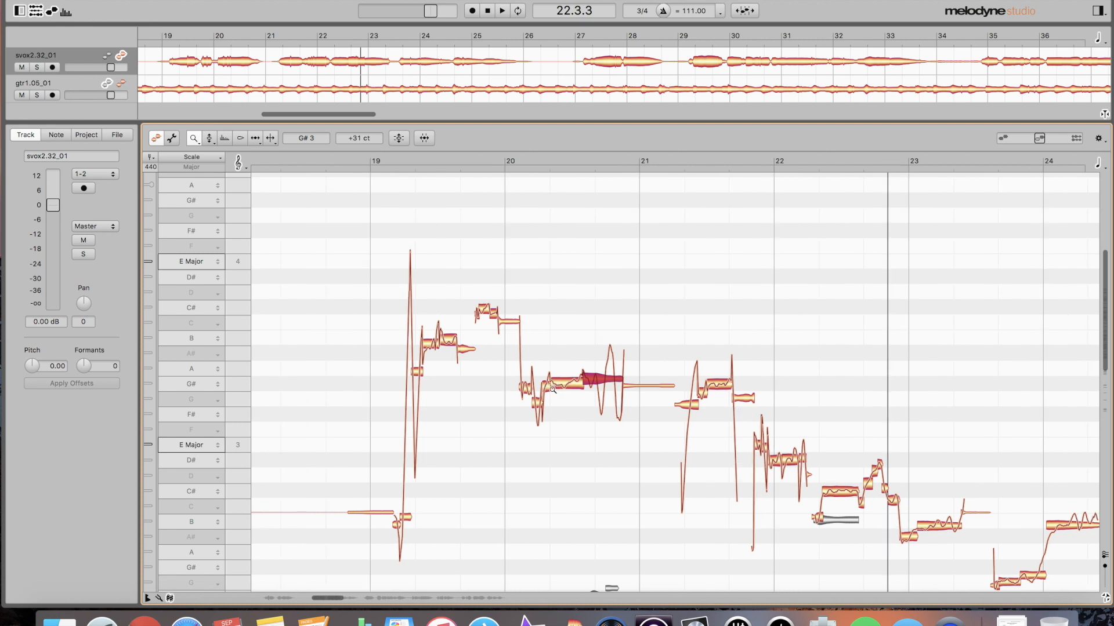
left_click_drag(558, 373, 556, 412)
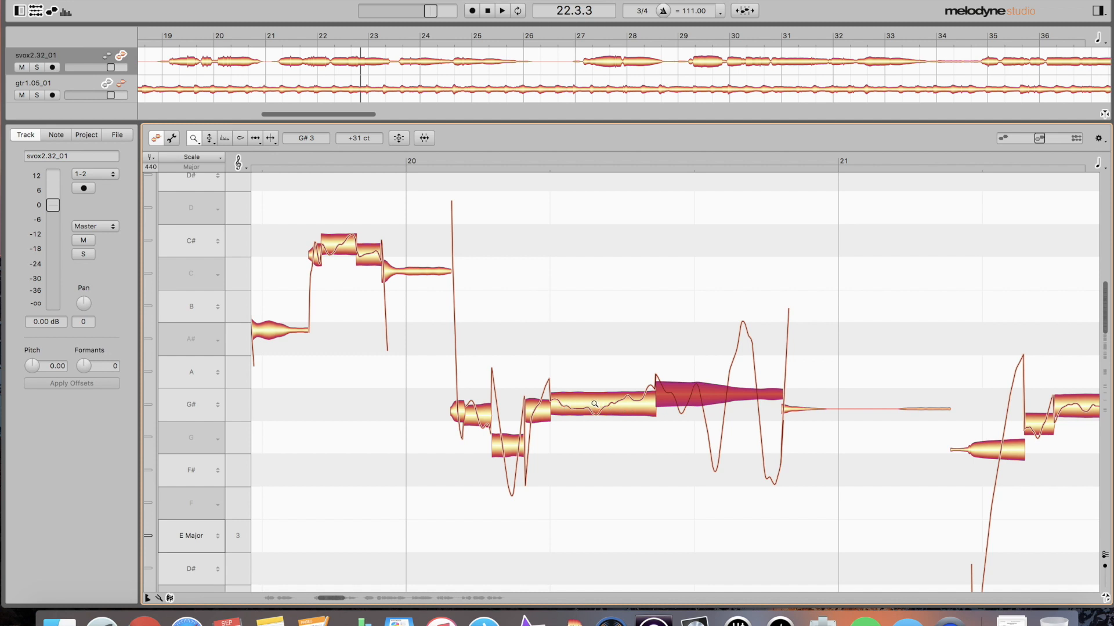
key("F6")
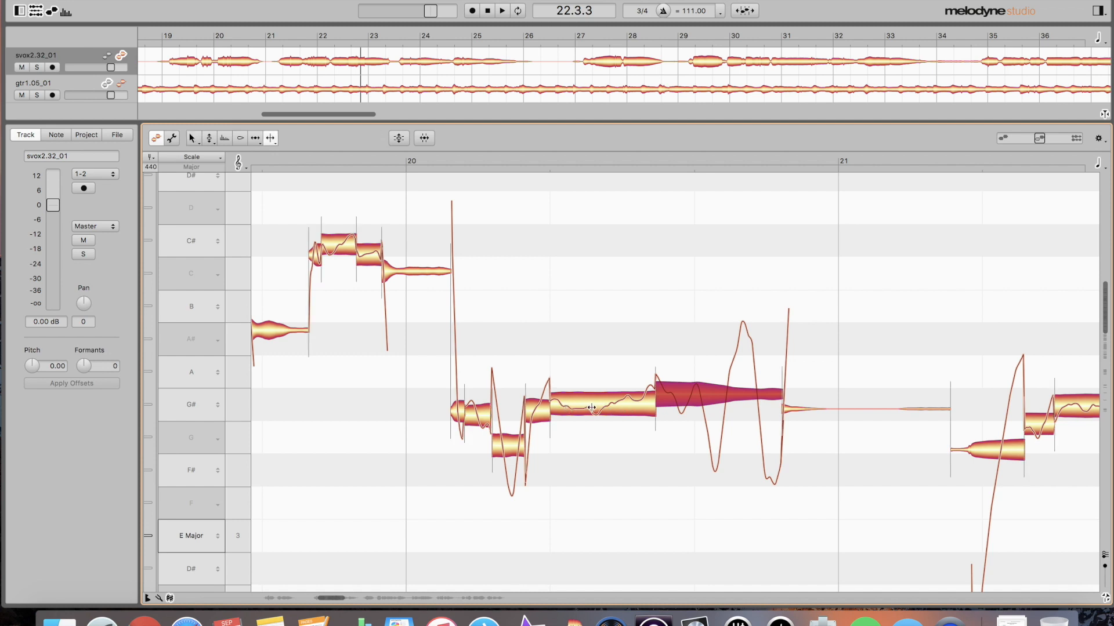
double_click(596, 404)
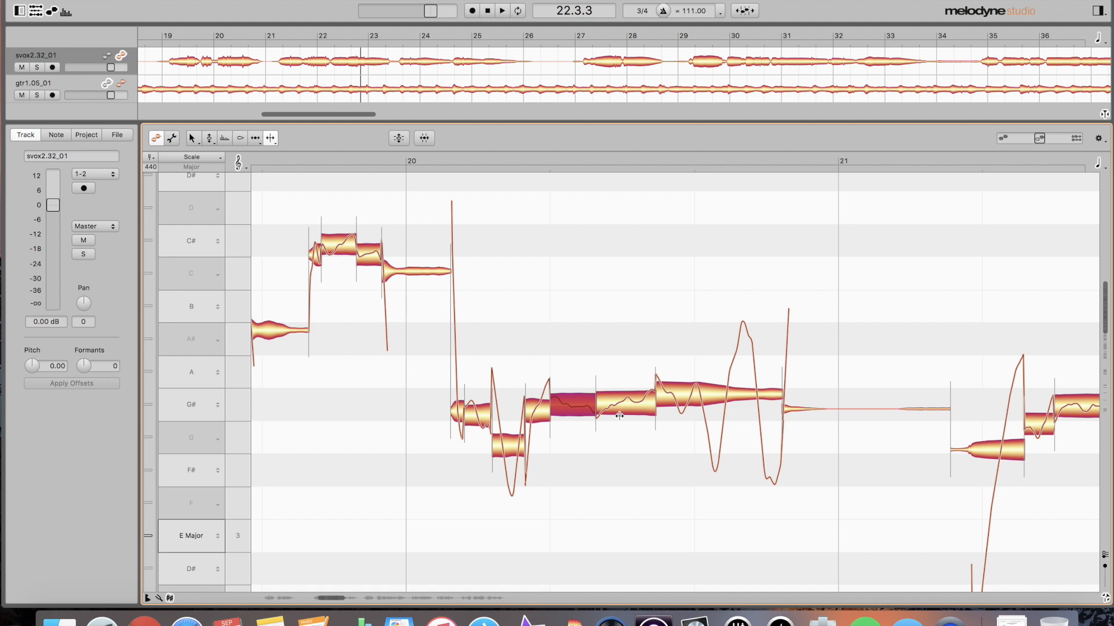
- Remove the extra separator in the G# note after bar 20 and snap it to G# 3, 0 cents
scroll(638, 404, "left", 5)
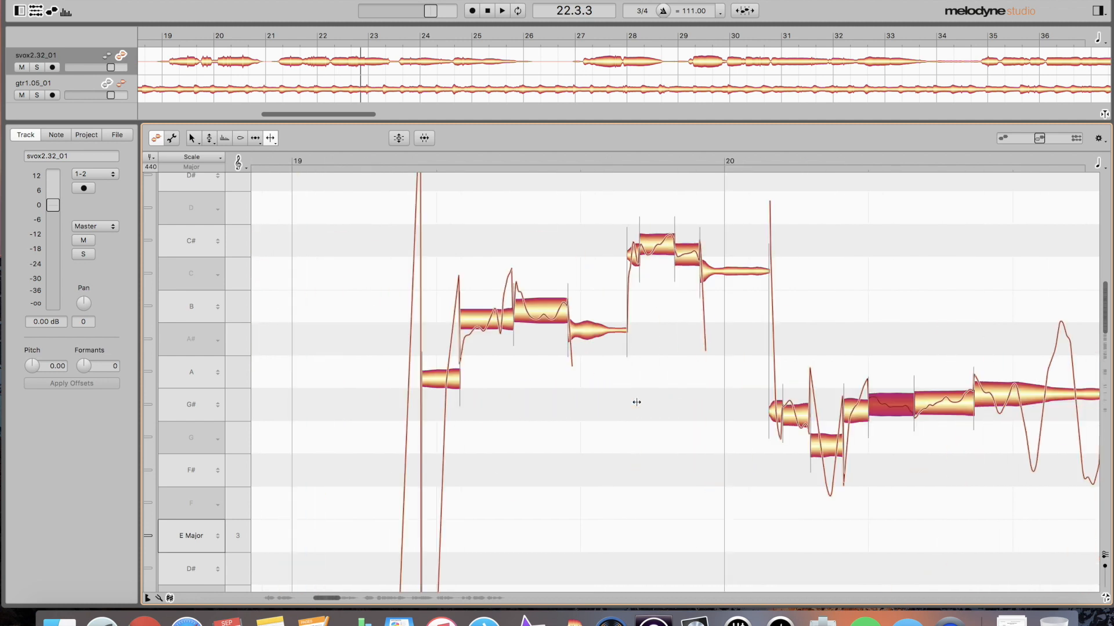
scroll(636, 402, "right", 2)
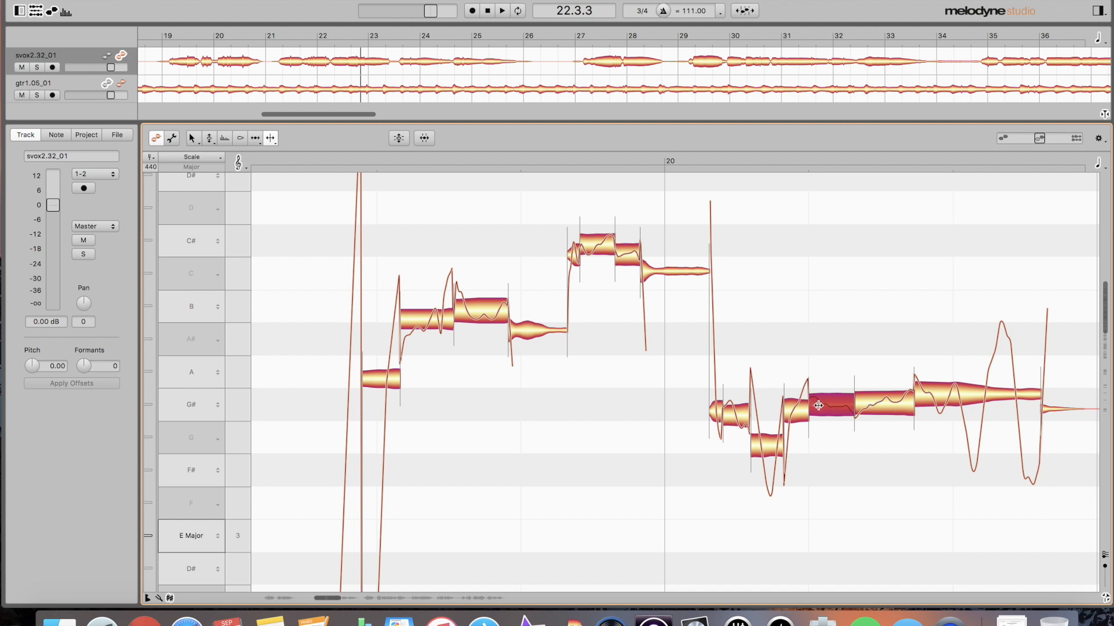
double_click(880, 406)
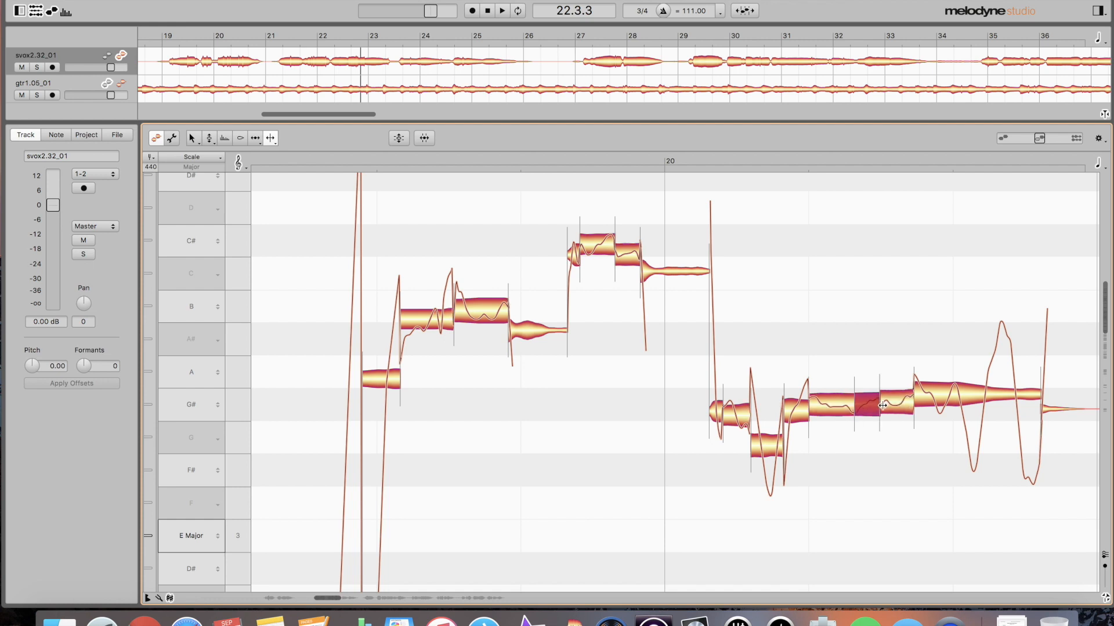
double_click(883, 406)
key("F2")
double_click(882, 406)
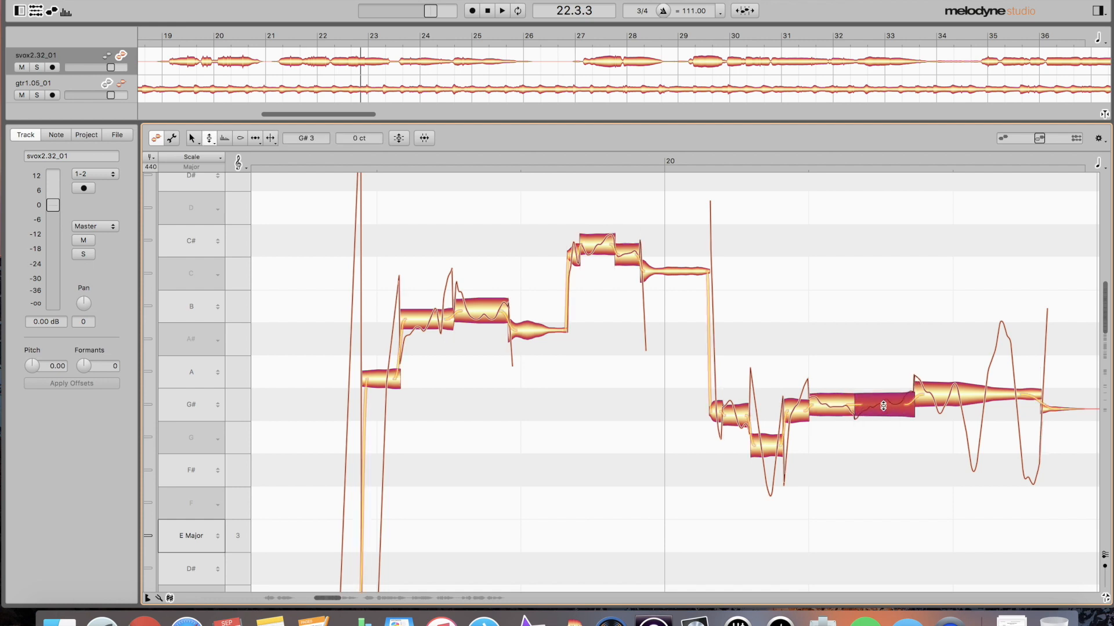
left_click(209, 141)
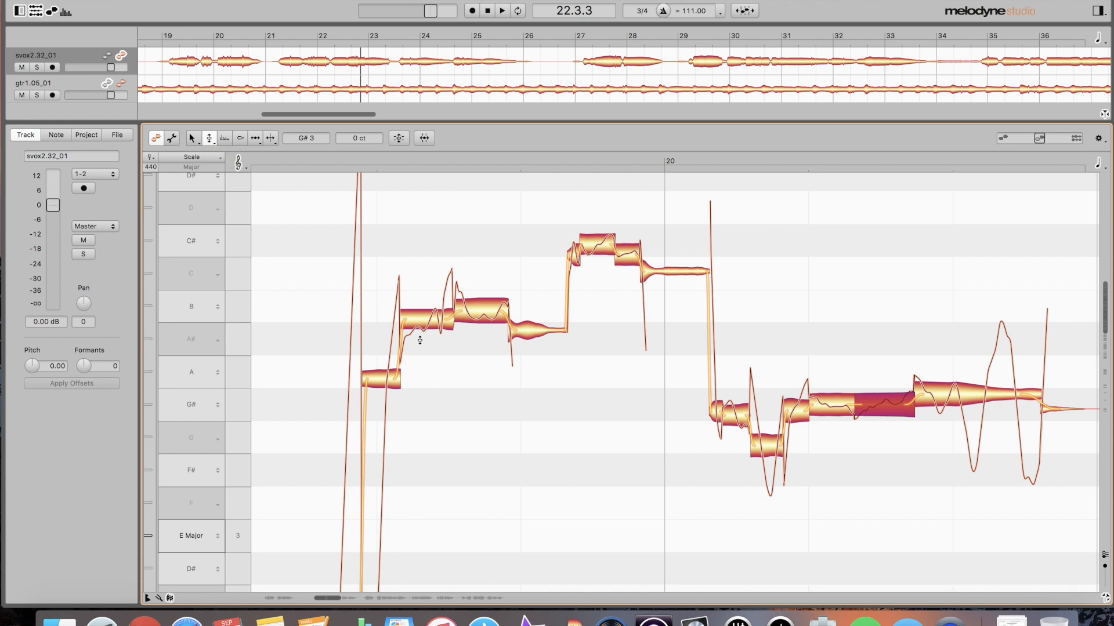